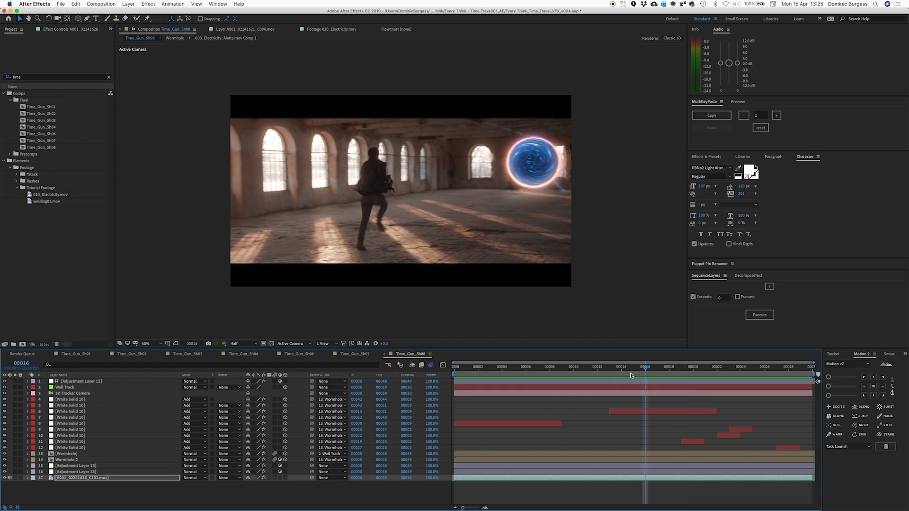
Look through the finished Time_Gun shot compositions, ending with a scrub through the wormhole in Time_Gun_Sh08.
click(73, 355)
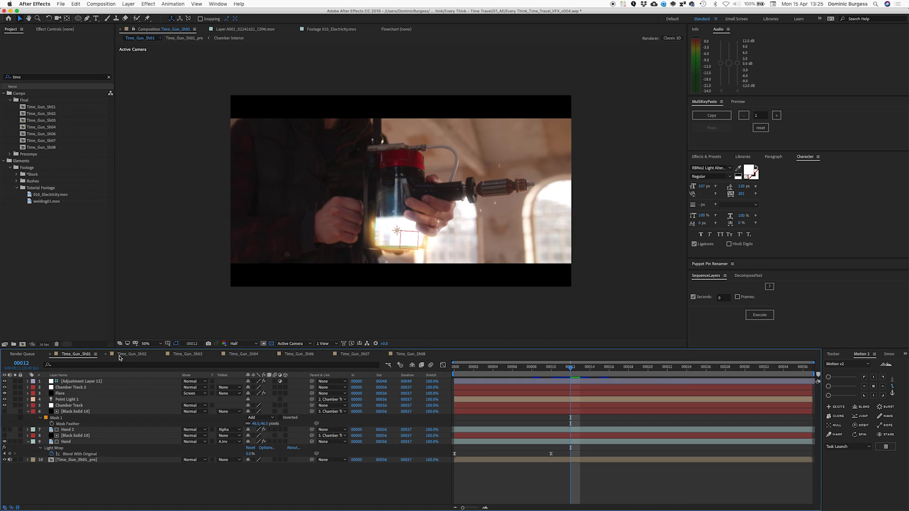
click(131, 355)
click(243, 354)
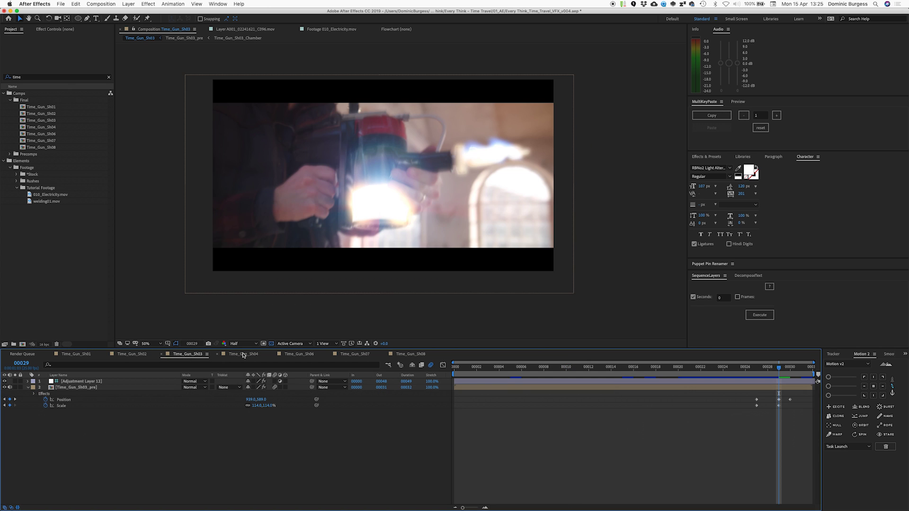
click(298, 354)
click(356, 354)
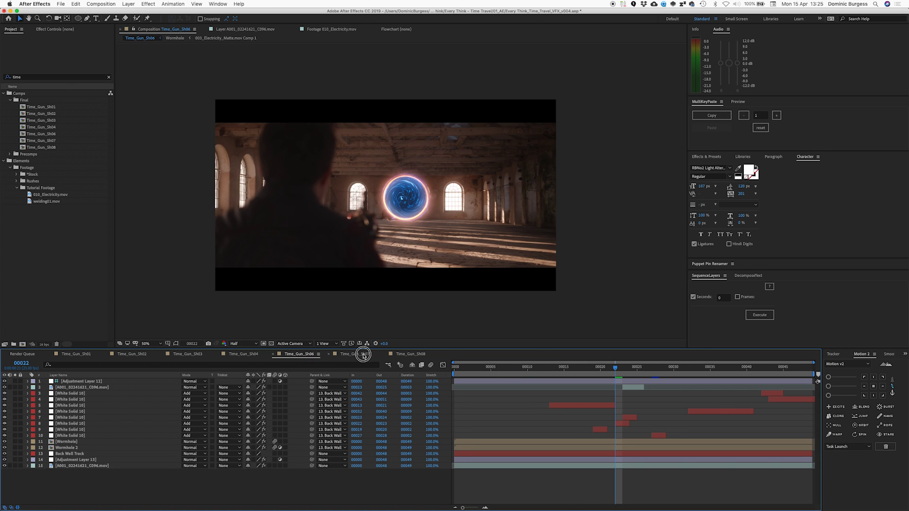
click(410, 355)
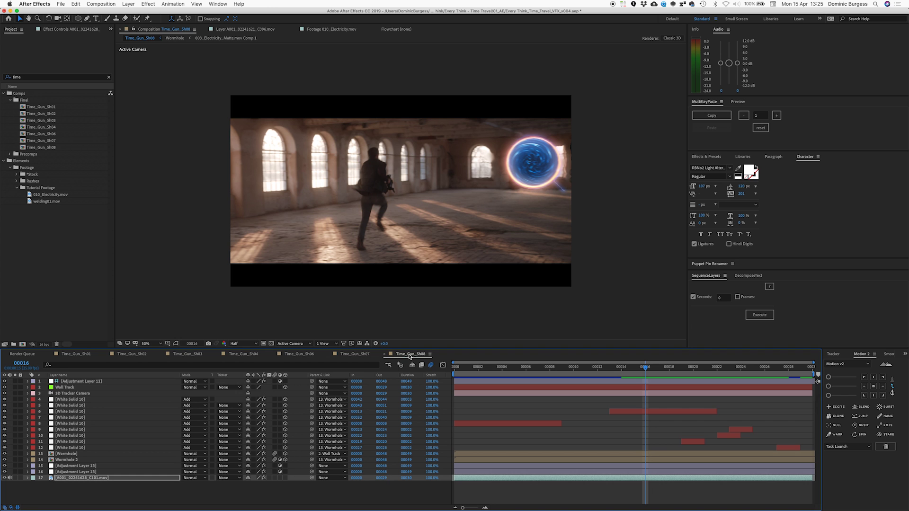
drag(648, 373, 621, 377)
key(space)
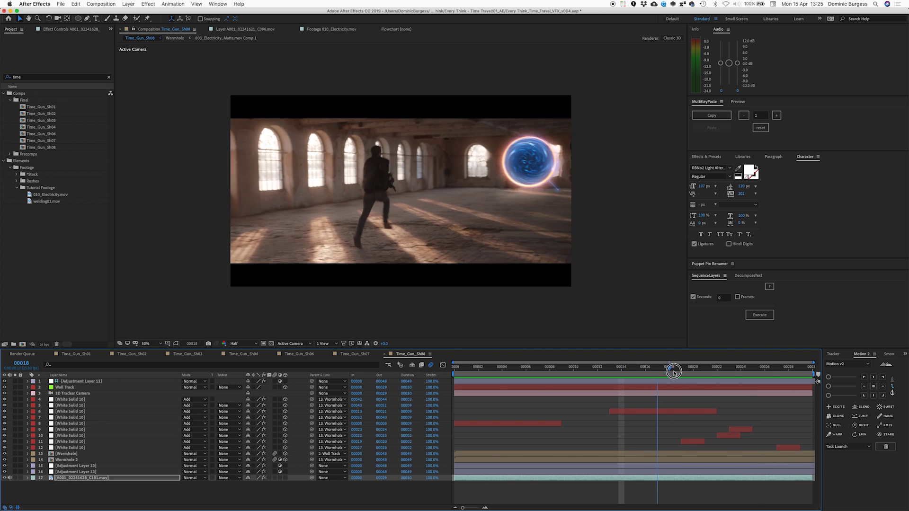
drag(625, 377, 704, 372)
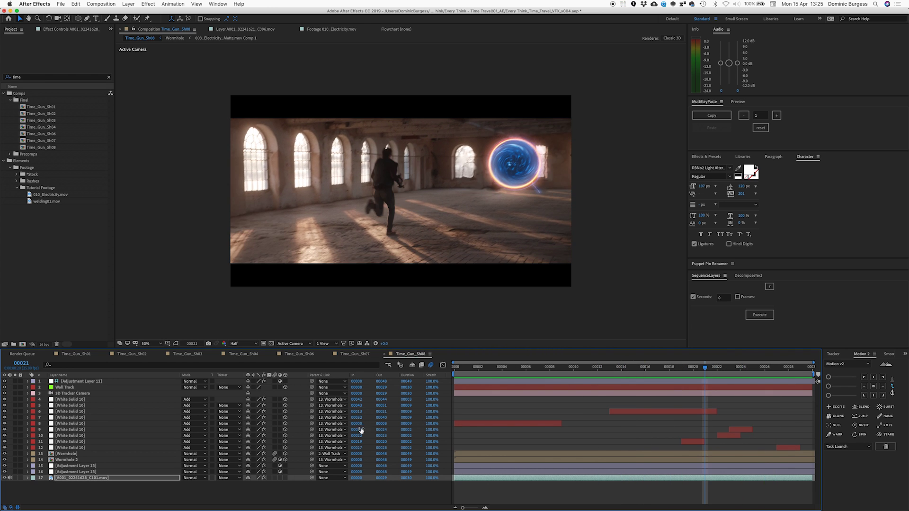
Copy the A001_02241628_C101.mov layer and create a 1920 x 1080, 25 fps composition named Wormhole_Shot.
click(73, 478)
key(super+n)
click(141, 155)
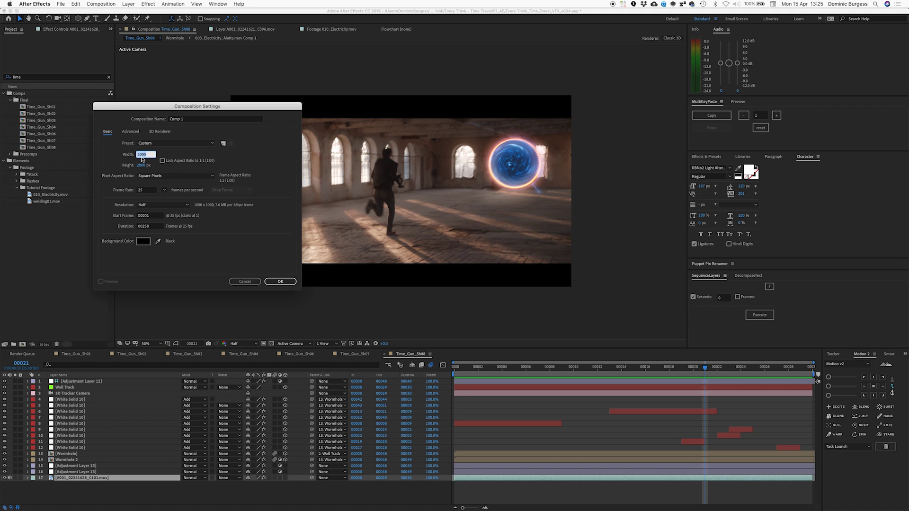
text(1920)
key(Tab)
text(1080)
click(149, 191)
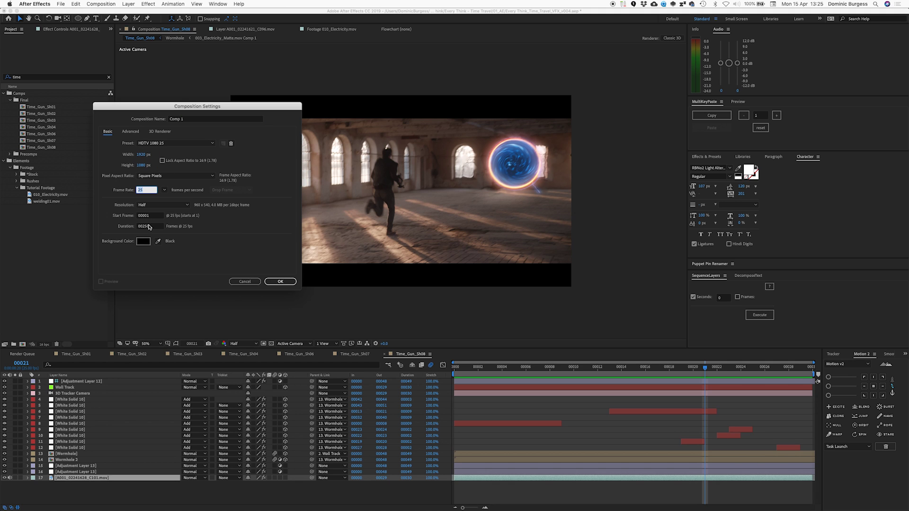
click(194, 119)
text(Wormhole_Sh0)
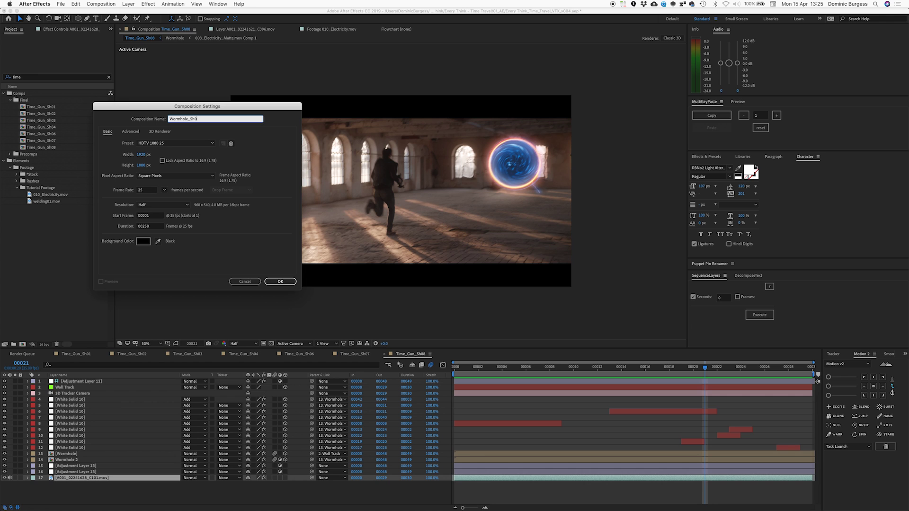
key(Return)
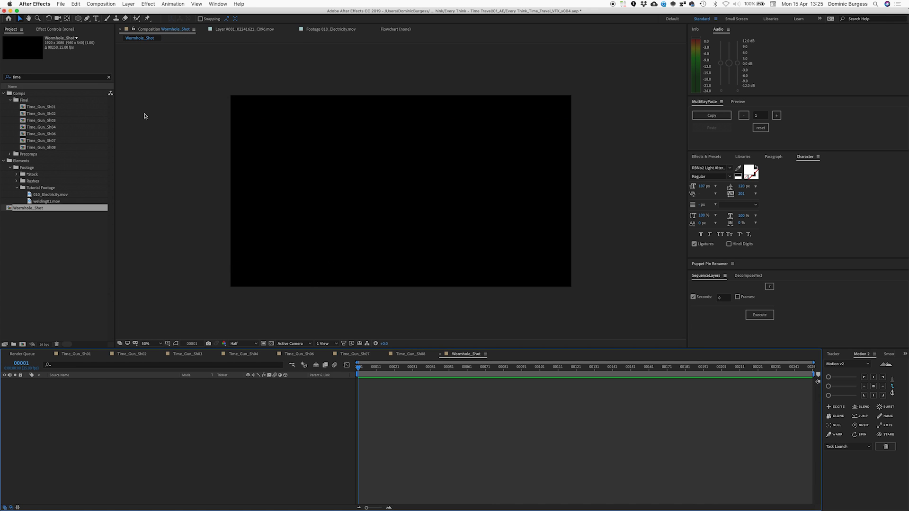
Paste the copied footage layer into Wormhole_Shot and trim the composition to the clip's length.
key(super+v)
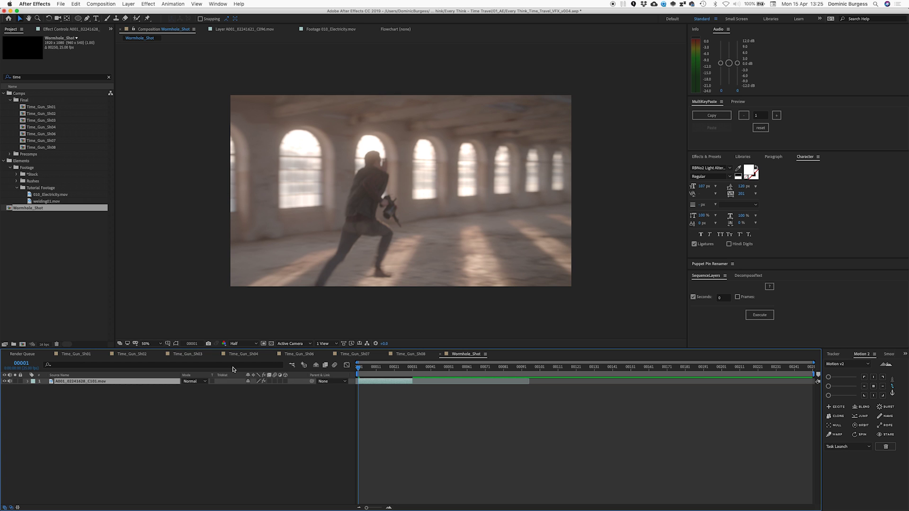
key(super+alt+b)
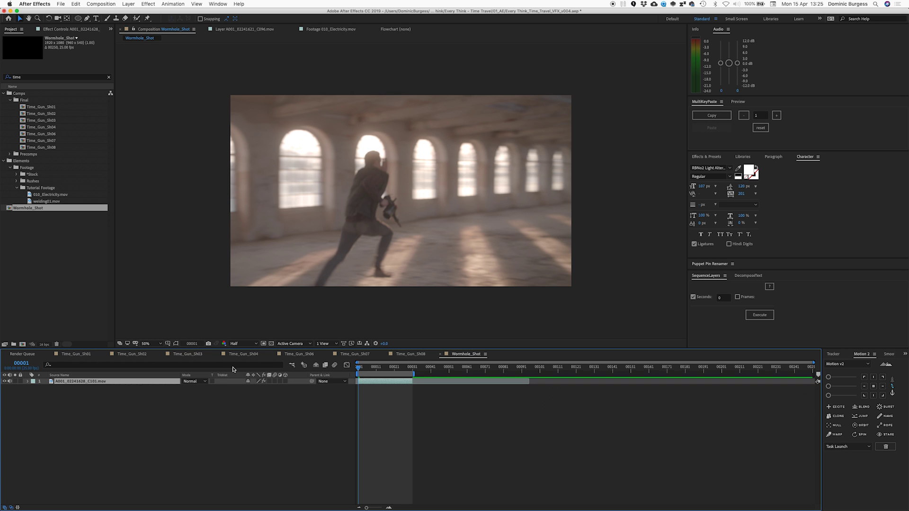
right_click(388, 376)
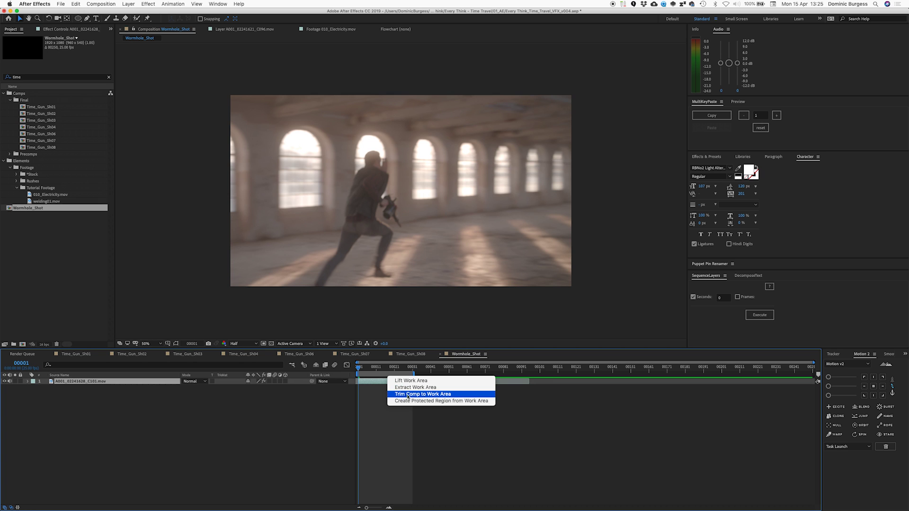
click(418, 397)
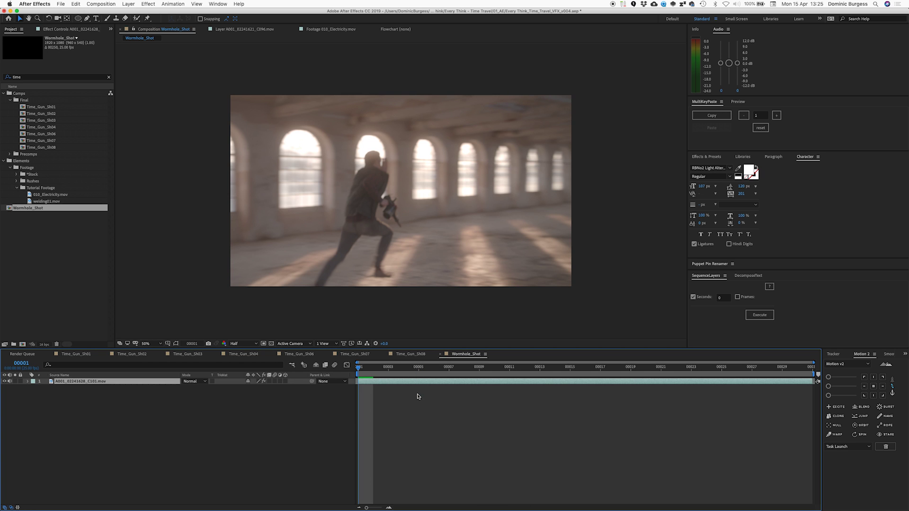
Review the running shot and the footage layer's effect controls, stopping at frame 22 where the far wall is in view.
click(273, 410)
drag(374, 368, 815, 366)
key(space)
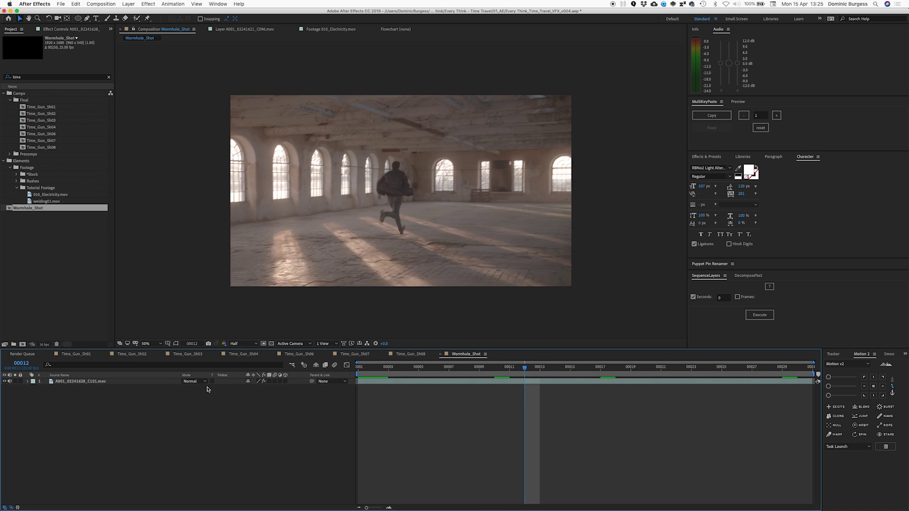
click(115, 382)
click(52, 29)
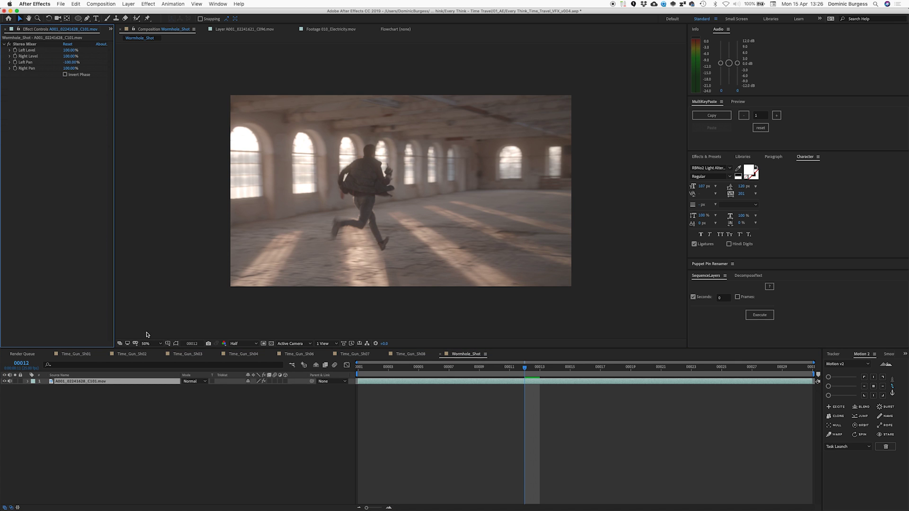
key(space)
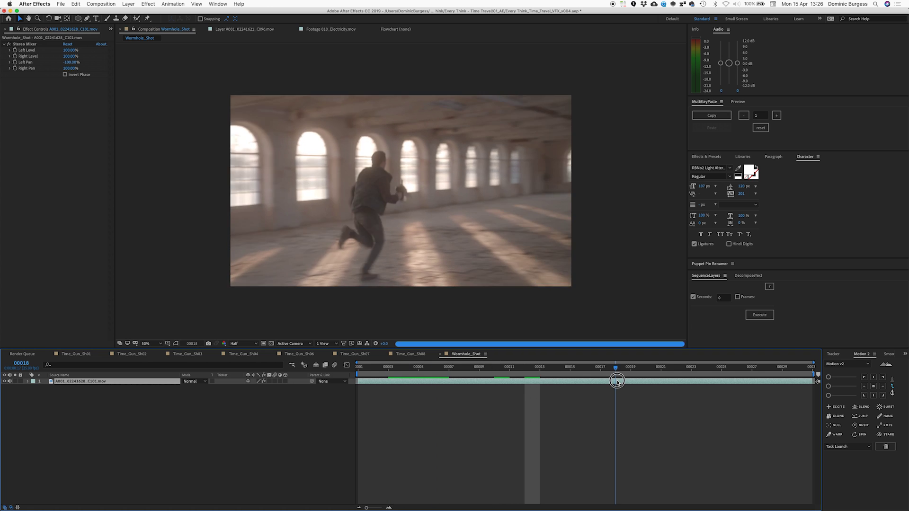
drag(584, 371, 604, 369)
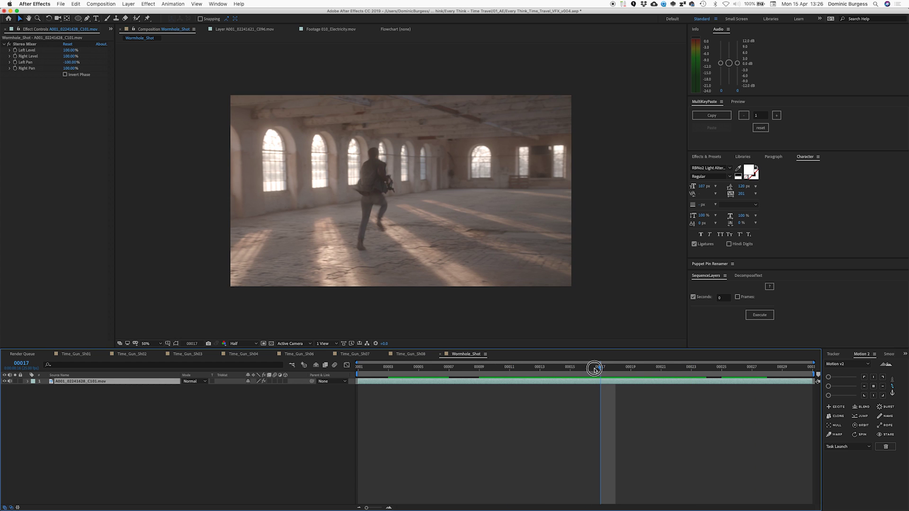
click(677, 369)
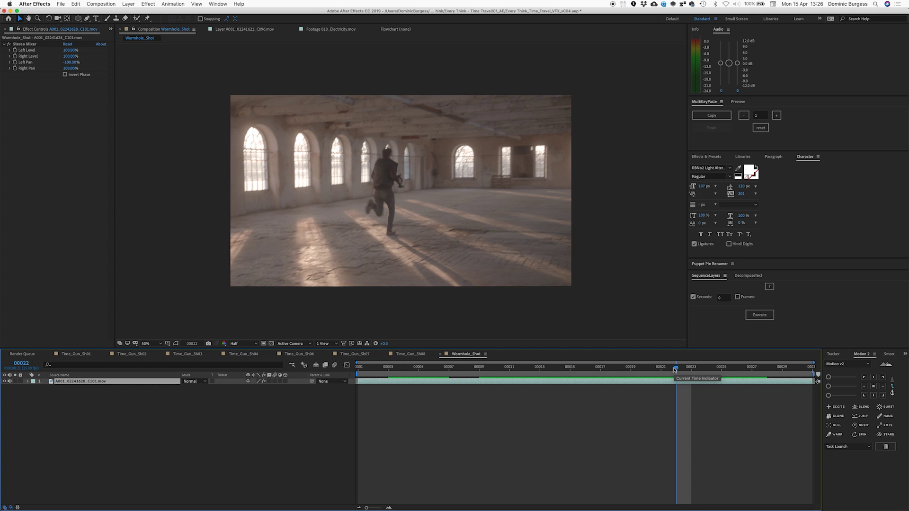
key(ctrl+space)
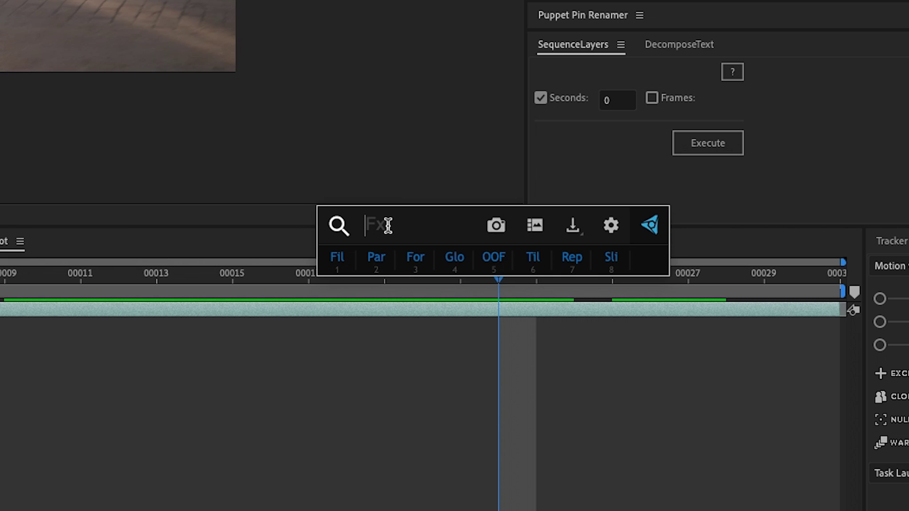
text(part)
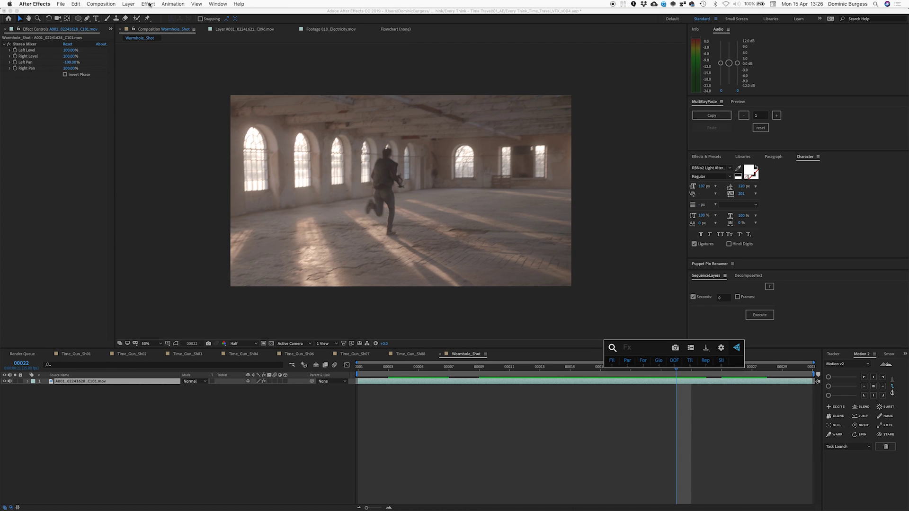
click(148, 4)
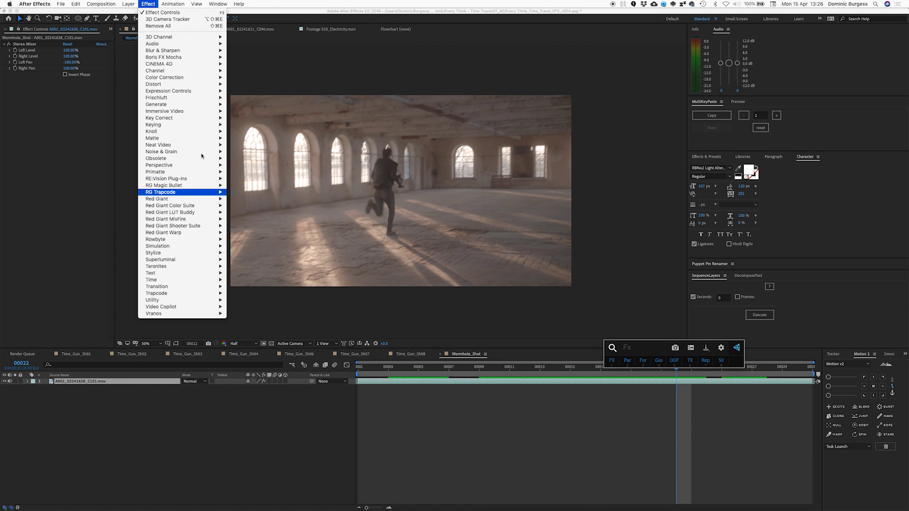
click(710, 160)
click(706, 156)
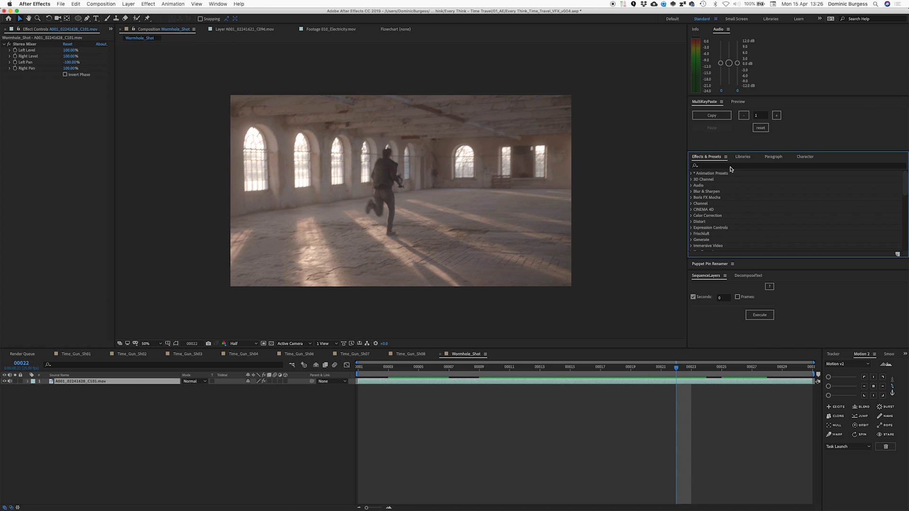
Apply the 3D Camera Tracker effect to the footage layer and let it analyse the shot.
key(ctrl+space)
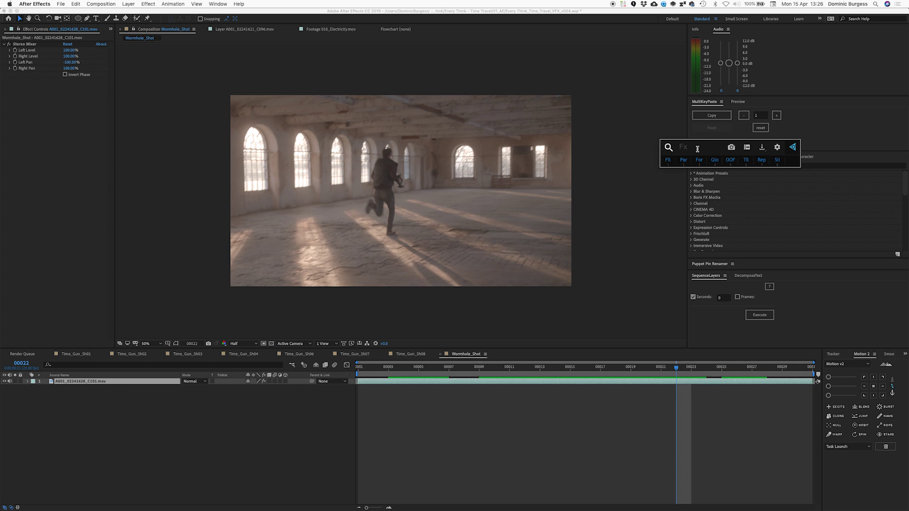
text(3d)
key(Return)
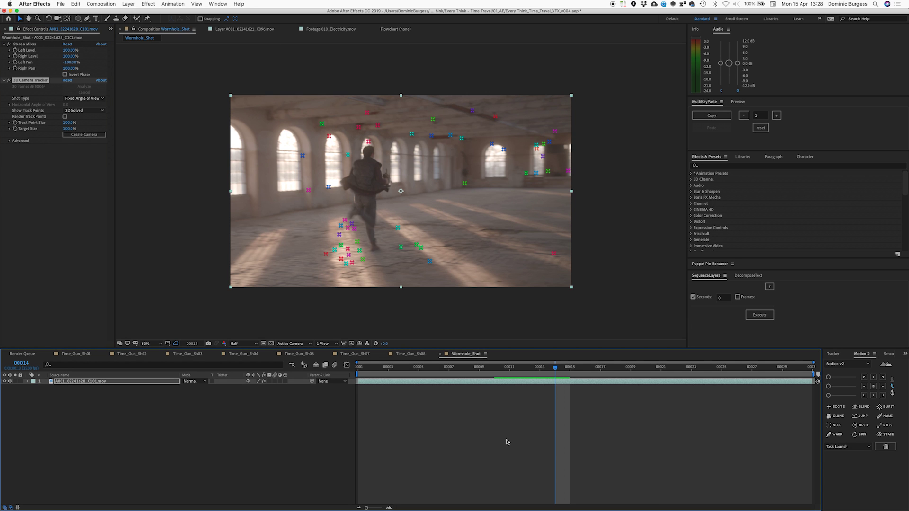
At frame 22, create a solid and camera from the track point just below the dark opening in the far wall.
drag(556, 370, 676, 385)
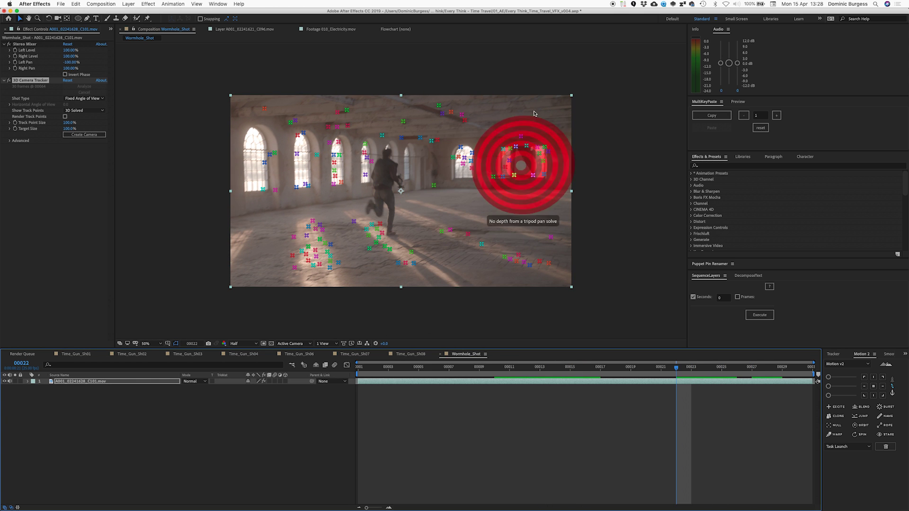
right_click(514, 177)
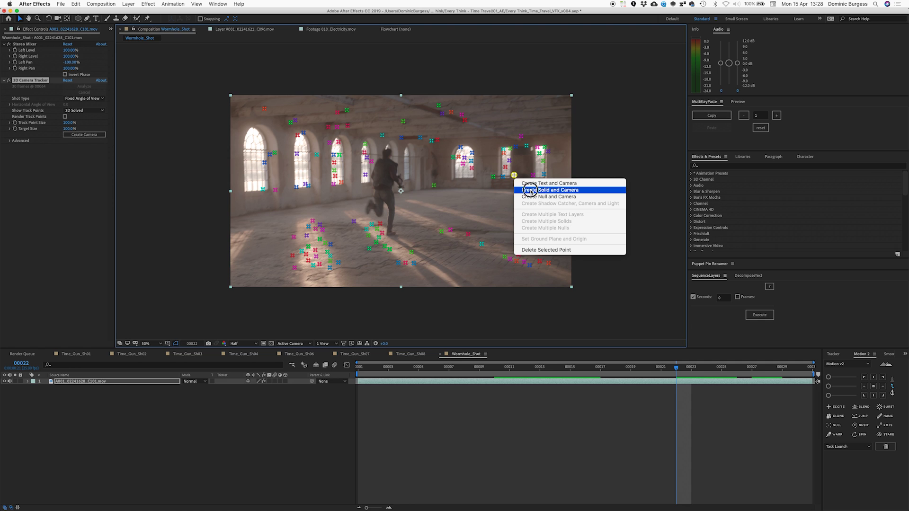
click(530, 191)
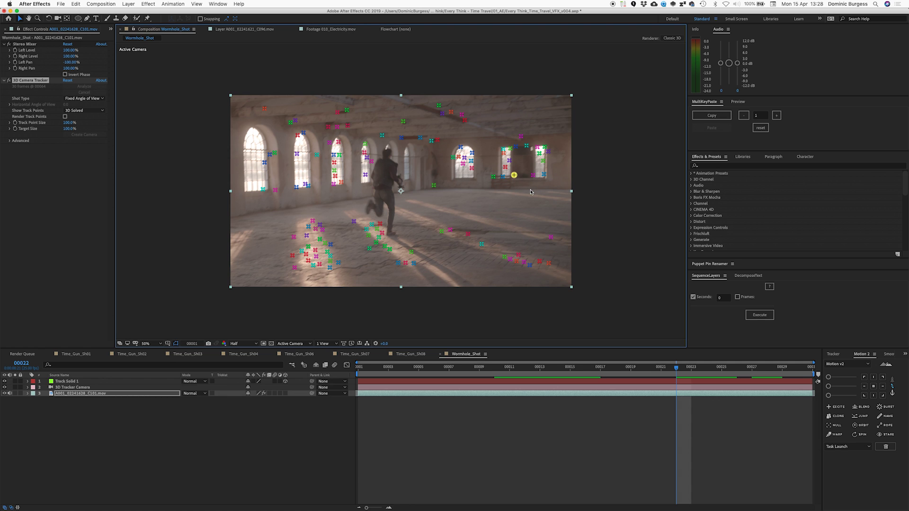
Scale the track solid to 812% and move it up over the window area of the far wall.
click(79, 384)
key(s)
drag(259, 387, 396, 393)
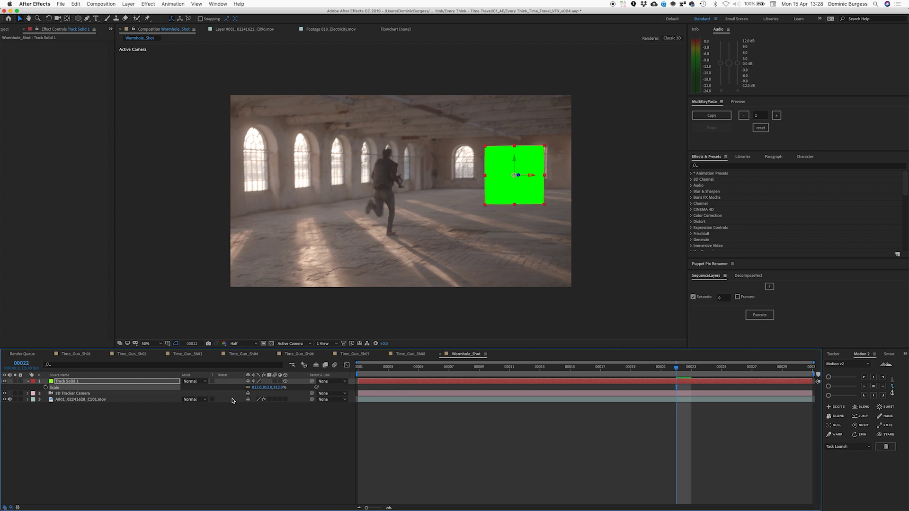
mouse_move(514, 159)
mouse_down()
mouse_move(515, 123)
mouse_move(514, 154)
mouse_up()
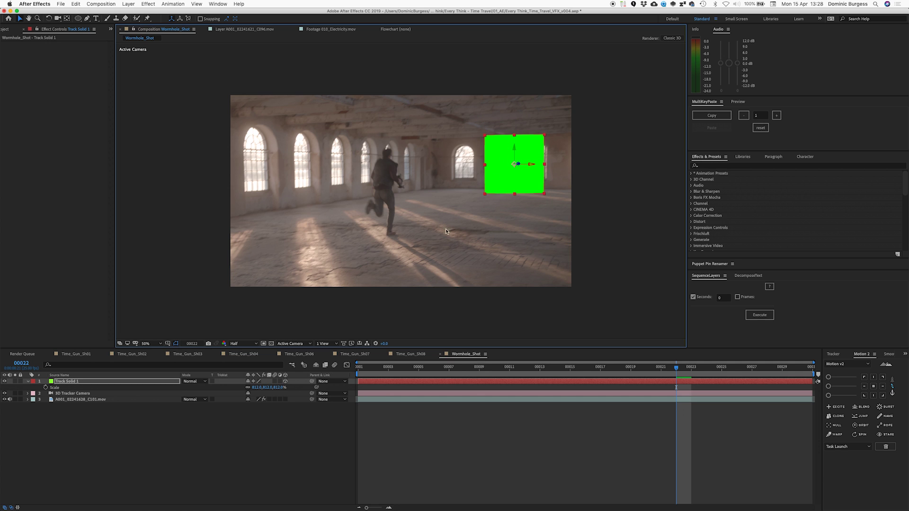
Set the track solid's Y Rotation to 22° and play back the shot to check the track.
key(r)
drag(256, 400, 267, 399)
click(271, 442)
key(space)
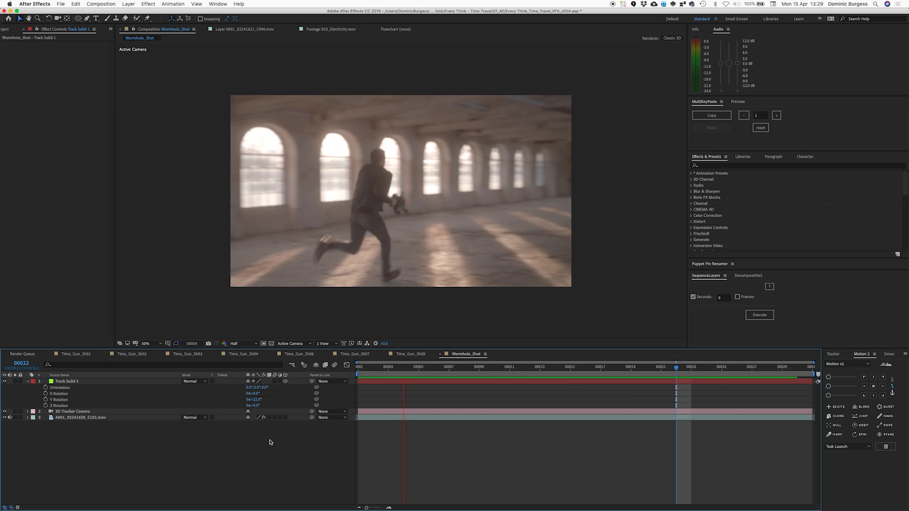
key(space)
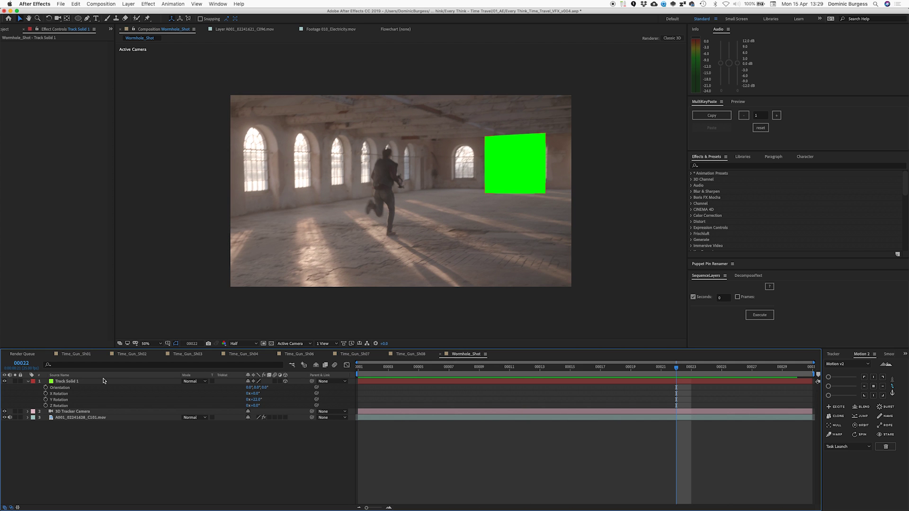
Hide the track solid and display its Position property alongside its rotation properties.
click(4, 381)
click(62, 383)
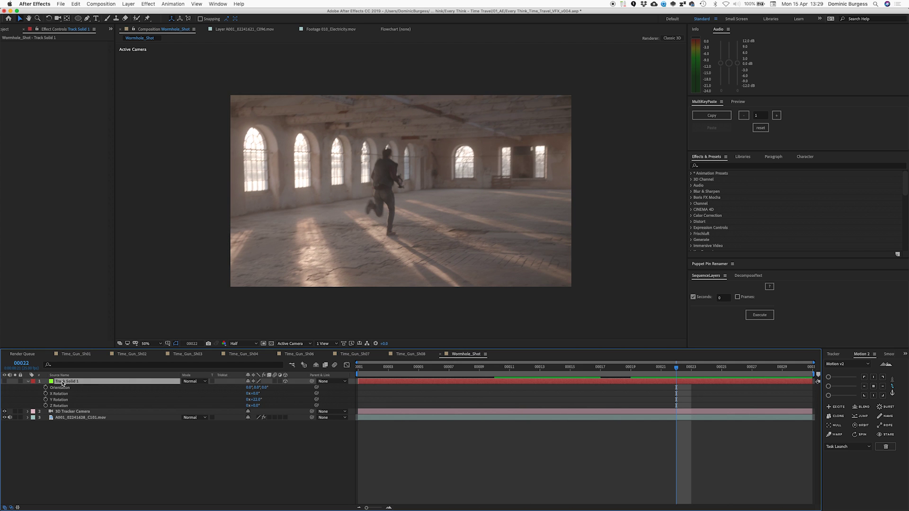
key(shift+p)
click(71, 452)
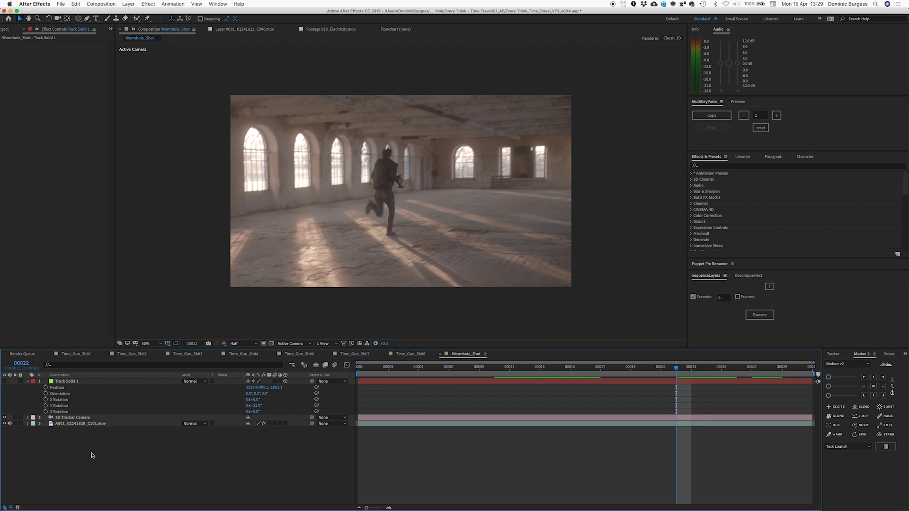
Create a 2000 × 2000 px composition named Wormhole.
key(super+n)
click(141, 154)
text(2000)
key(Tab)
text(2000)
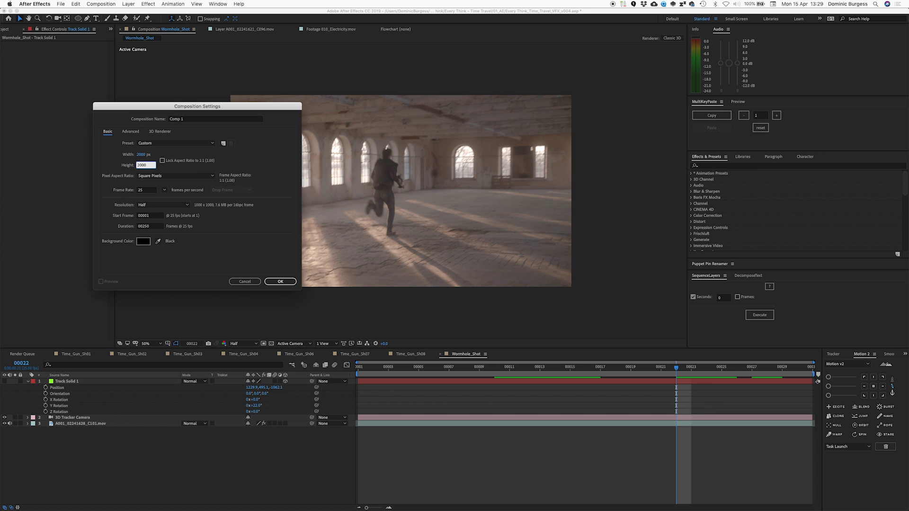
click(191, 119)
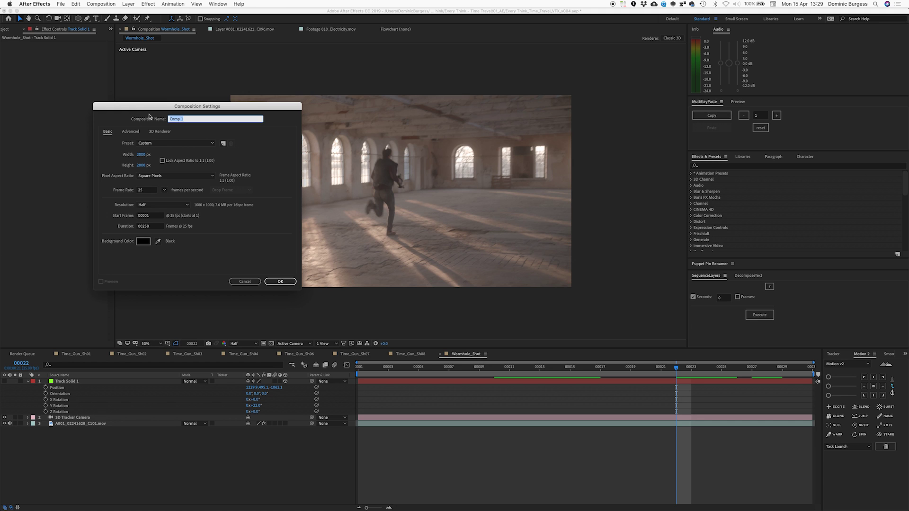
text(Wormhole)
key(Return)
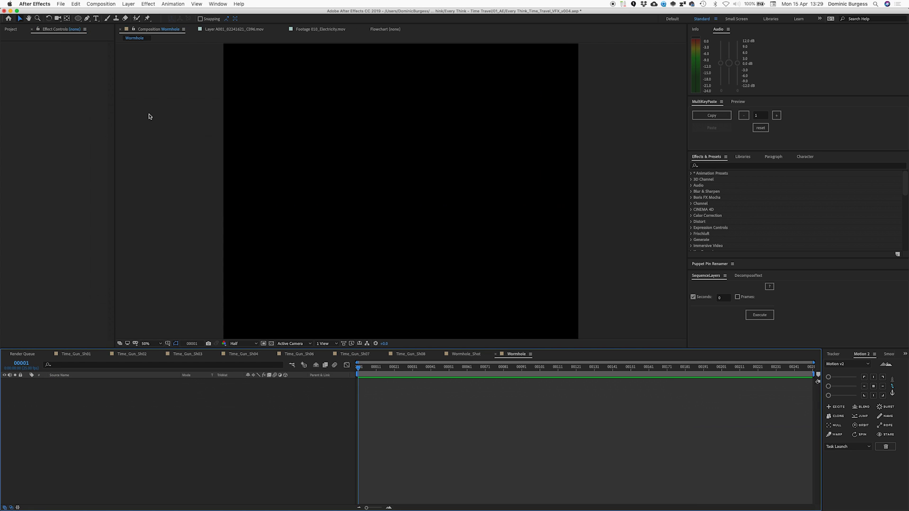
Add a black solid to the Wormhole composition and apply the Fractal Noise effect to it.
key(comma)
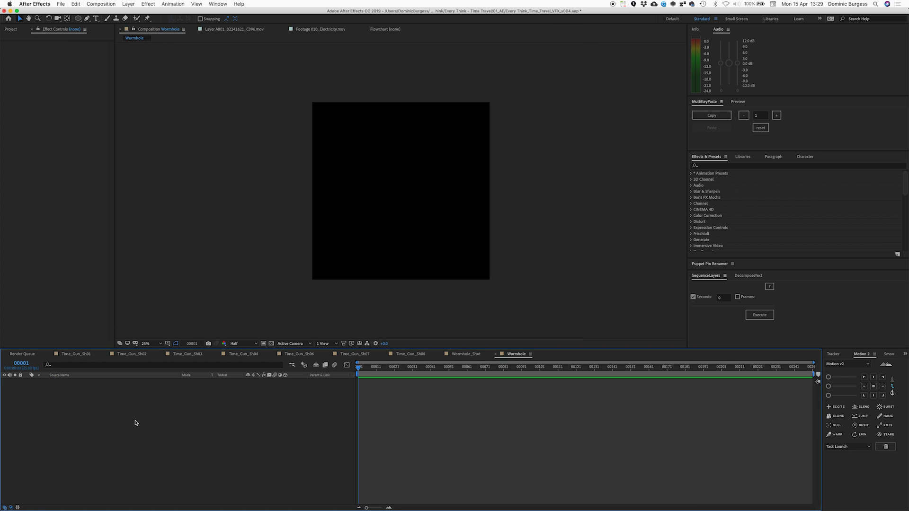
key(super+y)
click(137, 181)
key(ctrl+space)
text(fra)
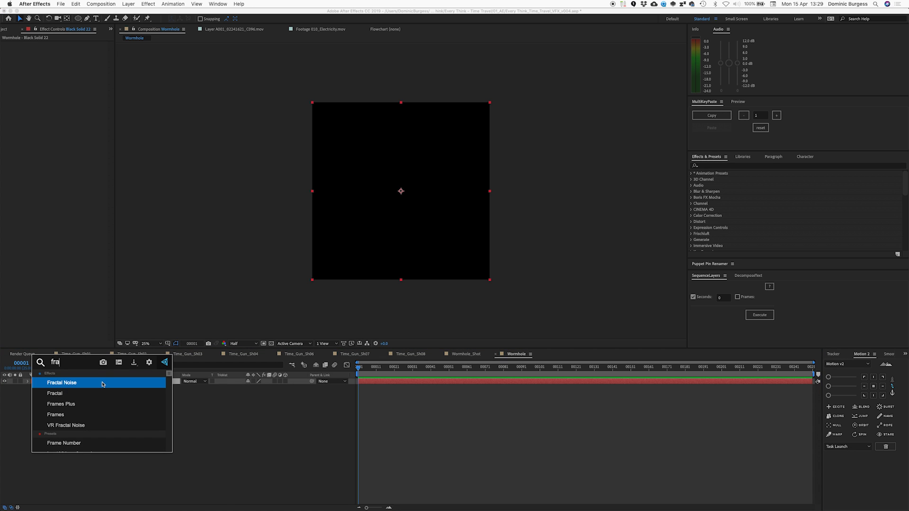
click(102, 384)
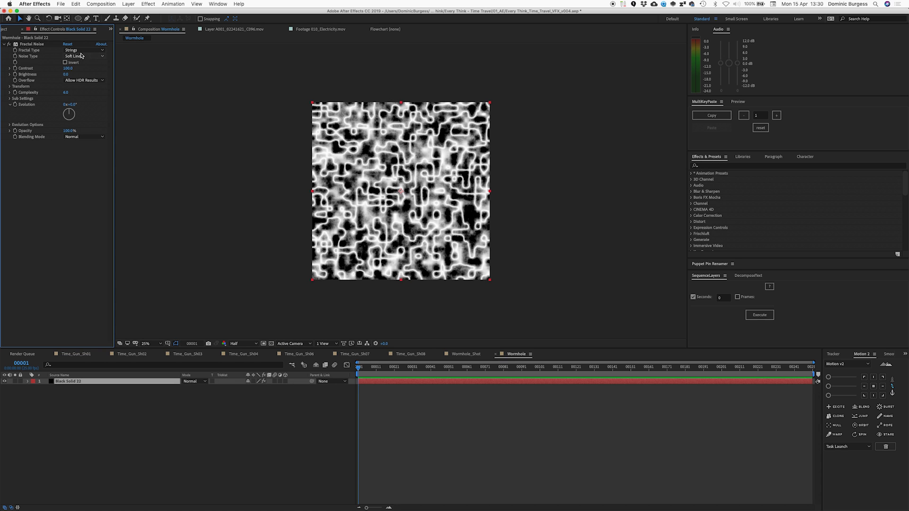
Set the Fractal Type of the solid's Fractal Noise to Strings.
click(84, 50)
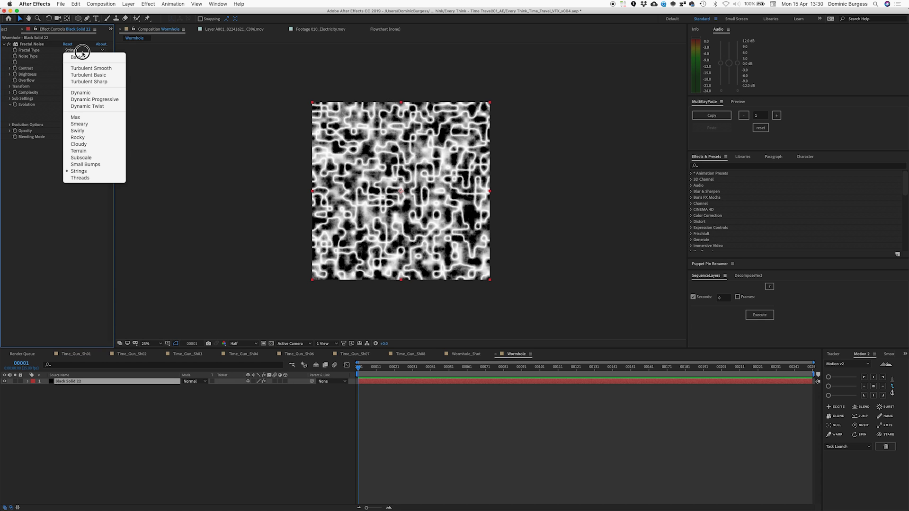
click(77, 175)
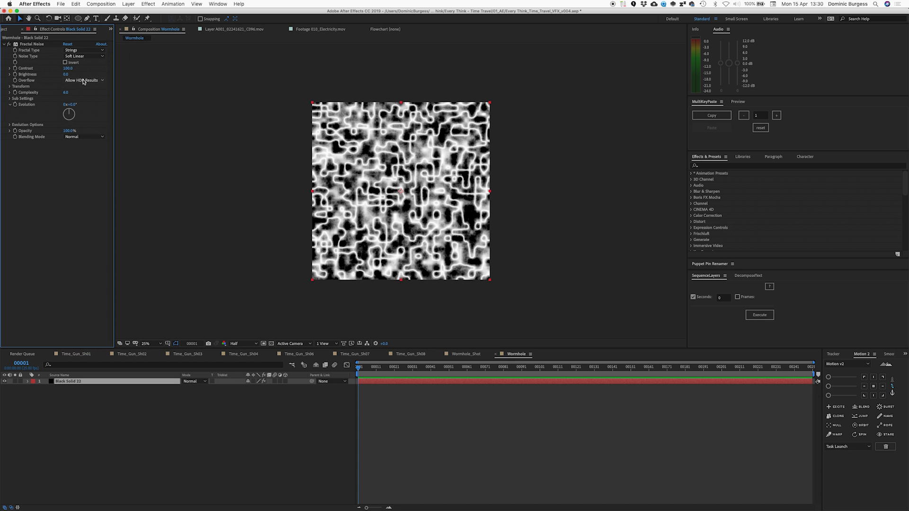
click(84, 50)
click(43, 169)
Animate the Fractal Noise's Evolution with the expression time*150.
click(369, 373)
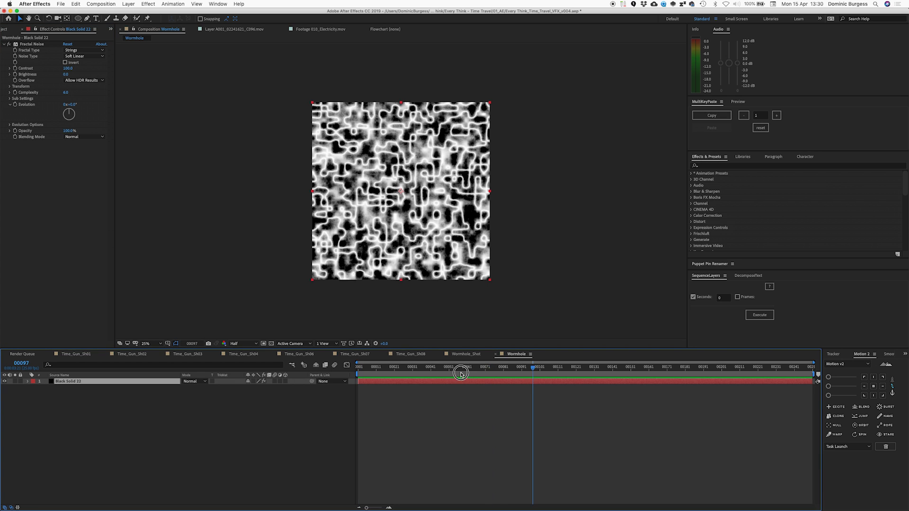
alt+click(16, 105)
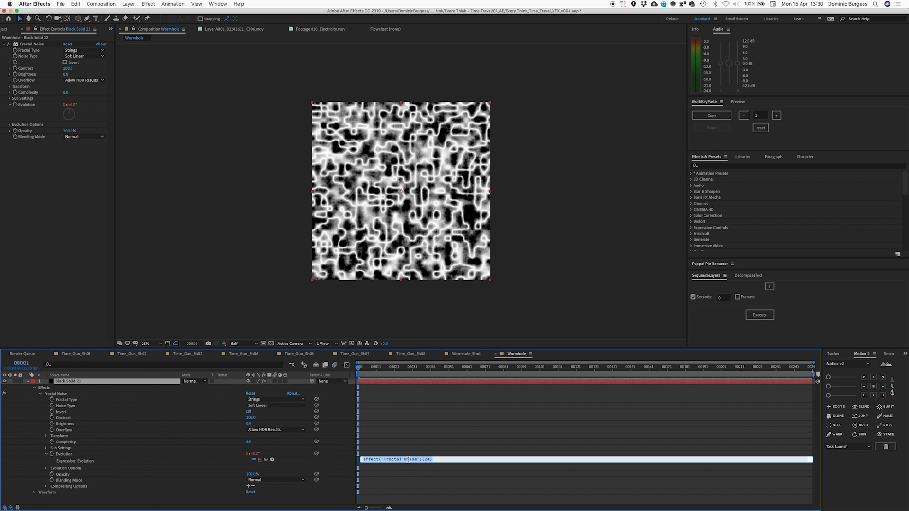
text(time*150)
key(KP_Enter)
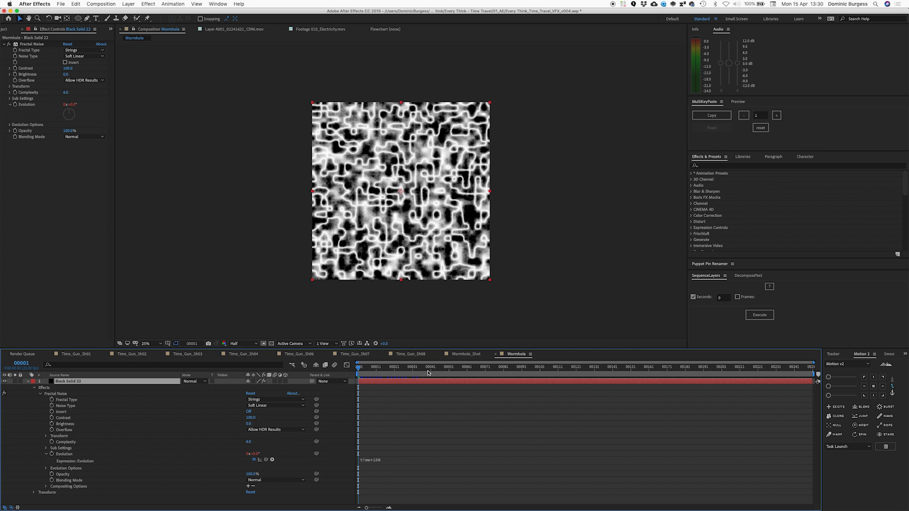
End the work area at frame 51, play back the evolving noise, and collapse the solid's properties.
click(449, 368)
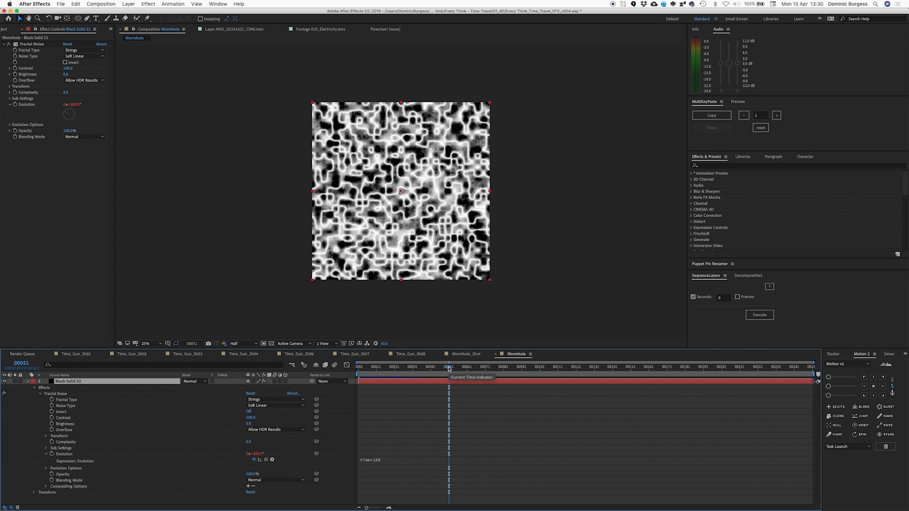
key(space)
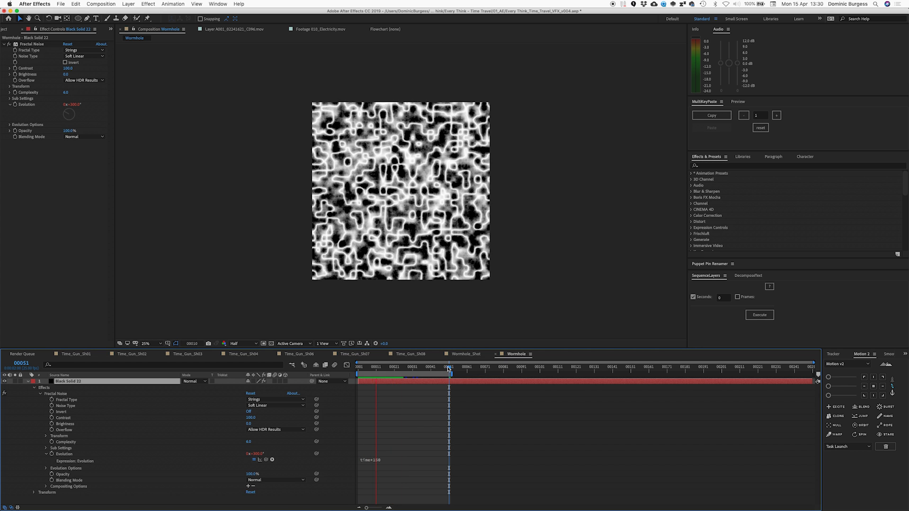
key(space)
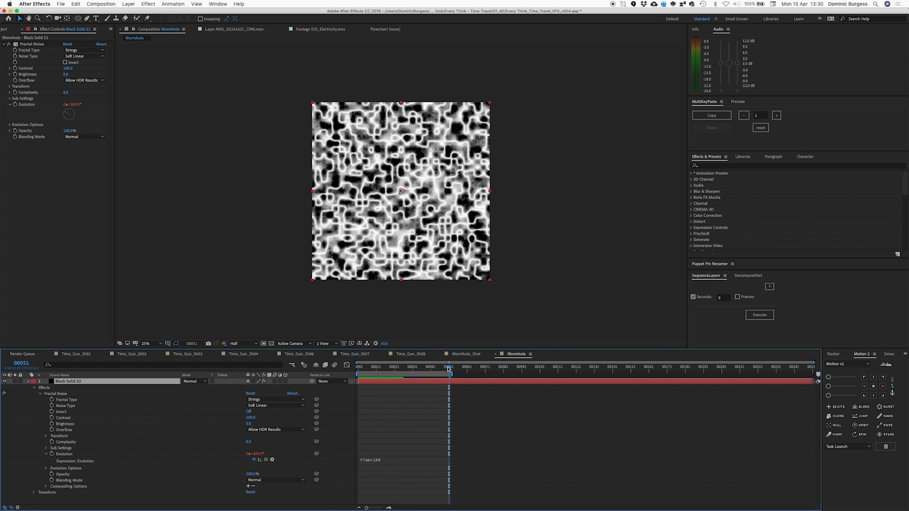
click(28, 381)
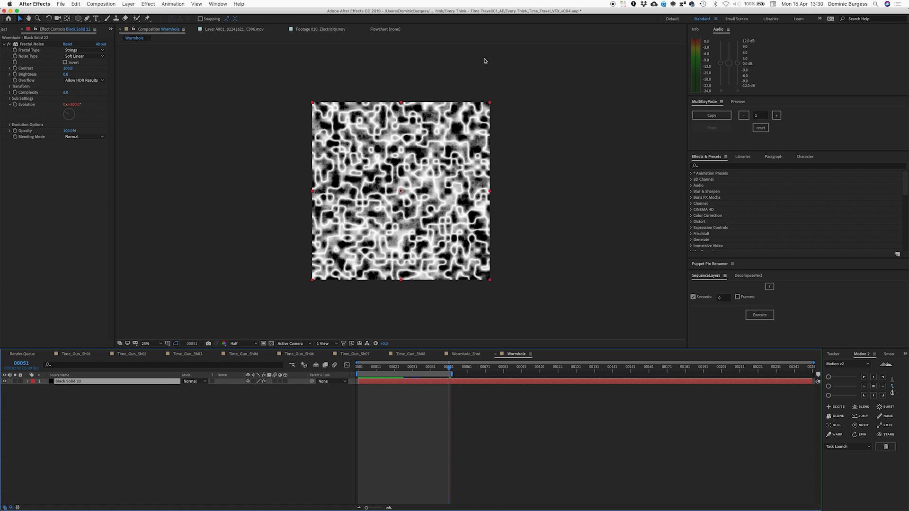
Apply Polar Coordinates to the noise solid with Rect to Polar conversion and 100% Interpolation, and play back the circular pattern.
key(ctrl+space)
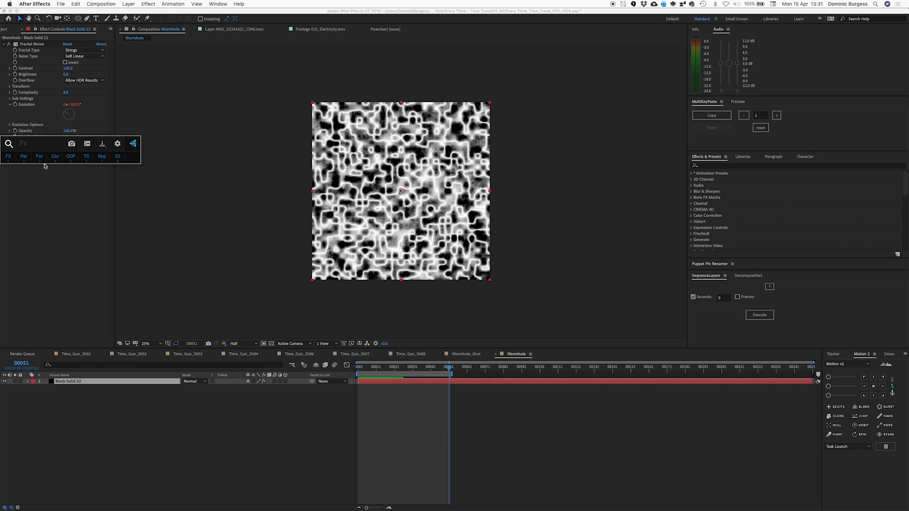
text(polar)
key(Return)
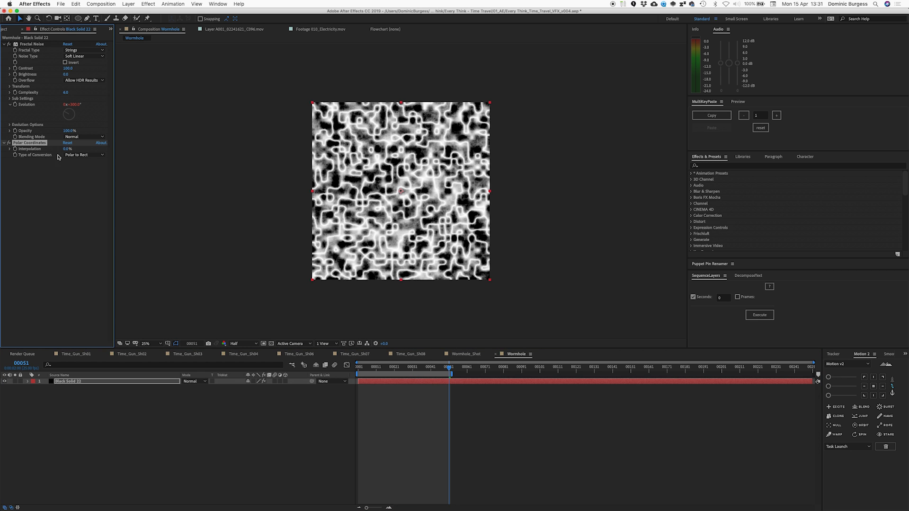
drag(67, 150, 108, 147)
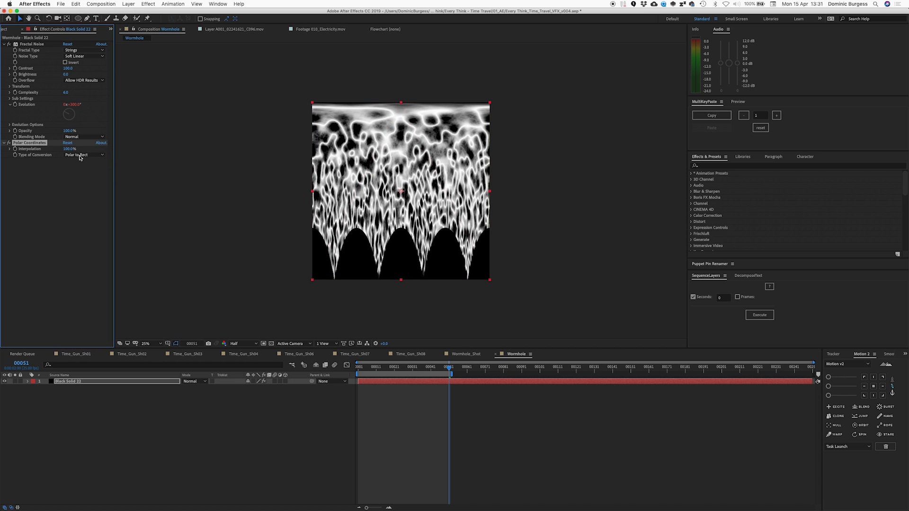
click(81, 156)
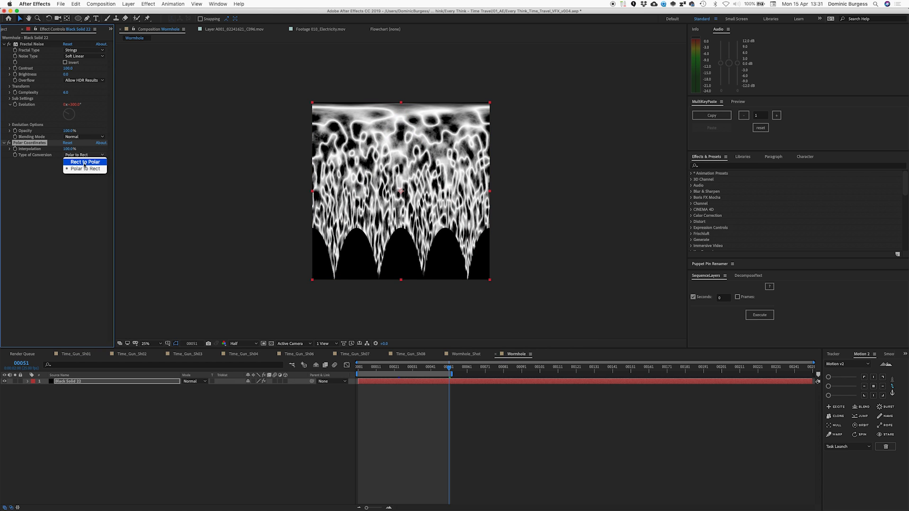
click(91, 162)
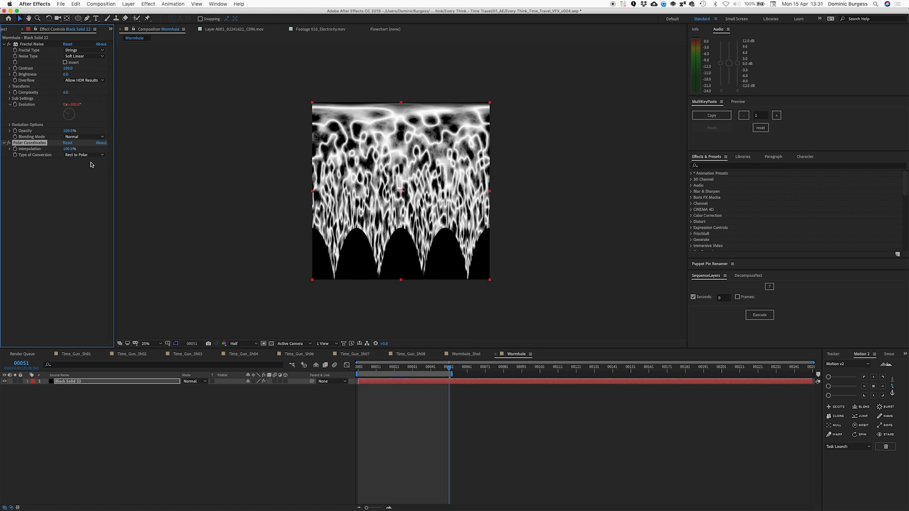
drag(72, 148, 92, 156)
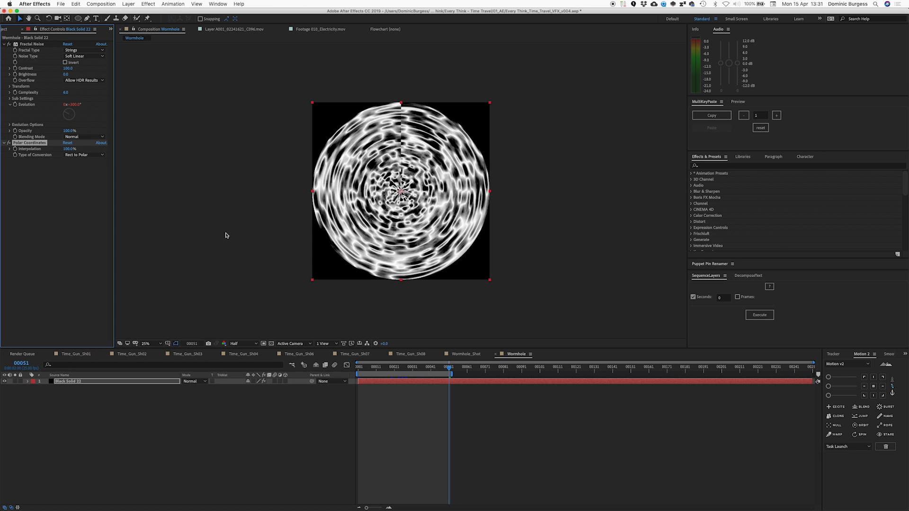
key(space)
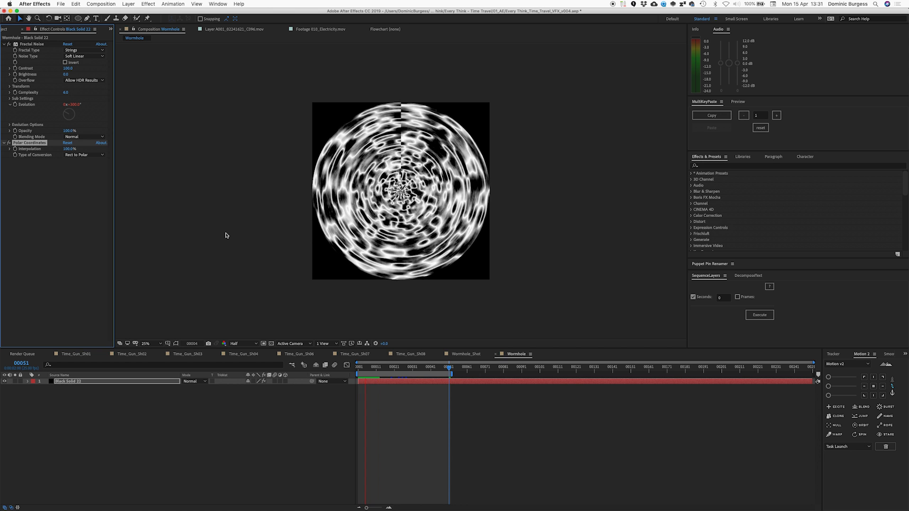
key(space)
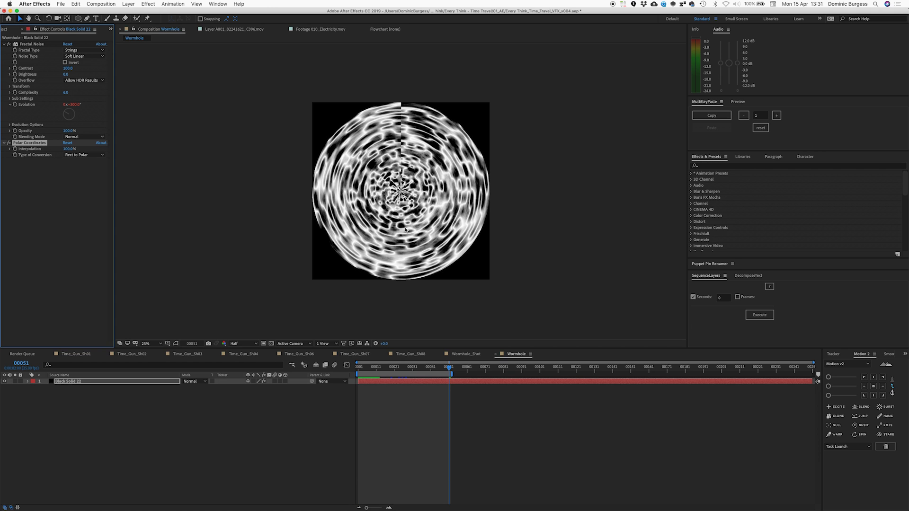
Set the Wormhole composition's start frame to 0 and end its work area at frame 100.
click(358, 368)
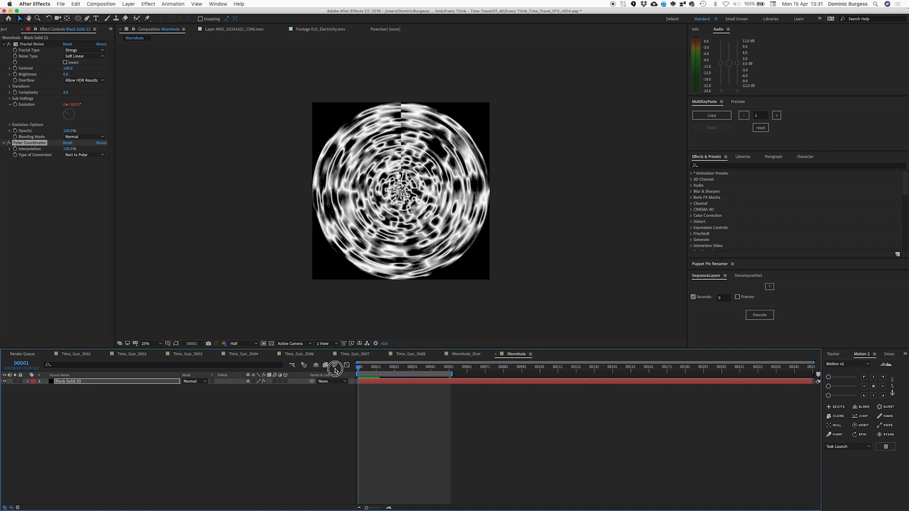
click(557, 367)
key(ctrl+k)
click(156, 216)
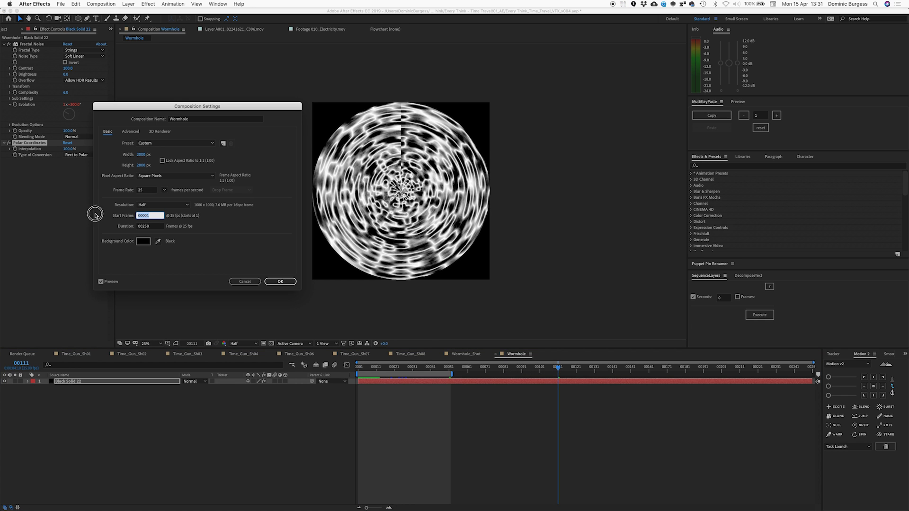
text(0)
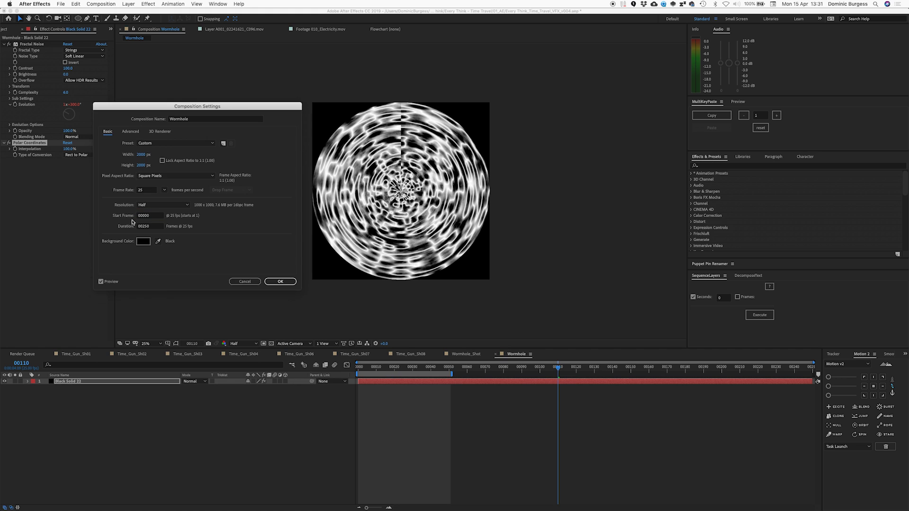
key(Return)
drag(561, 373, 540, 372)
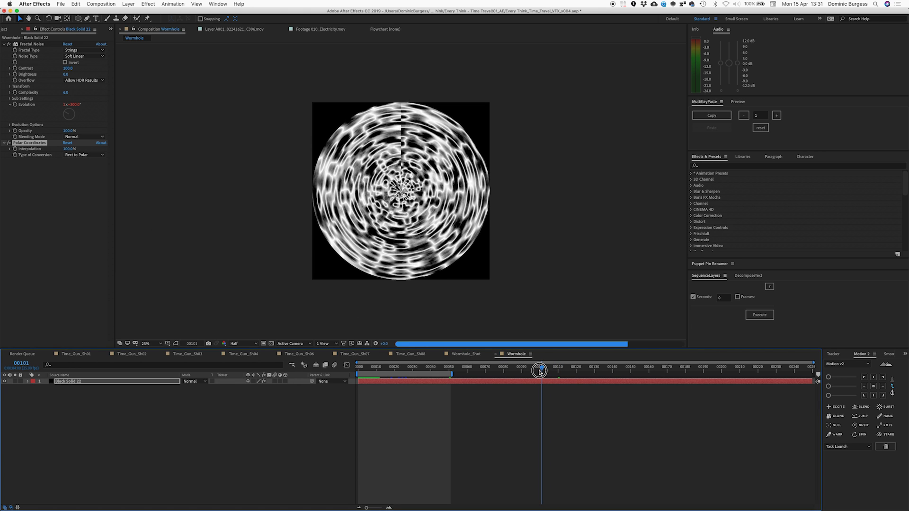
key(n)
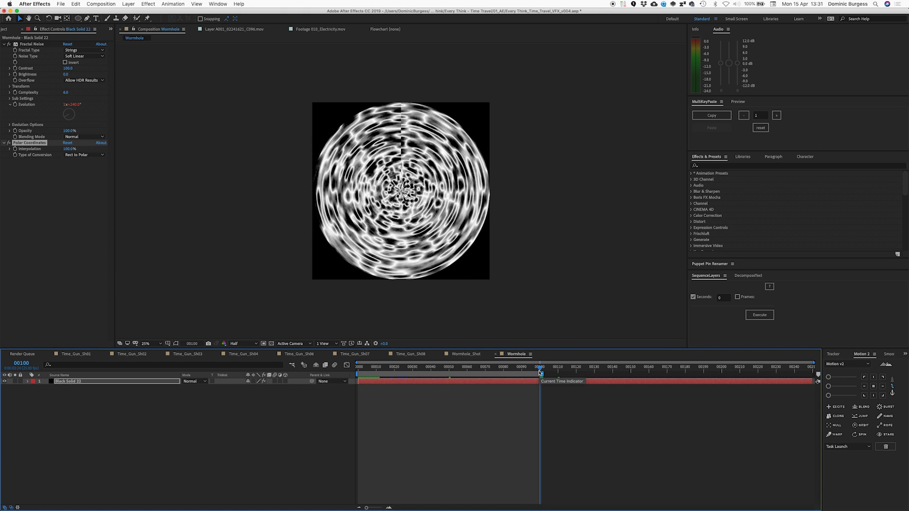
Keyframe the Fractal Noise's Offset Turbulence at frame 0, set its X value to 1500 at frame 100, and play back the motion.
key(Home)
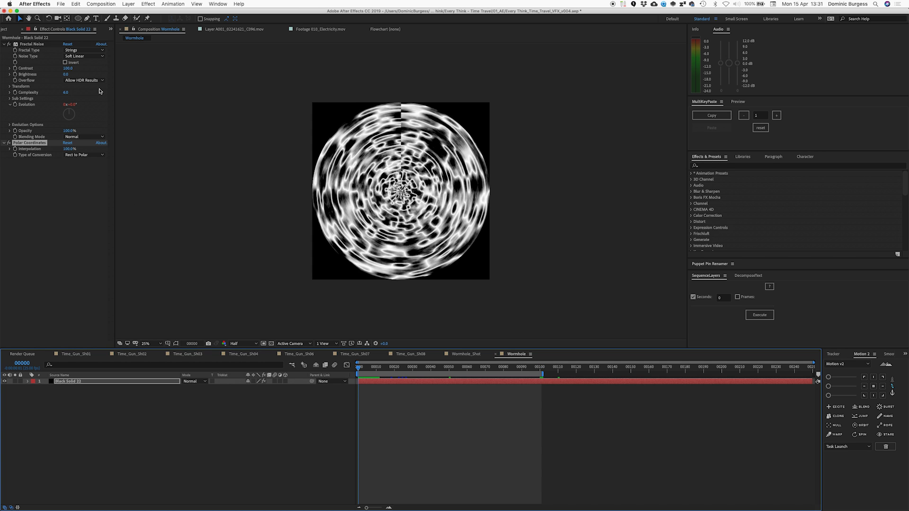
click(8, 87)
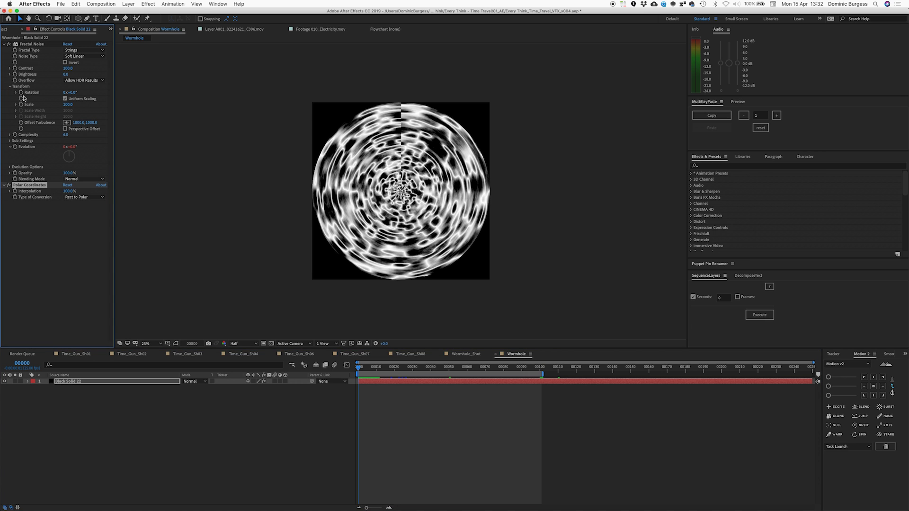
click(21, 123)
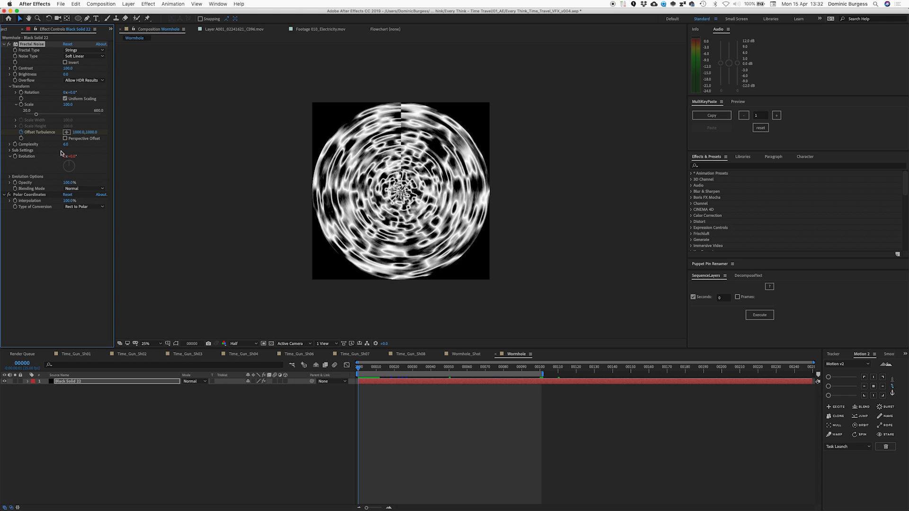
key(shift+End)
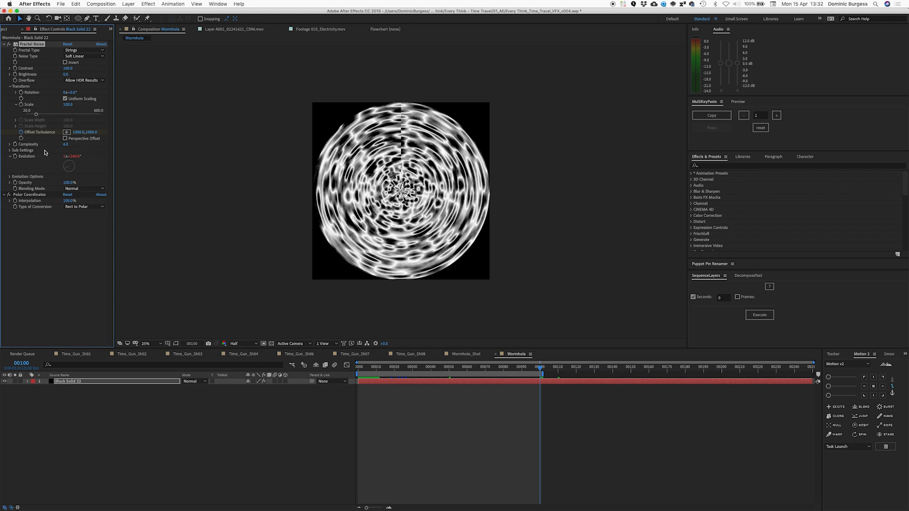
click(78, 133)
text(1500)
key(Return)
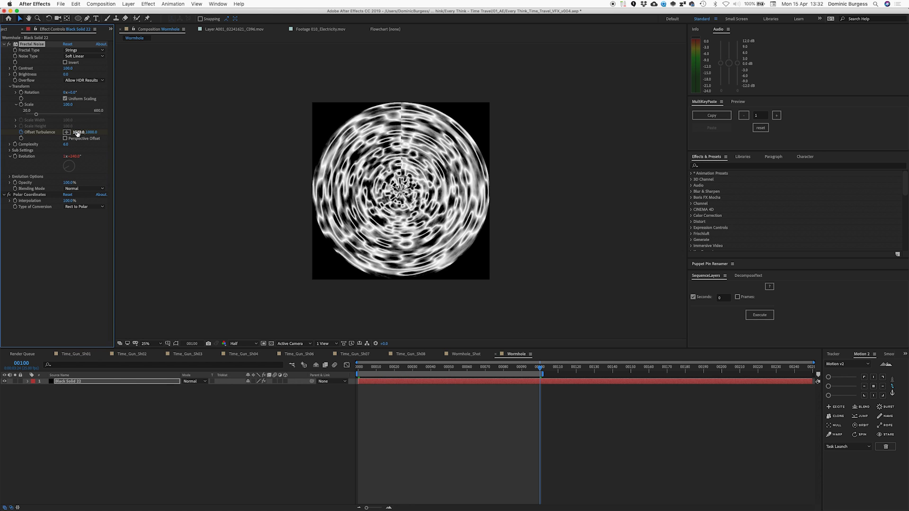
key(space)
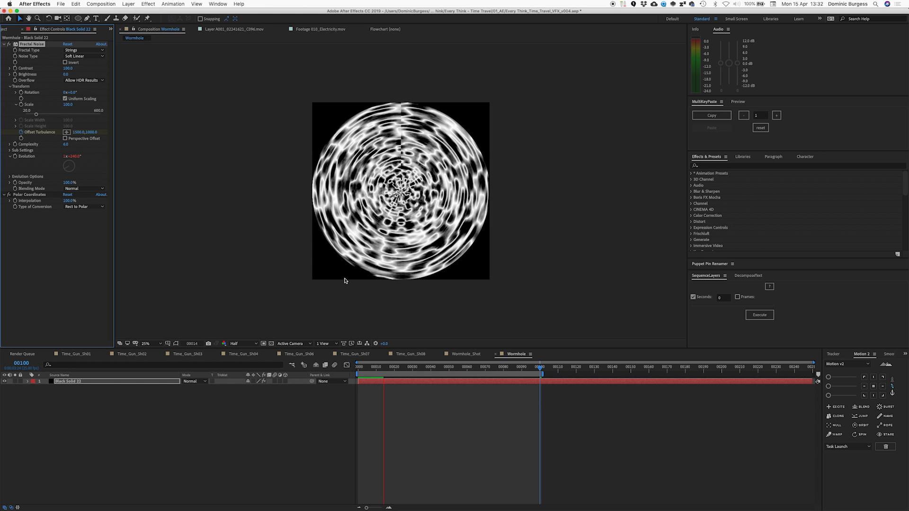
key(space)
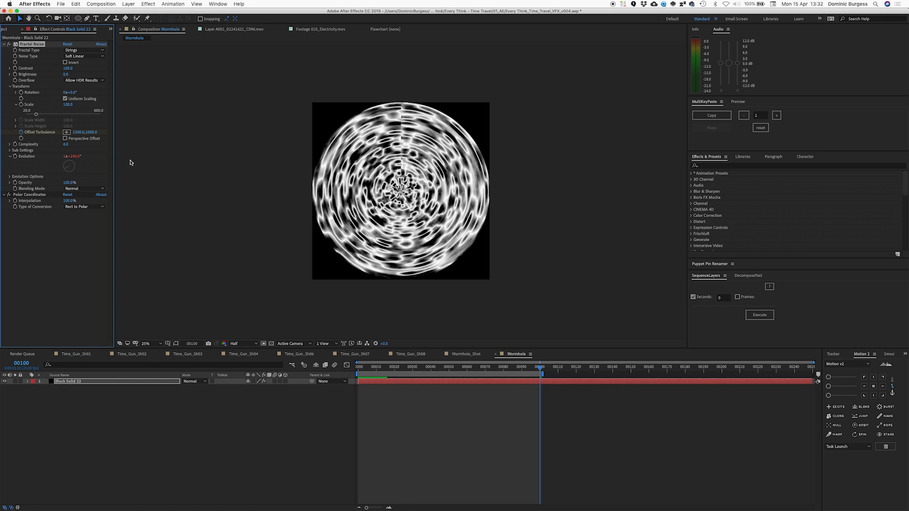
Set the Fractal Noise's Offset Turbulence X value to 500 at frame 100 and play back the motion.
click(80, 133)
text(500)
key(Return)
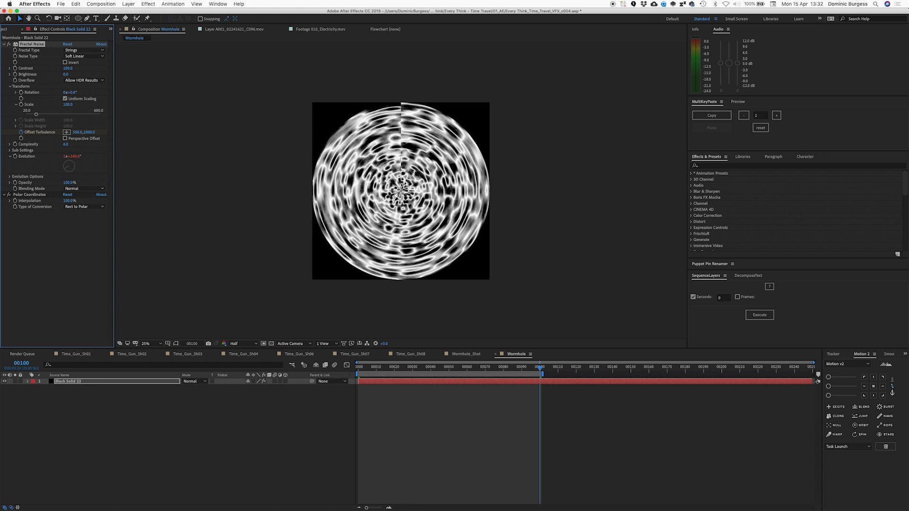
key(space)
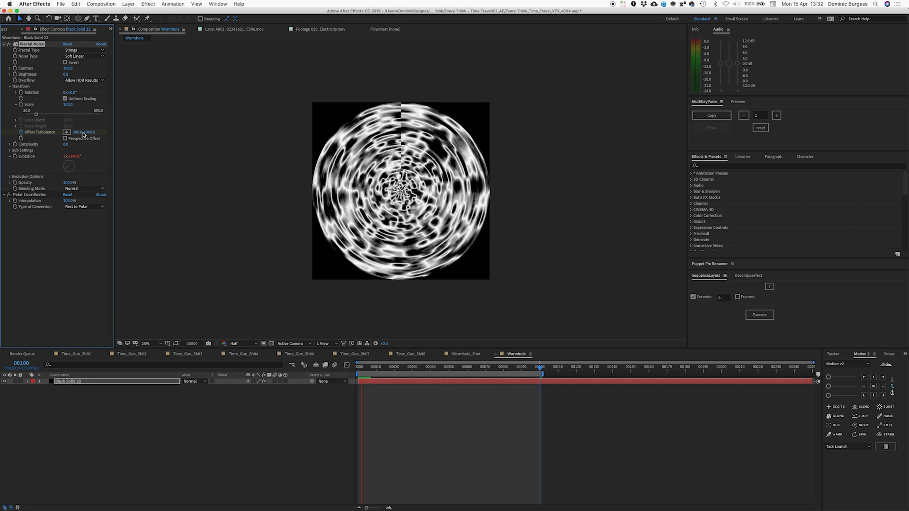
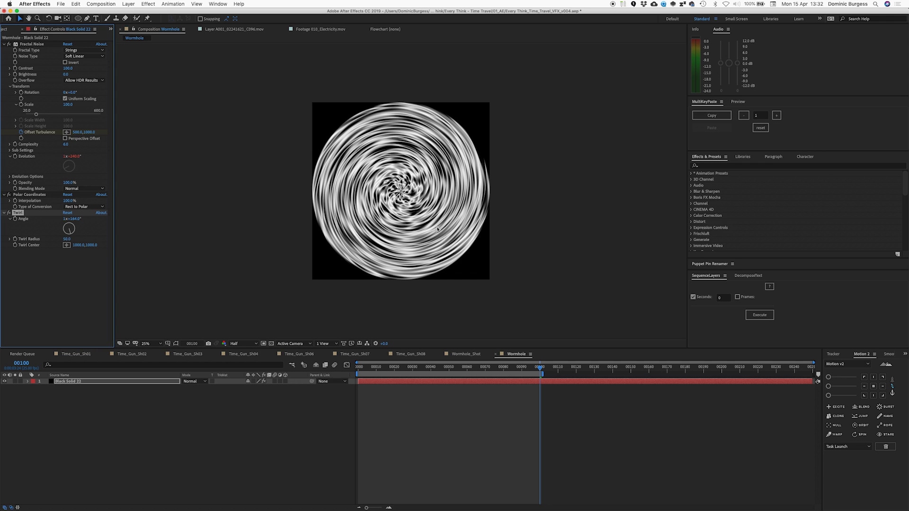
Adjust the Fractal Noise: raise Contrast to about 305, lower Brightness to -31, and set Scale to 140.
drag(67, 69, 86, 69)
click(67, 74)
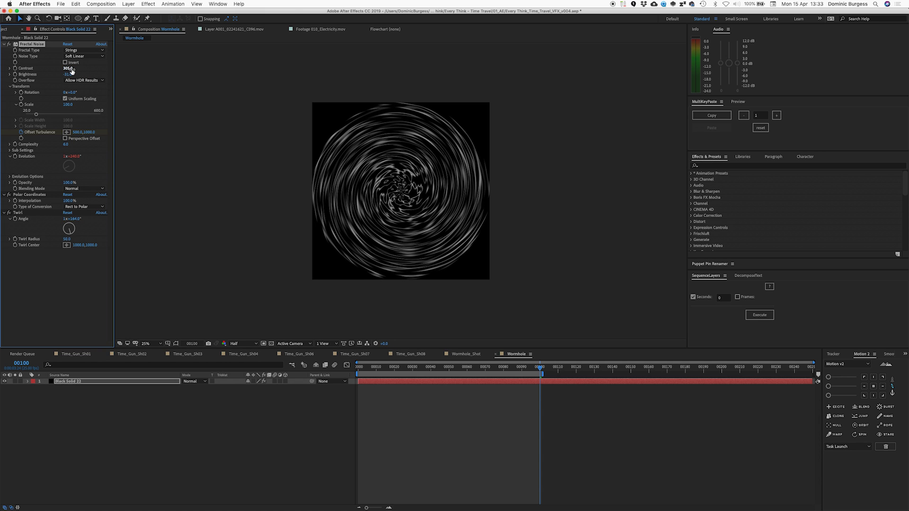
click(69, 104)
text(150)
key(Return)
click(70, 105)
text(140)
key(Return)
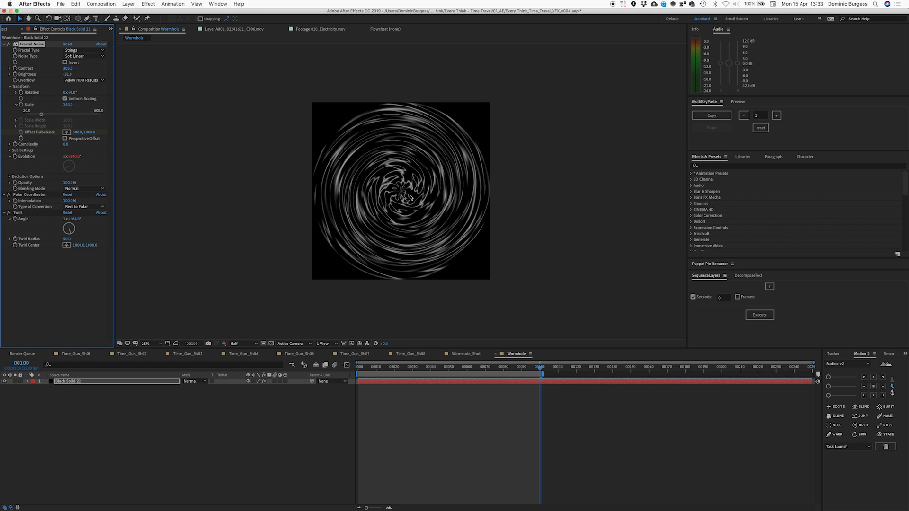
Duplicate the Twirl effect, set the copy's Twirl Radius to 19 and Angle to about 1x+5°, and compare it on and off.
click(22, 214)
key(super+d)
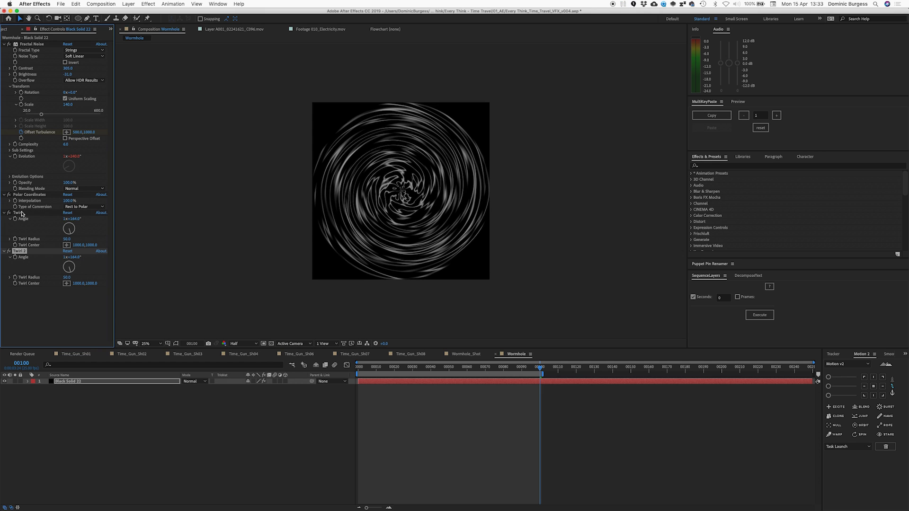
drag(67, 279, 53, 280)
click(10, 252)
click(10, 252)
drag(72, 266, 16, 262)
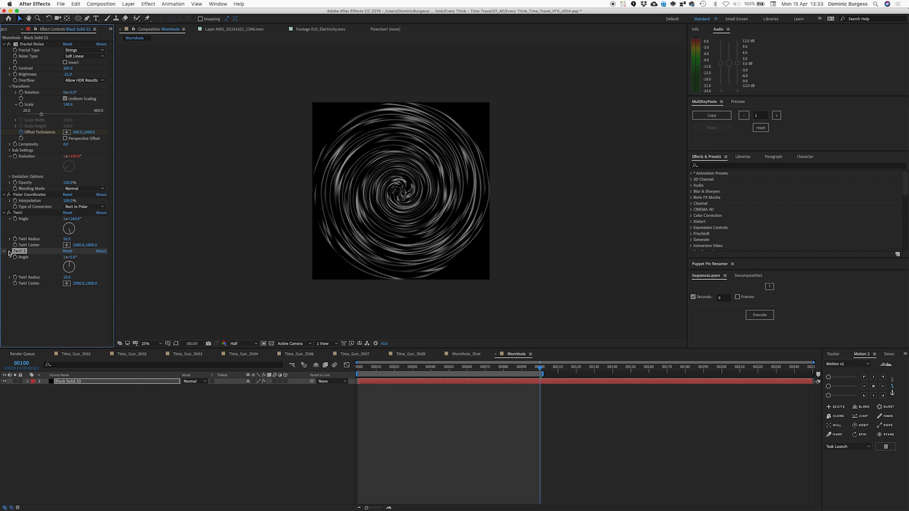
click(9, 251)
click(8, 252)
Find the VC Color Vibrance effect and apply it to the noise solid.
key(ctrl+space)
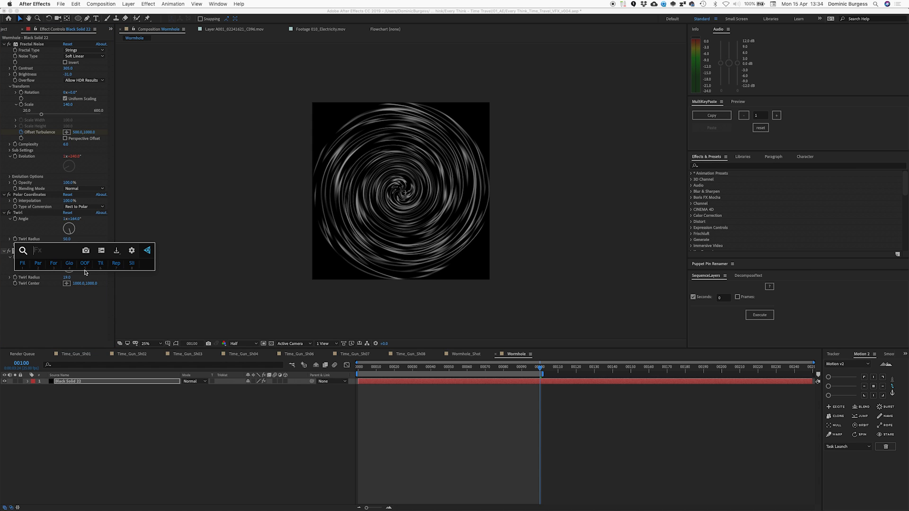
text(VC)
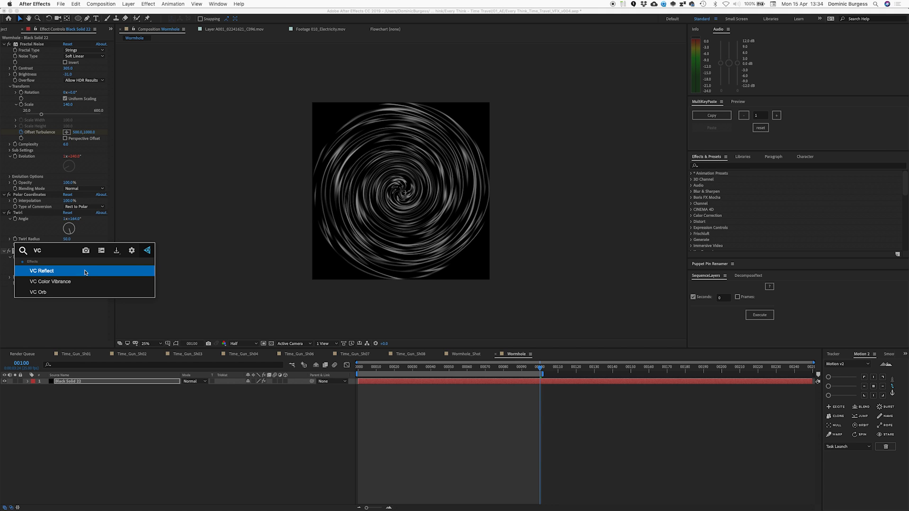
key(Down)
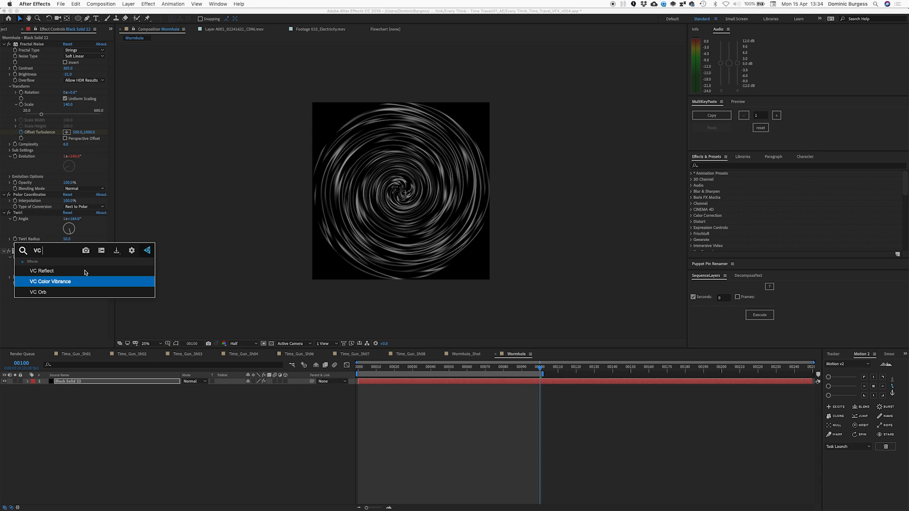
key(Return)
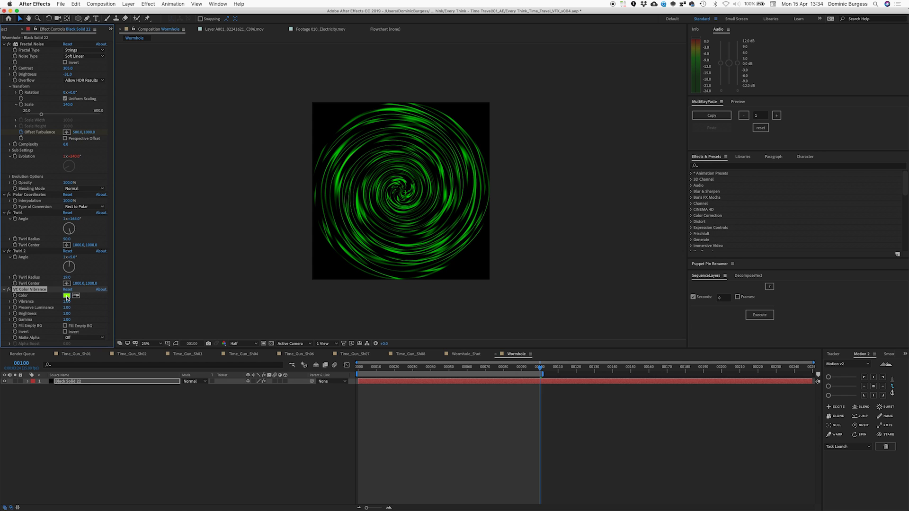
Change the VC Color Vibrance color to a bright light blue.
click(67, 296)
mouse_move(106, 34)
mouse_down()
mouse_move(167, 64)
mouse_move(119, 76)
mouse_up()
drag(169, 119, 172, 117)
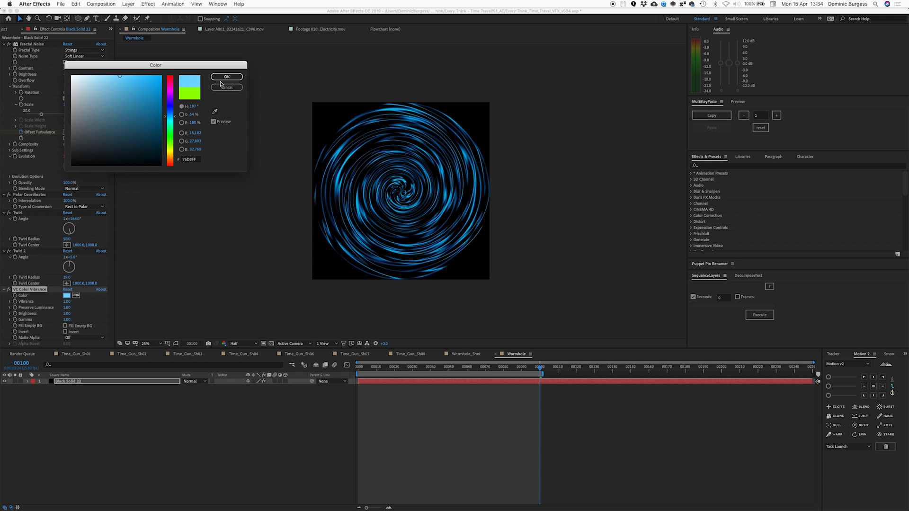
drag(117, 79, 129, 75)
click(171, 118)
drag(171, 118, 171, 118)
click(231, 77)
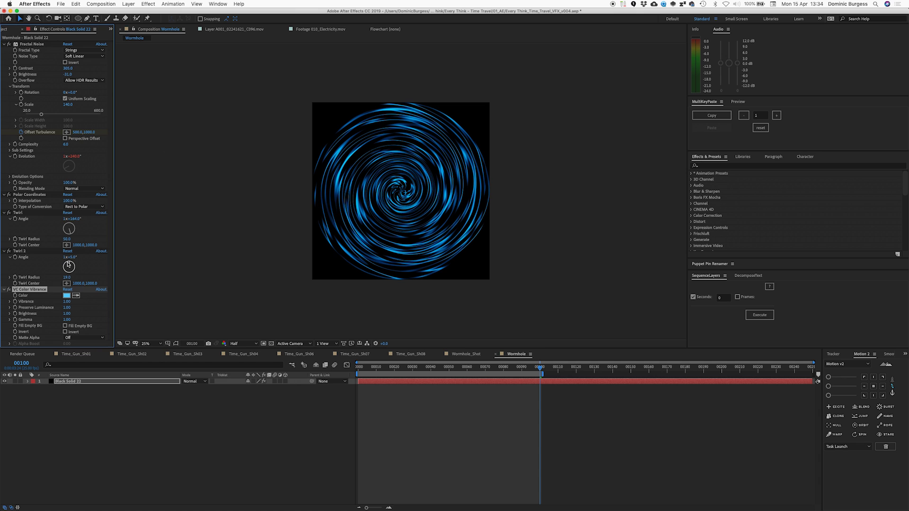
Go to the composition's last frame and apply the FL Glow effect to the noise solid.
key(End)
key(w)
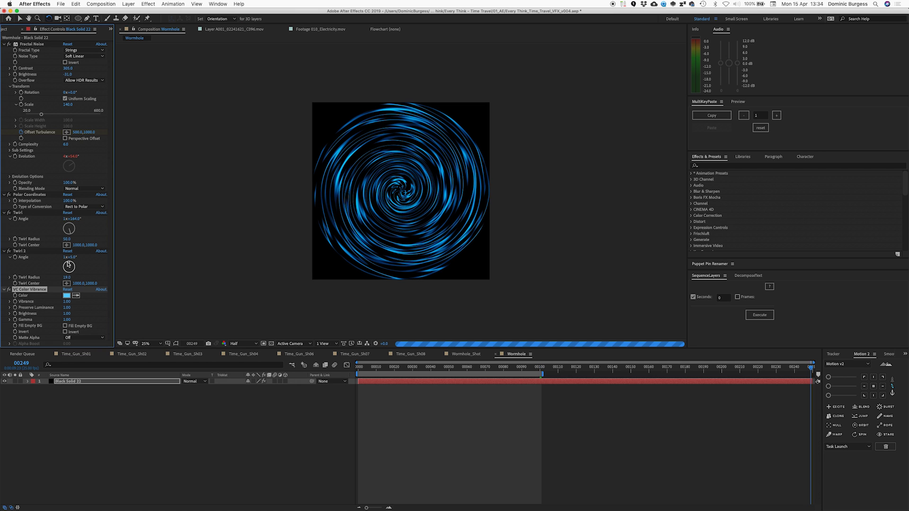
click(79, 382)
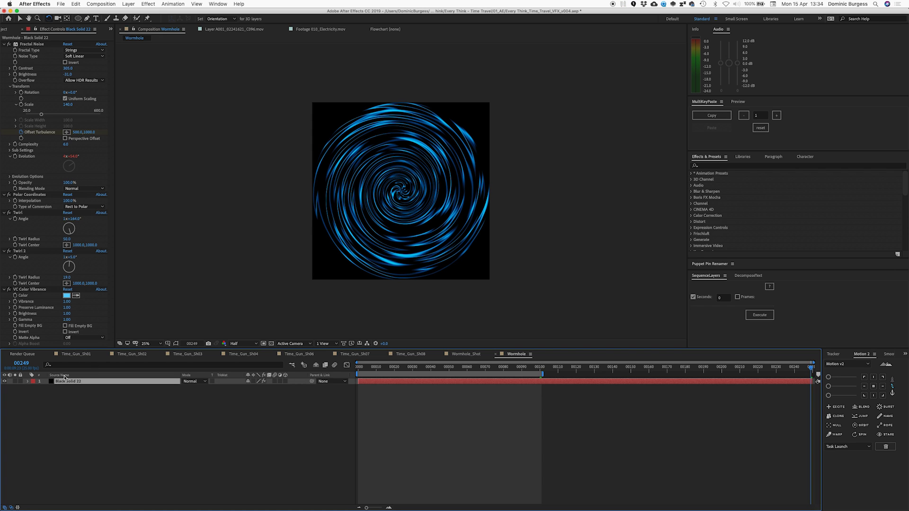
key(ctrl+space)
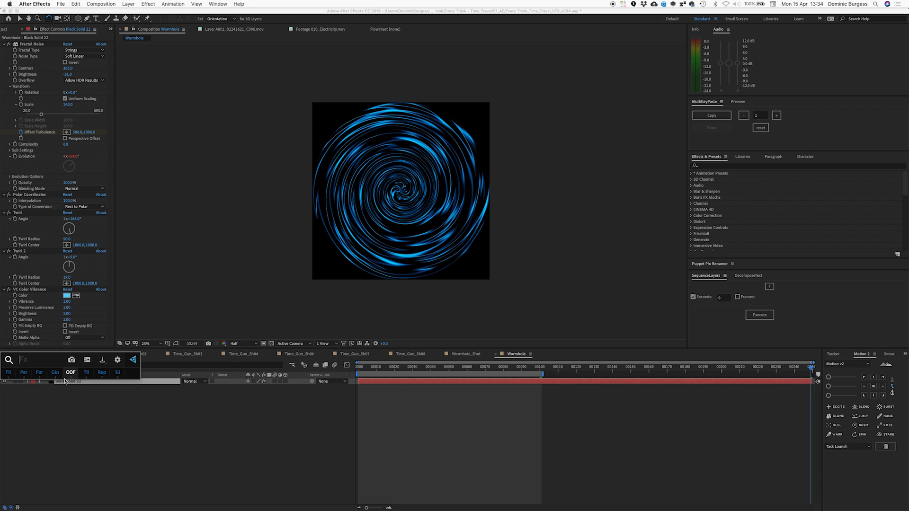
text(glow)
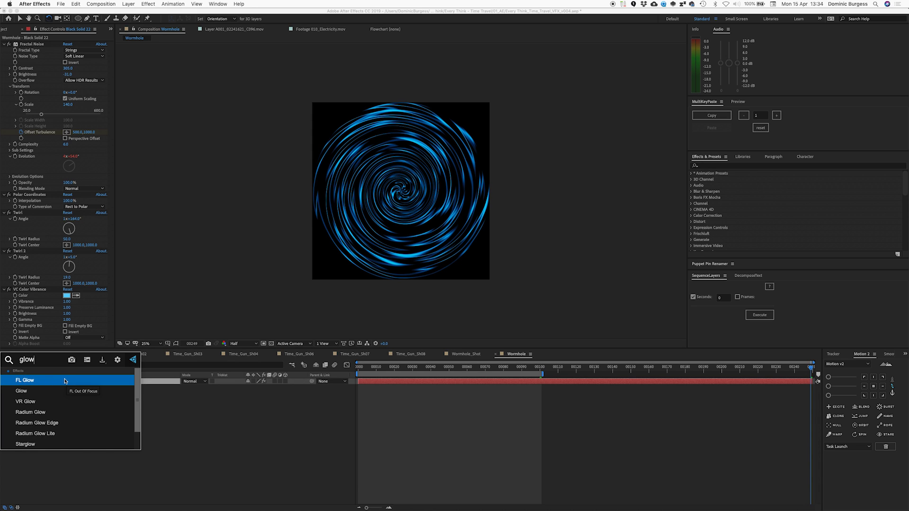
key(Down)
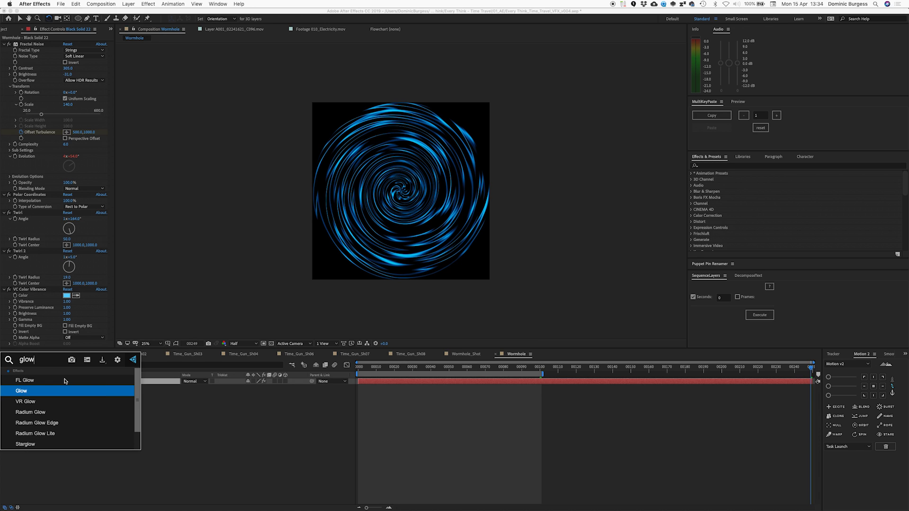
key(Up)
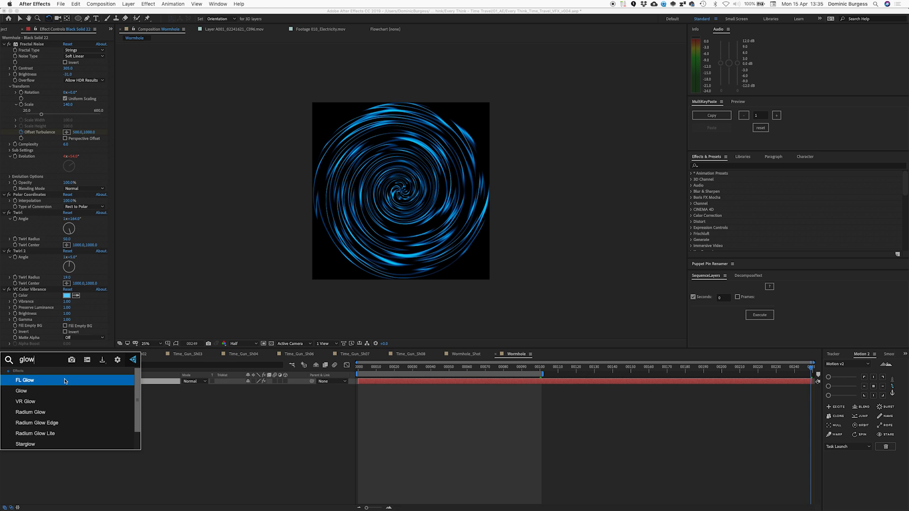
click(65, 381)
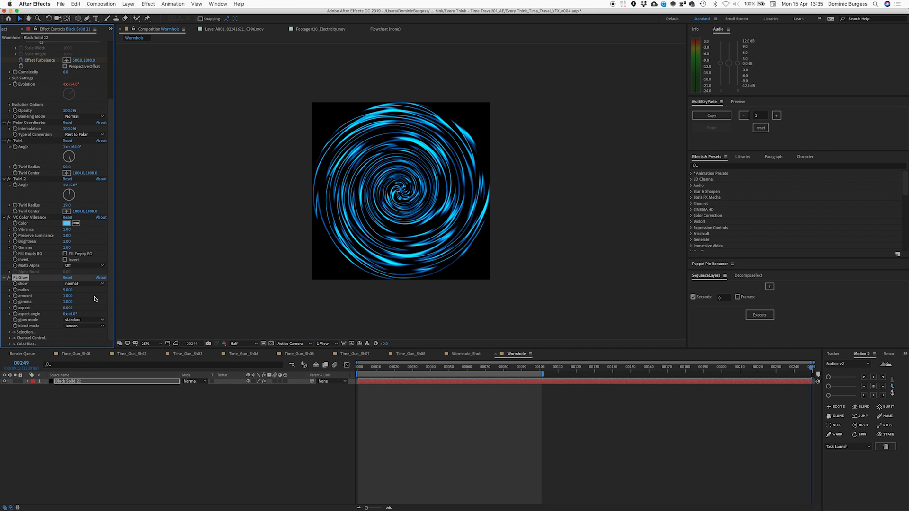
Set the FL Glow radius to 39 and amount to about 1.21, and compare the glow on and off.
drag(67, 296, 77, 289)
click(75, 296)
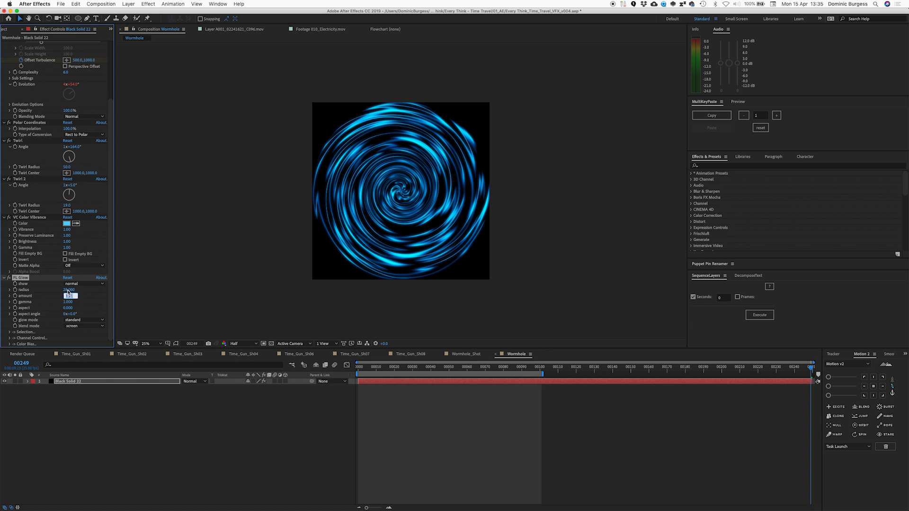
click(69, 289)
drag(69, 289, 79, 290)
click(7, 279)
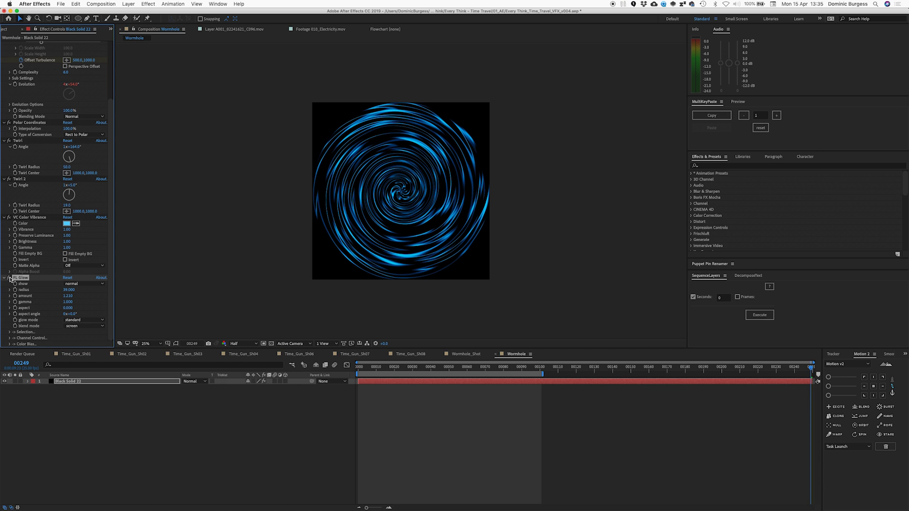
click(9, 279)
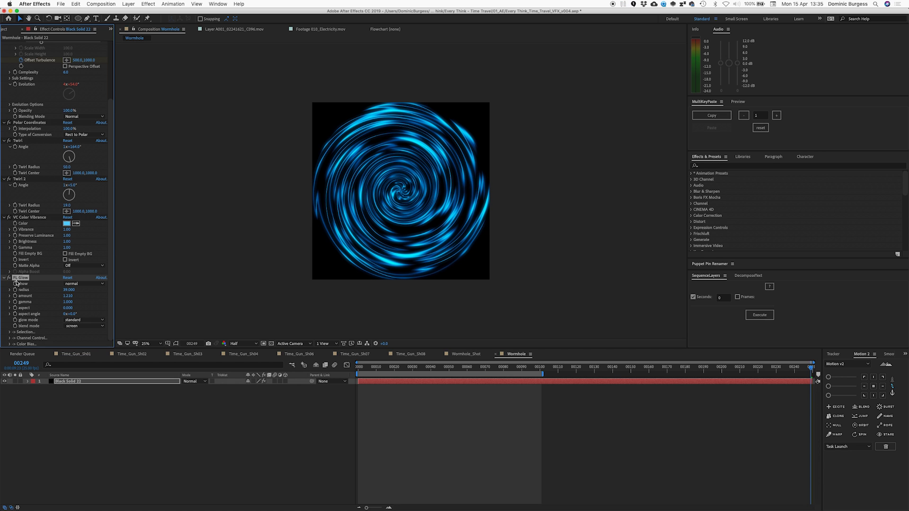
Create a null object in the Wormhole composition and parent the noise solid to it.
click(95, 384)
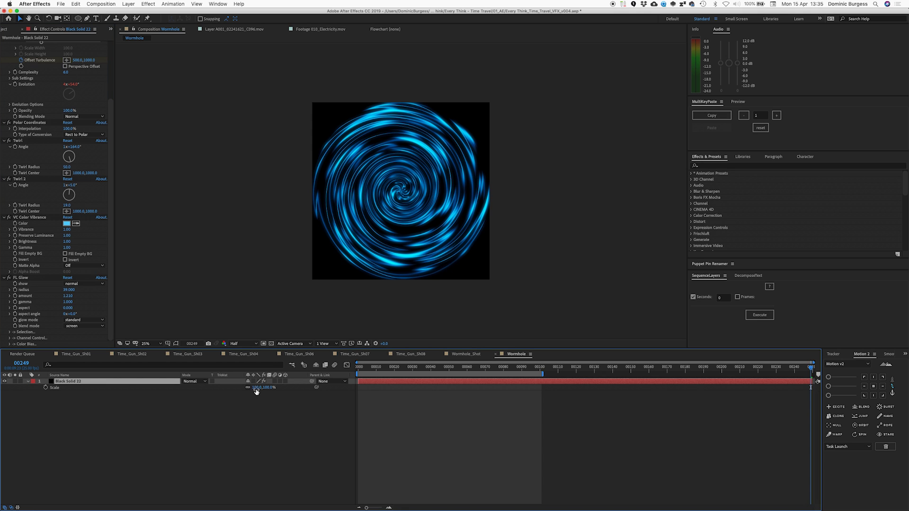
right_click(242, 403)
mouse_move(286, 405)
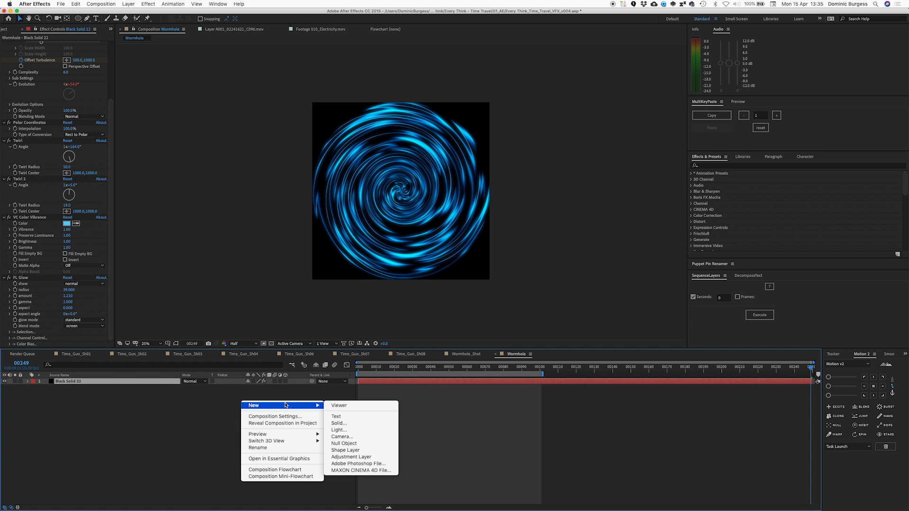
click(342, 444)
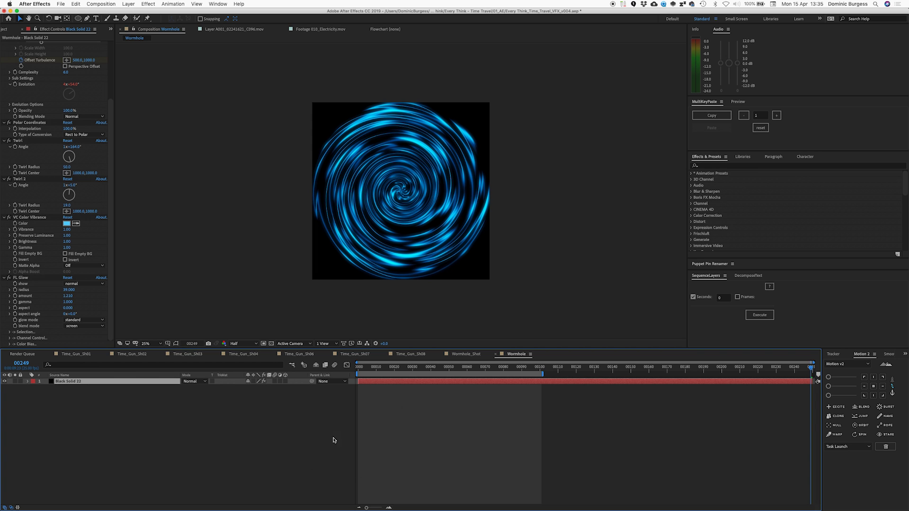
drag(311, 387, 251, 383)
Rename the noise solid layer as Inner Twirl.
click(150, 388)
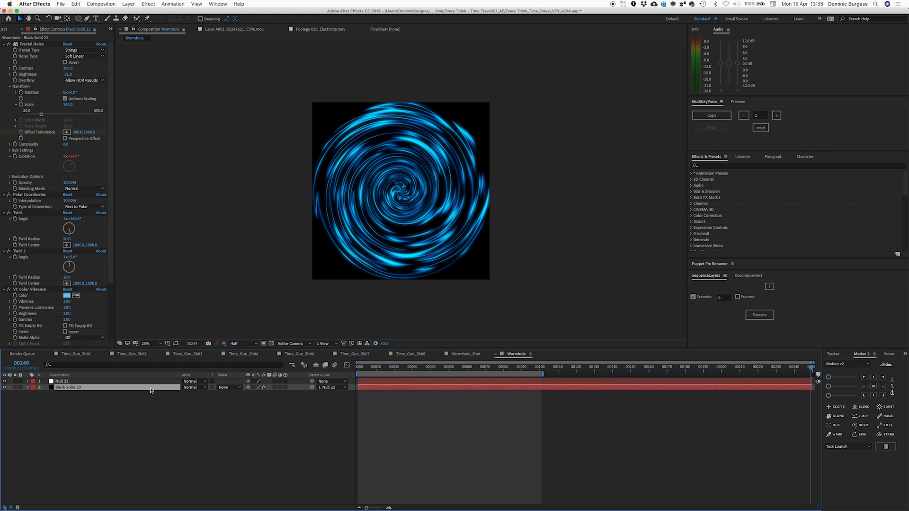
key(Return)
text(Inner T)
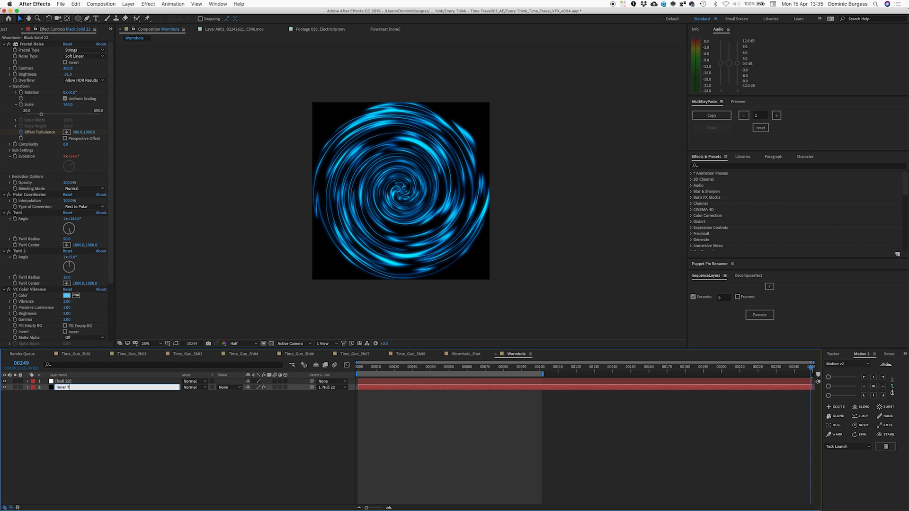
key(Return)
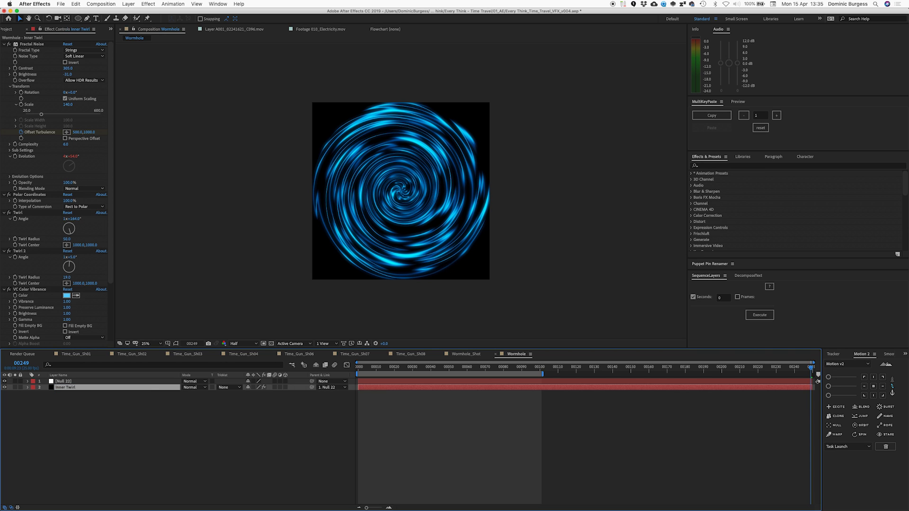
Scale the null object to 75% to shrink the parented swirl.
click(99, 381)
key(s)
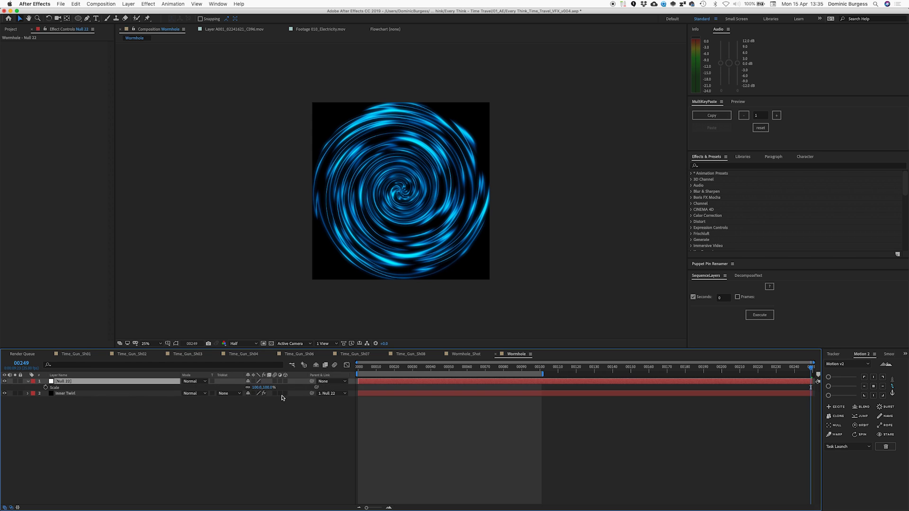
click(257, 387)
text(75)
key(Return)
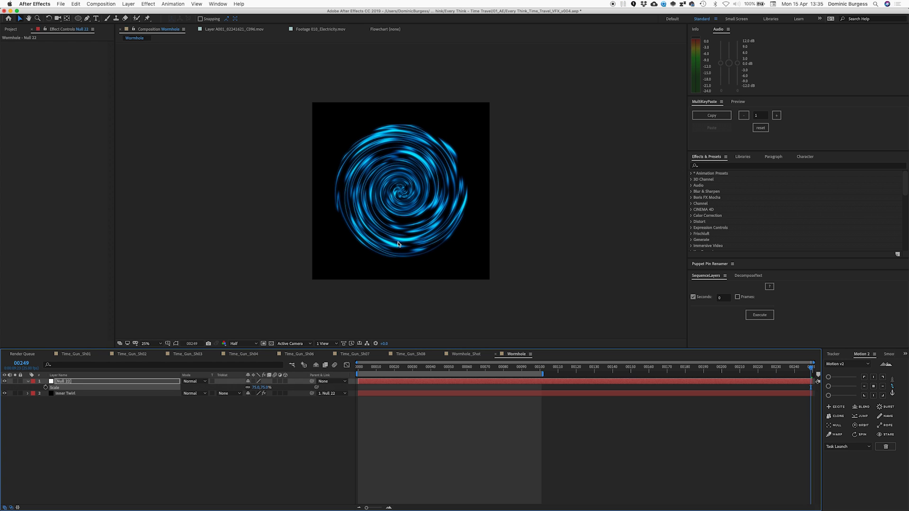
click(79, 395)
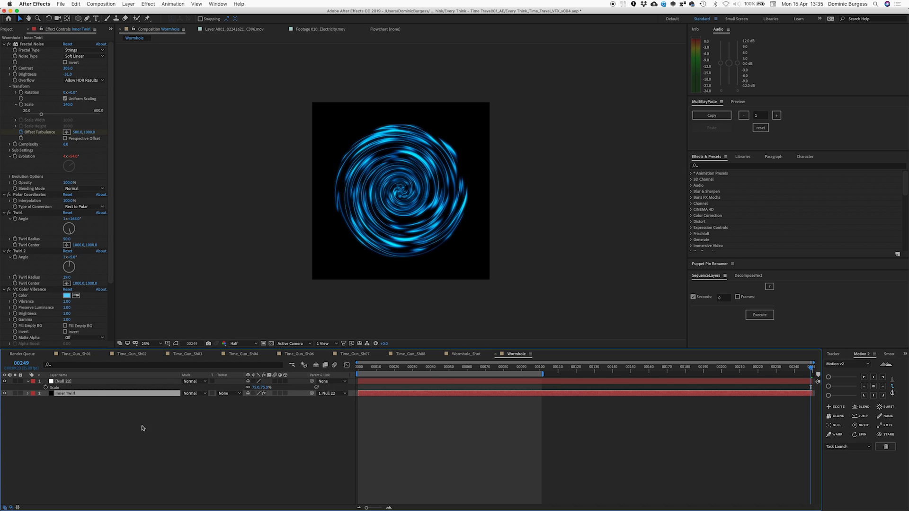
click(142, 428)
Open the welding01.mov clip from the project's Tutorial Footage folder to preview it.
click(10, 28)
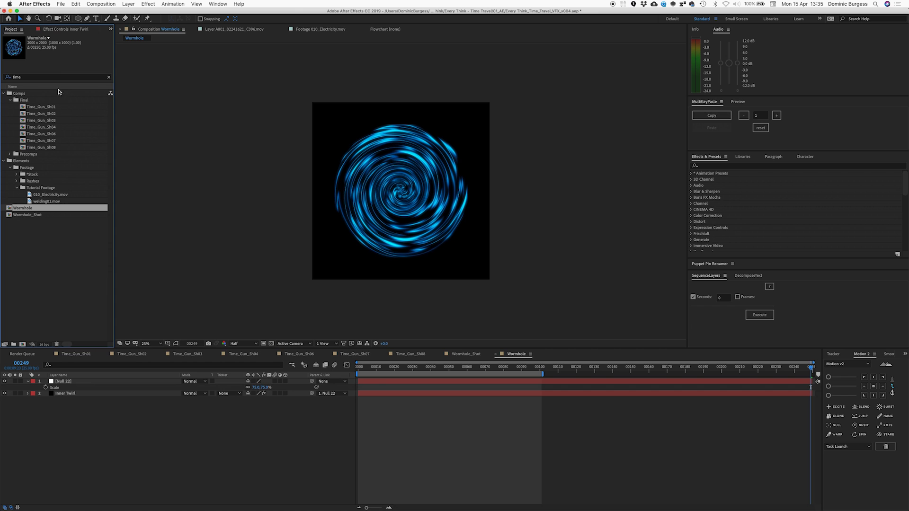
click(43, 203)
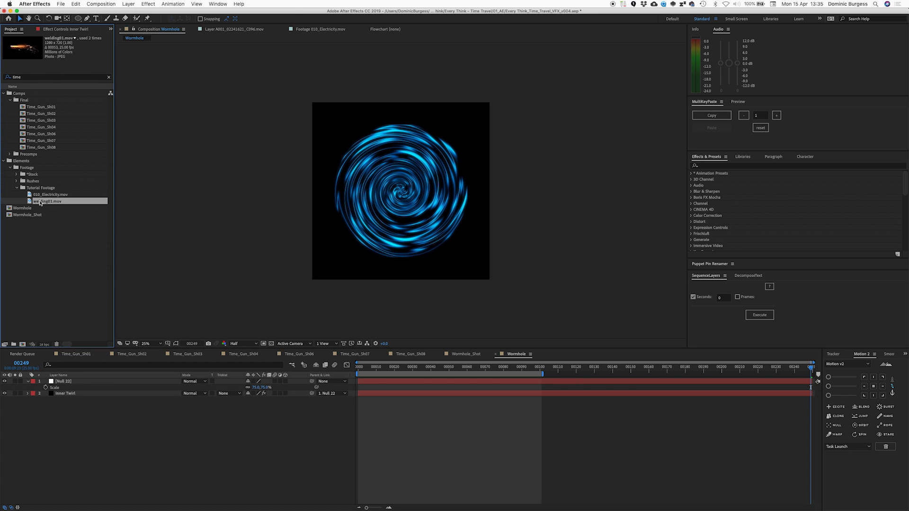
double_click(41, 201)
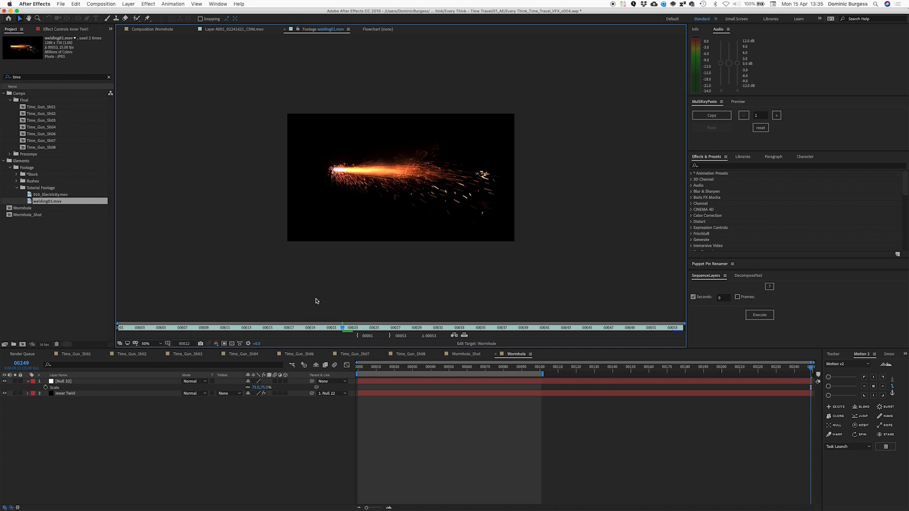
Scrub through the welding clip and create a new composition from welding01.mov.
drag(344, 329, 247, 328)
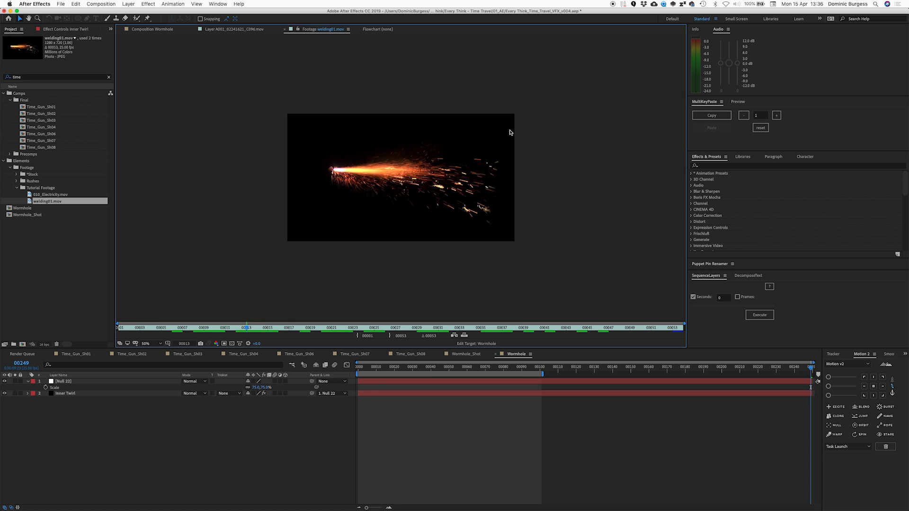
click(64, 394)
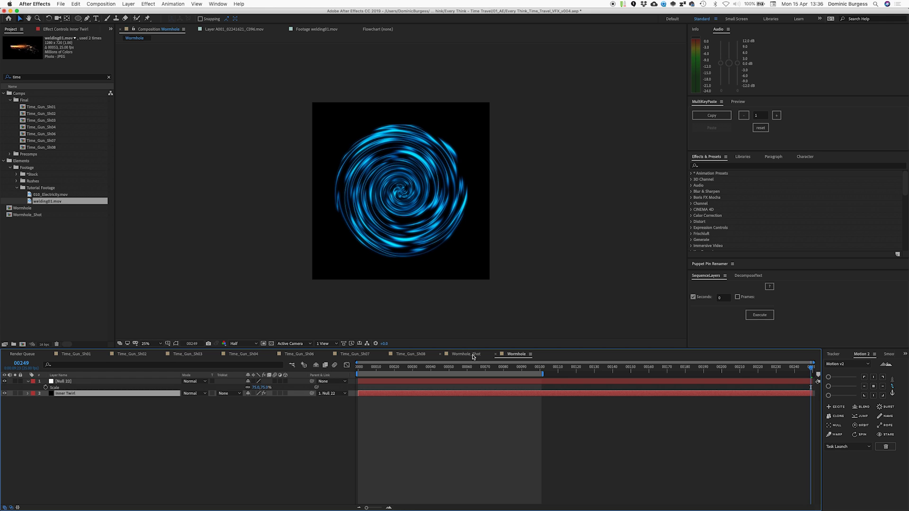
drag(45, 201, 22, 346)
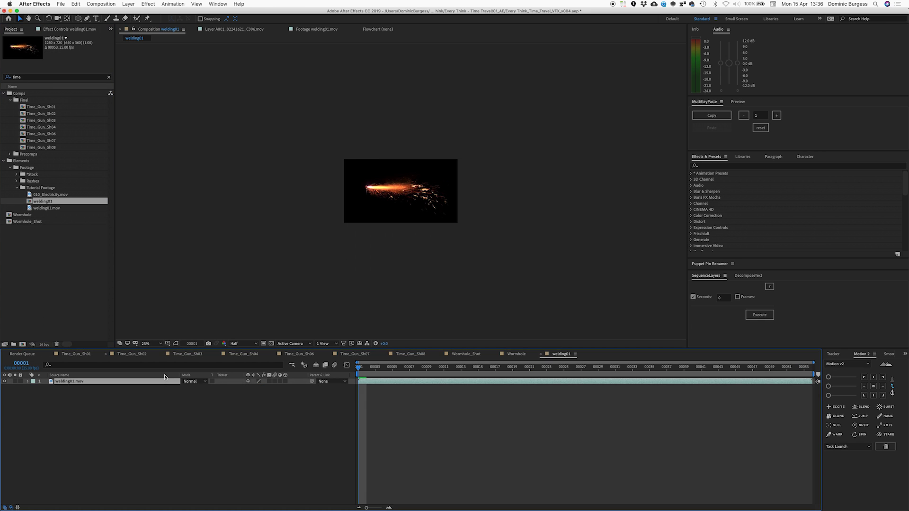
Resize the welding01 composition to 2000 × 2000 px and rename it Sparks Ring.
key(super+k)
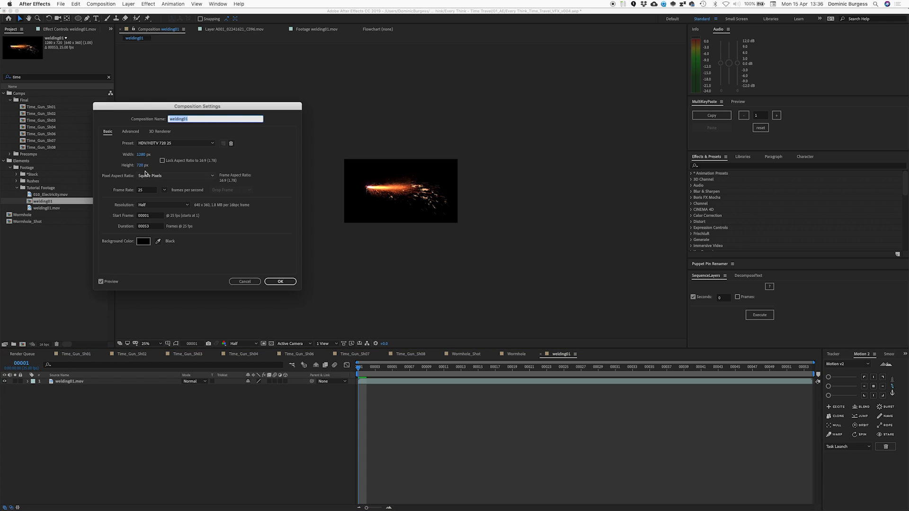
click(150, 215)
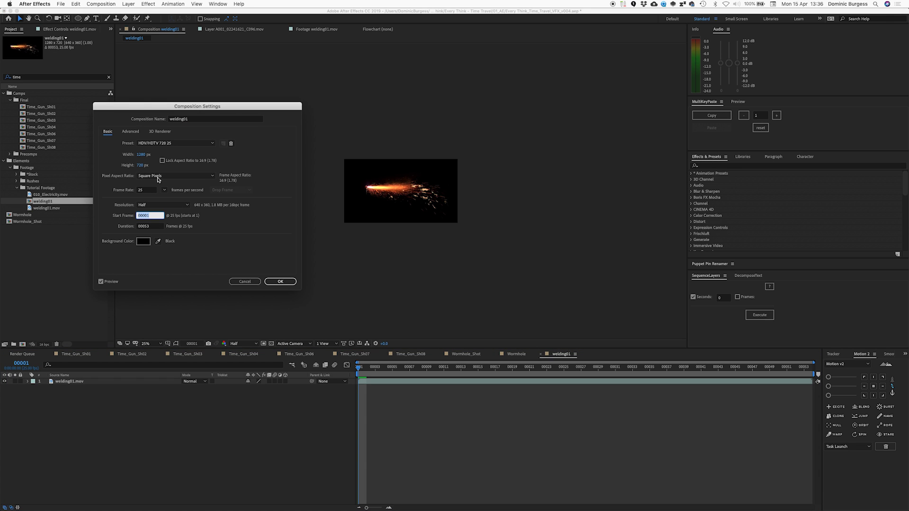
click(141, 154)
text(2000)
key(Tab)
text(2000)
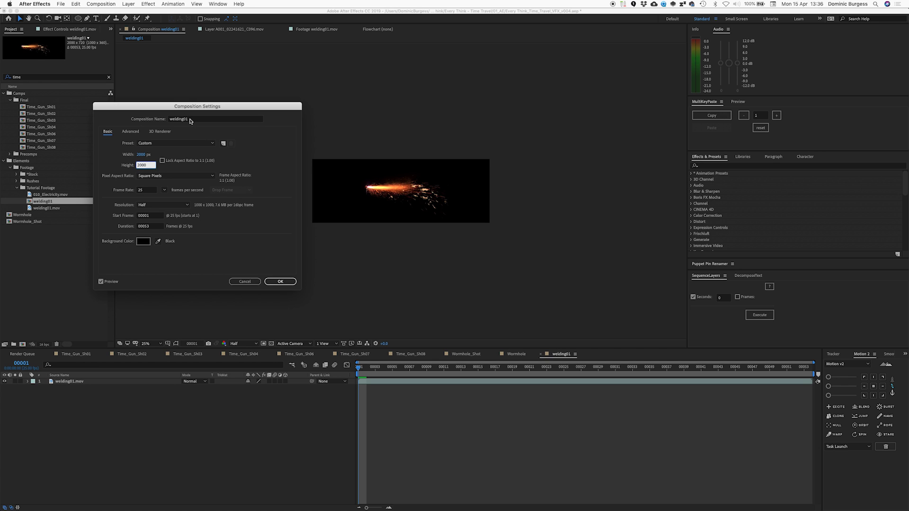
click(174, 119)
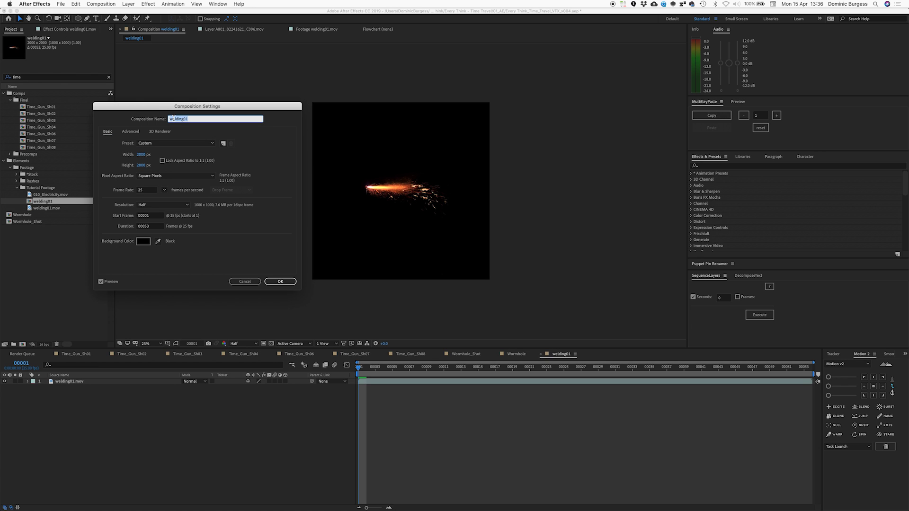
text(Sparks Ring)
key(Return)
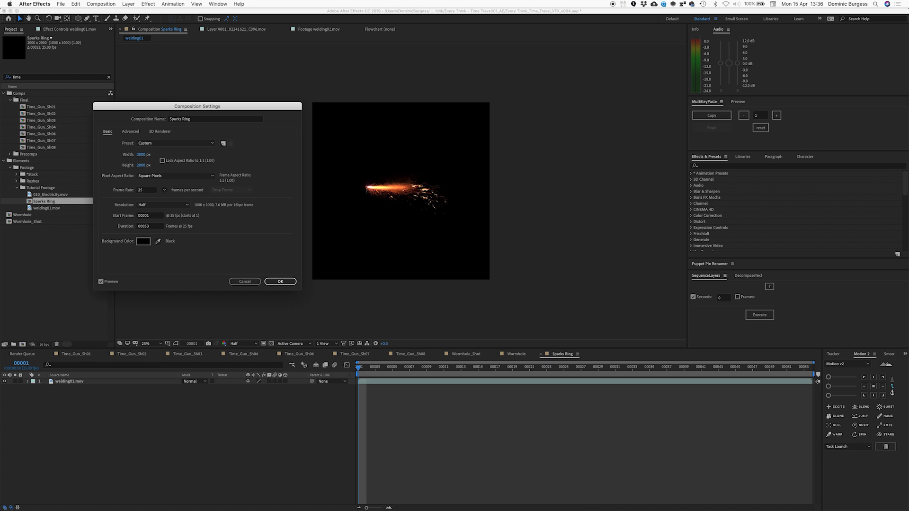
Scale the welding footage to 219% and place it in the lower part of the frame with the spark source at the left edge.
click(64, 383)
key(s)
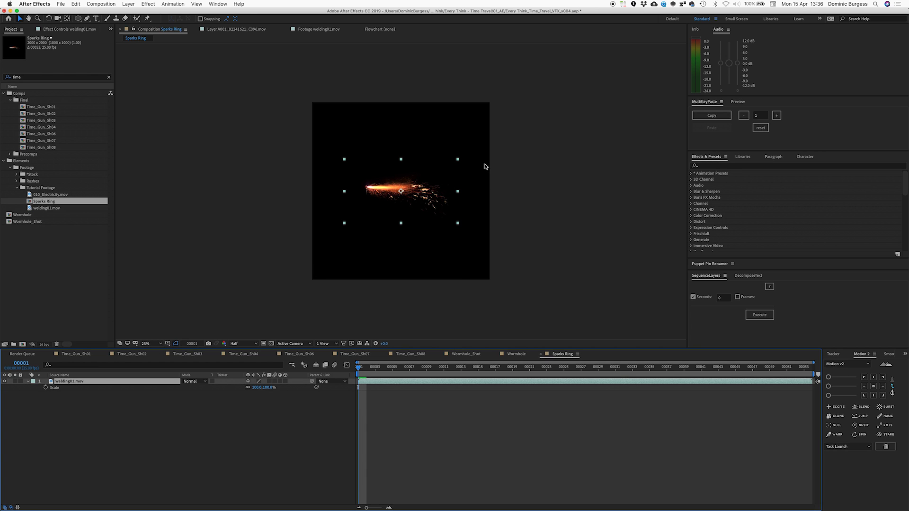
click(395, 190)
drag(395, 190, 328, 256)
key(s)
drag(258, 387, 293, 385)
drag(316, 257, 356, 254)
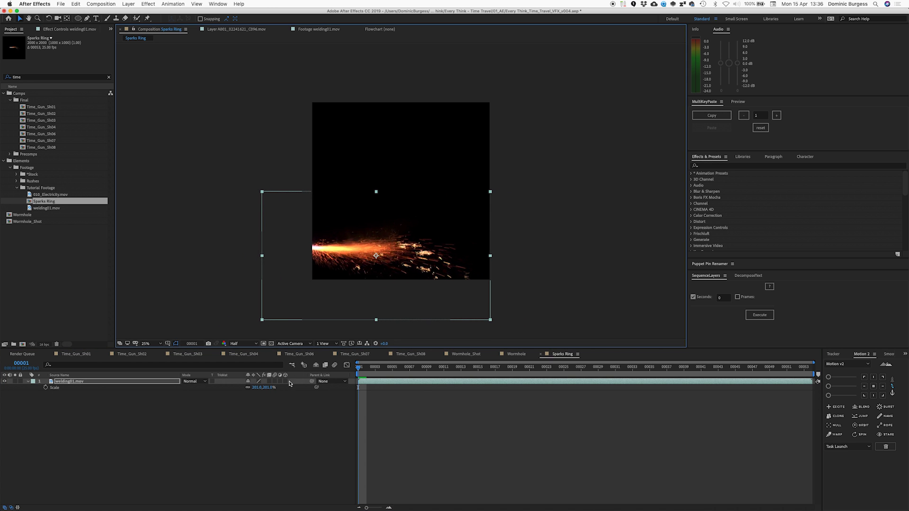
drag(256, 387, 265, 387)
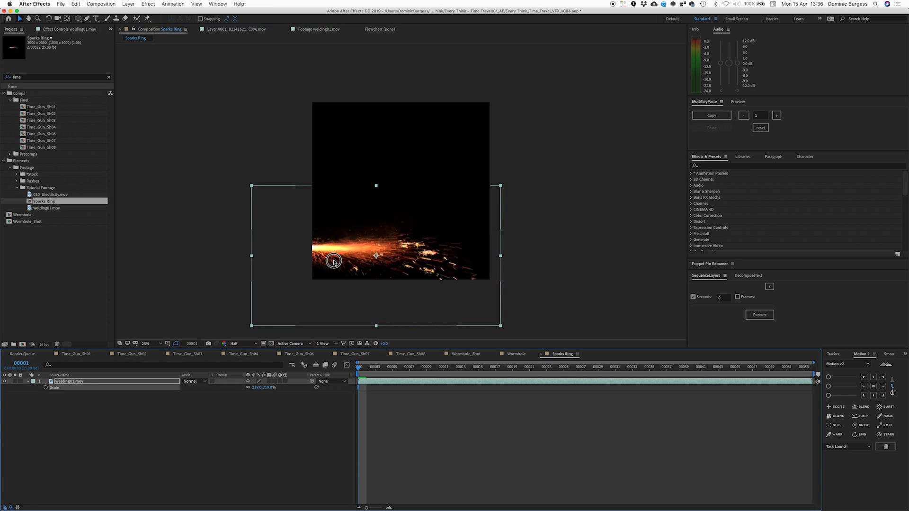
drag(331, 258, 338, 261)
Add the Sparks Ring composition to the Wormhole timeline between the null and Inner Twirl, and preview from the first frame.
click(524, 355)
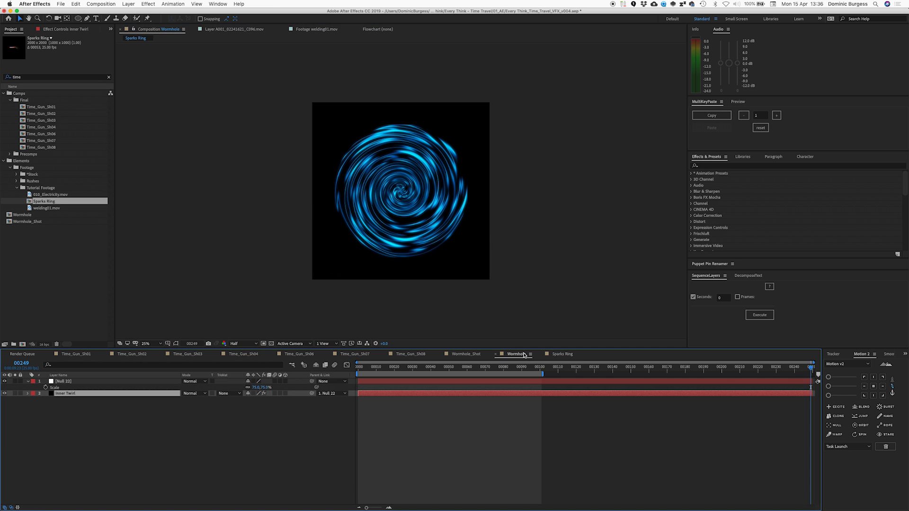
drag(56, 199, 84, 393)
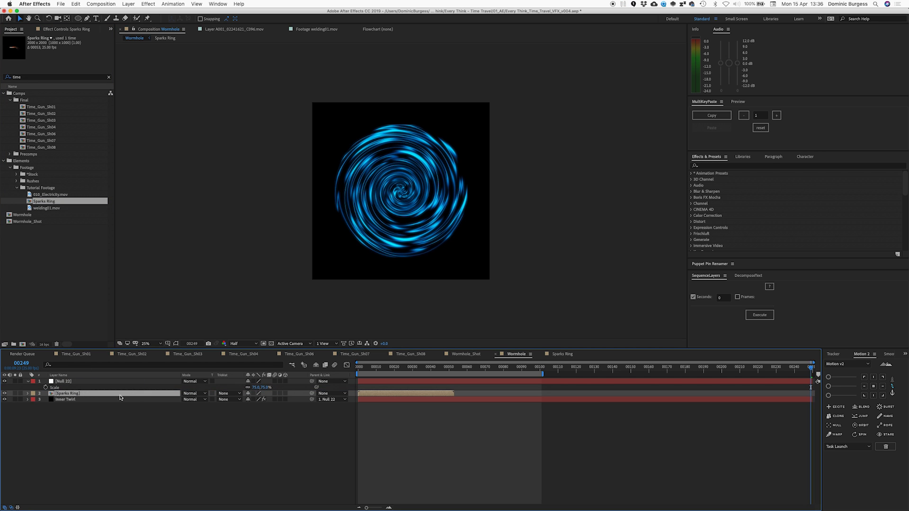
key(space)
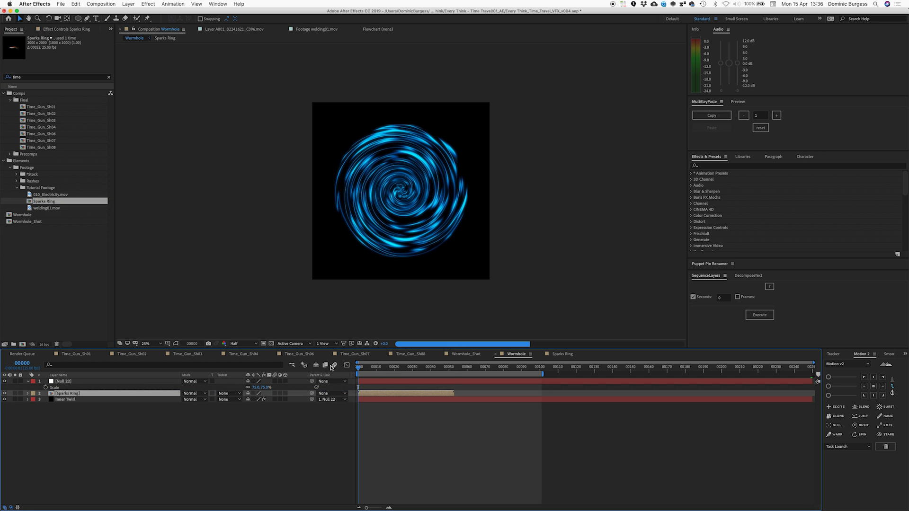
key(space)
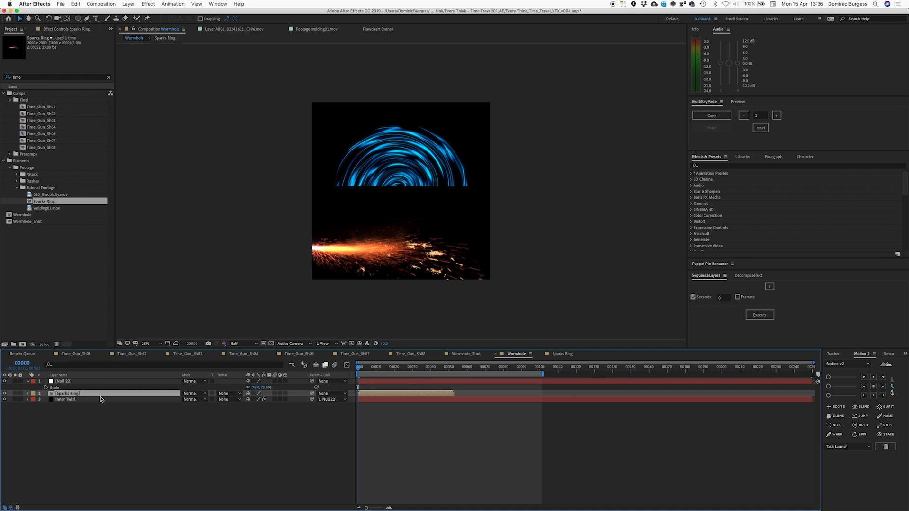
Apply the UnMult effect to the Sparks Ring layer in Wormhole and toggle it off and on to compare.
click(557, 355)
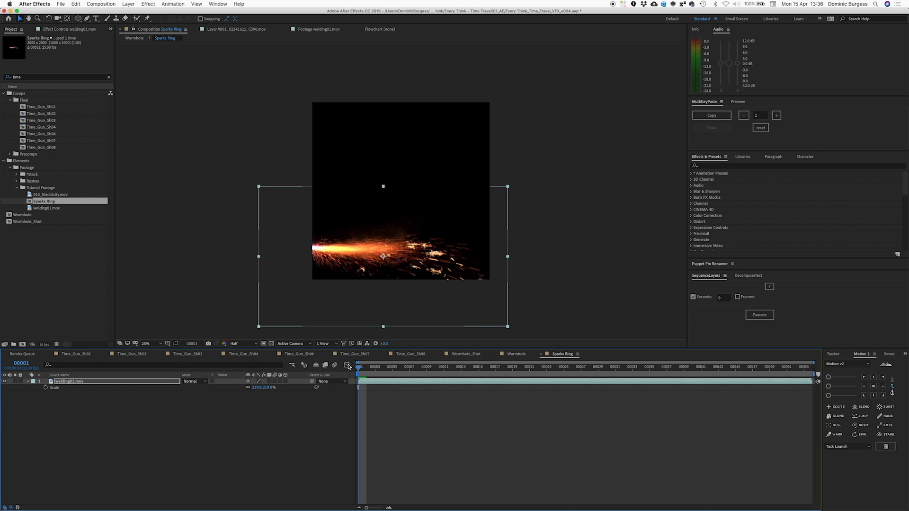
click(70, 384)
click(516, 353)
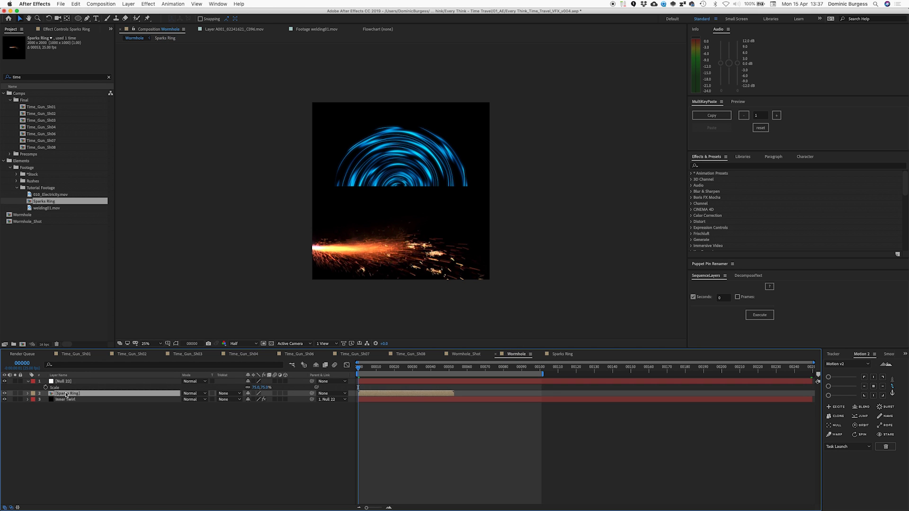
key(ctrl+space)
text(unm)
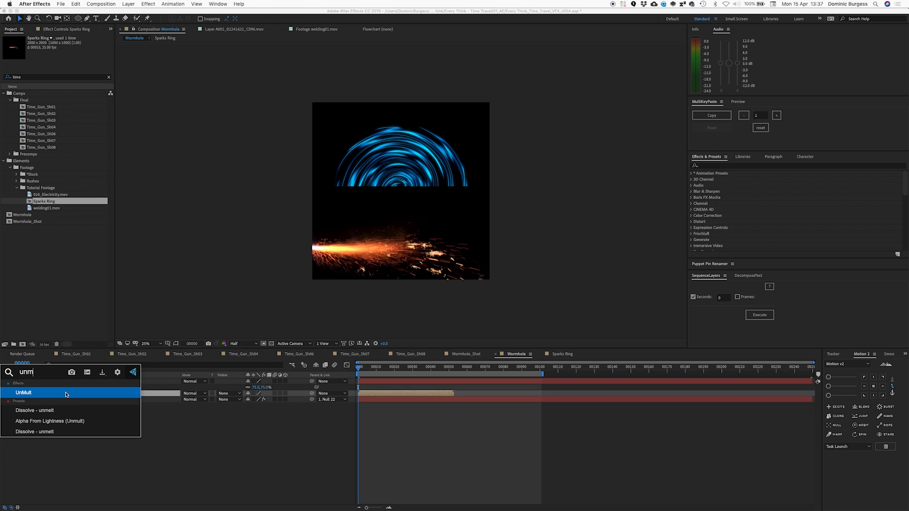
click(66, 393)
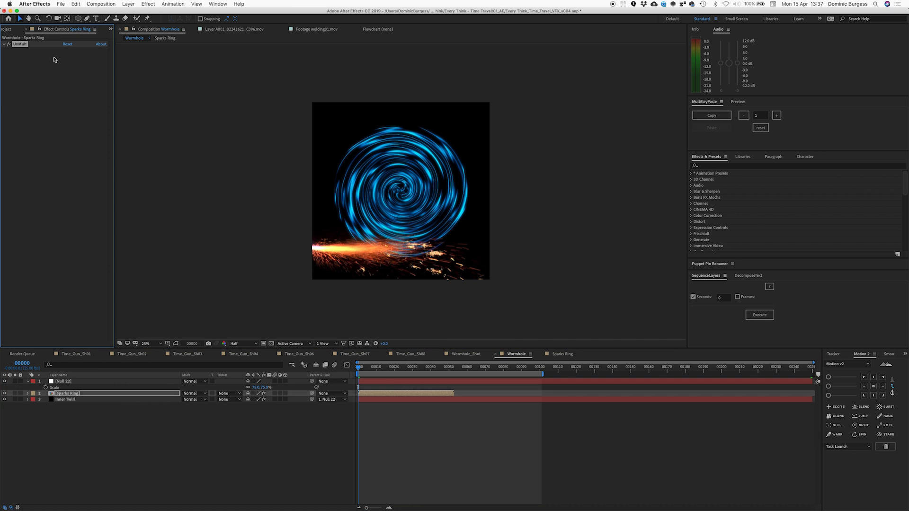
click(9, 44)
click(9, 45)
Copy the Polar Coordinates effect from Inner Twirl onto the Sparks Ring layer and preview the ring.
click(105, 395)
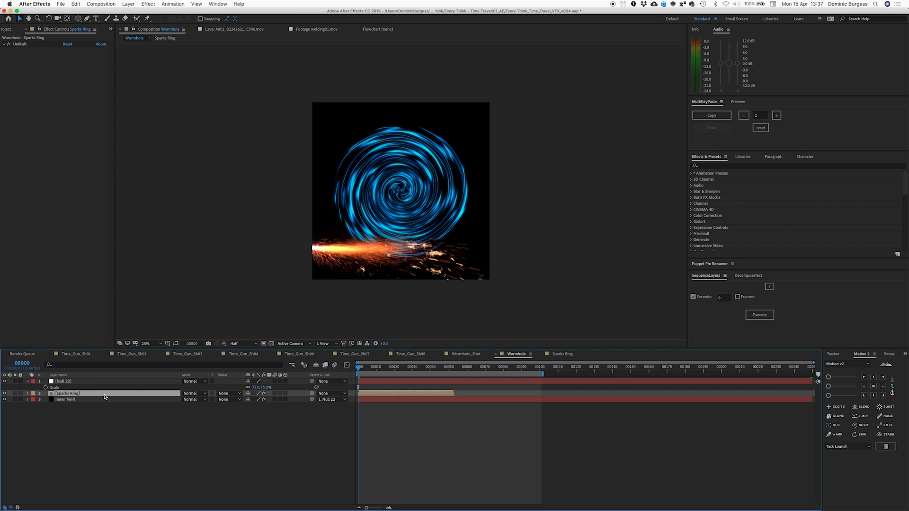
click(116, 401)
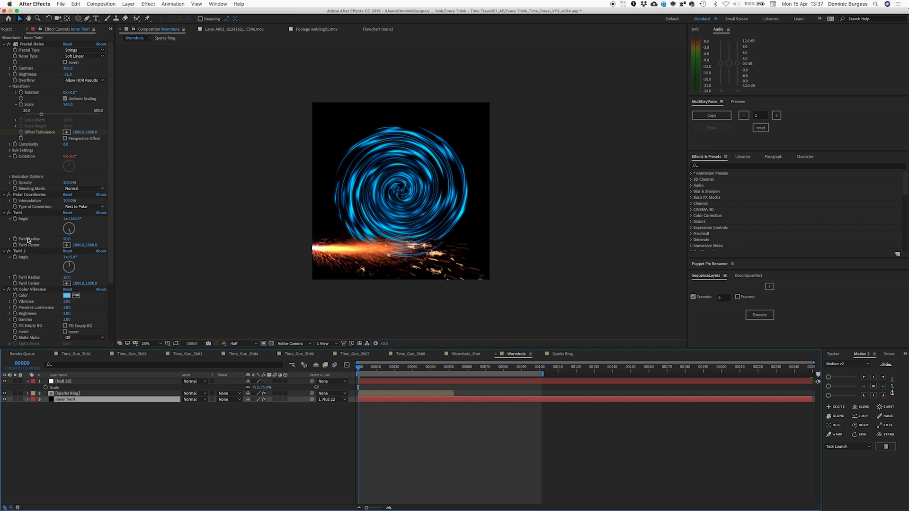
click(22, 195)
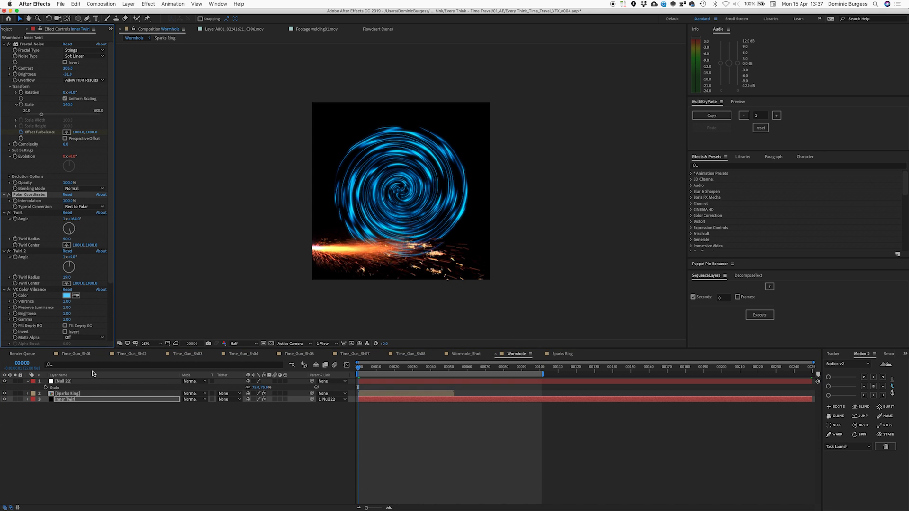
click(74, 394)
key(super+v)
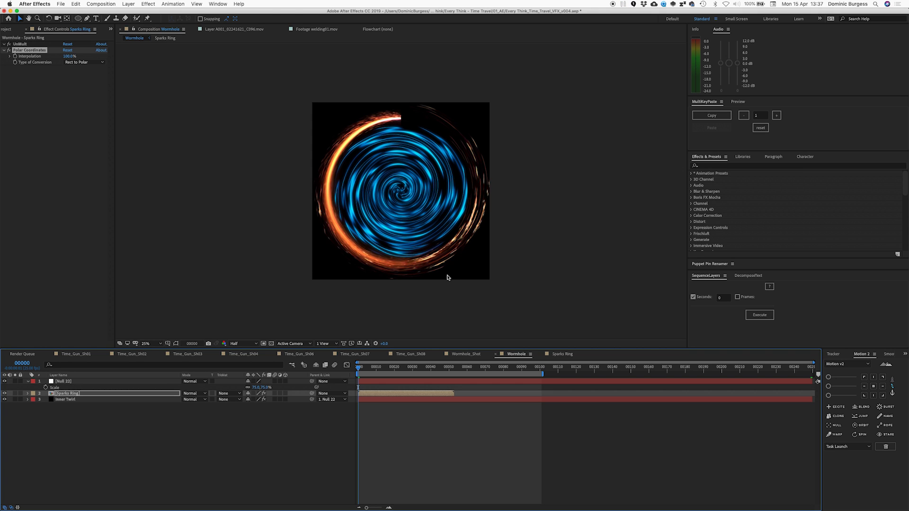
key(space)
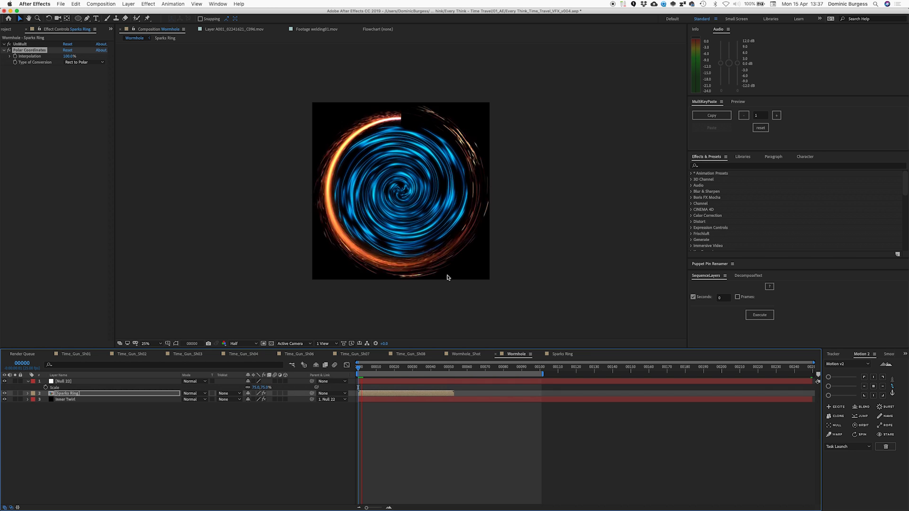
key(space)
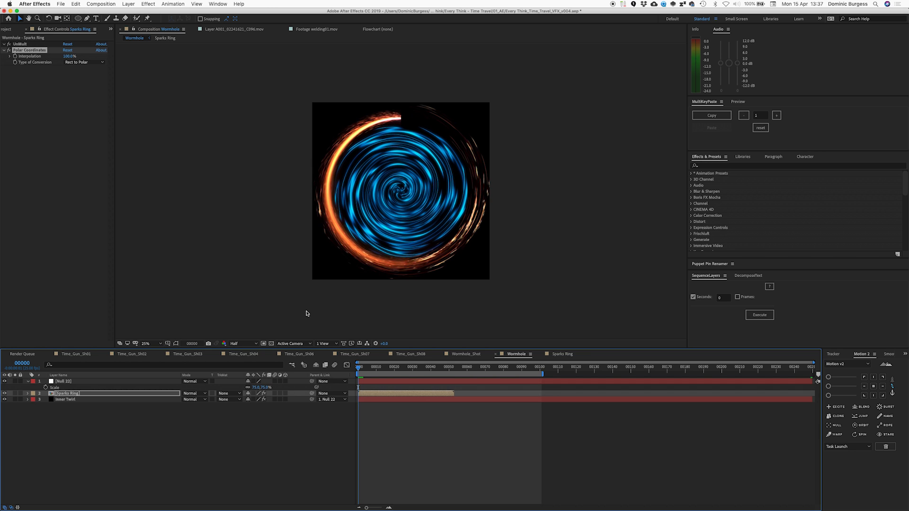
Enable time remapping on the Sparks Ring layer and extend its out point to the end of the composition.
click(70, 394)
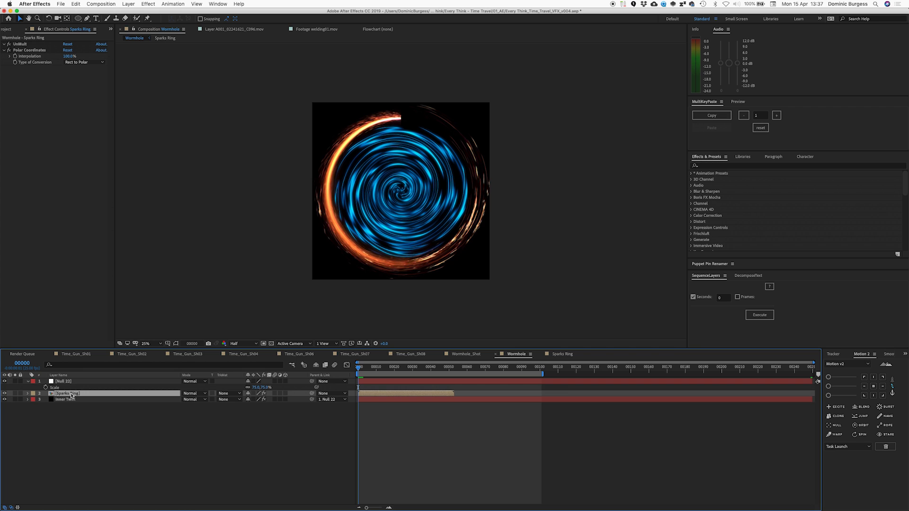
key(super+alt+t)
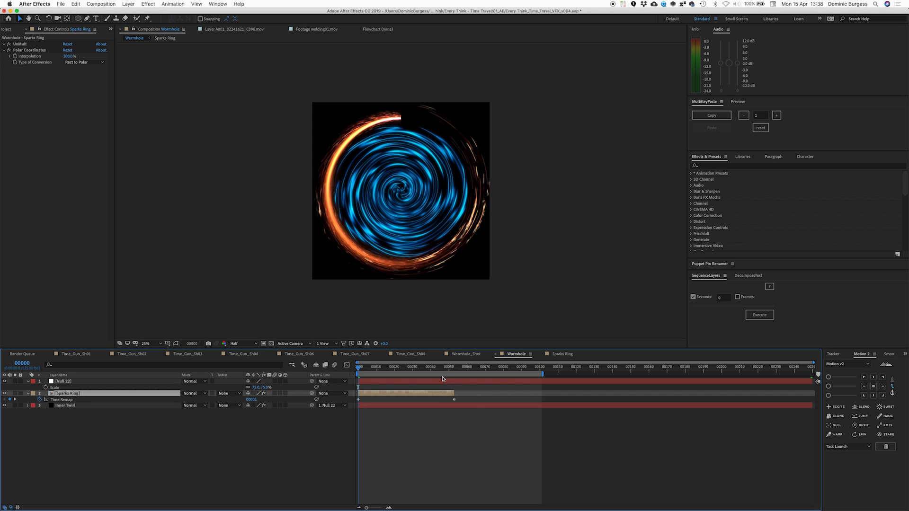
key(o)
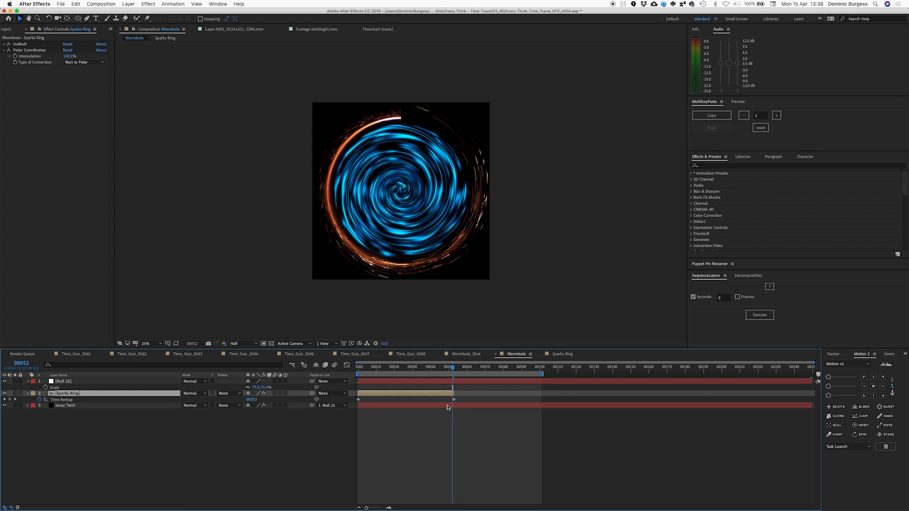
key(Page_Down)
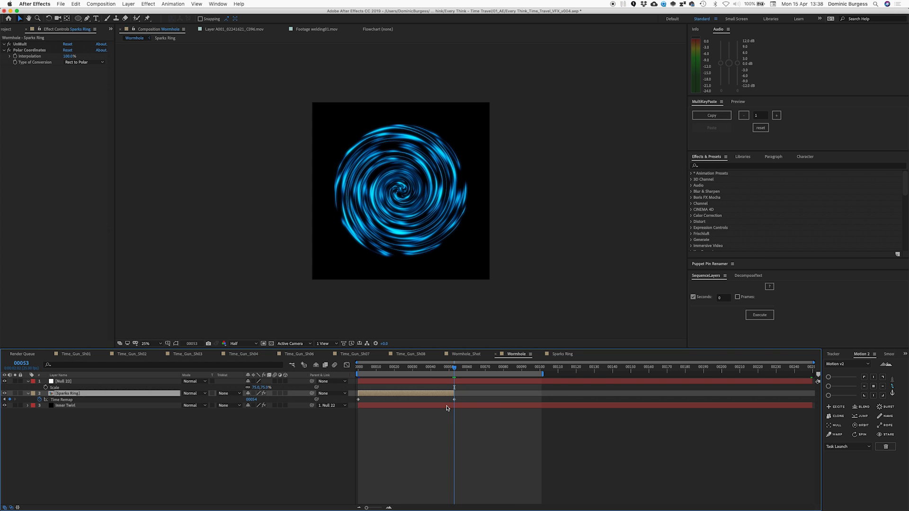
drag(456, 394, 814, 395)
Add a Time Remap keyframe at frame 52 and delete the original end keyframe at frame 53.
key(Page_Up)
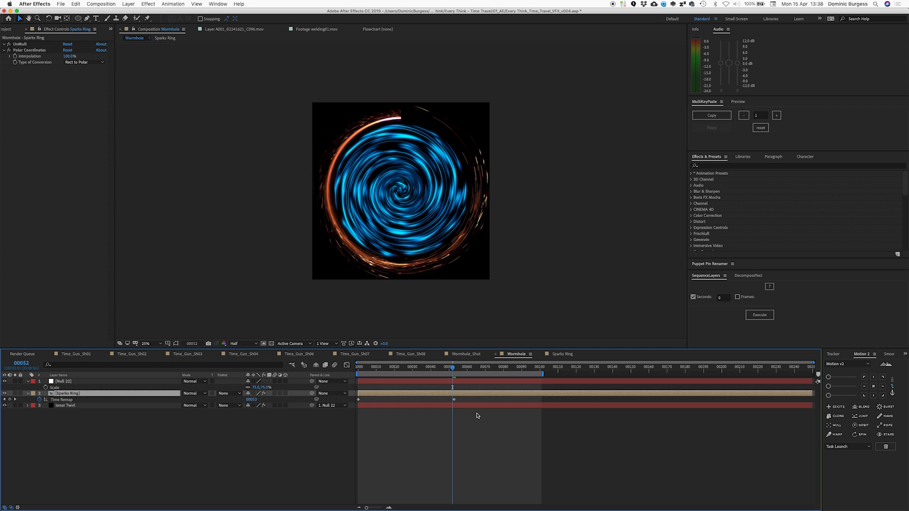
click(6, 401)
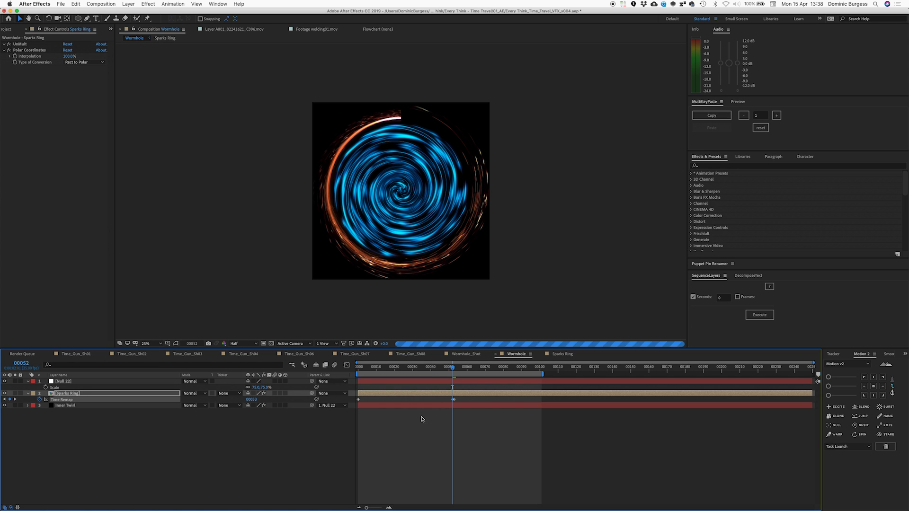
click(452, 403)
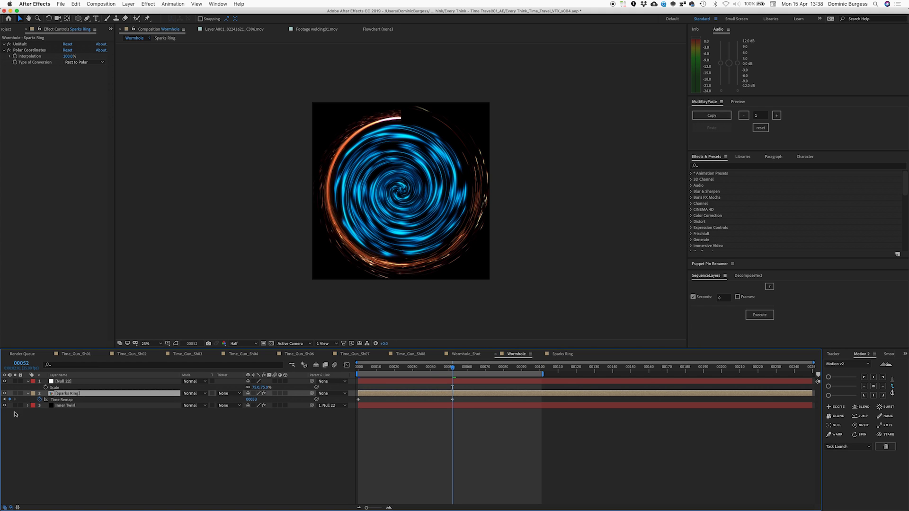
Add the expression loopOut(type = "cycle", numKeyframes = 0) to the Sparks Ring layer's Time Remap property.
alt+click(41, 401)
click(272, 406)
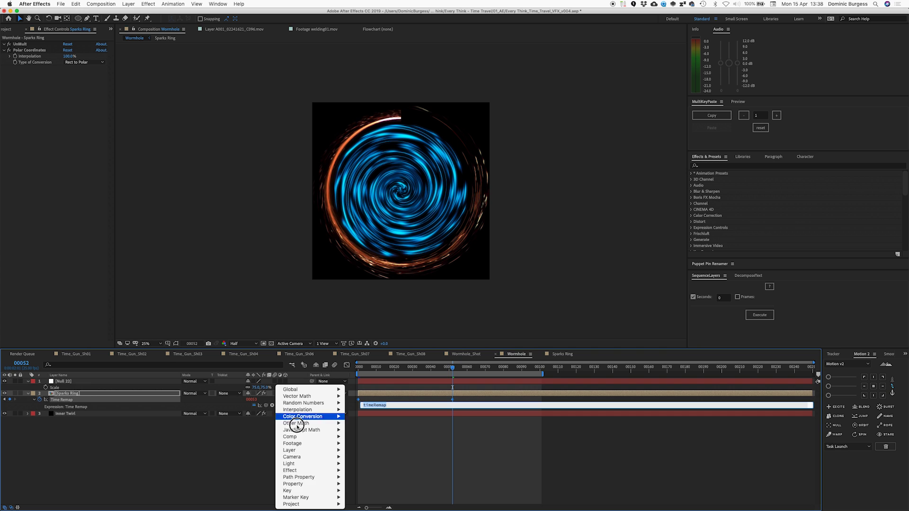
mouse_move(299, 477)
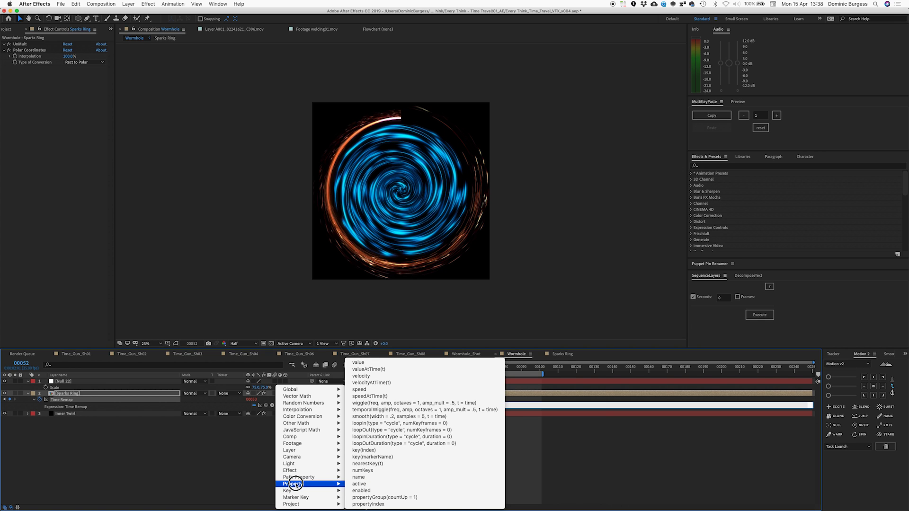
click(394, 430)
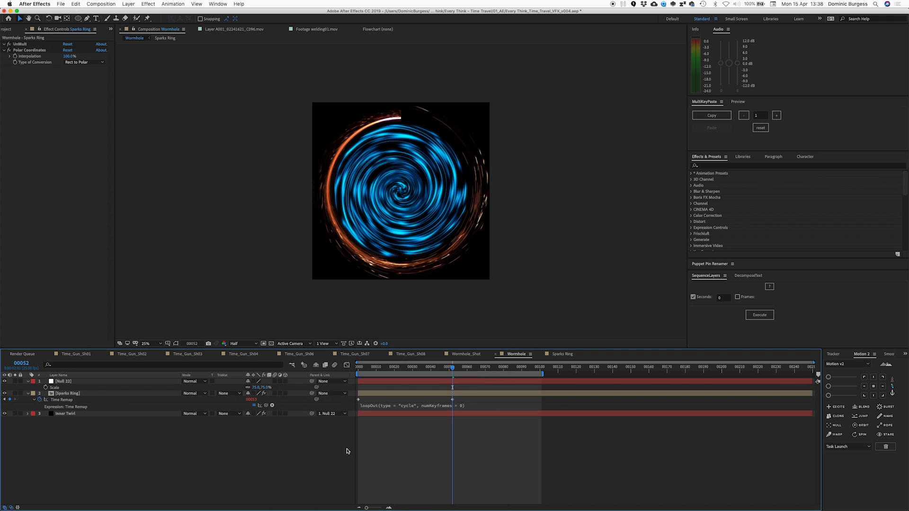
Solo the Sparks Ring layer, extend the work area from the start to about frame 133, and preview the looping ring.
click(14, 394)
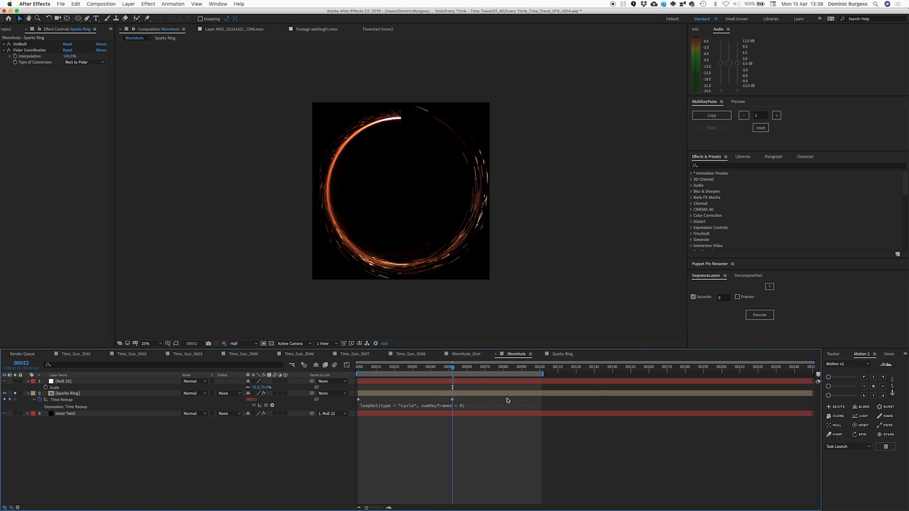
drag(529, 372, 586, 372)
key(space)
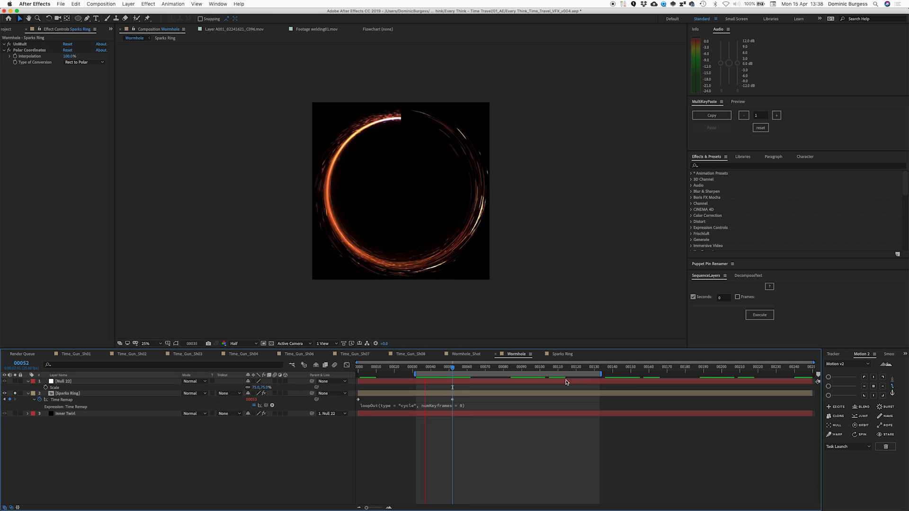
key(space)
click(413, 373)
drag(414, 373, 311, 366)
drag(454, 367, 549, 370)
key(space)
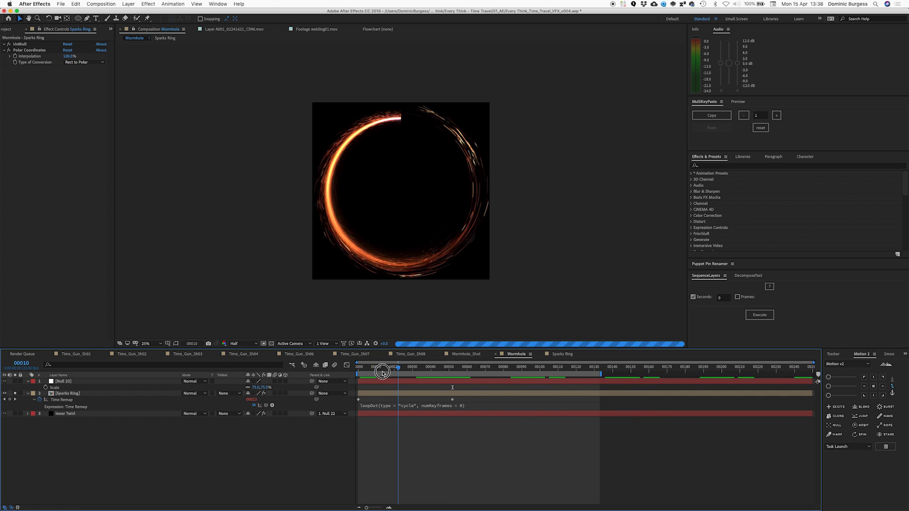
click(344, 373)
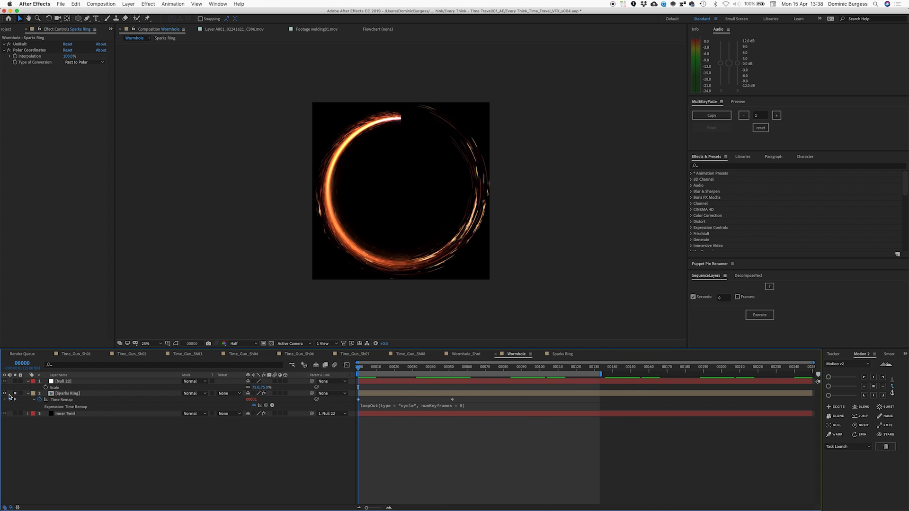
Stretch the welding01.mov layer inside the Sparks Ring composition horizontally to about 377% and check the ring in the Wormhole composition.
double_click(73, 395)
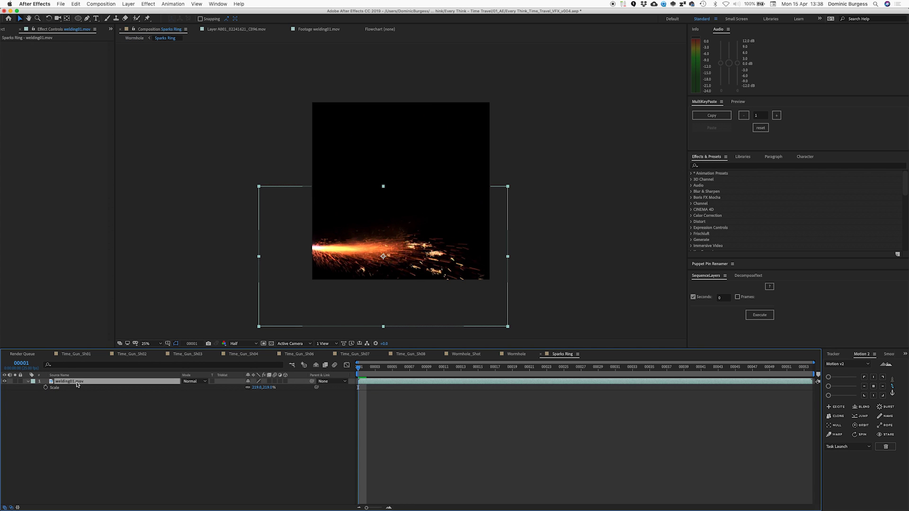
drag(507, 257, 344, 256)
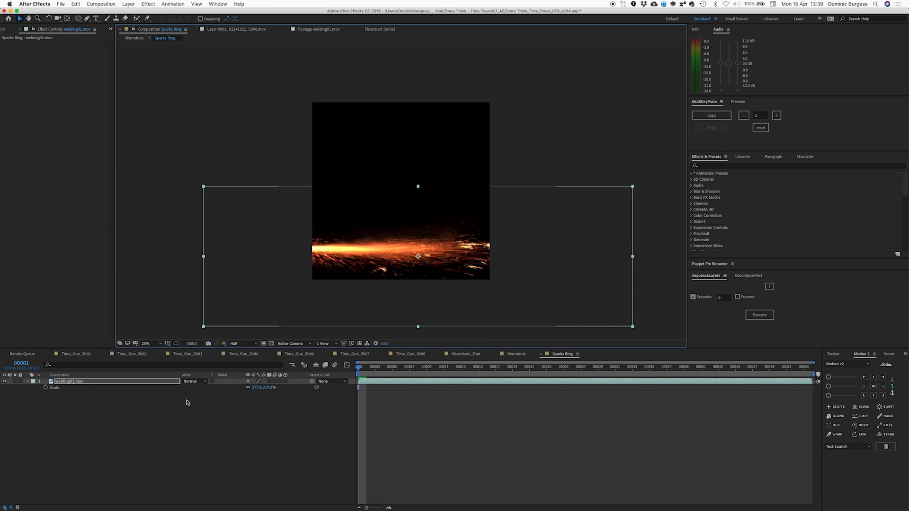
click(506, 357)
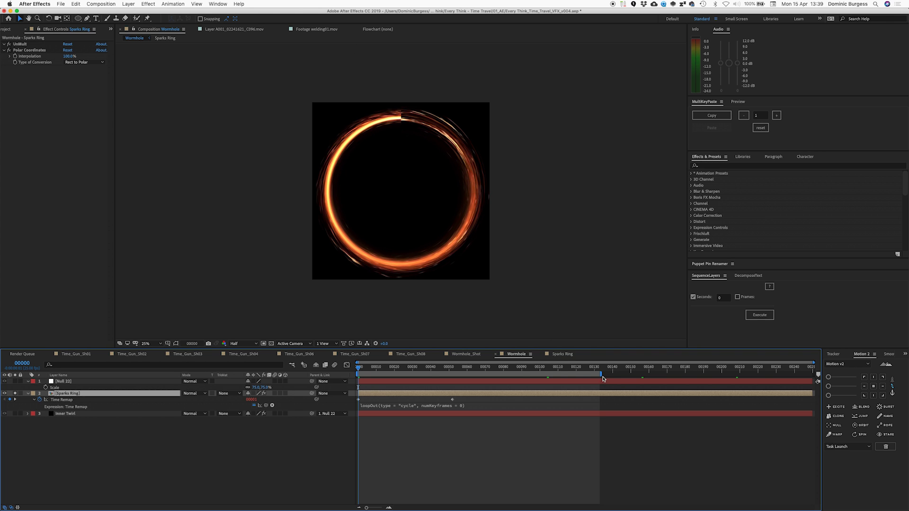
Duplicate the welding01.mov layer in the Sparks Ring composition and set the copy's rotation to 180 degrees.
click(561, 355)
click(92, 383)
key(ctrl+d)
key(r)
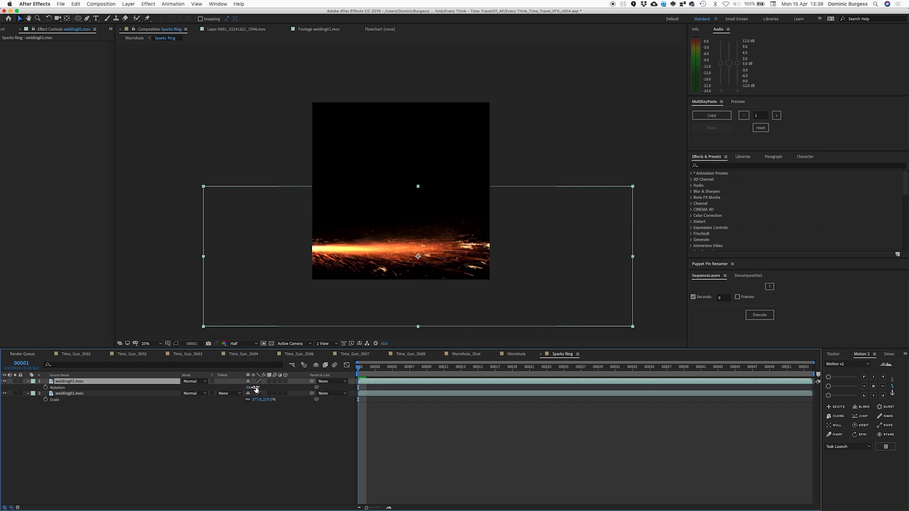
click(253, 388)
text(180)
key(Return)
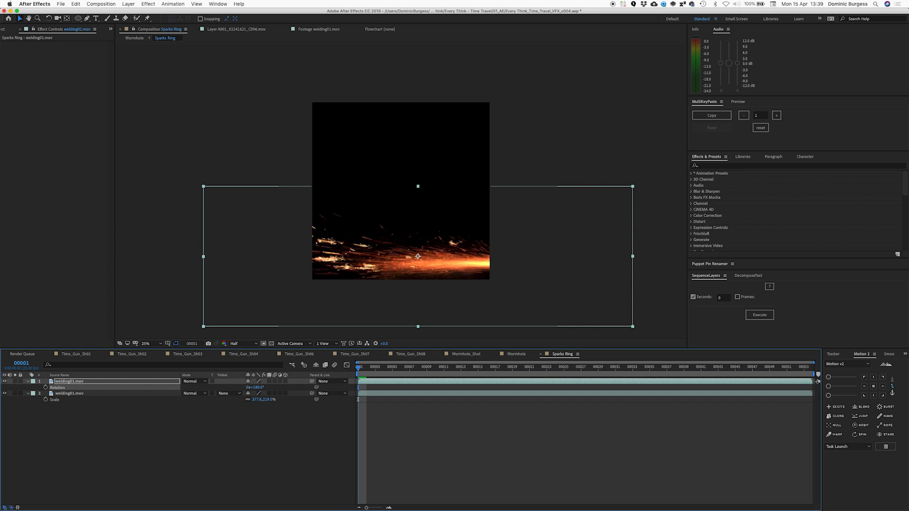
Set the rotated copy's blending mode to Screen, align its sparks with the original's, and check the unsoloed ring in the Wormhole composition.
click(196, 382)
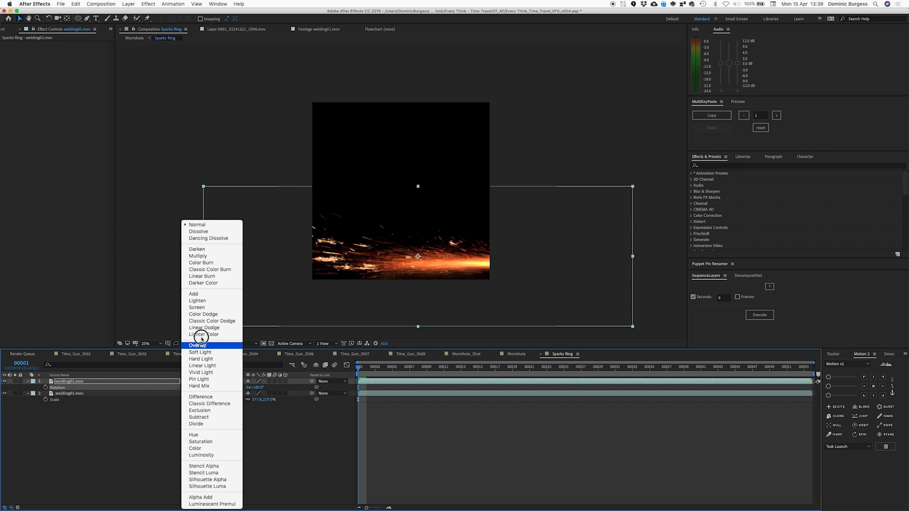
click(205, 308)
drag(499, 272, 462, 259)
click(516, 354)
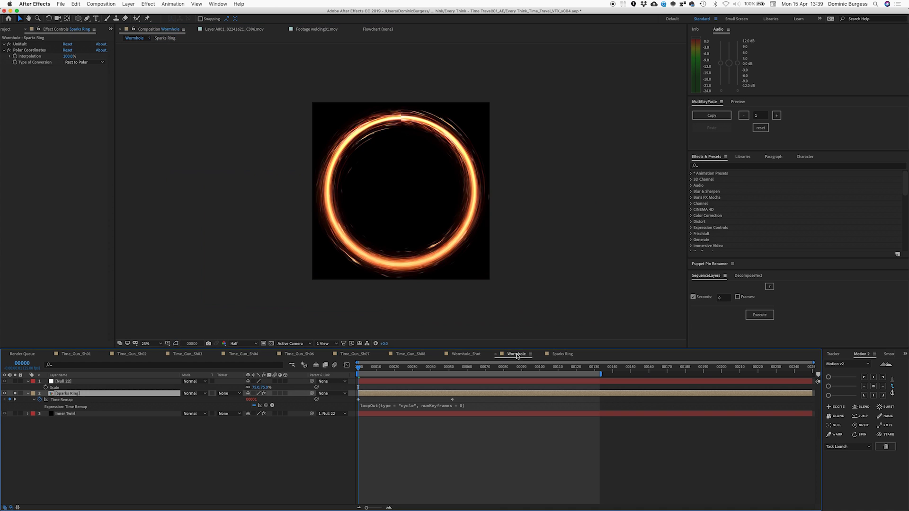
click(562, 355)
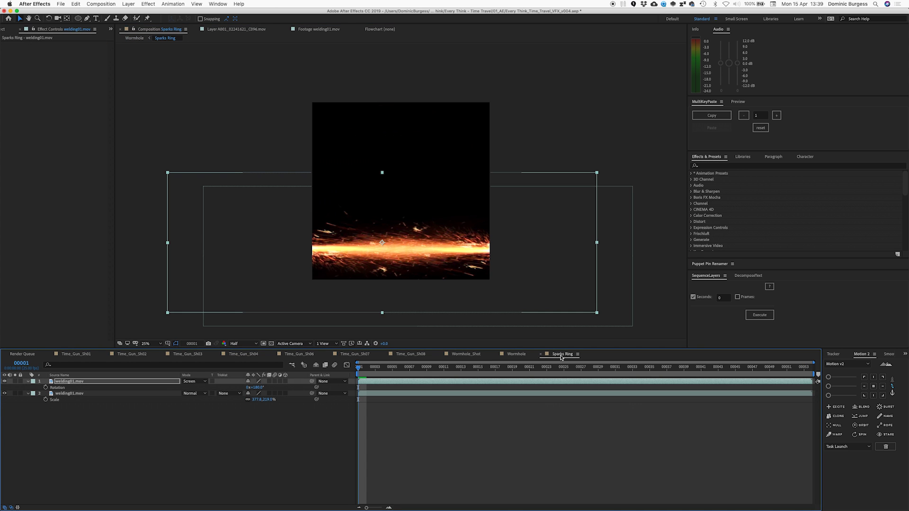
click(522, 355)
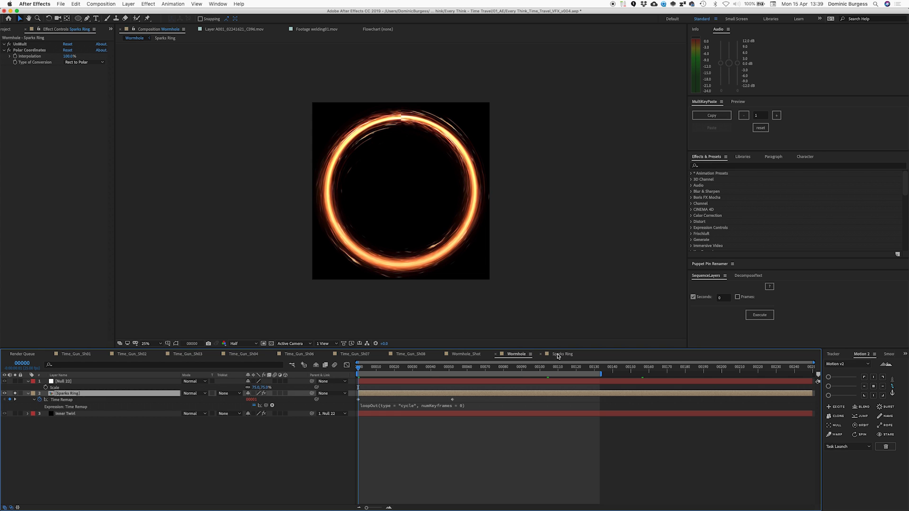
click(15, 394)
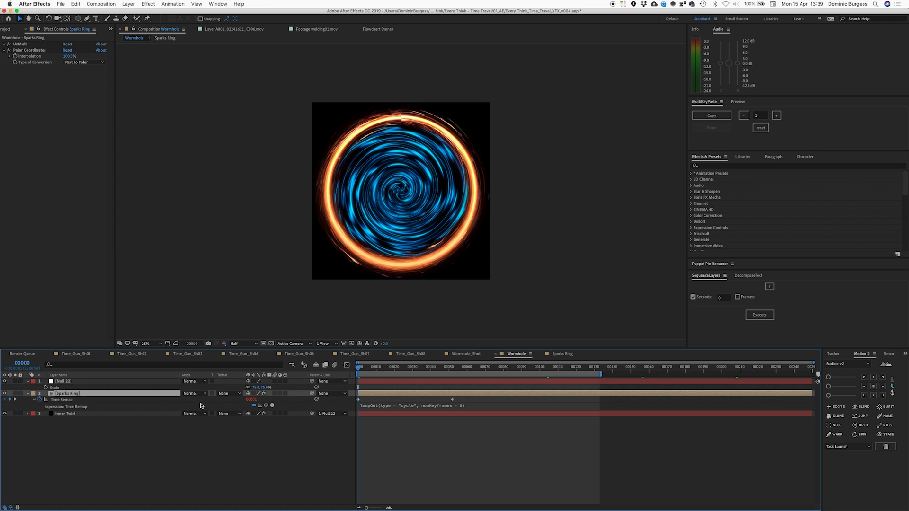
Add a null object to the Sparks Ring composition and place it on the center of the horizontal spark beam.
click(566, 354)
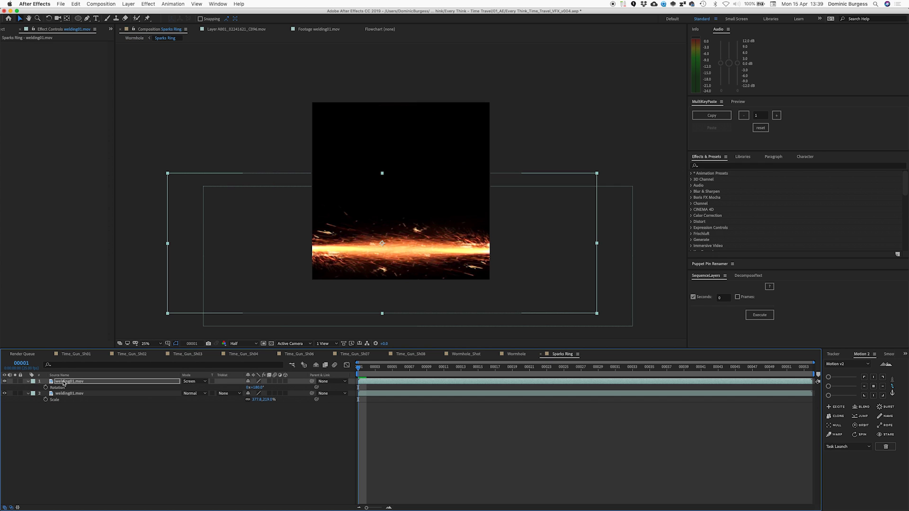
click(90, 437)
right_click(95, 431)
mouse_move(109, 435)
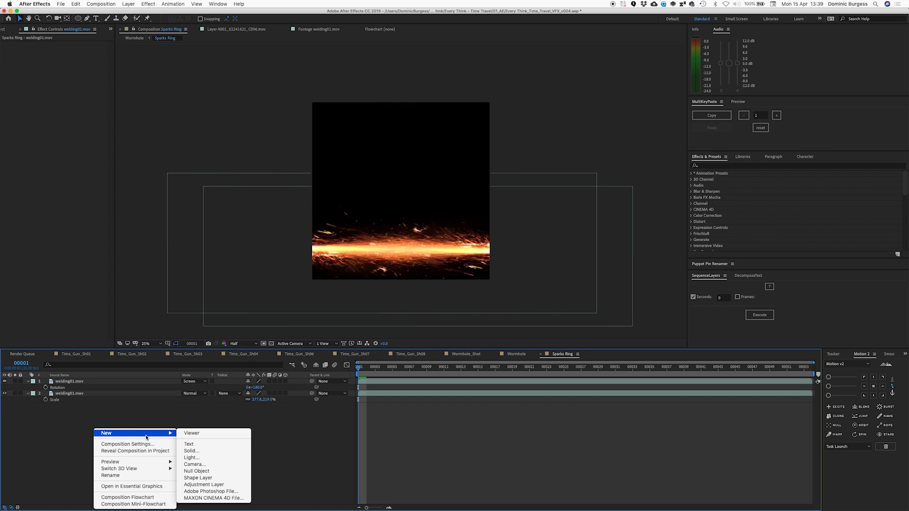
click(205, 472)
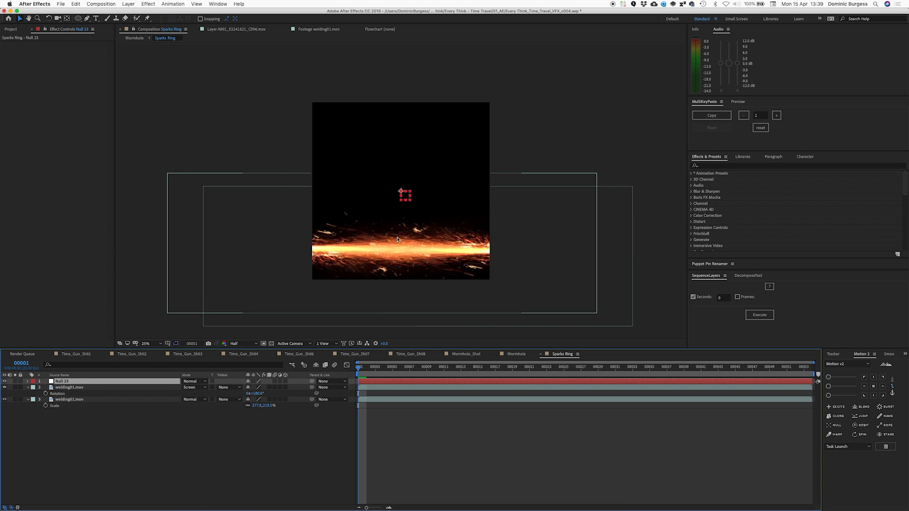
drag(401, 192, 401, 252)
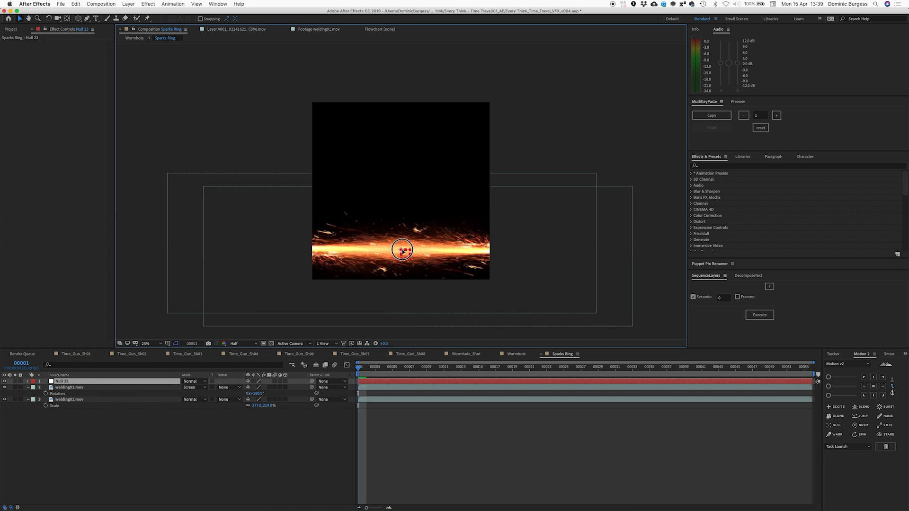
Parent both welding01.mov layers to the new null, reduce its vertical scale to about 60%, and return to the Wormhole composition.
click(63, 388)
shift+click(63, 400)
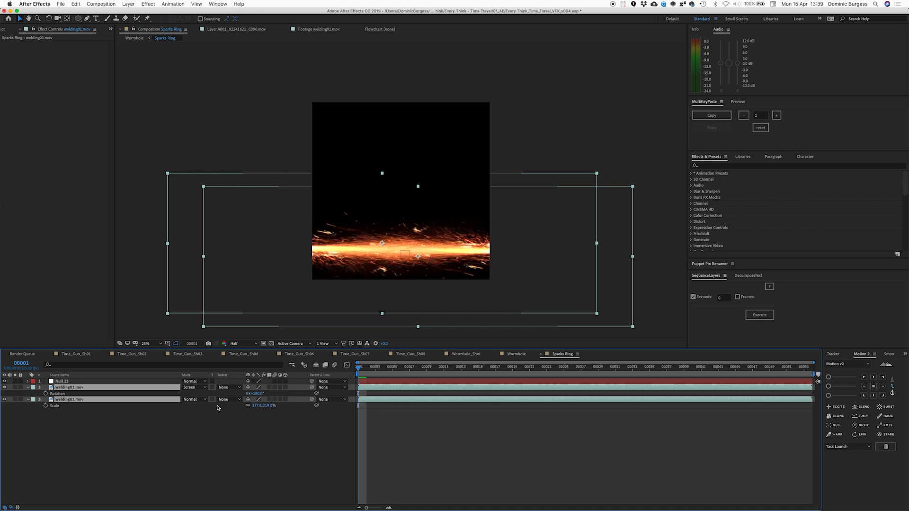
drag(311, 388, 140, 381)
click(141, 381)
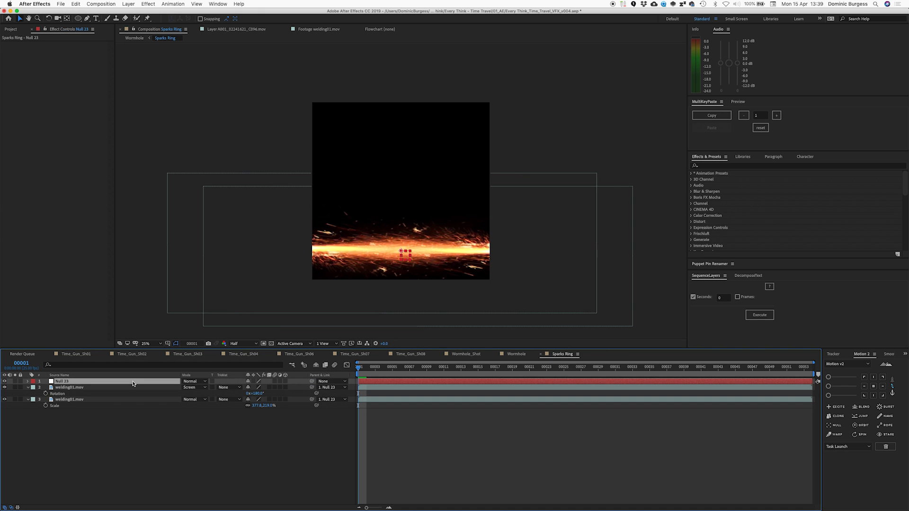
key(s)
drag(268, 388, 255, 391)
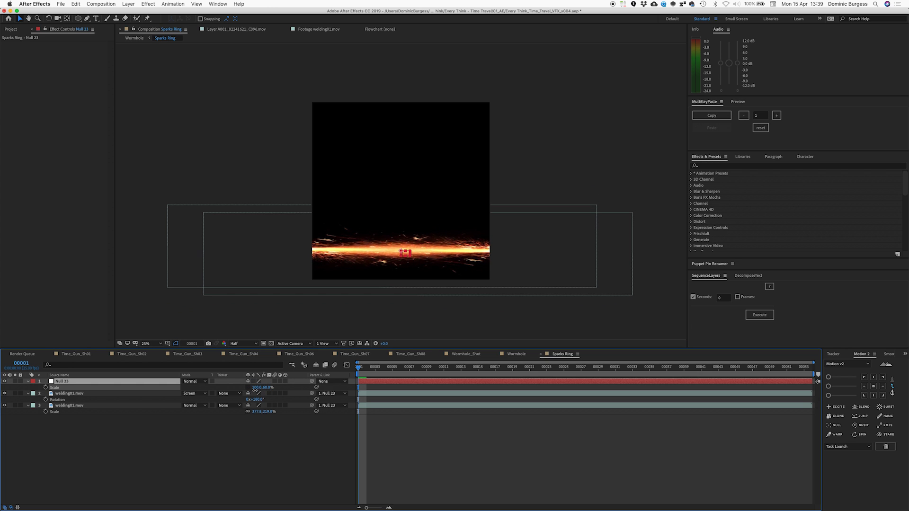
click(518, 356)
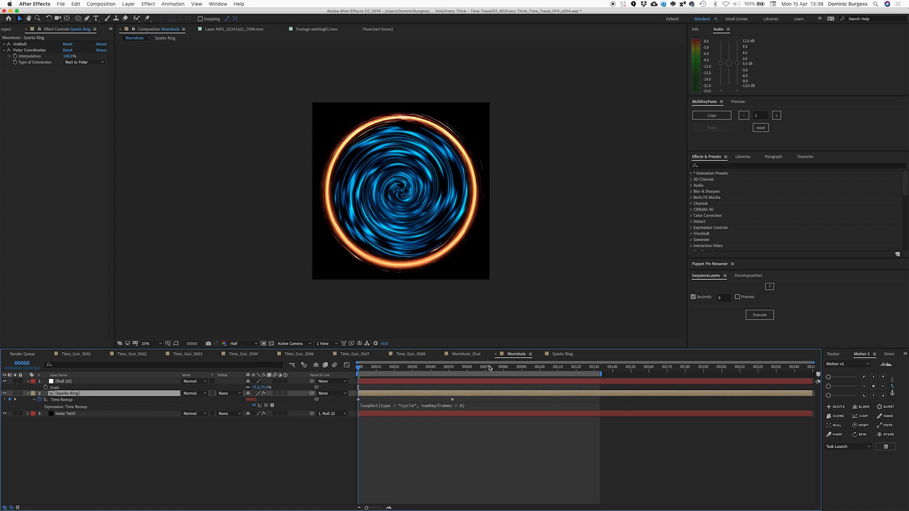
Set Null 22's scale to 75% and the Sparks Ring layer's scale to 93% to fit the ring around the twirl.
click(110, 382)
click(256, 388)
text(75)
click(100, 394)
key(s)
click(256, 399)
key(Down)
key(Down)
key(Down)
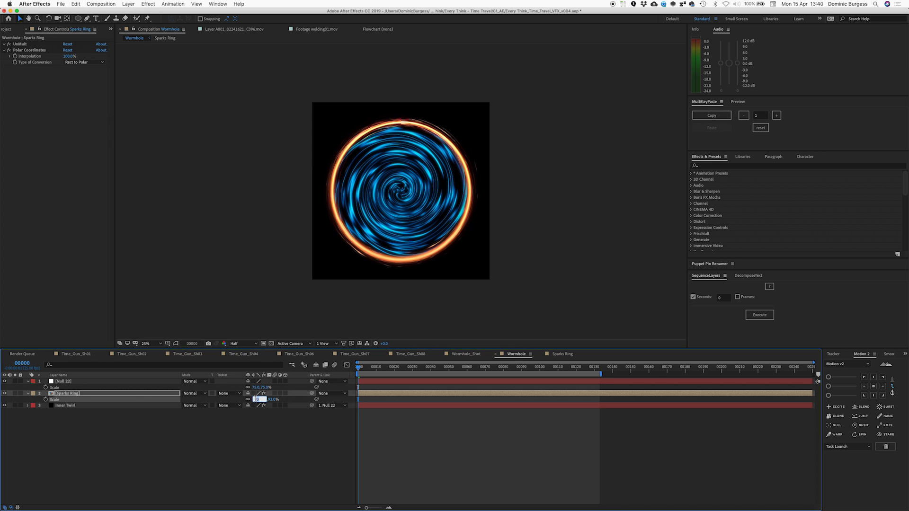
Parent the Sparks Ring layer to Null 22 and rename that null to CONTROL.
click(166, 394)
drag(312, 393, 165, 382)
click(164, 382)
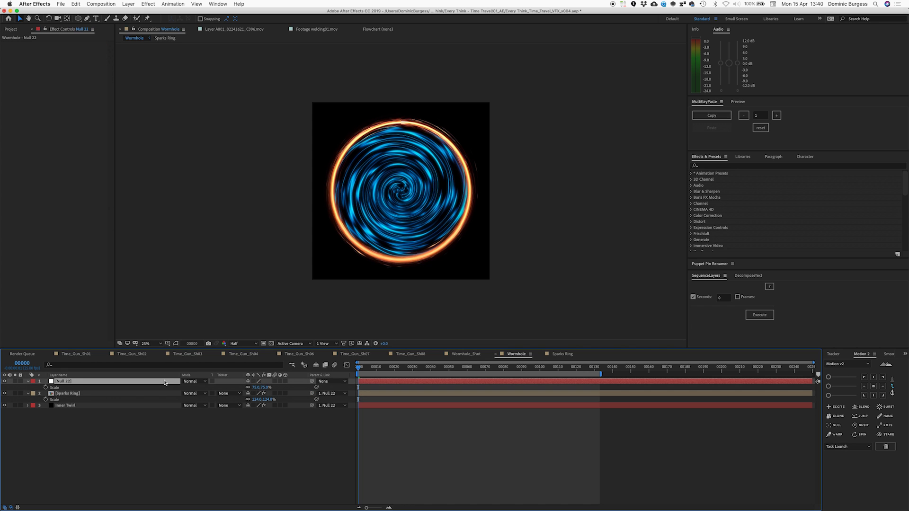
key(Return)
text(CONTRO)
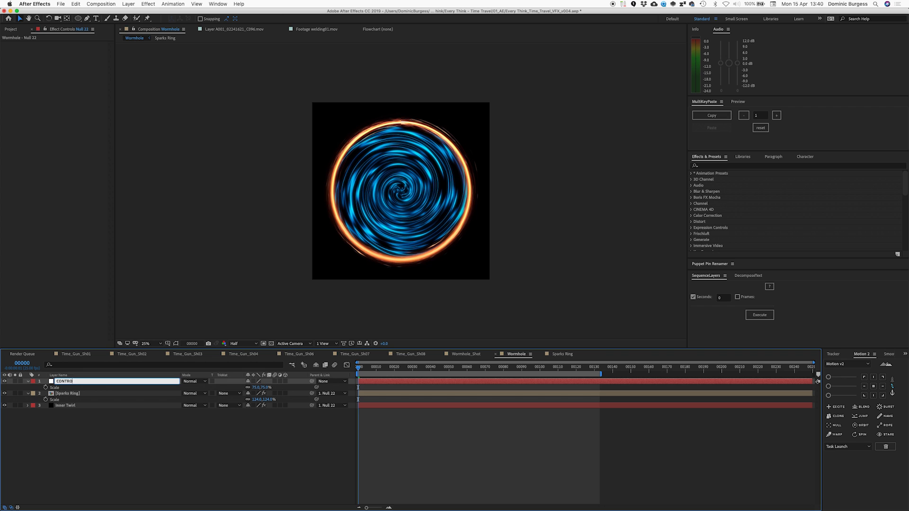
text(L)
key(Return)
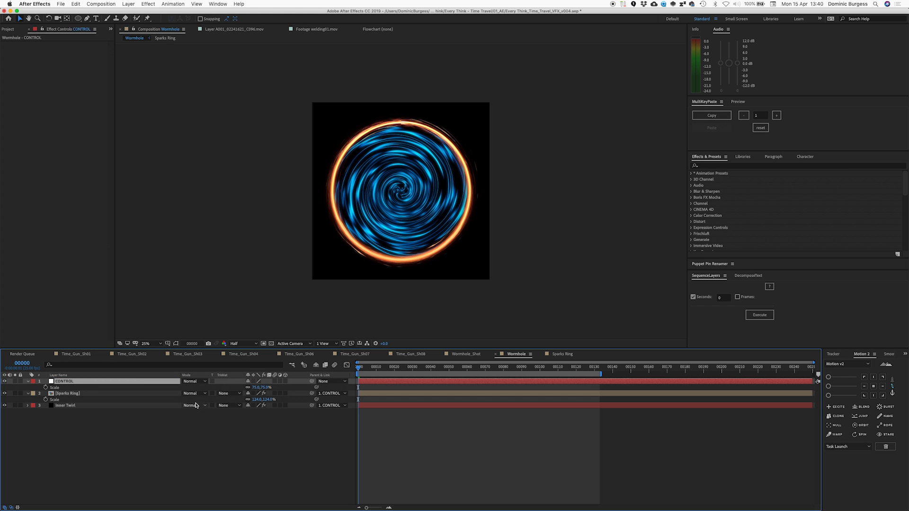
Create a black solid in the Wormhole composition, place it directly below the CONTROL layer, and name it Particles.
click(130, 457)
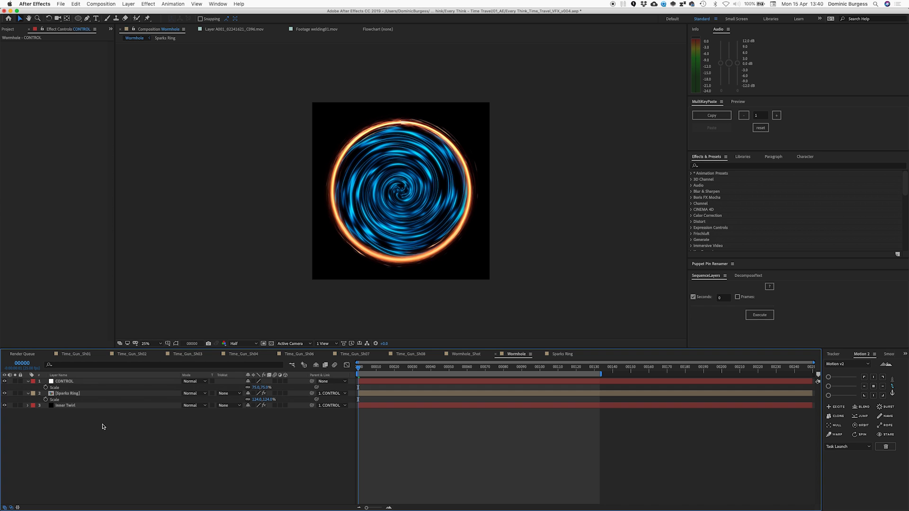
key(super+y)
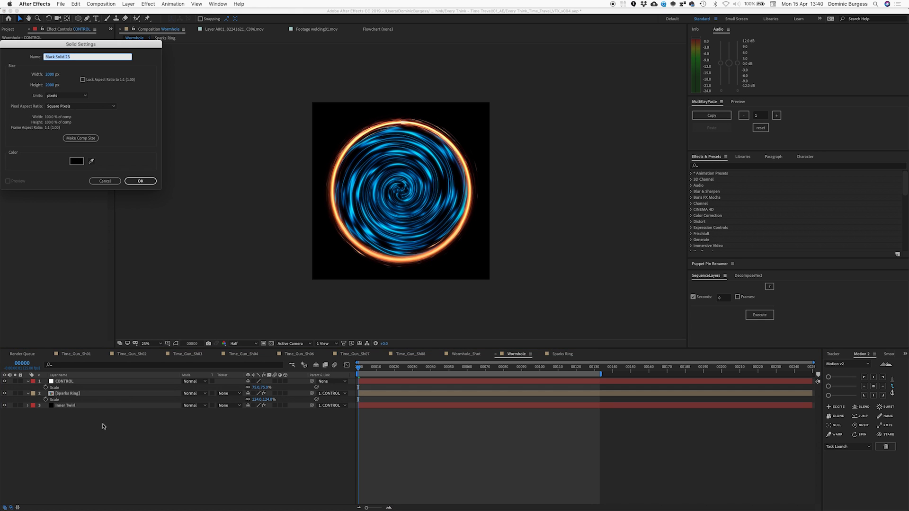
key(Return)
drag(77, 382, 84, 392)
key(Return)
text(Particles)
key(Return)
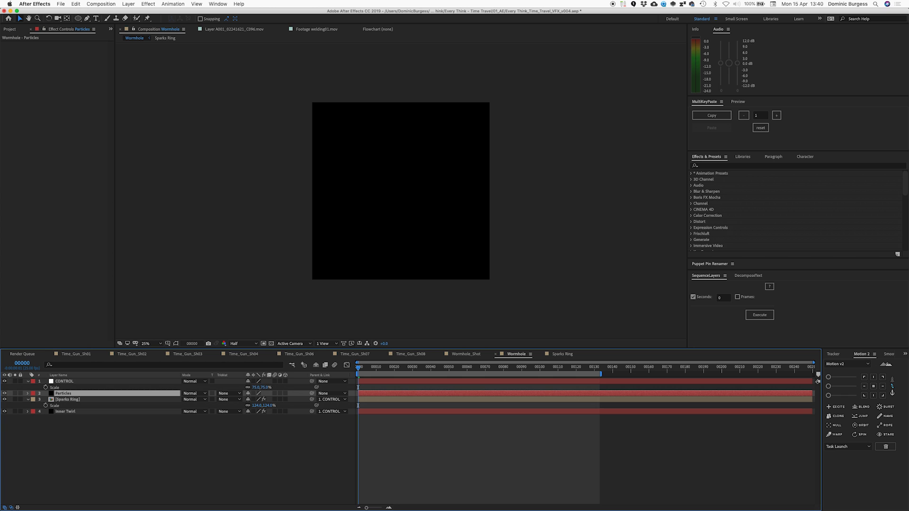
Apply the Particular effect to the Particles layer, solo the layer, and check the emitted particles at frame 44, alone and over the portal.
key(ctrl+space)
text(pa)
key(Return)
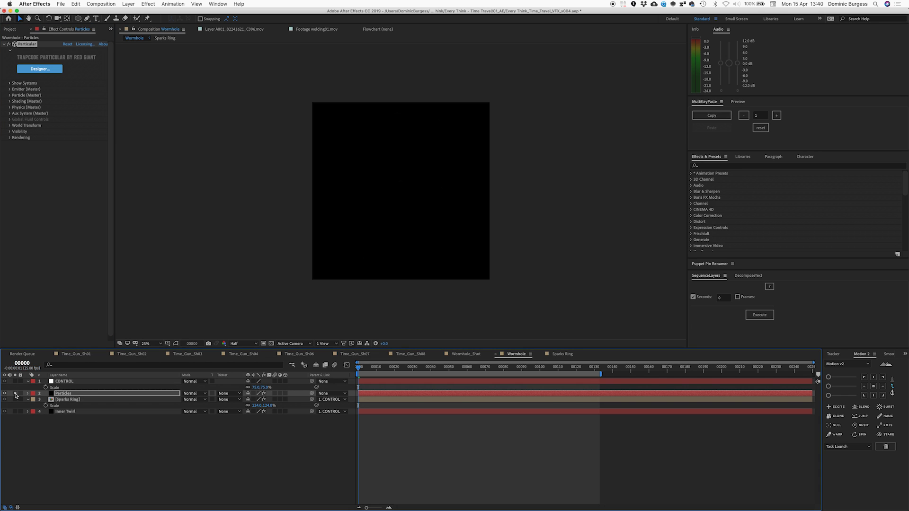
drag(363, 368, 438, 370)
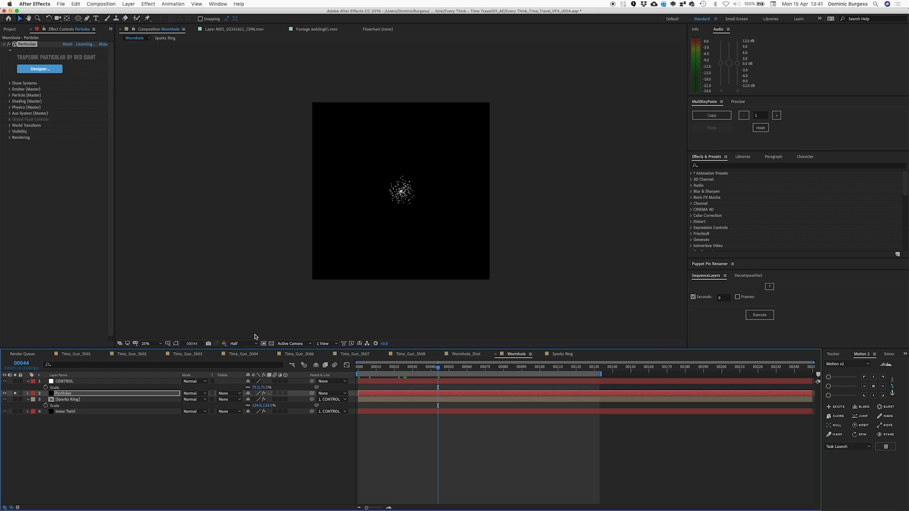
click(15, 394)
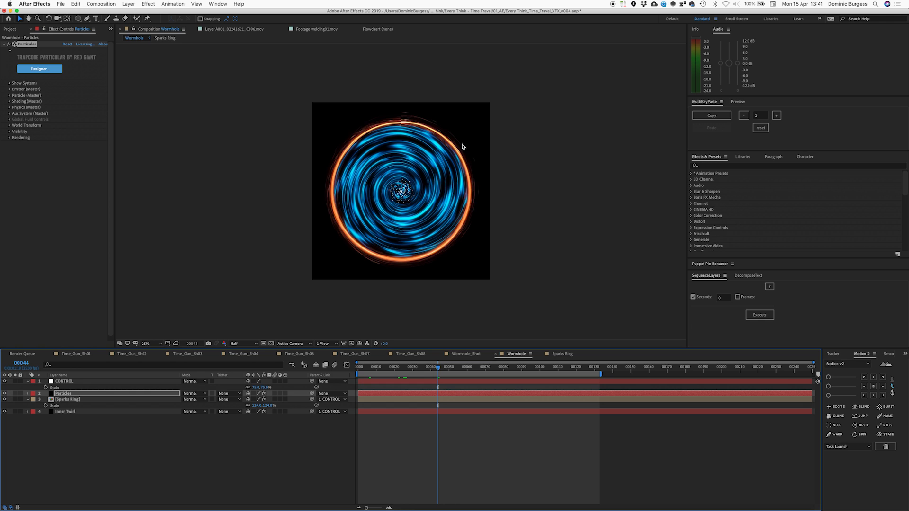
click(15, 394)
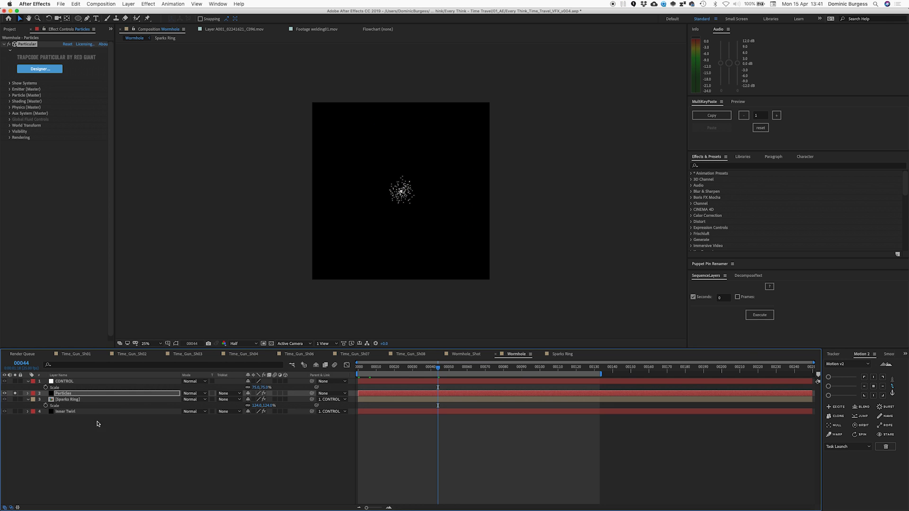
Add a new null object to the Wormhole composition.
right_click(115, 428)
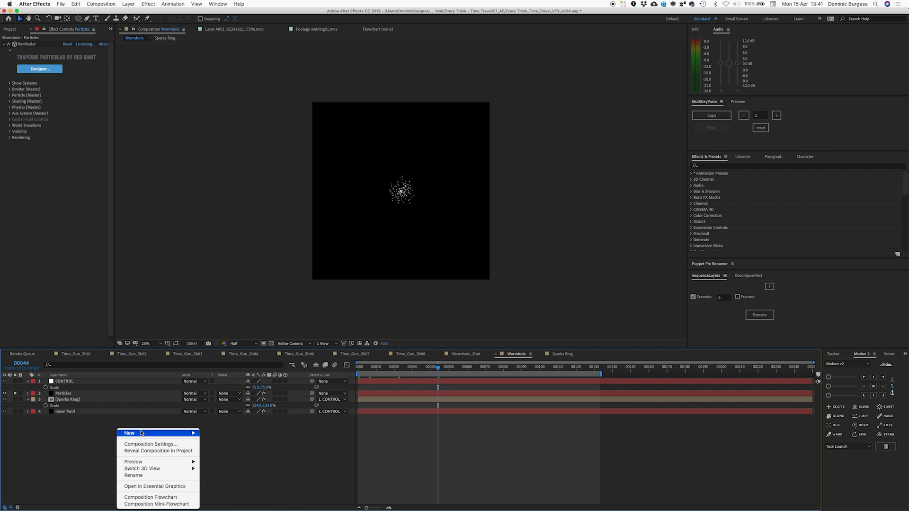
mouse_move(141, 433)
click(219, 471)
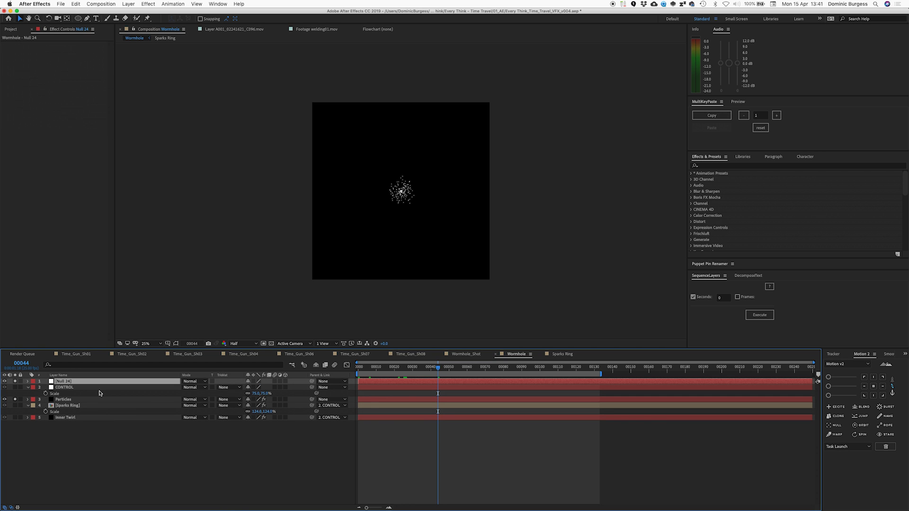
Rename the new null to Rotate Particles and make it a 3D layer.
key(Return)
text(Rotate)
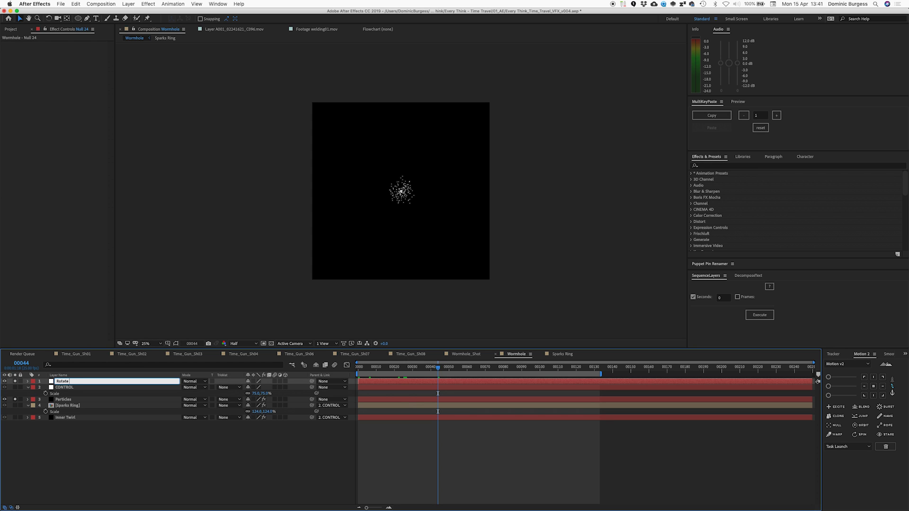
click(137, 452)
click(285, 381)
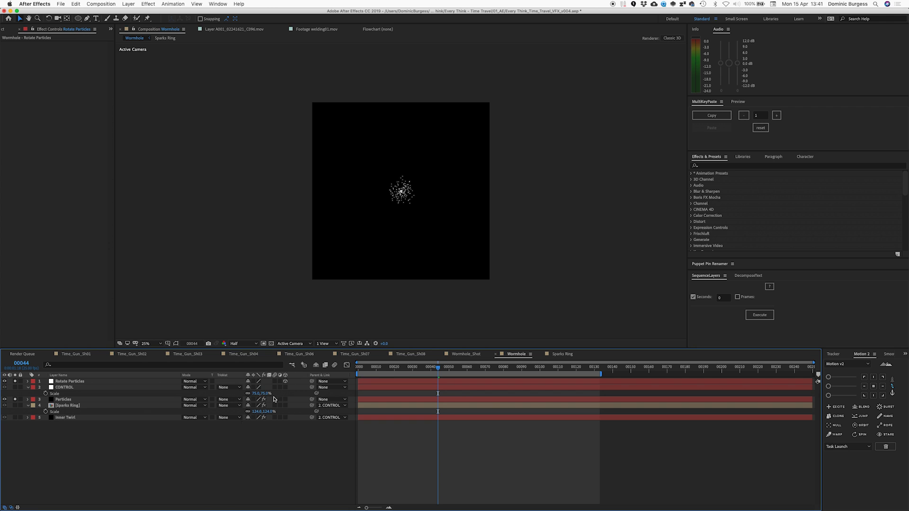
Create a point light named MotionPath 1 in the Wormhole composition.
right_click(166, 448)
mouse_move(204, 433)
click(259, 458)
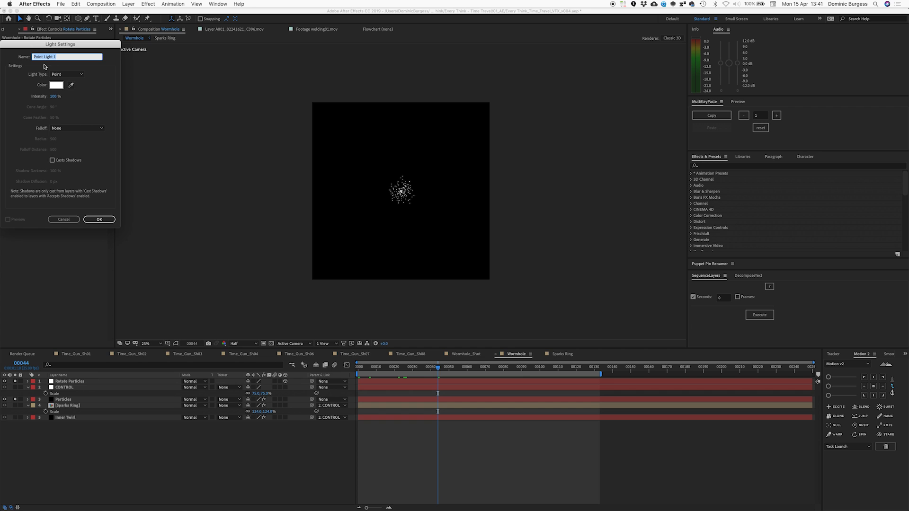
drag(42, 44, 392, 204)
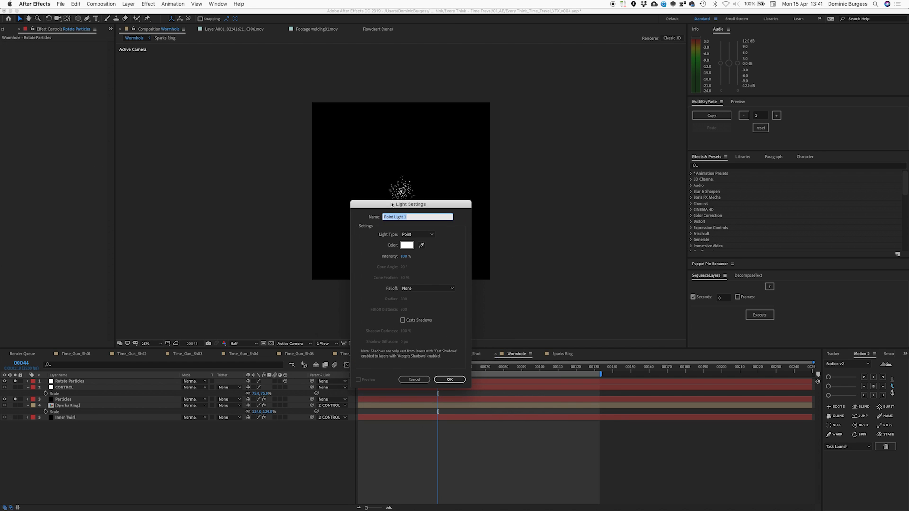
text(MotionPath)
key(Return)
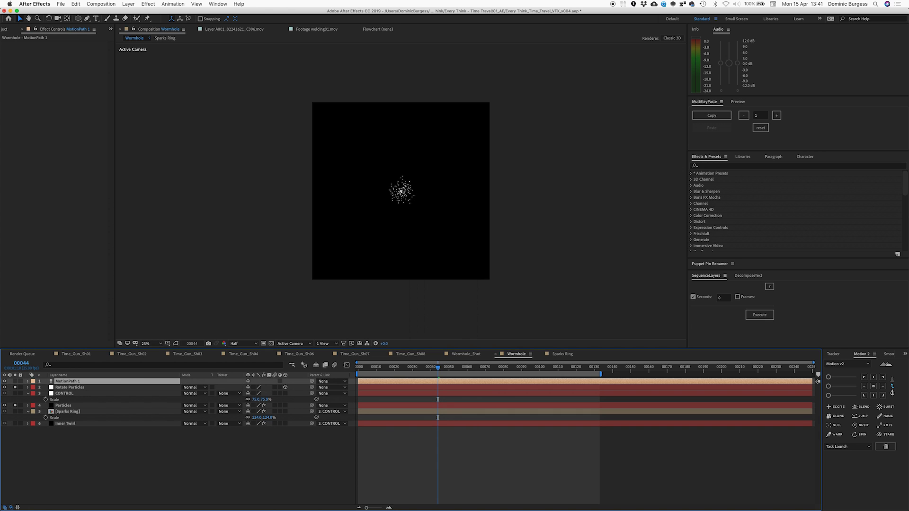
Set the MotionPath 1 light's position to 1000, 1000, 0.
key(p)
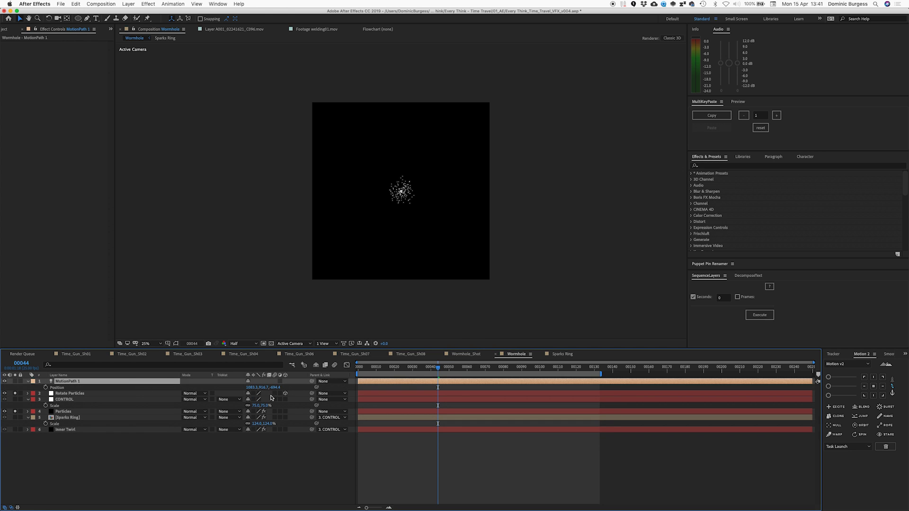
click(256, 387)
text(1000)
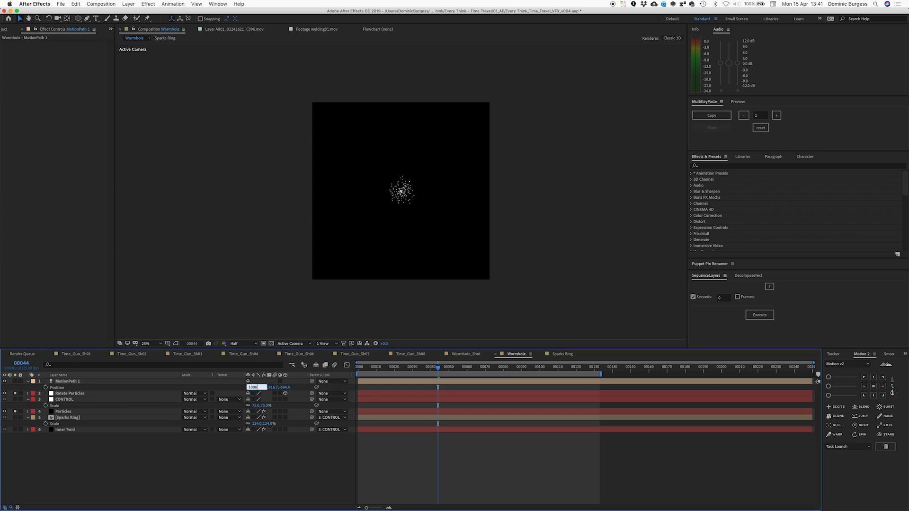
key(Tab)
text(1000)
key(Tab)
text(0)
key(Return)
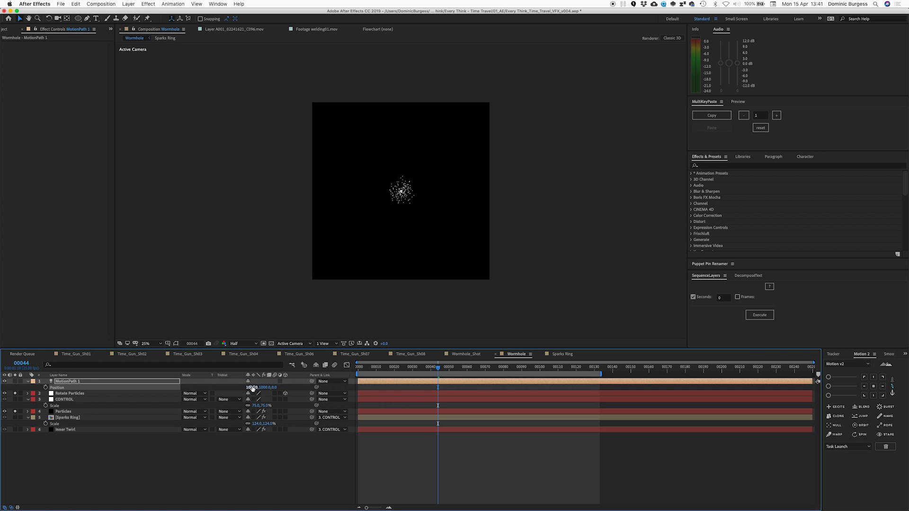
click(68, 382)
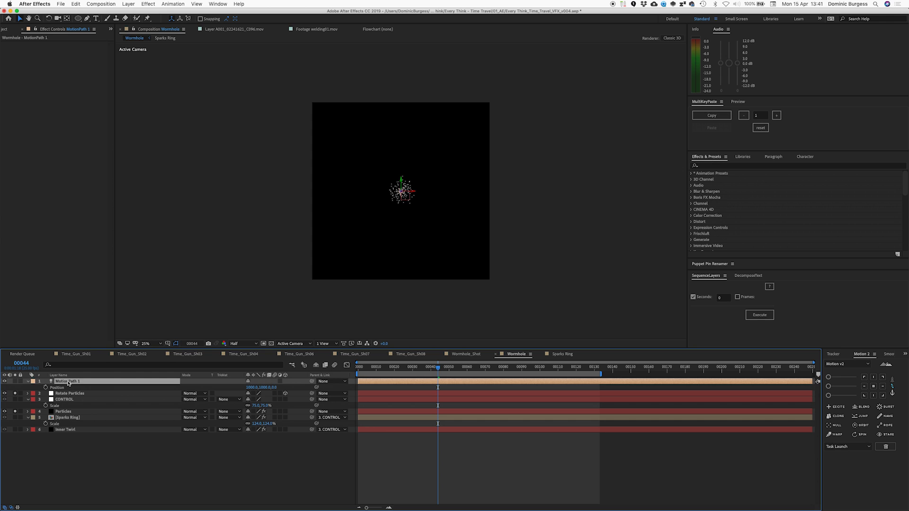
Change the Particular emitter type to Sphere on the Particles layer.
click(71, 413)
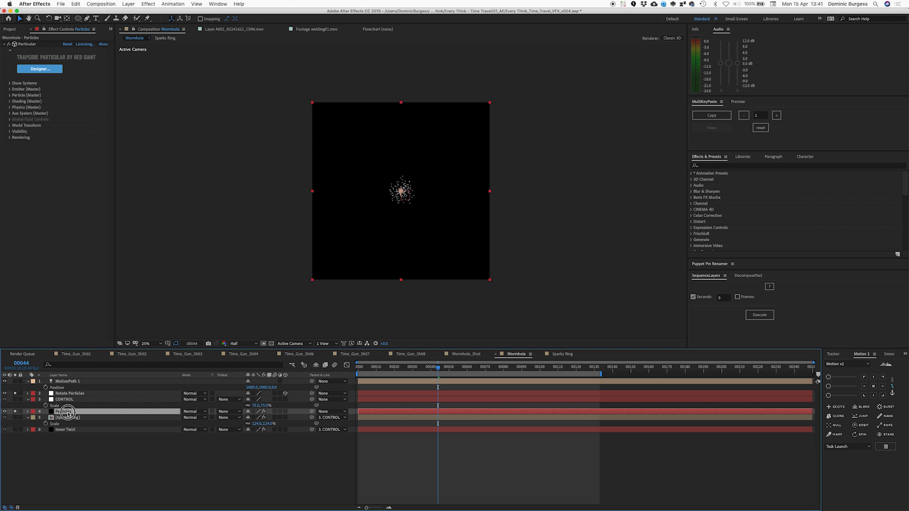
click(76, 469)
click(66, 413)
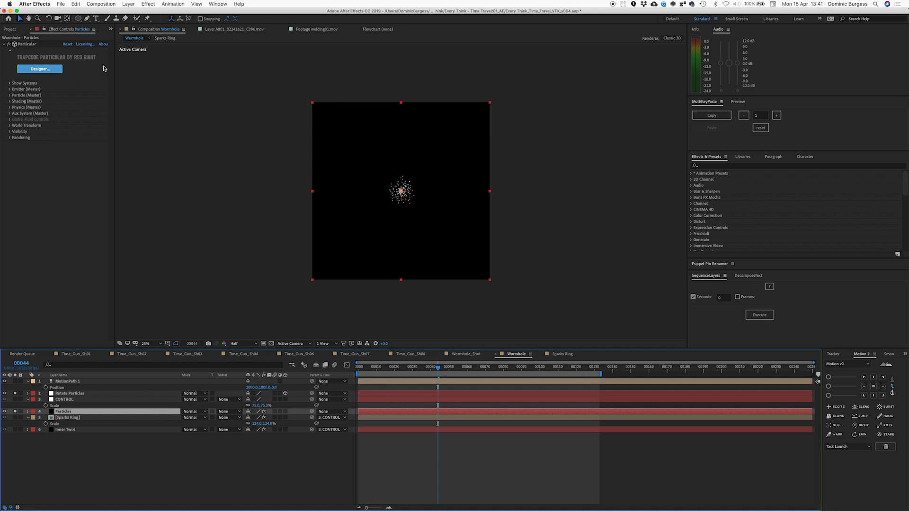
click(9, 89)
click(81, 111)
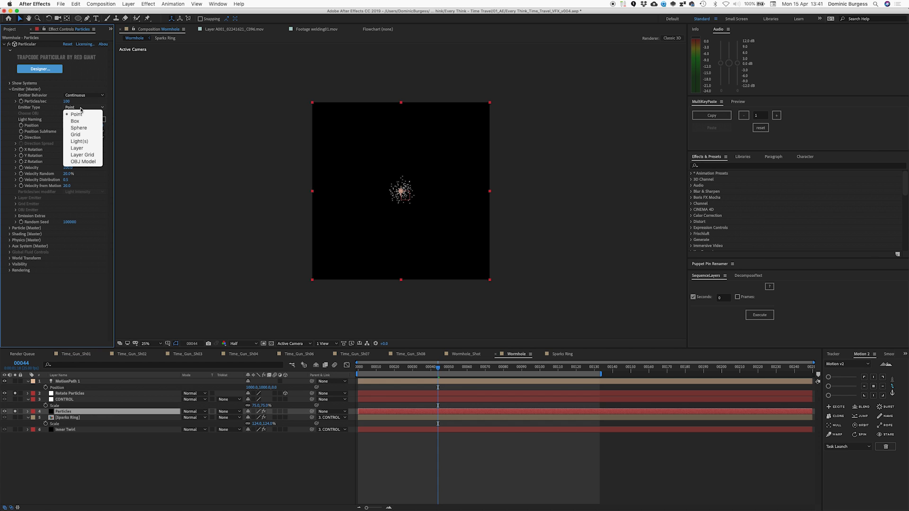
key(Escape)
click(81, 144)
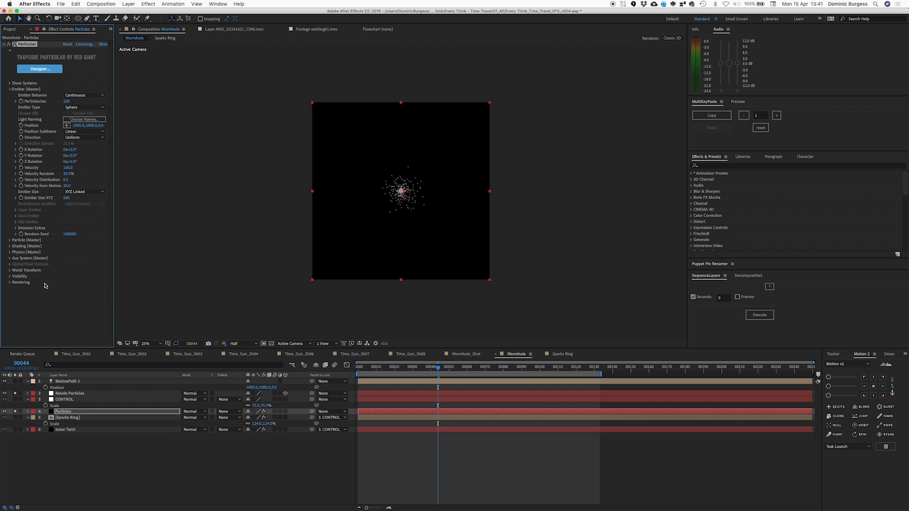
Try to set Motion Path to 1 in Particular's Air physics settings on the Particles layer.
click(10, 252)
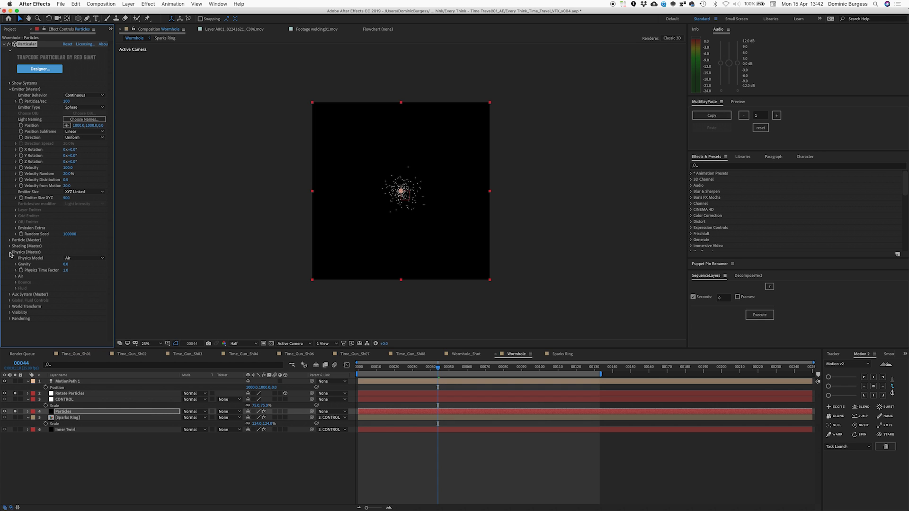
click(16, 277)
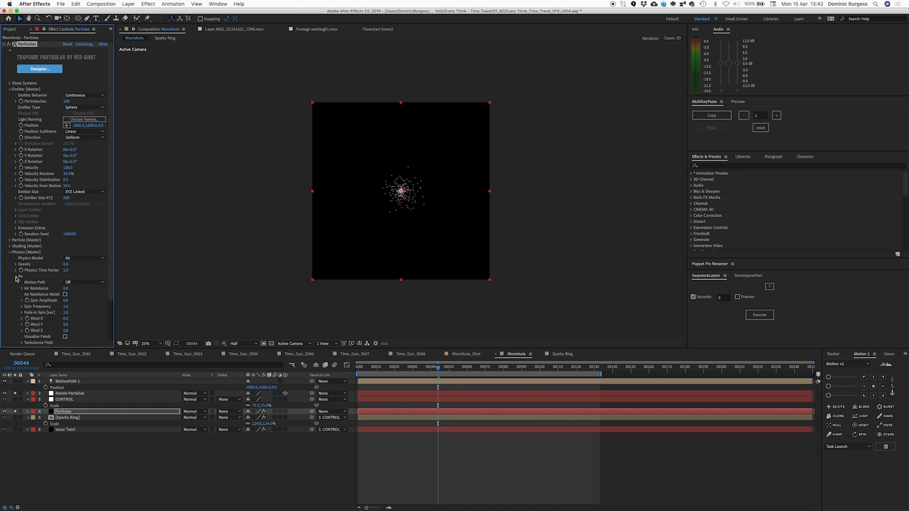
scroll(37, 260, down, 2)
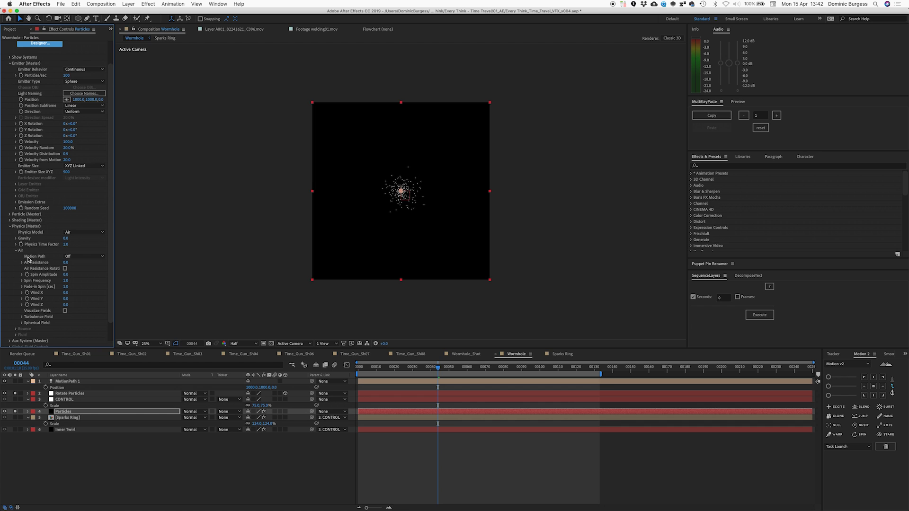
click(71, 256)
click(72, 258)
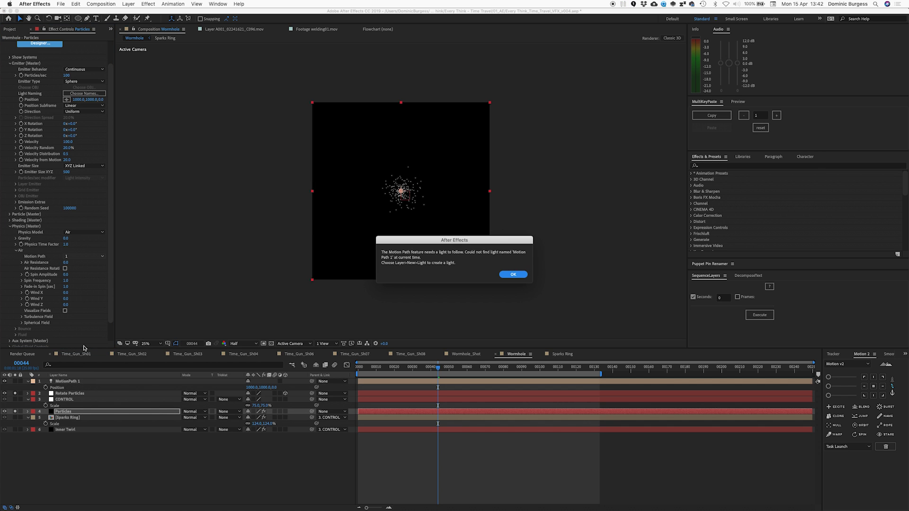
click(516, 275)
Rename the point light to Motion Path 1, with a space between the first two words.
click(81, 381)
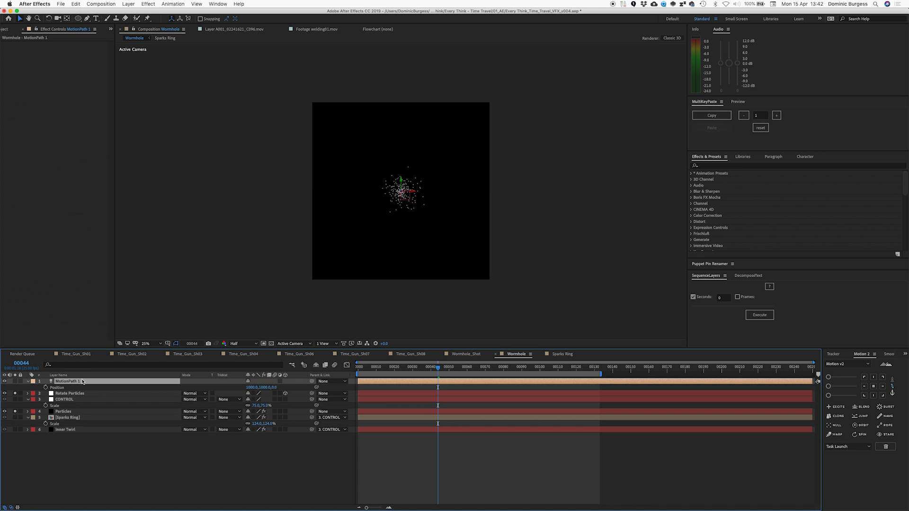
key(Return)
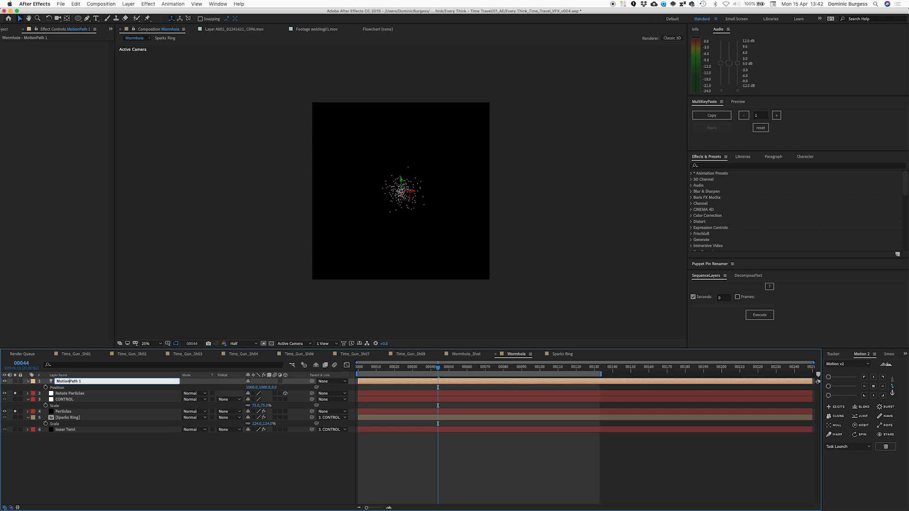
key(Return)
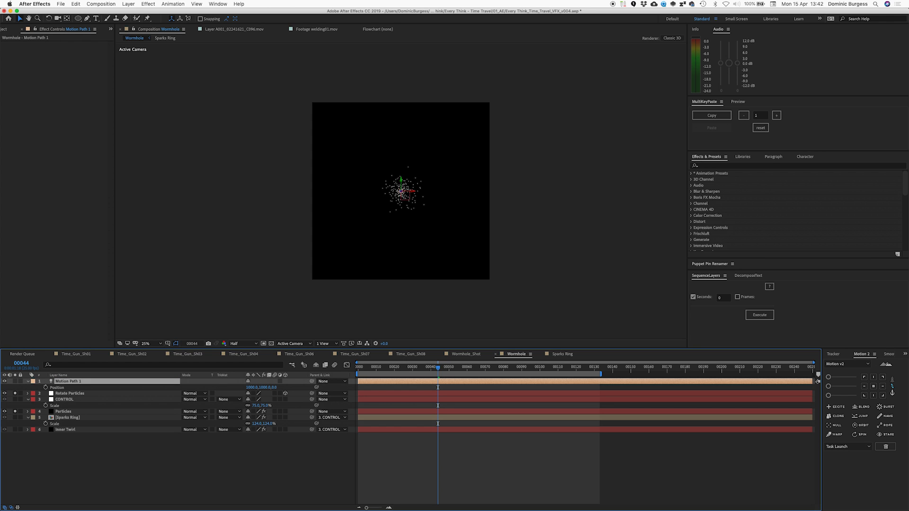
Turn Motion Path off in the Particles layer's Air physics settings and reselect path 1.
click(60, 394)
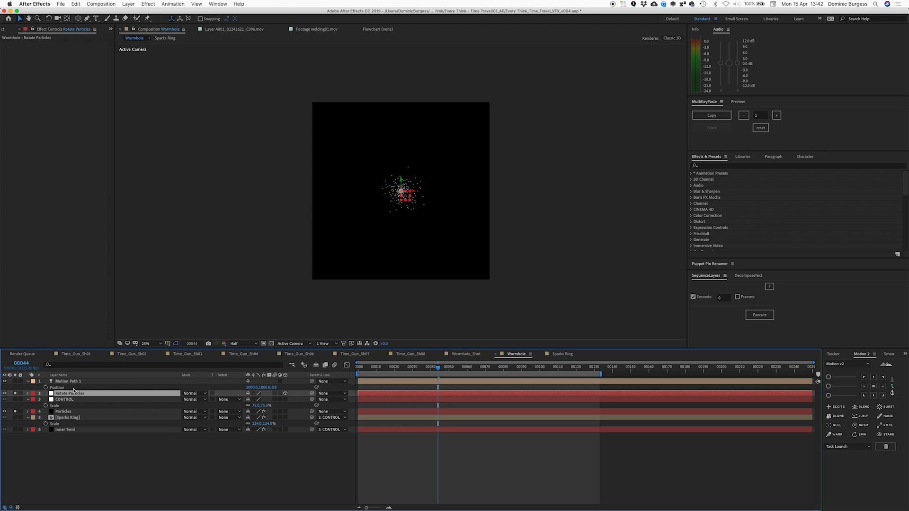
click(64, 412)
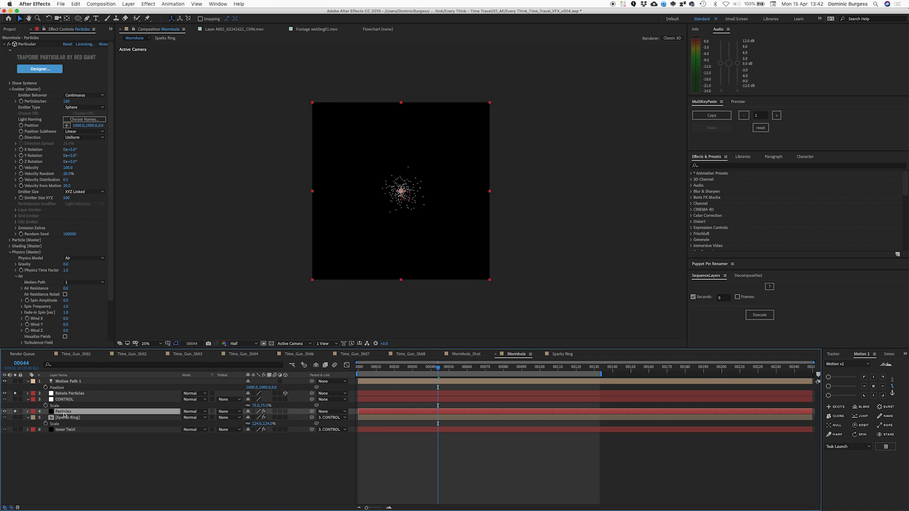
click(82, 283)
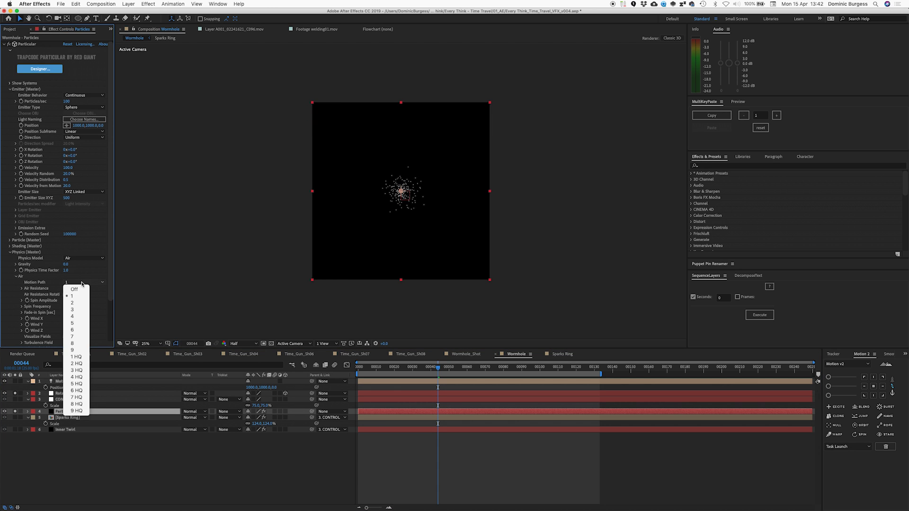
click(78, 286)
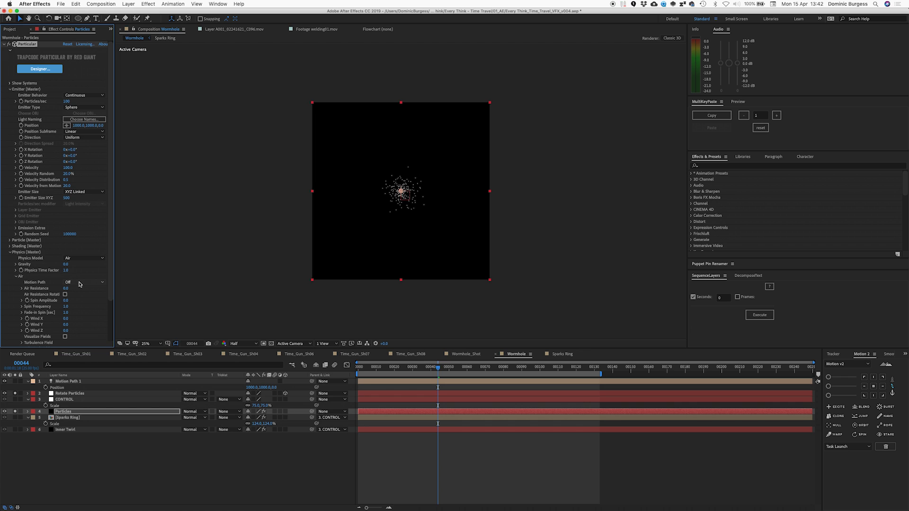
click(80, 283)
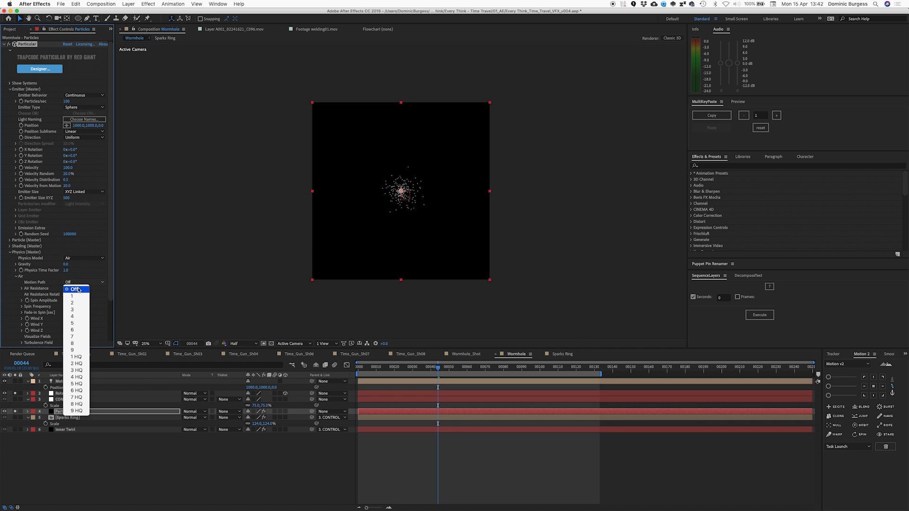
click(77, 296)
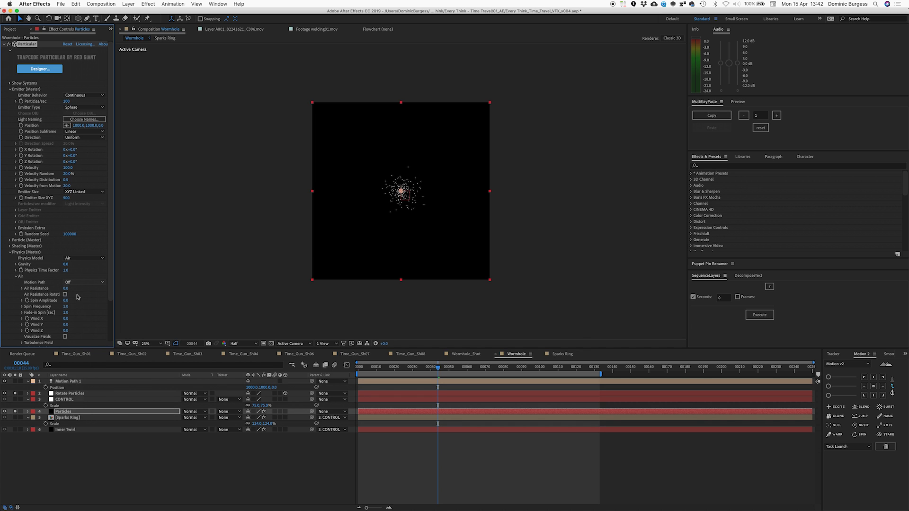
Move the Motion Path 1 light horizontally to about X 1788 at the ring's right edge, unsoloing Particles for reference and soloing it again.
click(76, 384)
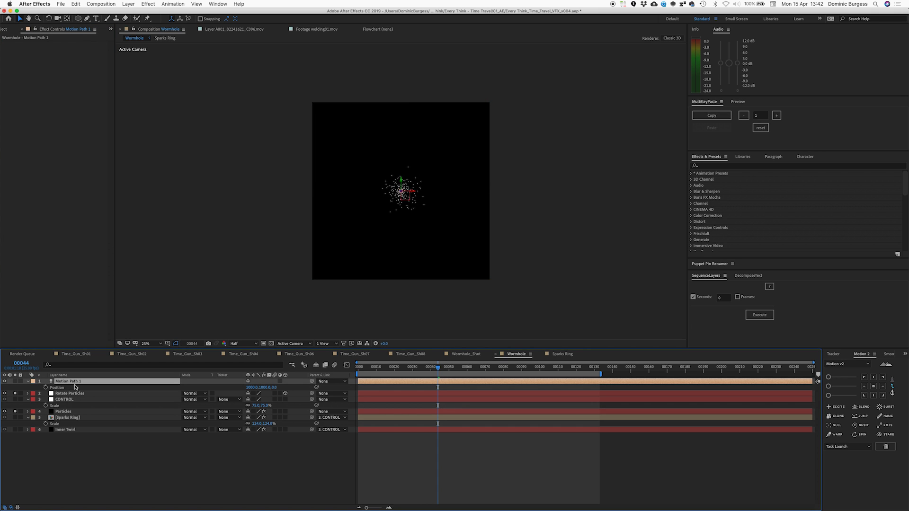
drag(412, 192, 480, 193)
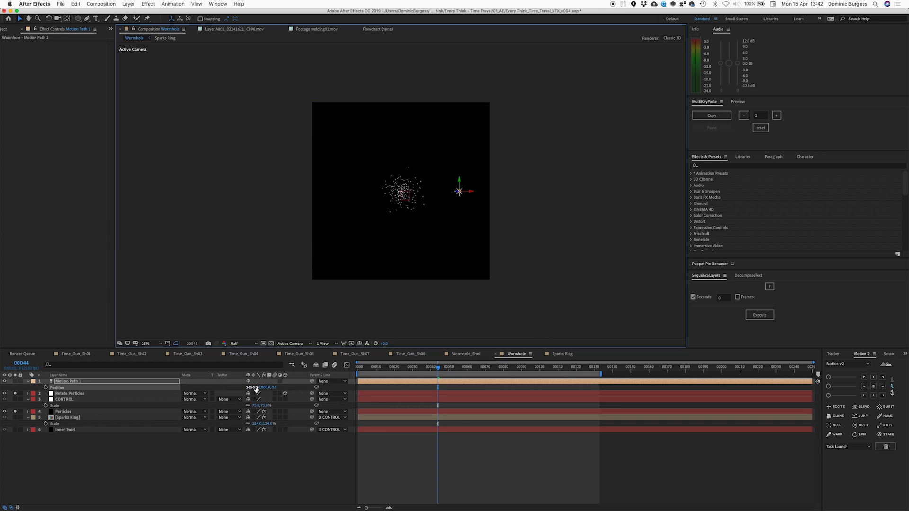
click(16, 422)
click(14, 412)
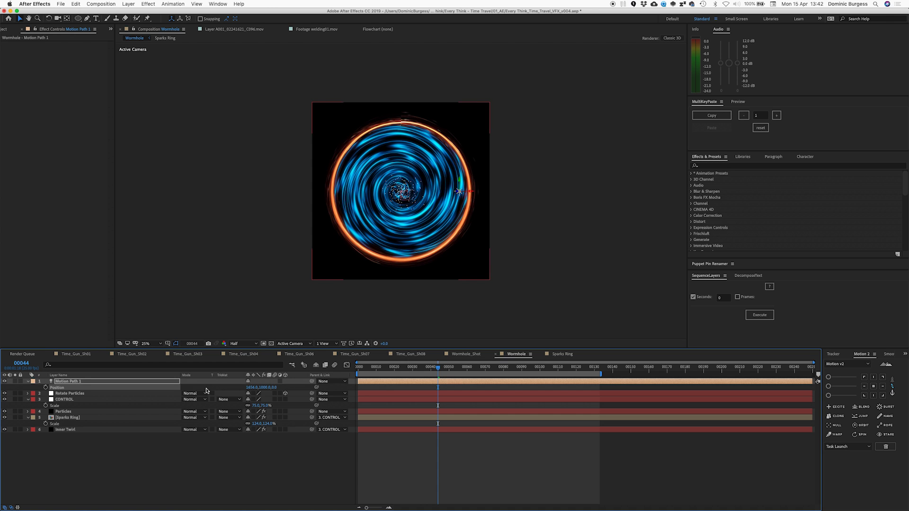
drag(472, 191, 485, 192)
click(15, 411)
Parent the Motion Path 1 light to the Rotate Particles null.
click(64, 394)
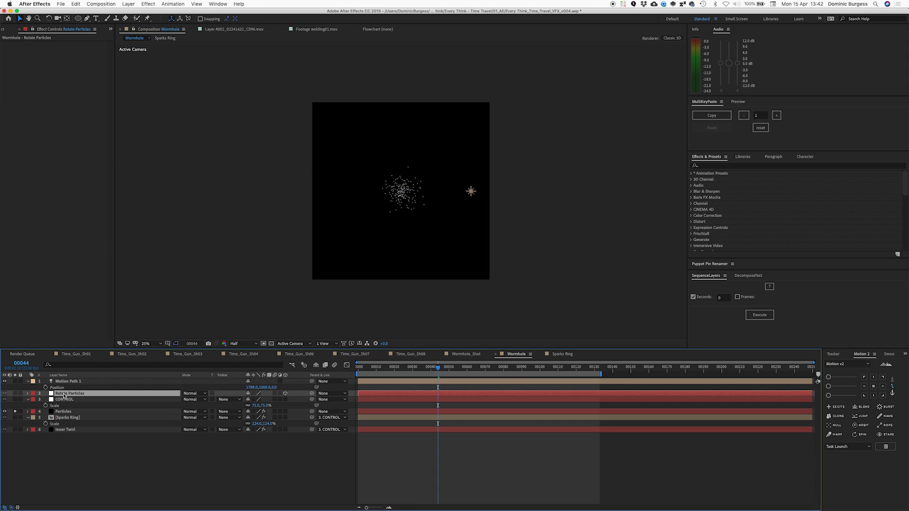
click(78, 382)
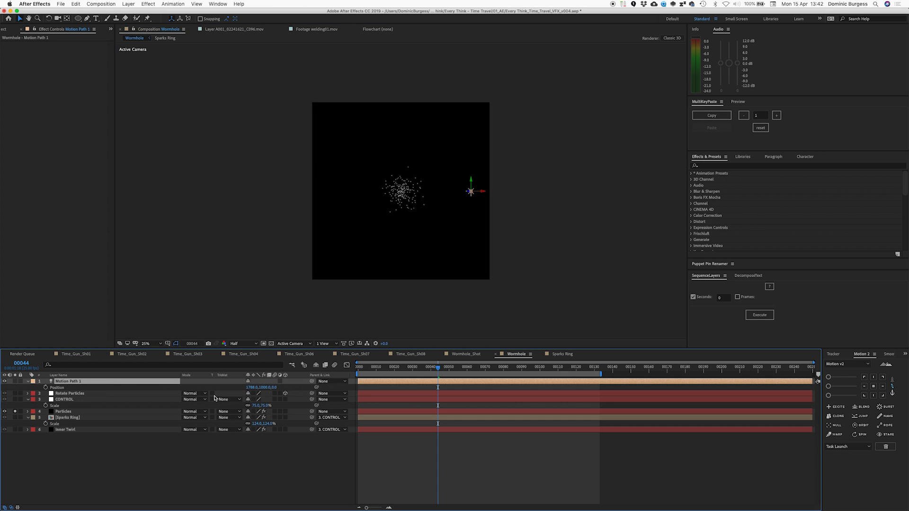
drag(313, 382, 228, 394)
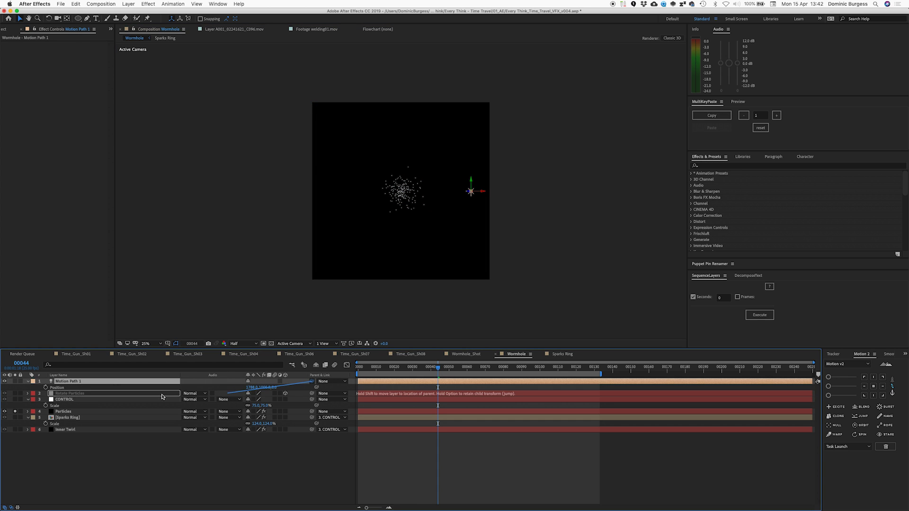
Add the expression time*500 to the Z Rotation of the Rotate Particles null.
click(95, 394)
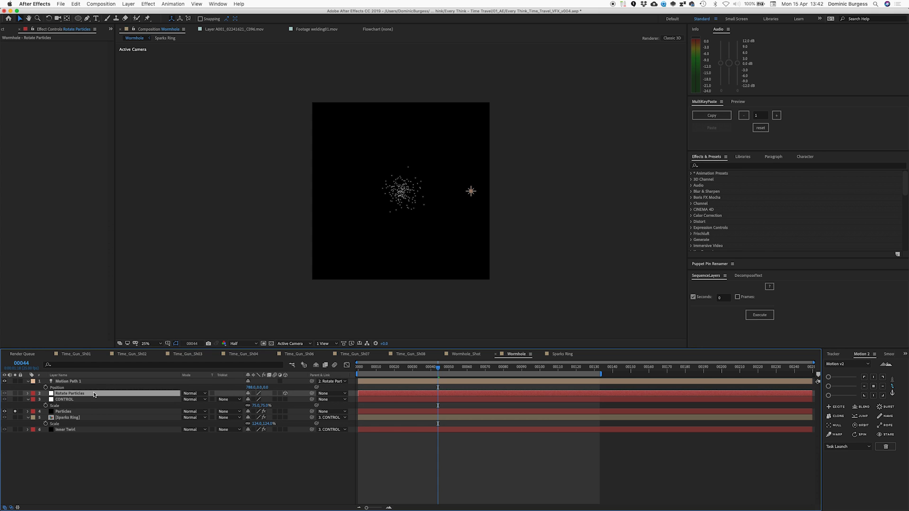
key(r)
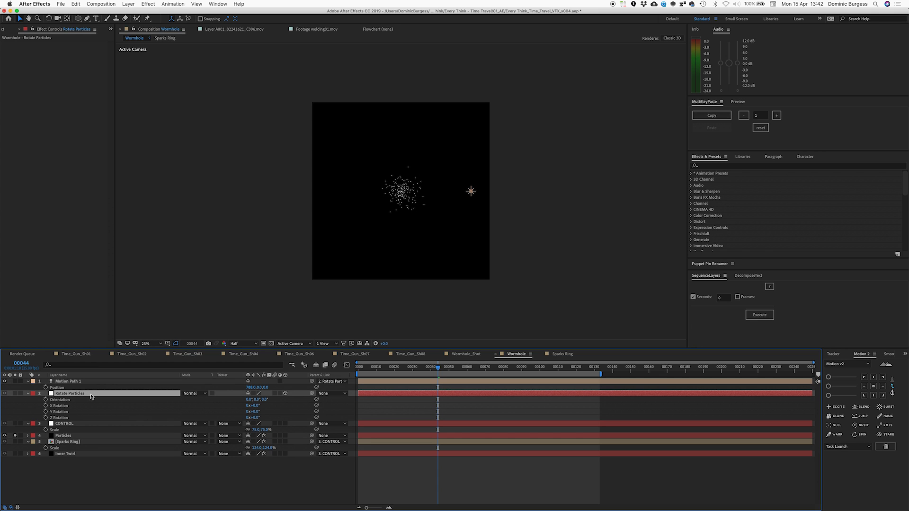
alt+click(46, 418)
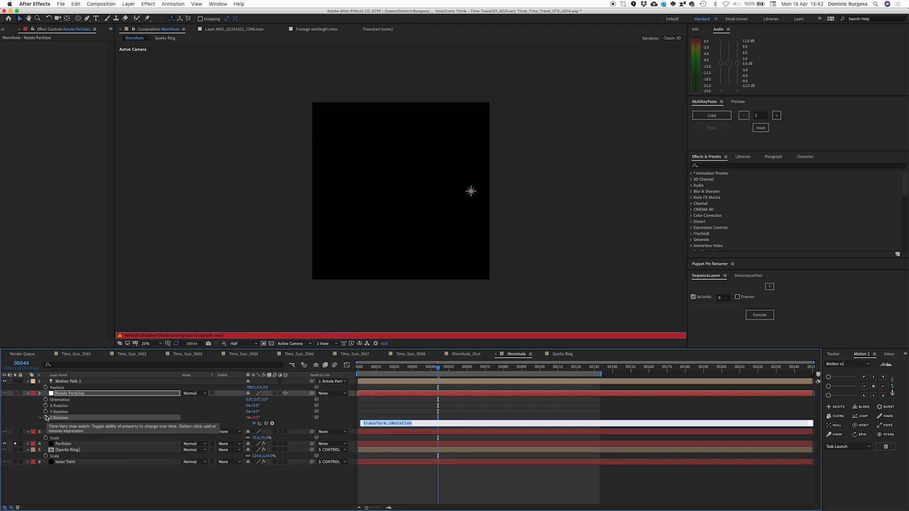
text(time*500)
key(KP_Enter)
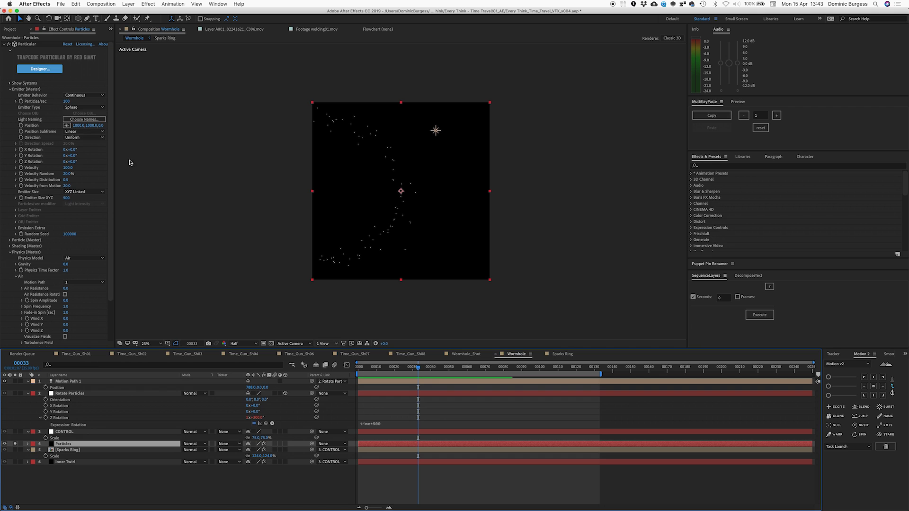
Return to the first frame and move the Rotate Particles null above the Motion Path 1 light in the layer stack.
click(79, 126)
click(360, 371)
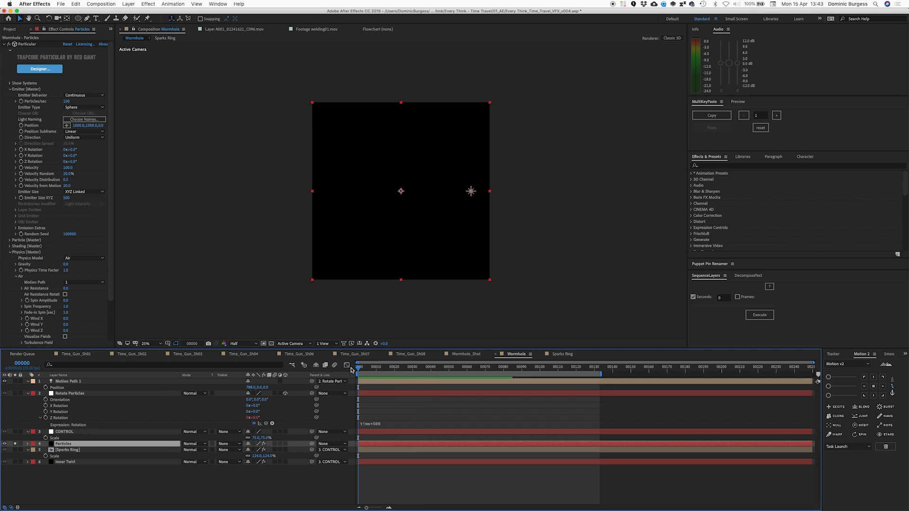
drag(84, 393, 71, 378)
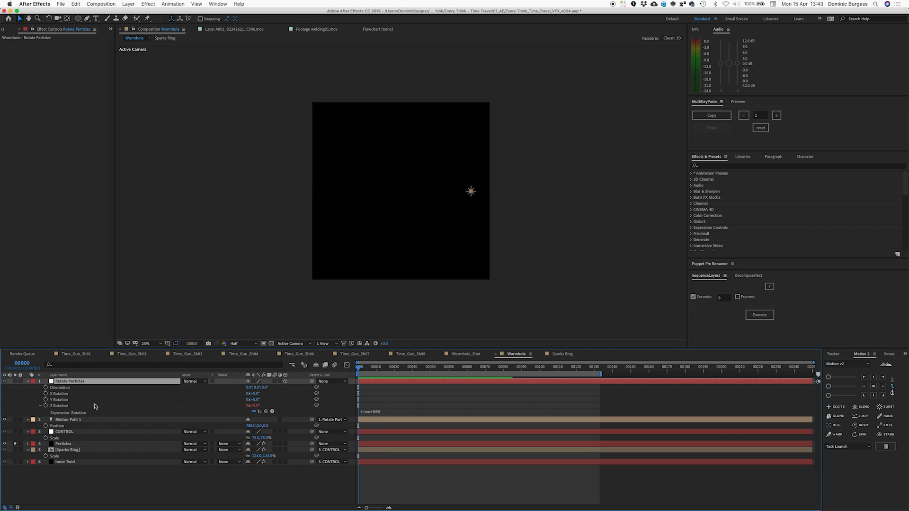
Set the Particles layer's emitter position to 788, 0, 0 and return the playhead to the first frame.
click(61, 445)
click(80, 125)
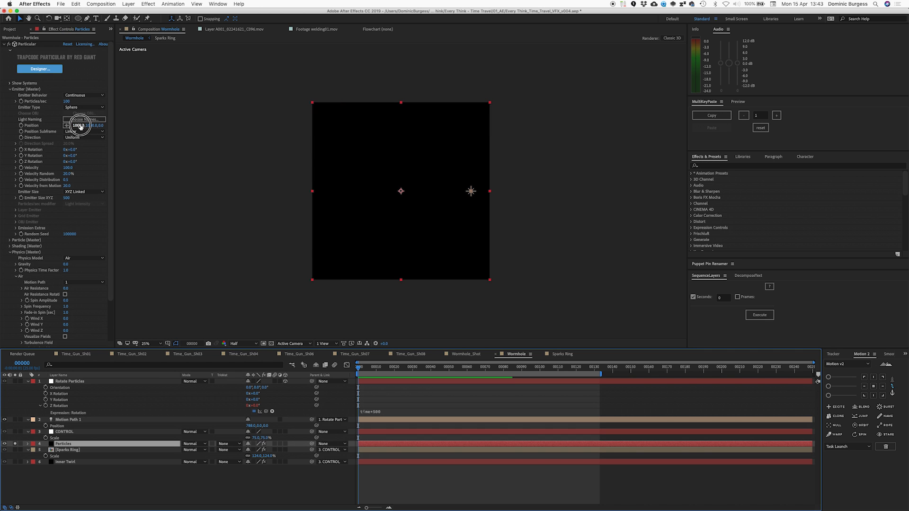
text(788)
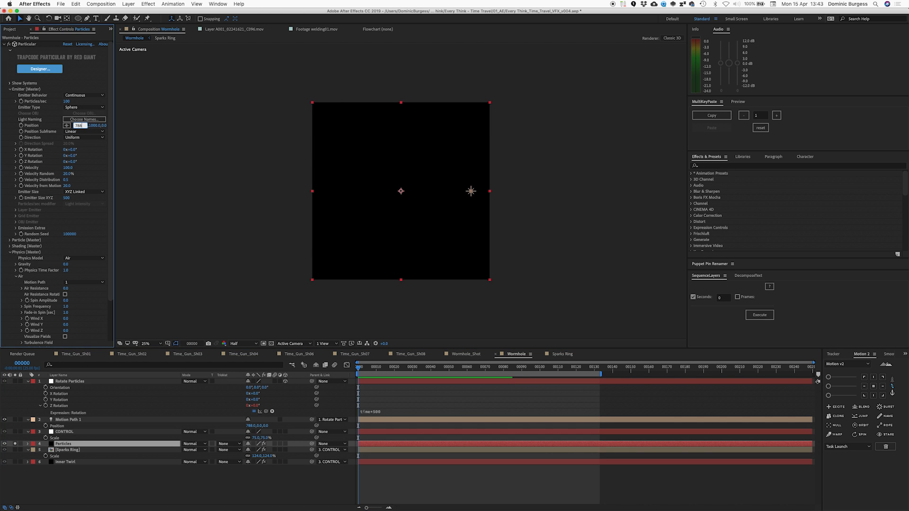
key(Tab)
key(Return)
drag(359, 370, 335, 370)
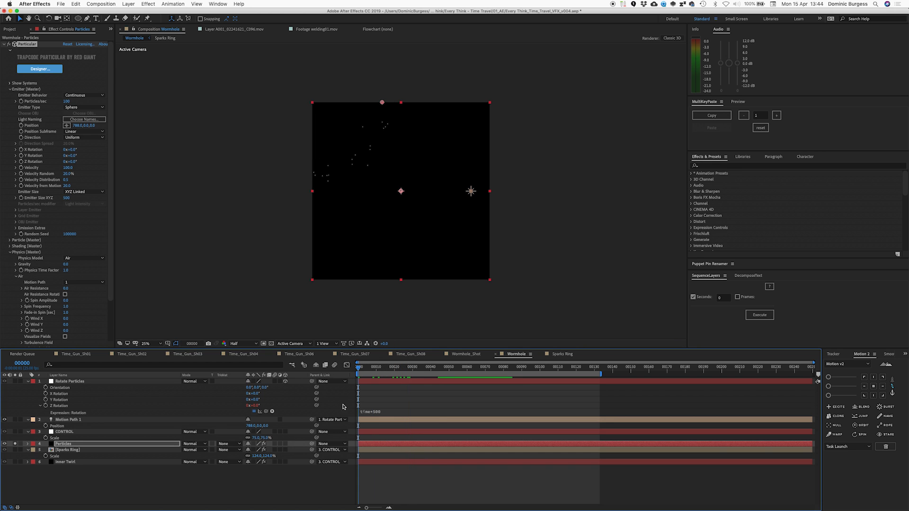
Set the Motion Path 1 light's parent to None, undo a trial re-parenting to Rotate Particles, and select that null.
click(332, 420)
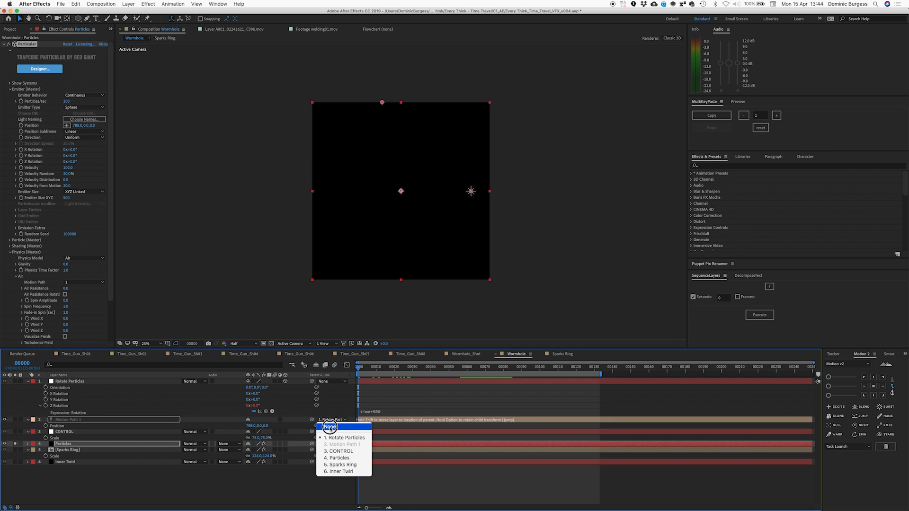
click(330, 427)
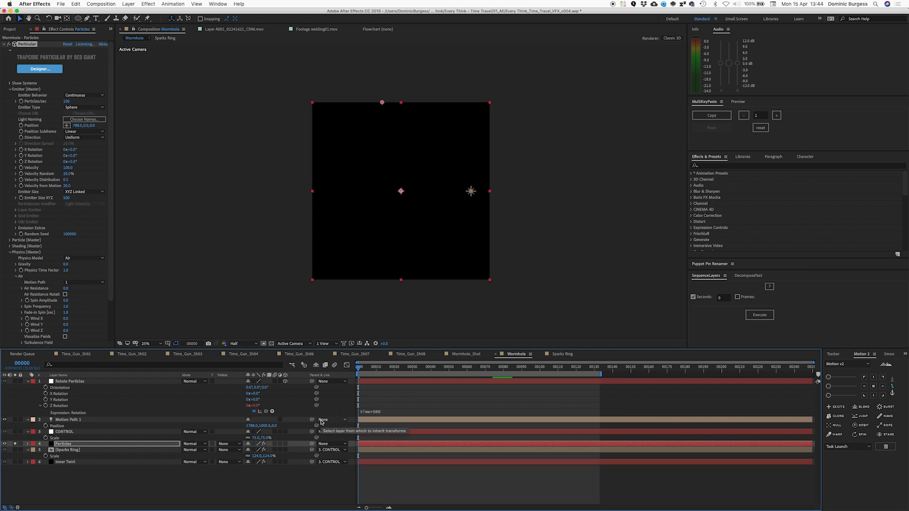
drag(312, 420, 172, 380)
key(super+z)
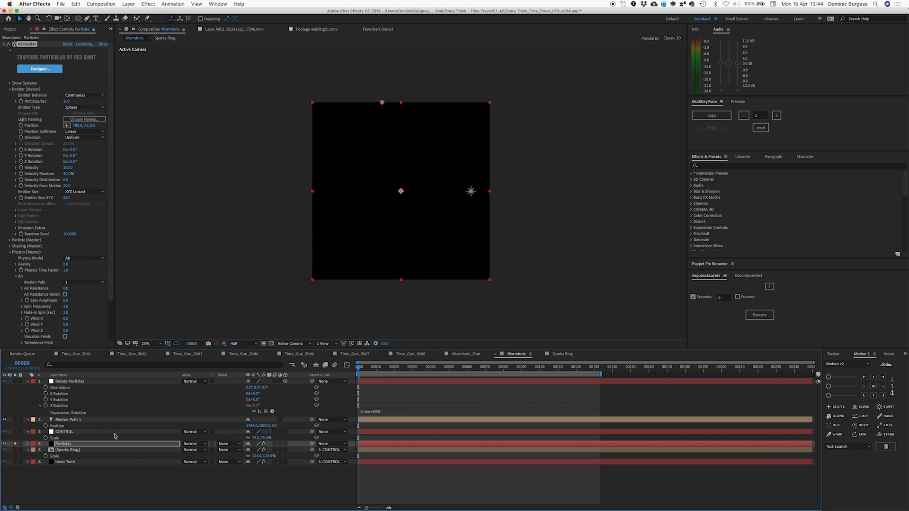
click(83, 420)
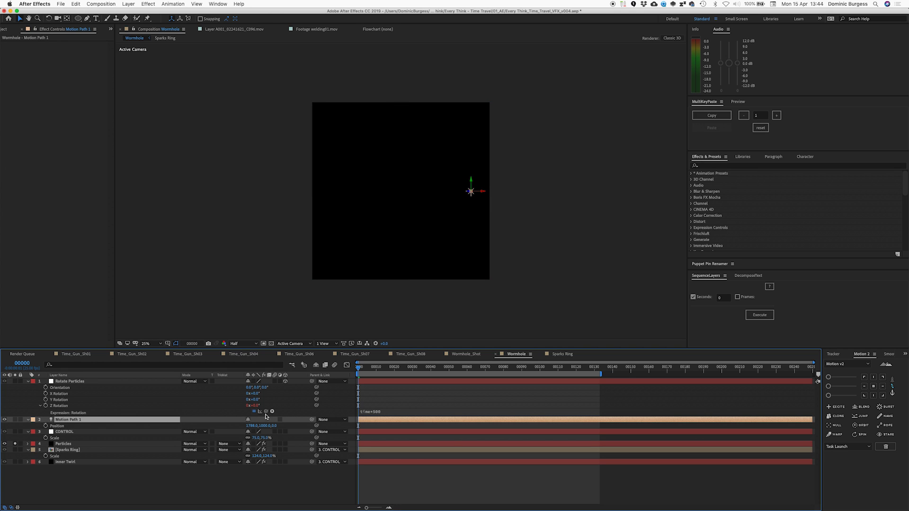
click(87, 383)
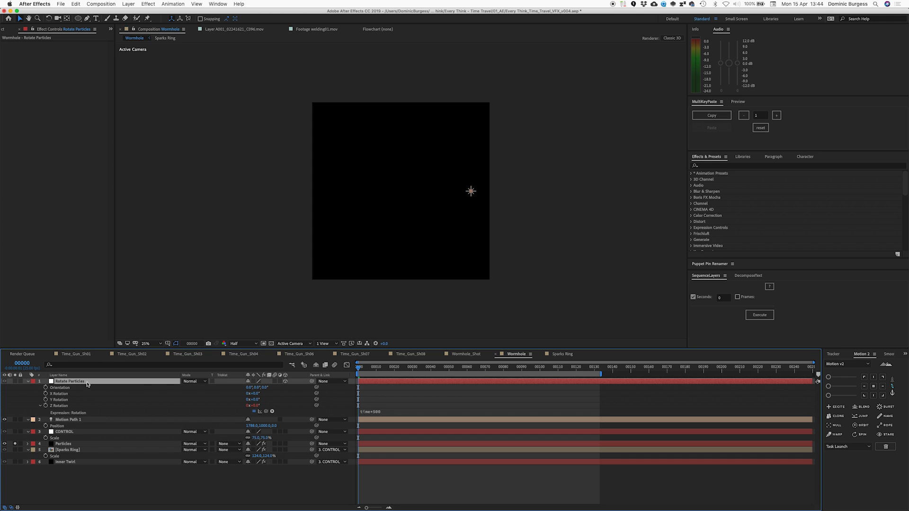
click(77, 421)
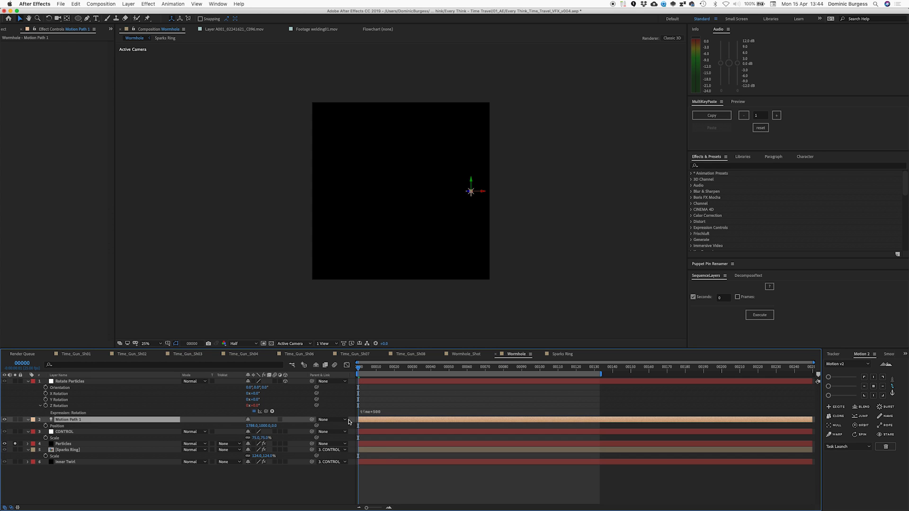
drag(312, 419, 182, 382)
key(super+z)
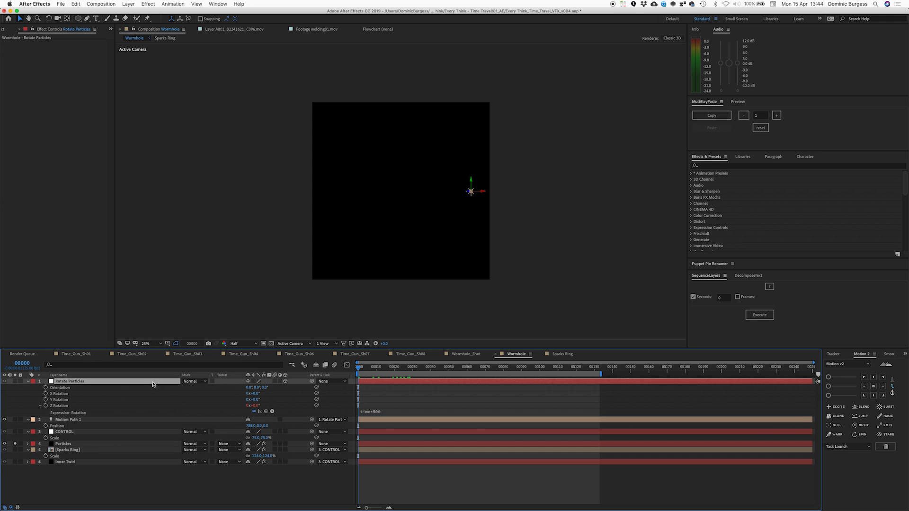
Set the X position of the Motion Path 1 light to 1700.
click(250, 427)
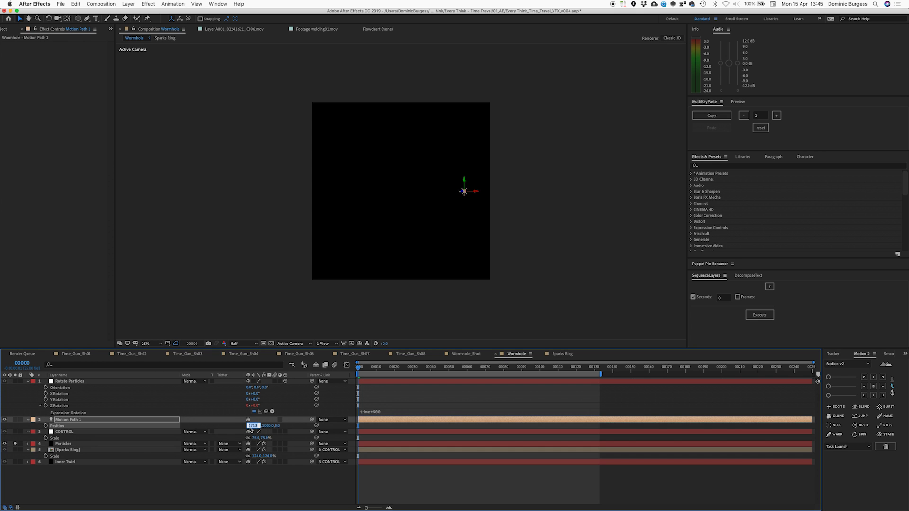
text(1700)
key(Return)
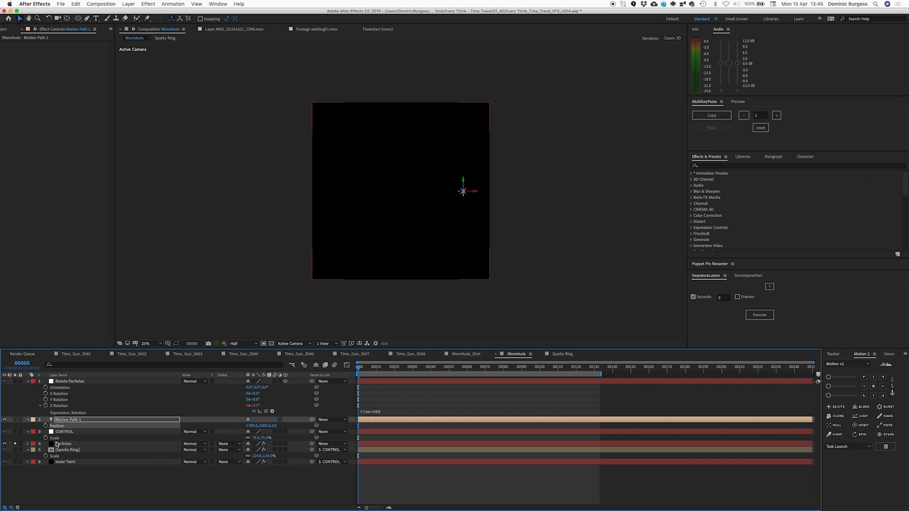
Set the Particular emitter position on the Particles layer to X 1700 and Y 1000.
click(61, 444)
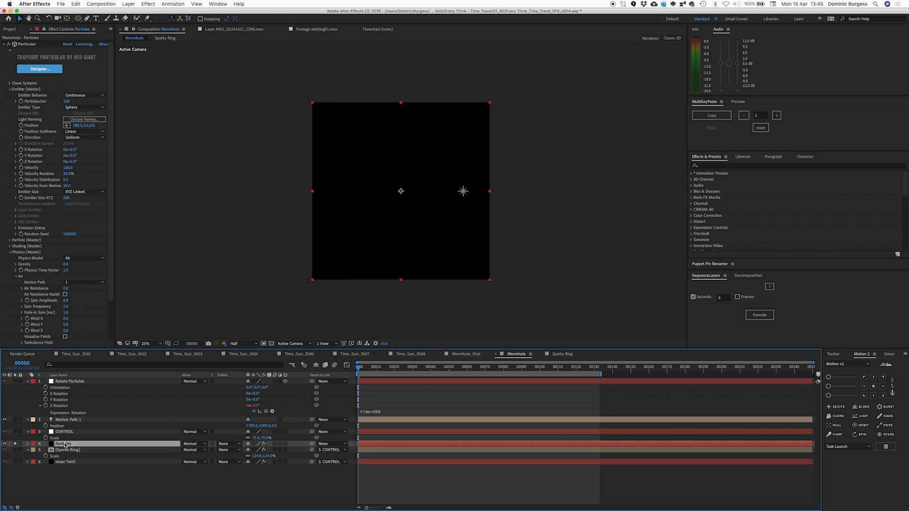
click(77, 125)
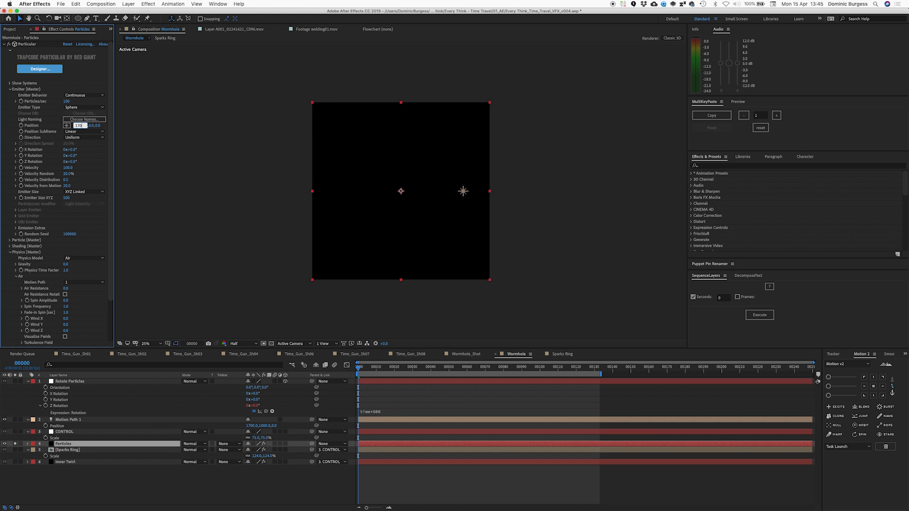
click(87, 126)
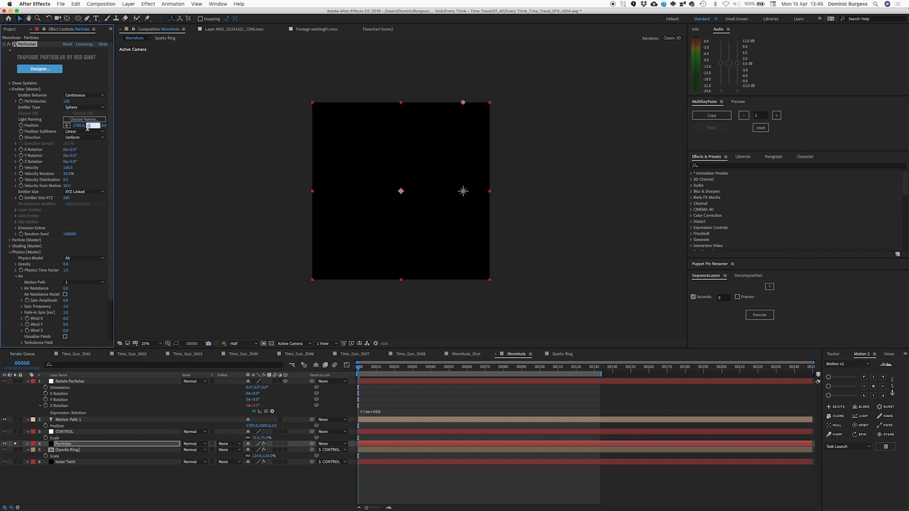
text(1000)
key(Return)
Parent the Motion Path 1 light to the Rotate Particles null and preview the circling particles.
drag(312, 419, 229, 382)
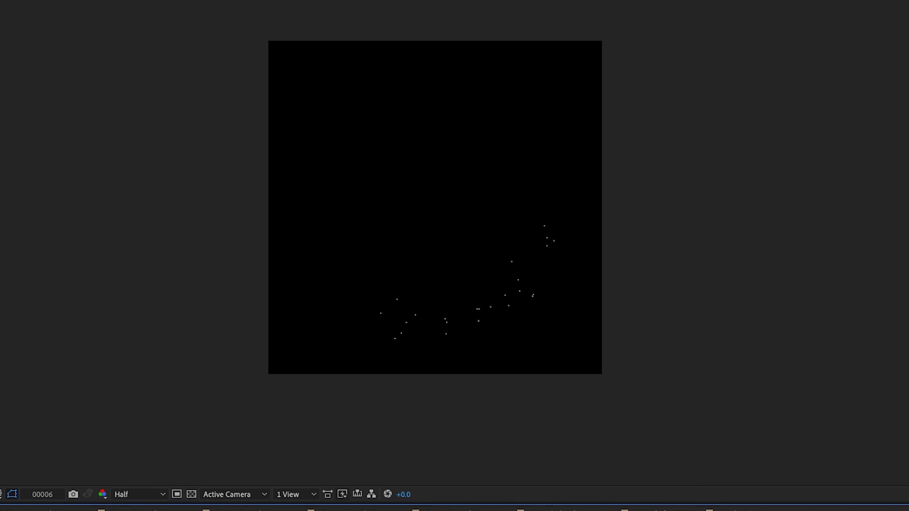
key(space)
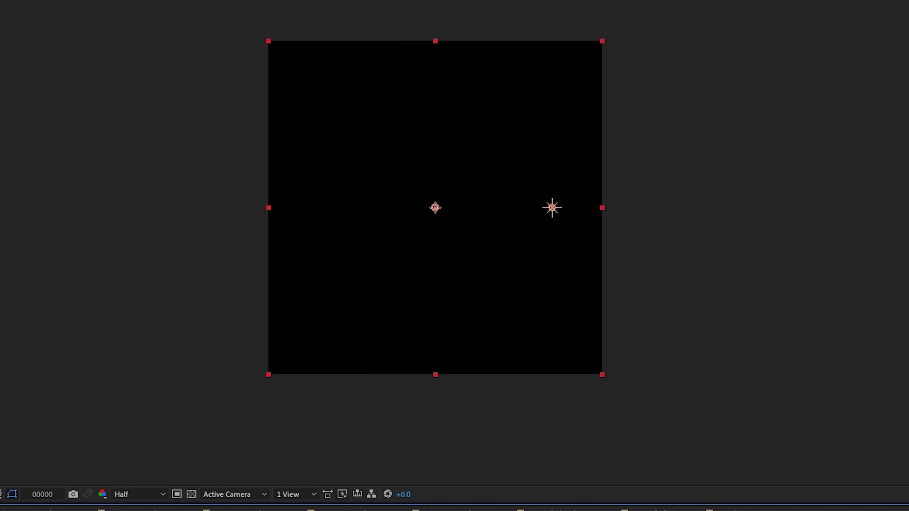
key(space)
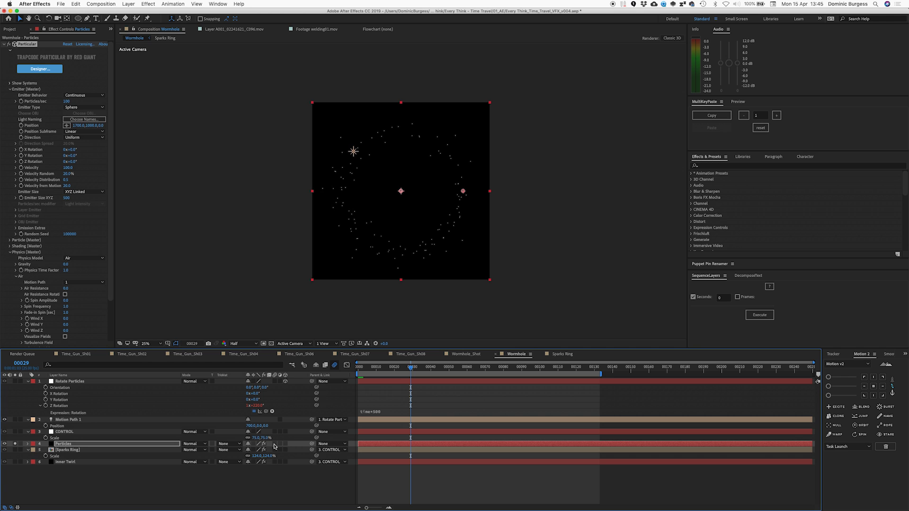
Enable motion blur on the Particles layer and set the particle size to 10.
click(275, 444)
scroll(29, 246, down, 3)
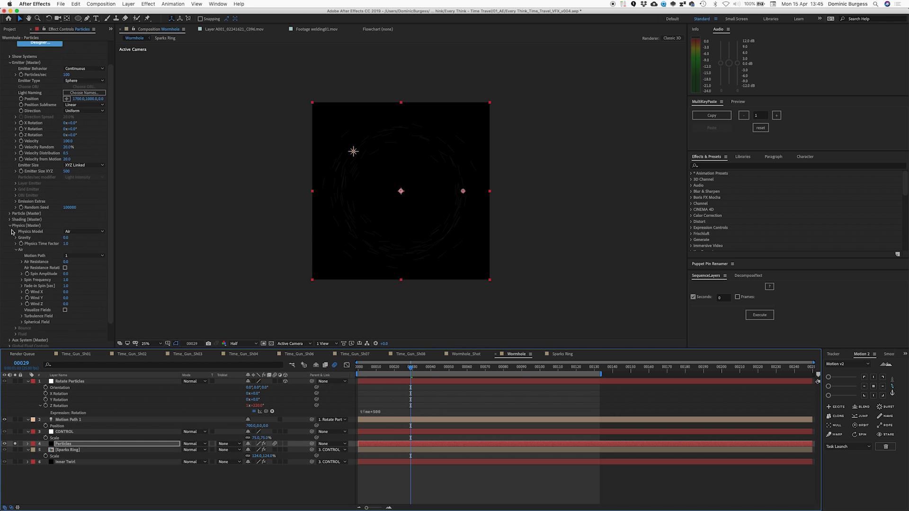
click(9, 215)
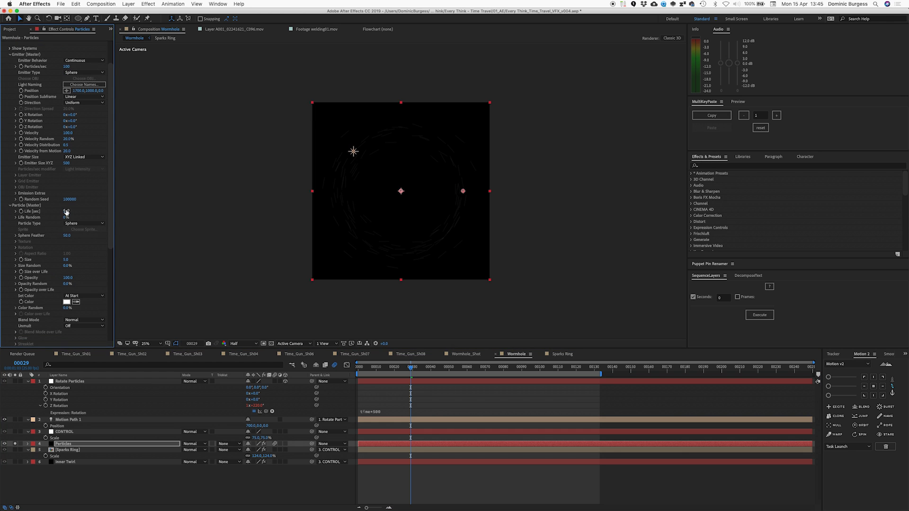
click(65, 259)
key(Return)
Set the particles' Size Random to 30%.
scroll(111, 236, down, 1)
scroll(111, 236, down, 2)
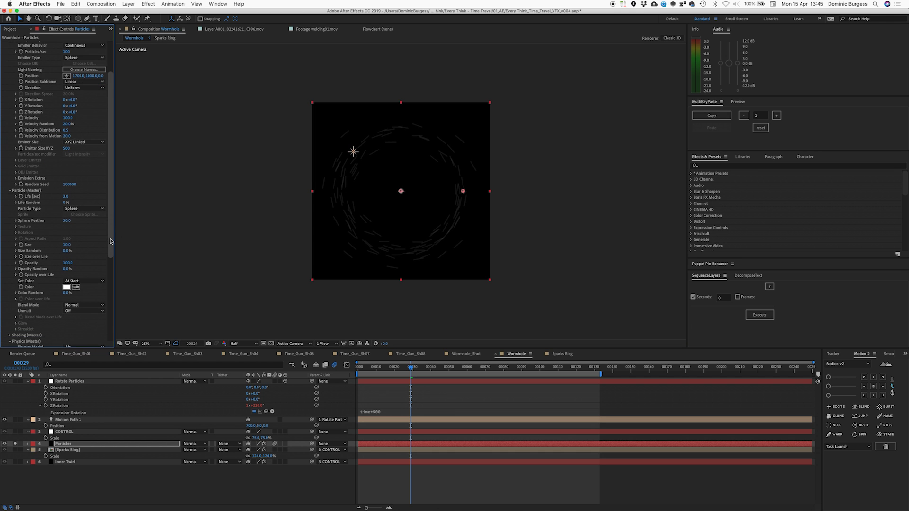
drag(110, 241, 110, 236)
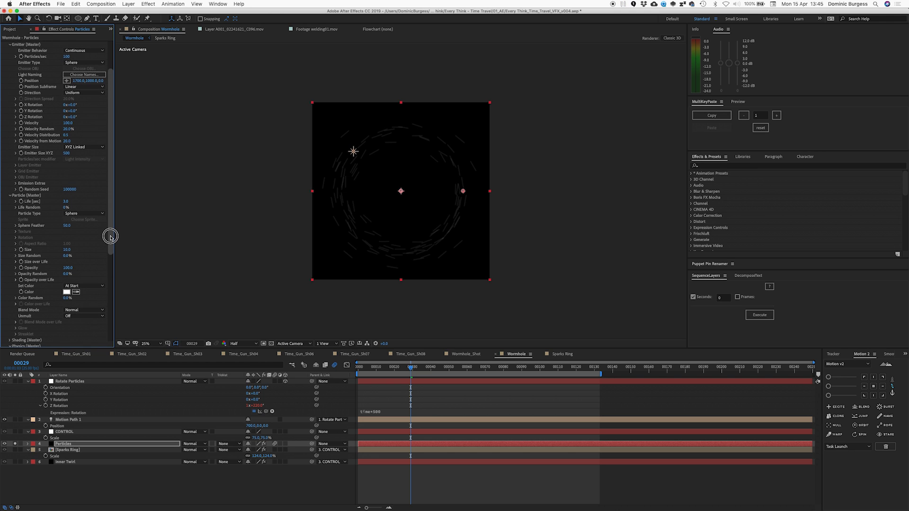
click(66, 257)
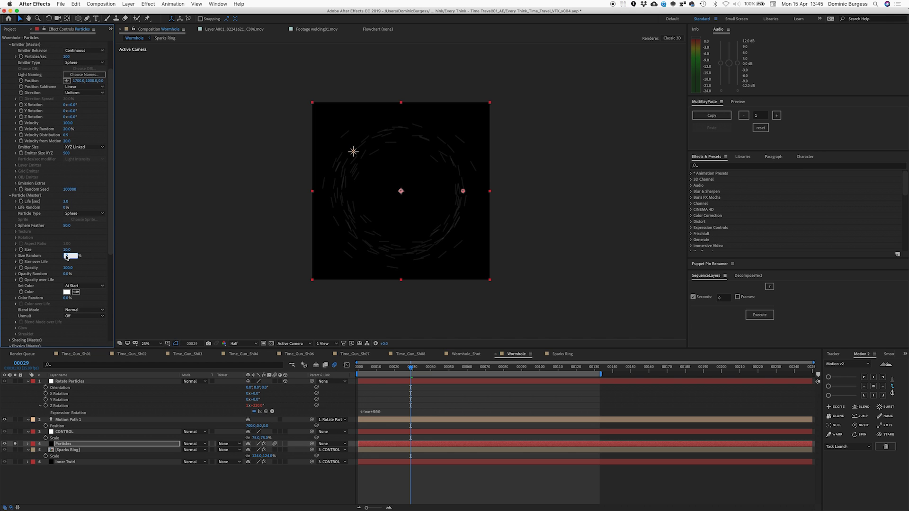
key(Return)
Shorten the particle life to 0.8 seconds while previewing the animation, and park the playhead at frame 24.
click(66, 201)
key(Return)
key(space)
click(65, 201)
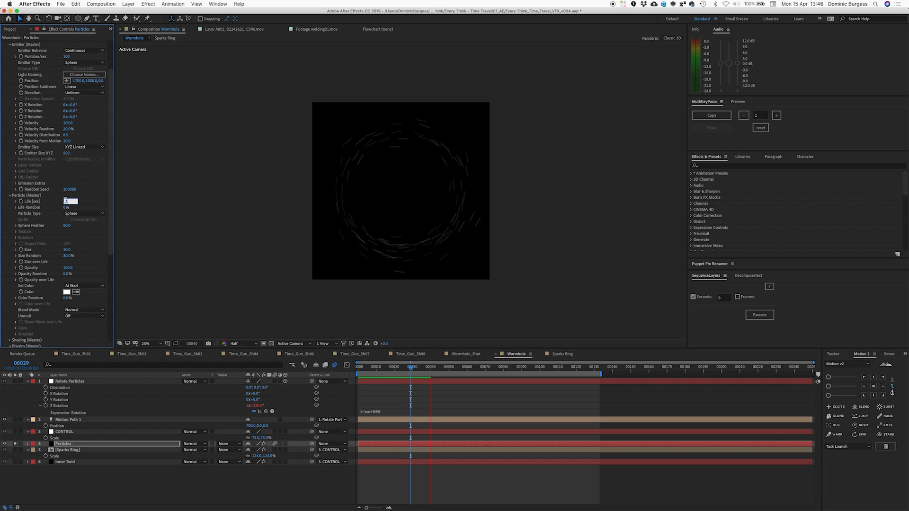
text(.8)
key(Return)
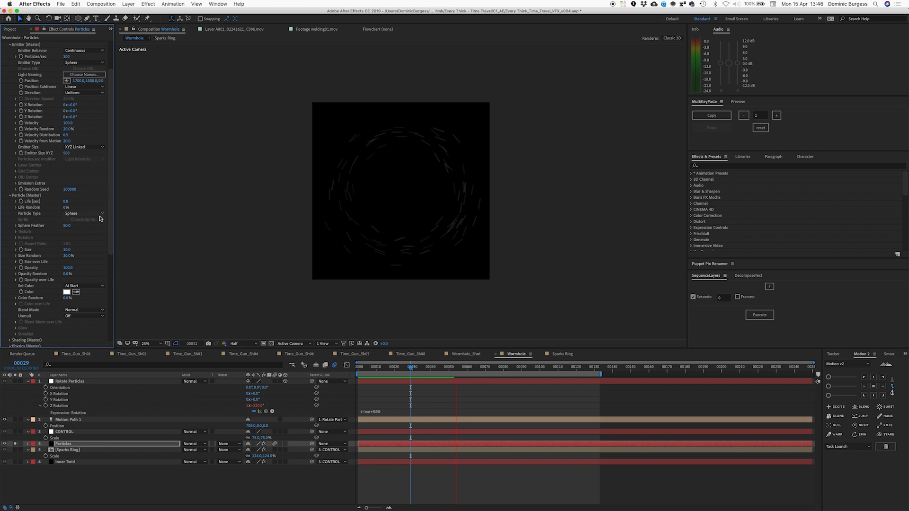
click(403, 368)
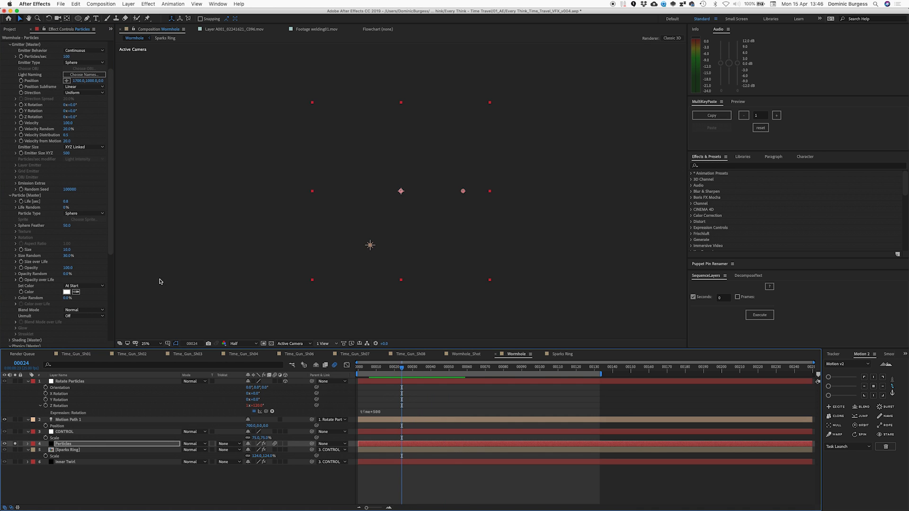
Set Life Random to 20% and the emission rate to 1000 particles per second, and preview the result.
click(65, 209)
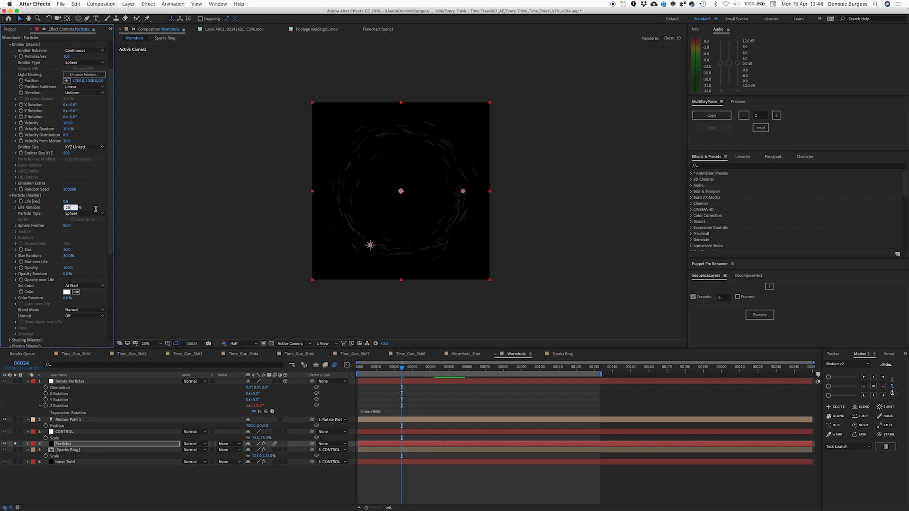
drag(111, 216, 109, 183)
click(68, 101)
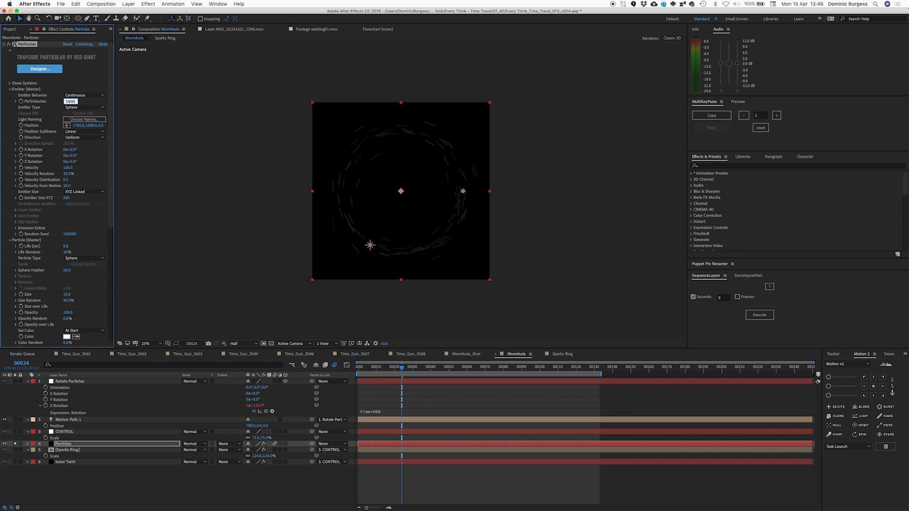
text(1000)
key(Return)
key(space)
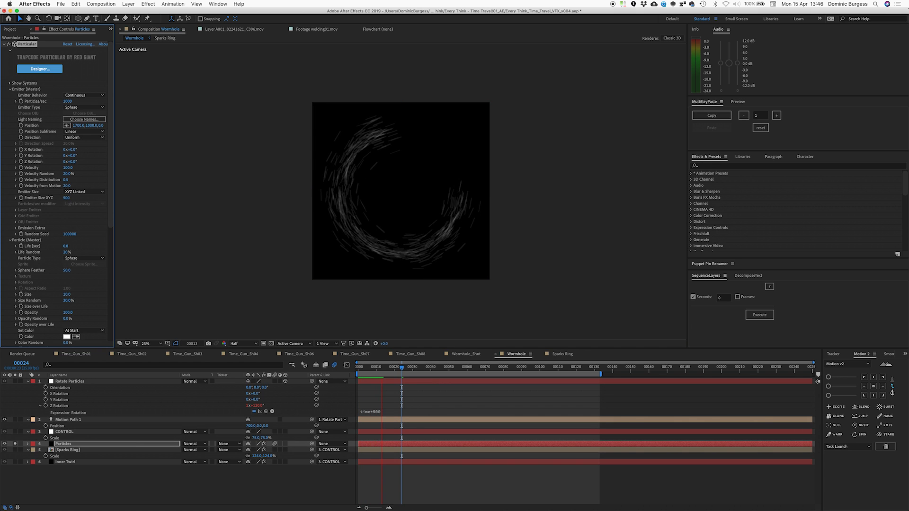
key(space)
Unsolo the Particles layer, reduce the emitter size to 200, and check the particles against the full wormhole.
click(14, 444)
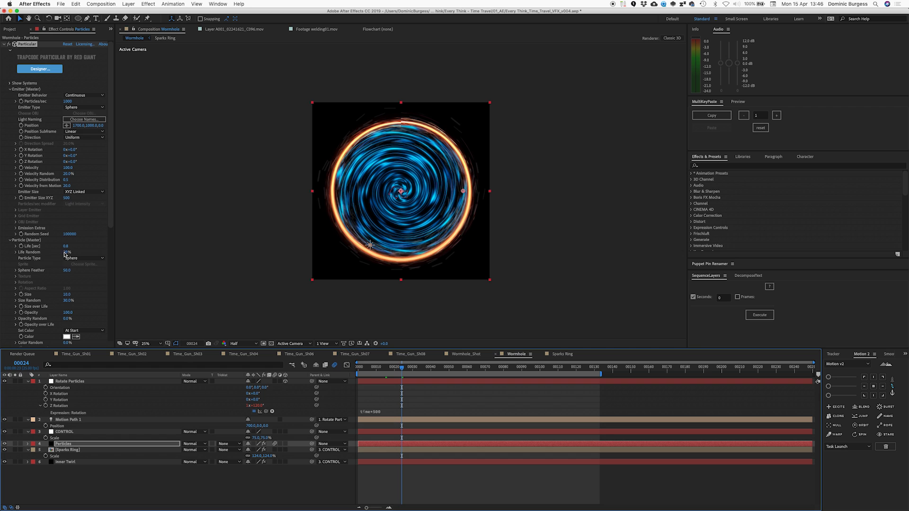
click(67, 198)
click(69, 198)
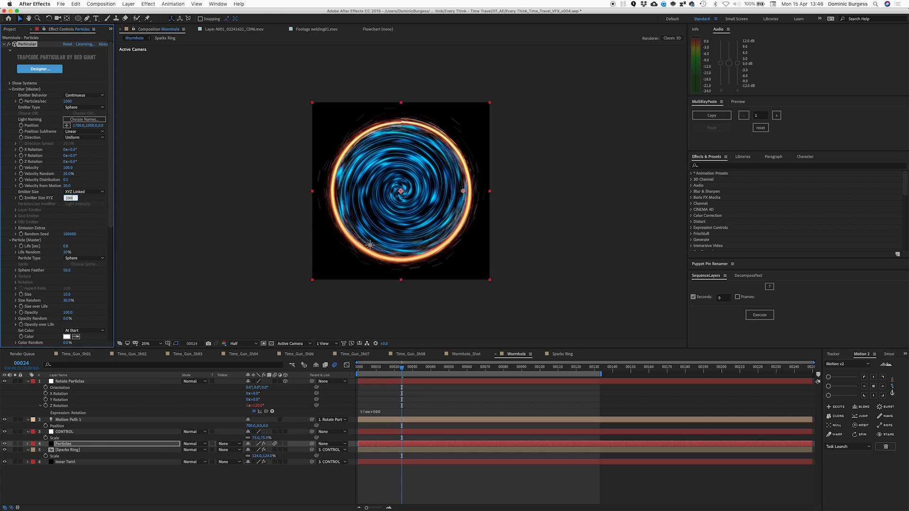
key(Return)
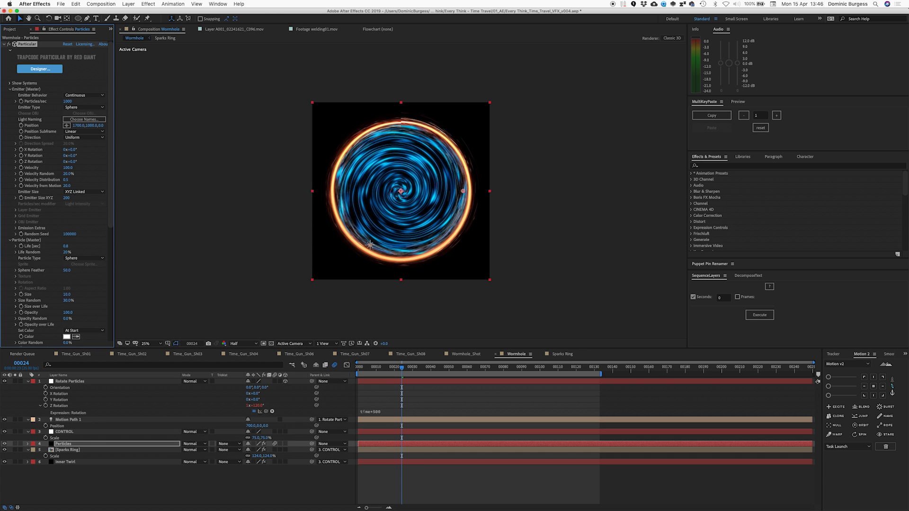
click(5, 446)
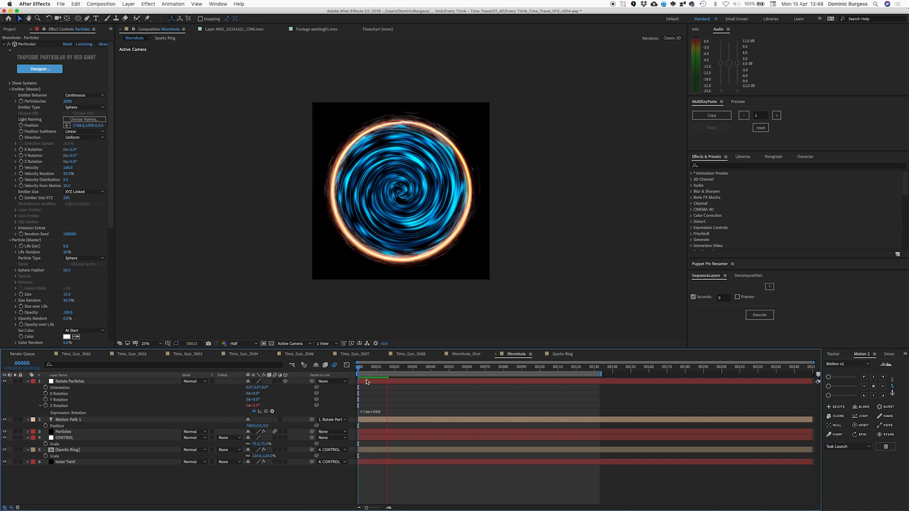
key(space)
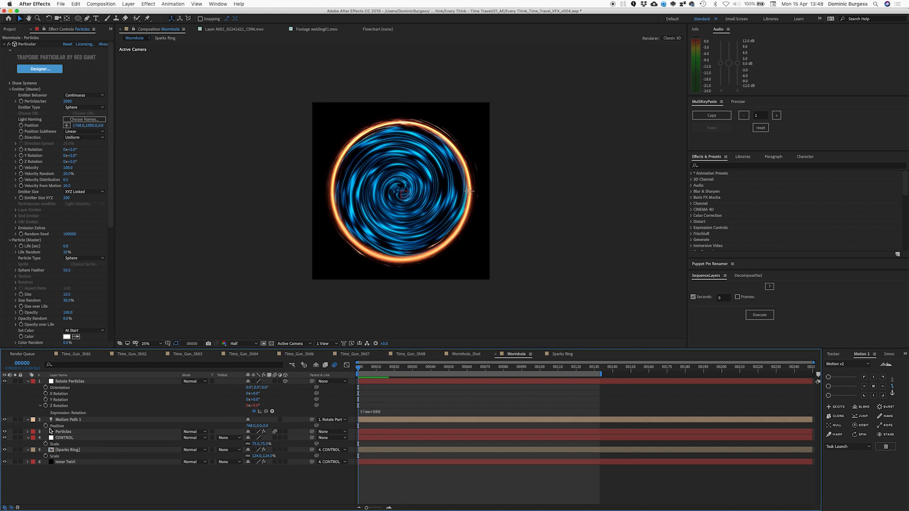
Change the particle color on the Particles layer to orange FFAF00.
click(58, 432)
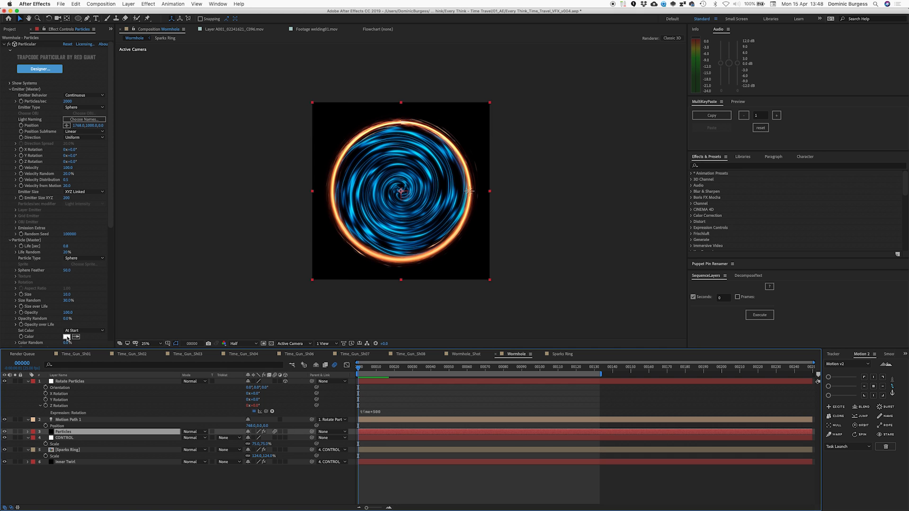
click(67, 337)
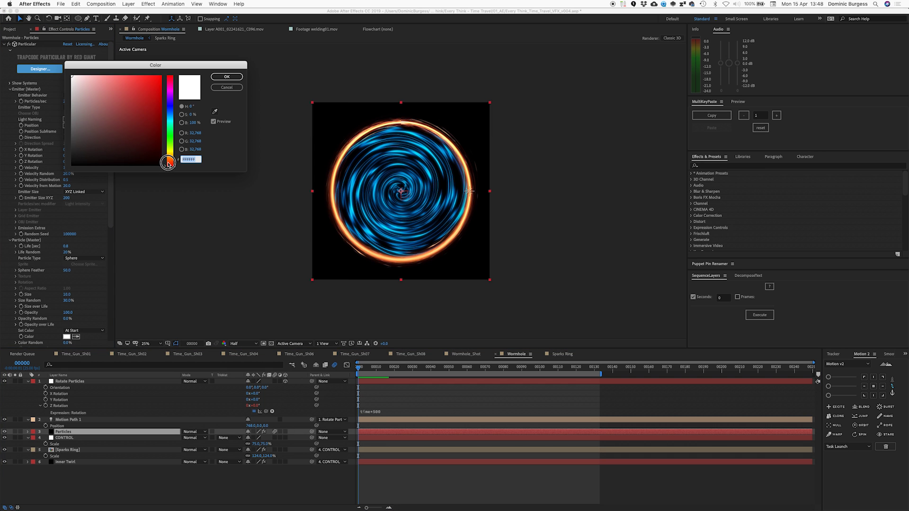
click(169, 158)
click(161, 76)
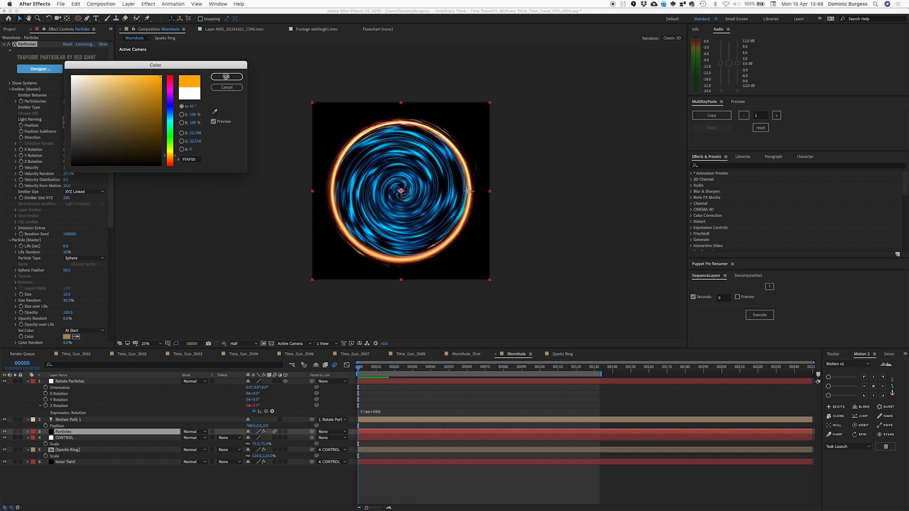
click(228, 77)
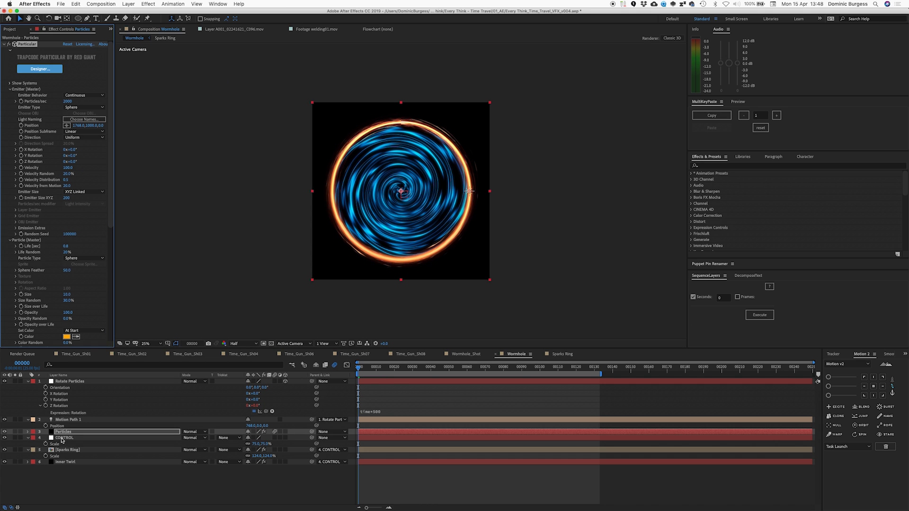
Solo the Particles layer at frame 41 and apply a Glow effect with its amount raised to about 3.
click(15, 432)
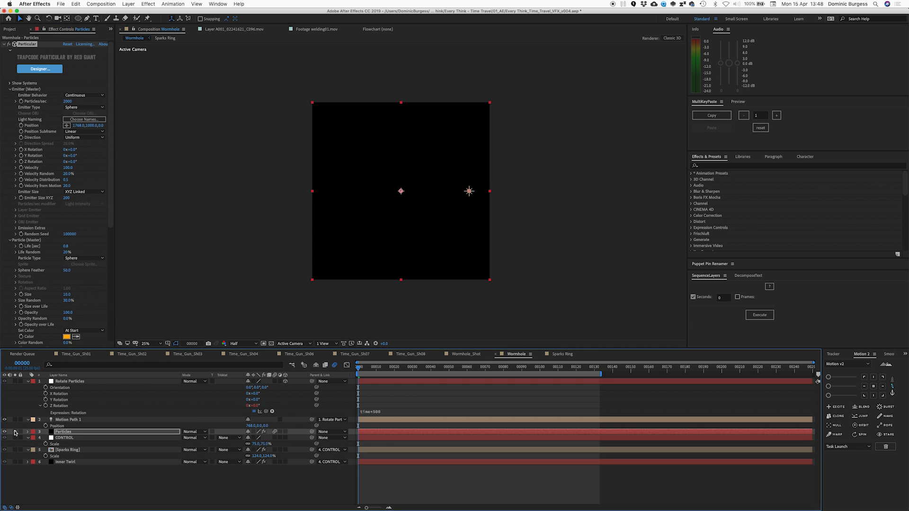
click(432, 369)
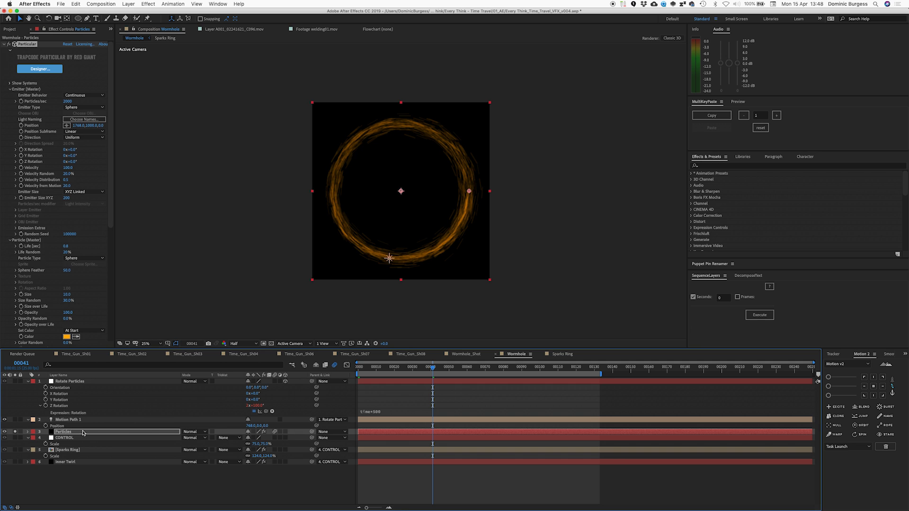
key(ctrl+space)
text(glow)
key(Return)
drag(67, 296, 153, 293)
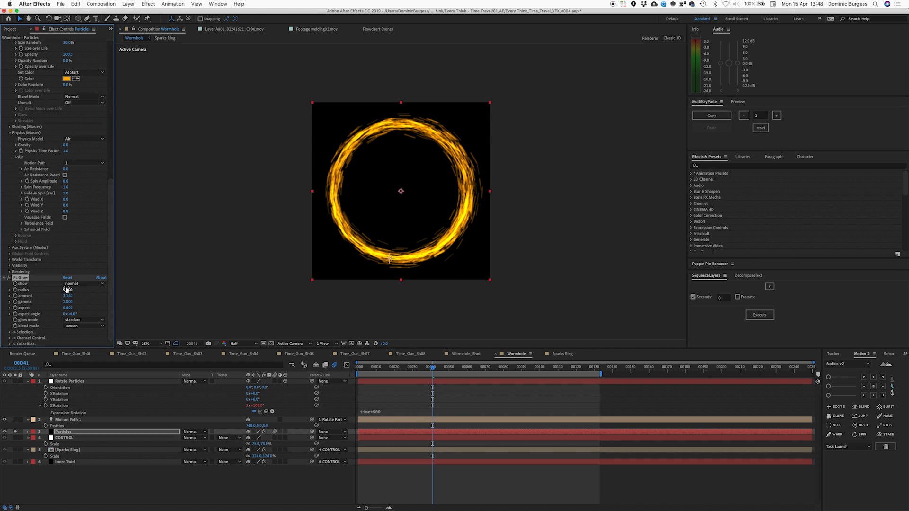
Change the particle color on the Particles layer to a softer orange, about FFA45E.
drag(108, 282, 112, 237)
click(66, 152)
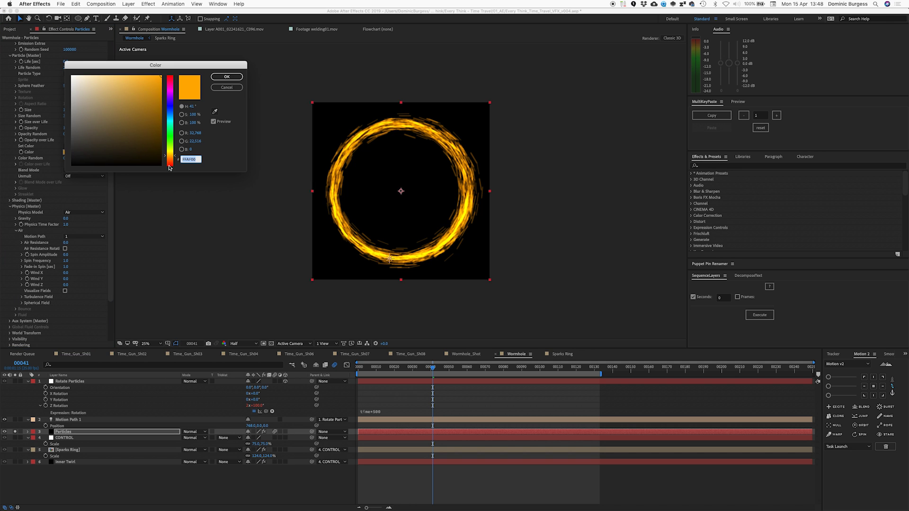
drag(170, 159, 170, 161)
click(129, 74)
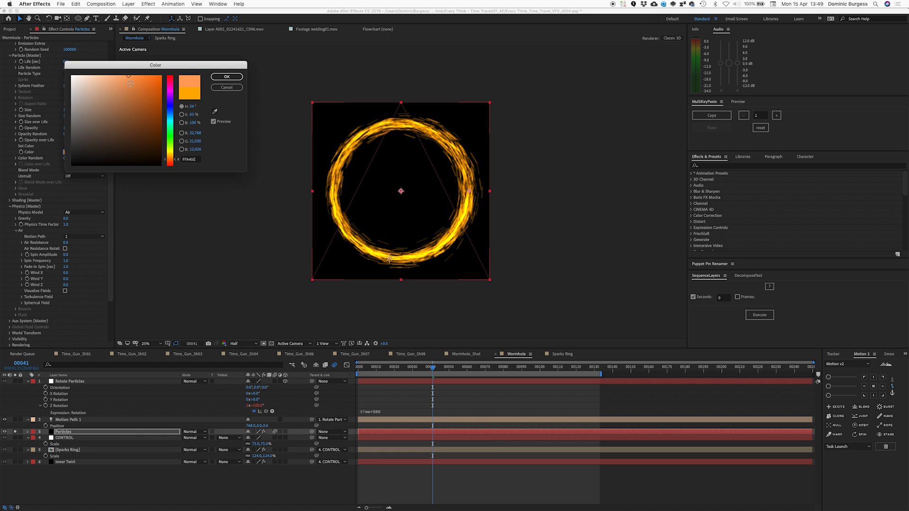
click(222, 77)
click(221, 77)
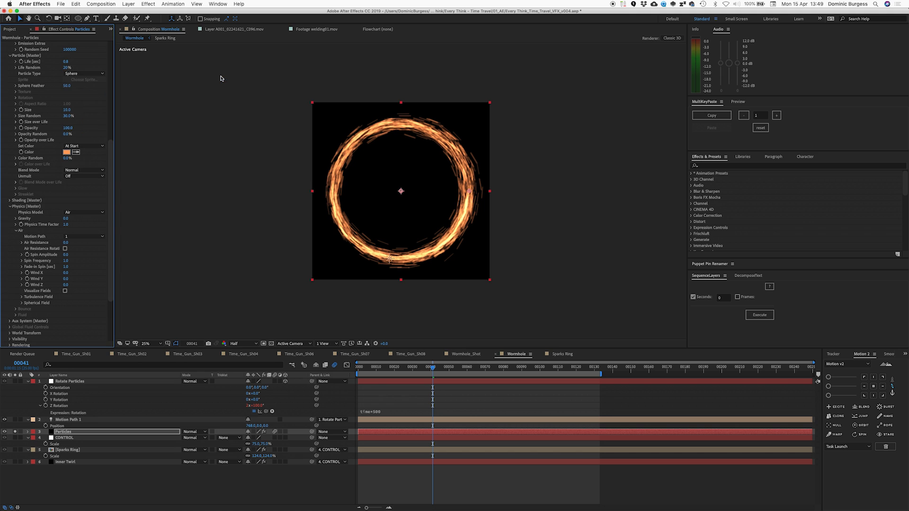
Set the Particular emitter's velocity to 200.
drag(109, 162, 112, 52)
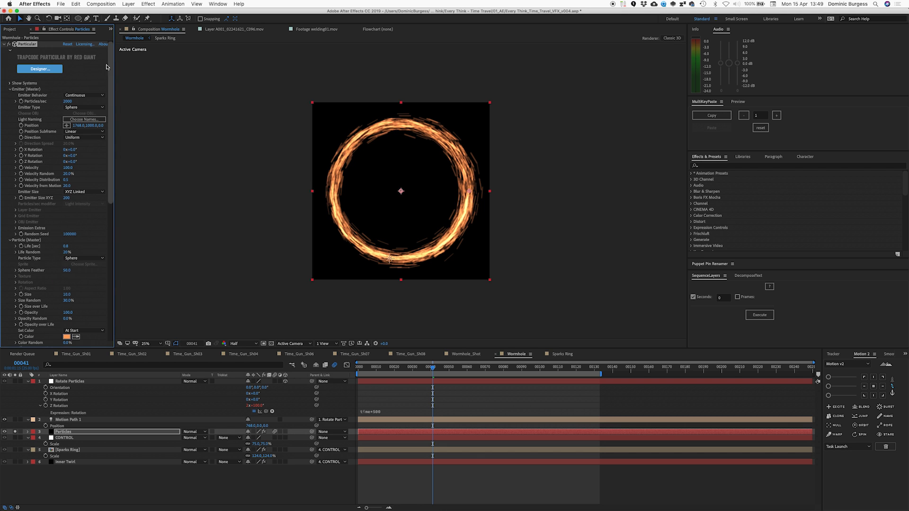
click(69, 168)
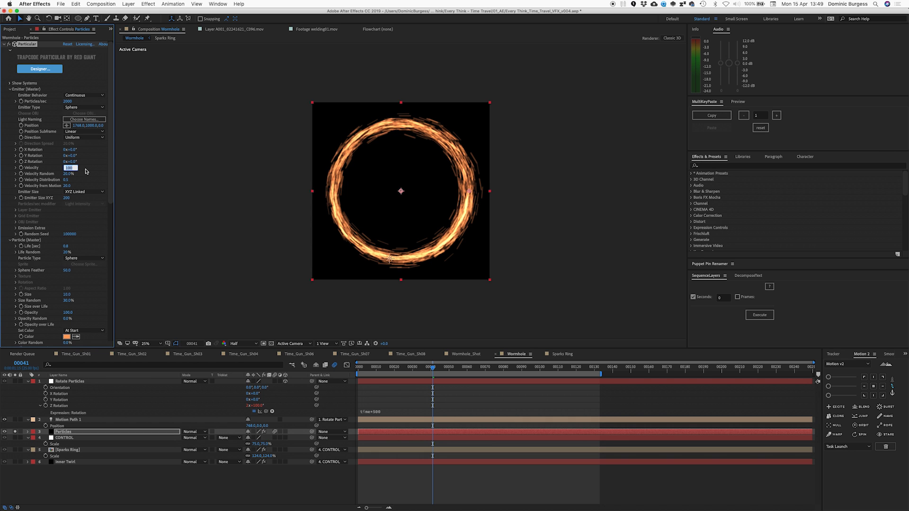
text(200)
key(Return)
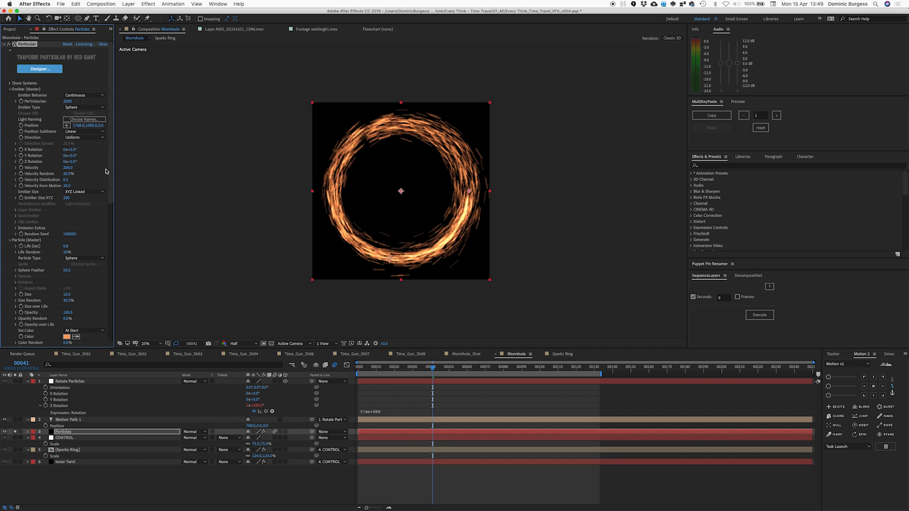
Reduce the emitter size to 100 and set the velocity to 150.
click(68, 198)
key(Return)
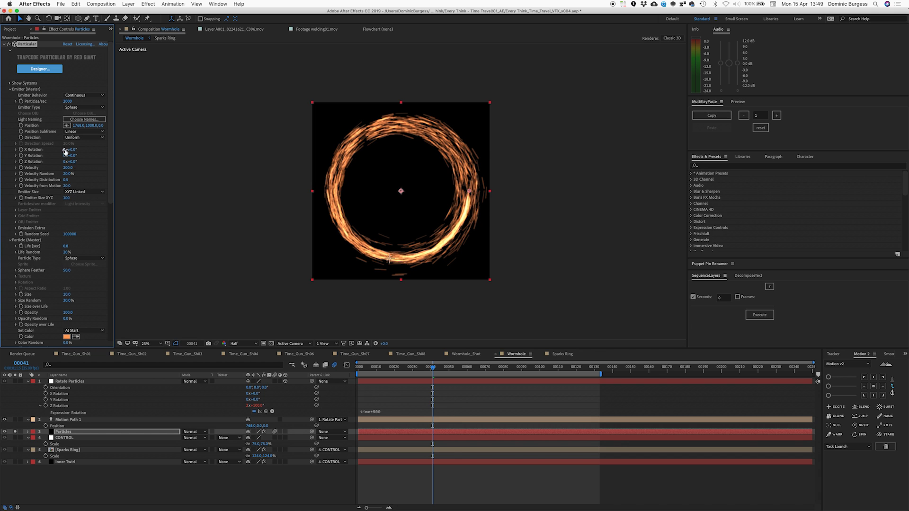
click(68, 168)
key(Return)
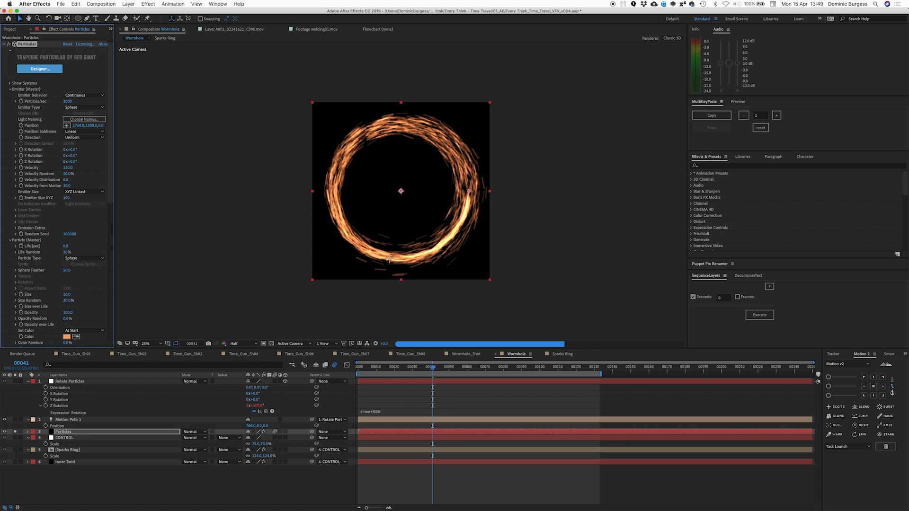
Unsolo the Particles layer and set its blending mode to Add.
click(15, 431)
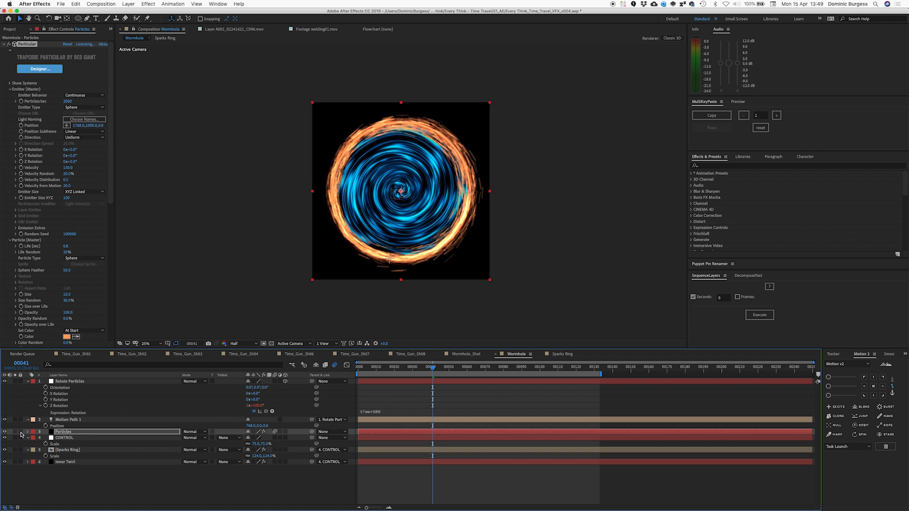
click(198, 449)
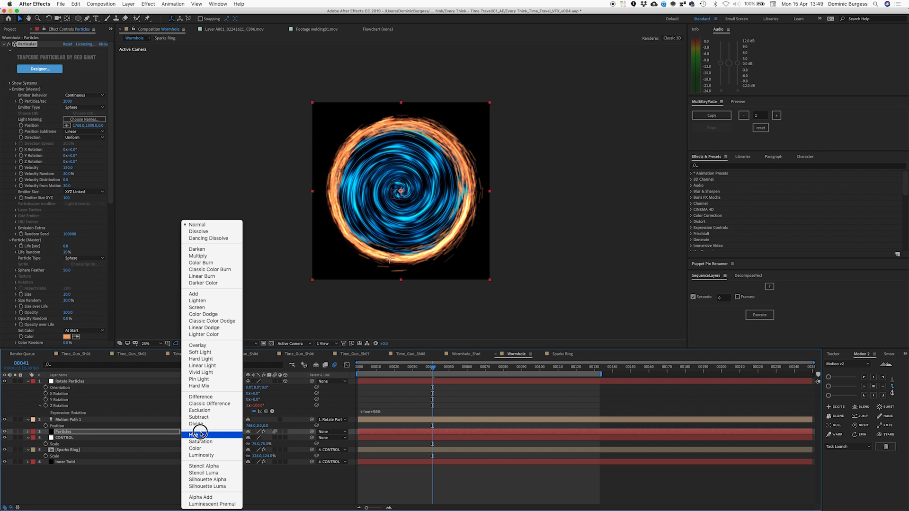
click(197, 295)
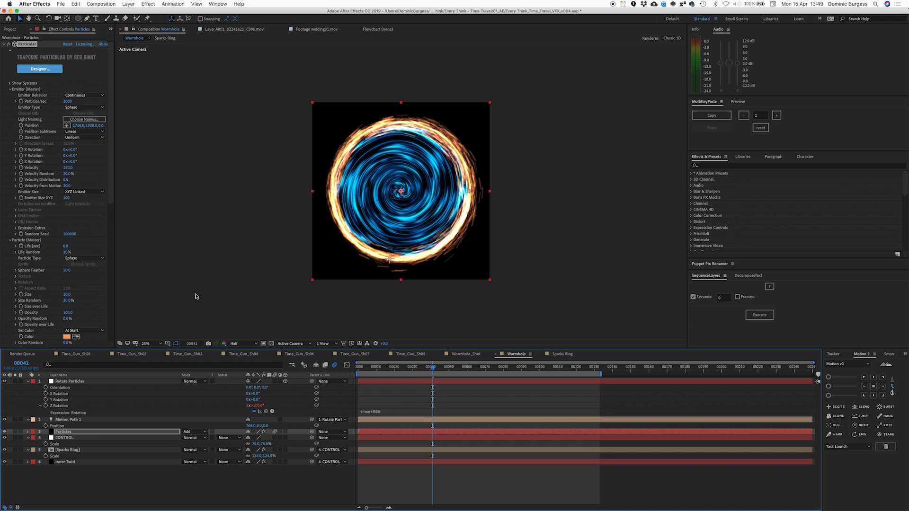
Set the particle size to 5, preview the animation and move to frame 54.
scroll(109, 227, down, 5)
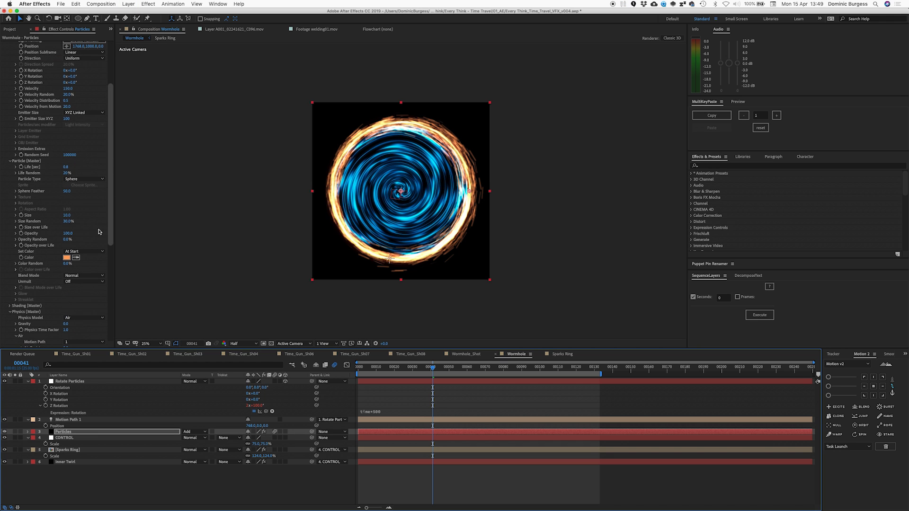
click(66, 216)
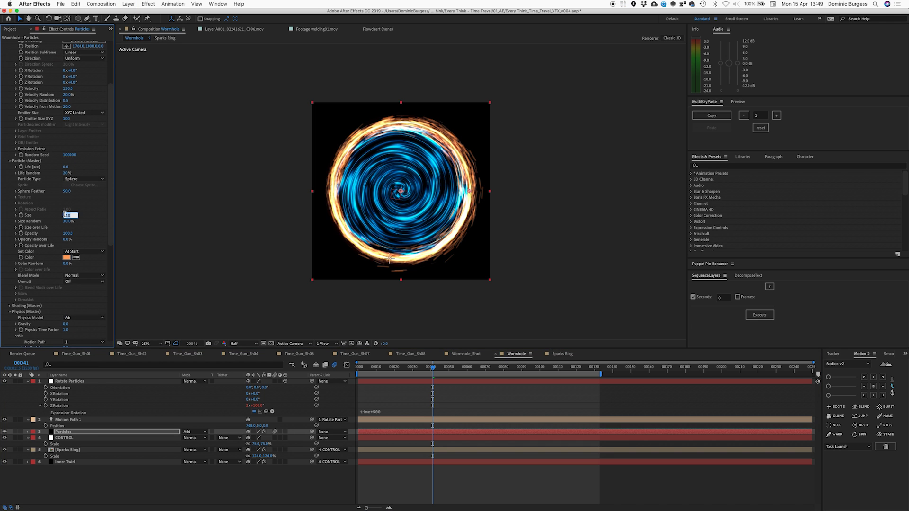
text(5)
key(Return)
key(space)
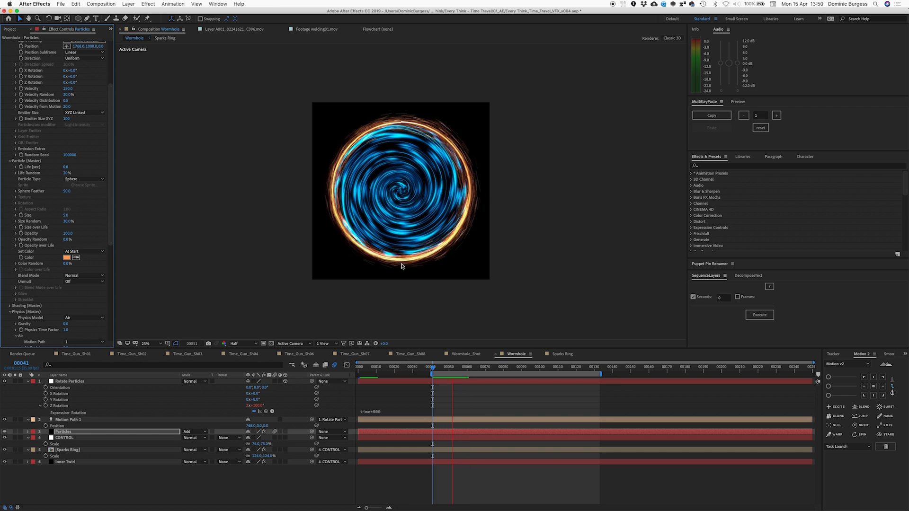
click(451, 368)
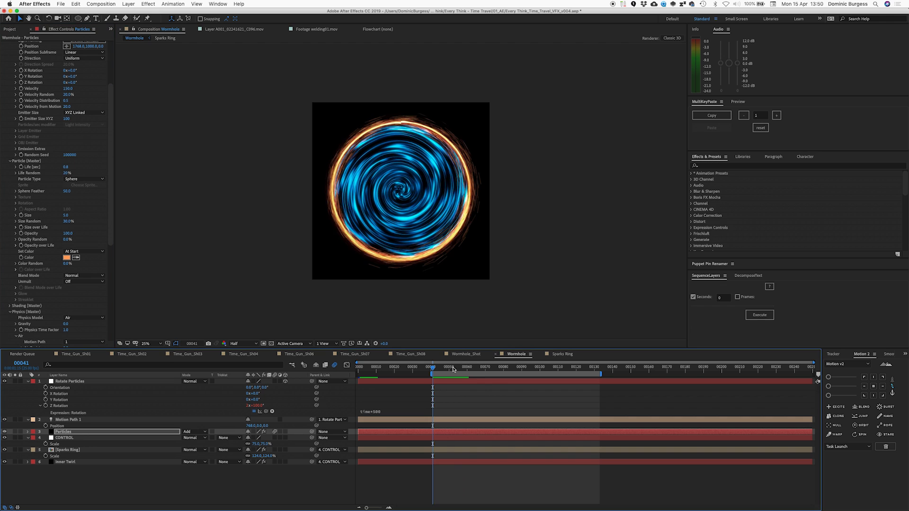
drag(453, 368, 458, 369)
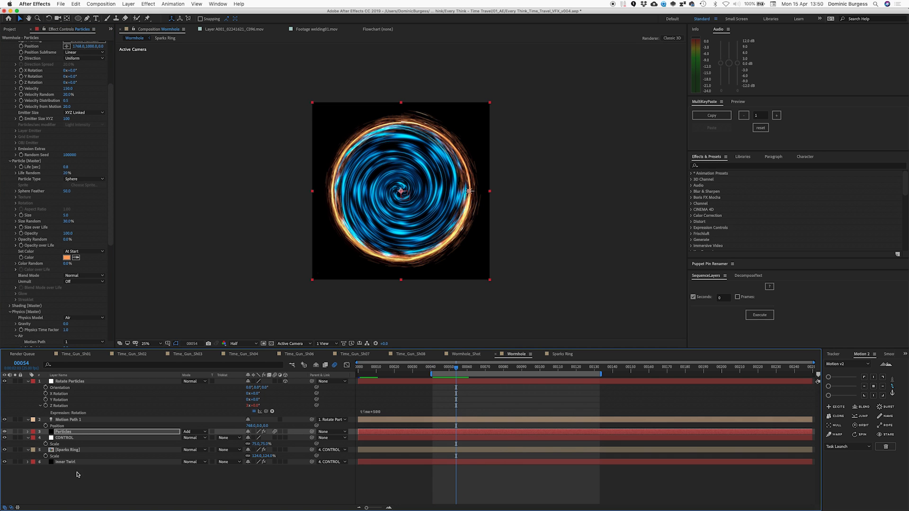
Create a black 2000 x 2000 px solid and place it beneath the Inner Twirl layer.
key(super+y)
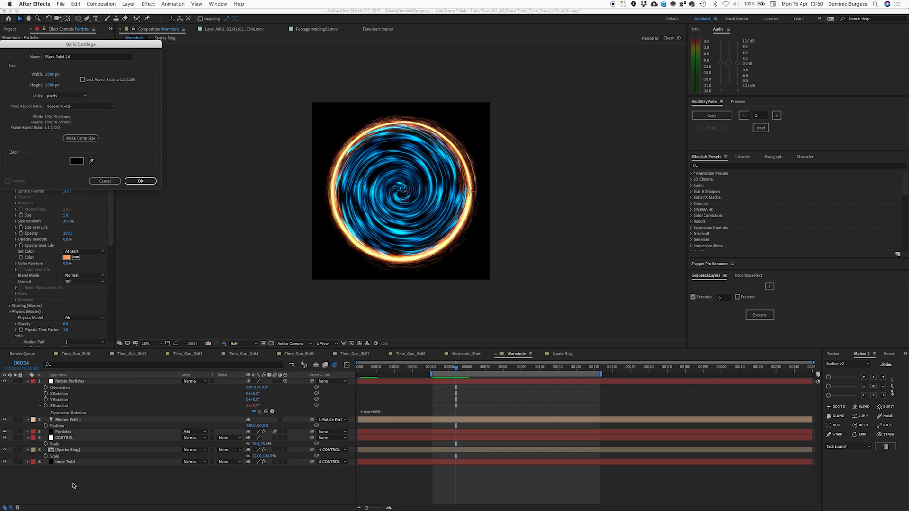
key(Return)
drag(75, 381, 73, 473)
Apply a Gradient Ramp to the new solid, with the Radial Ramp shape and its start point at 1000, 1000.
key(ctrl+space)
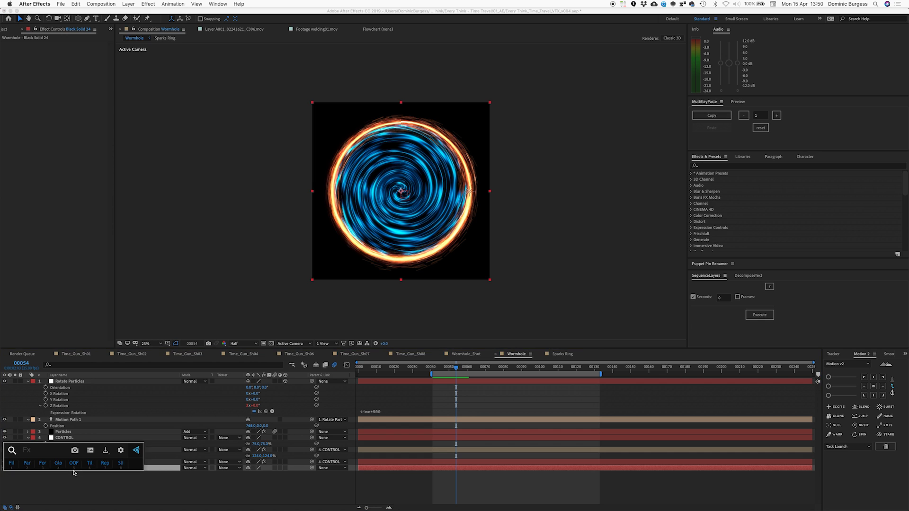
text(ramp)
key(Return)
click(80, 74)
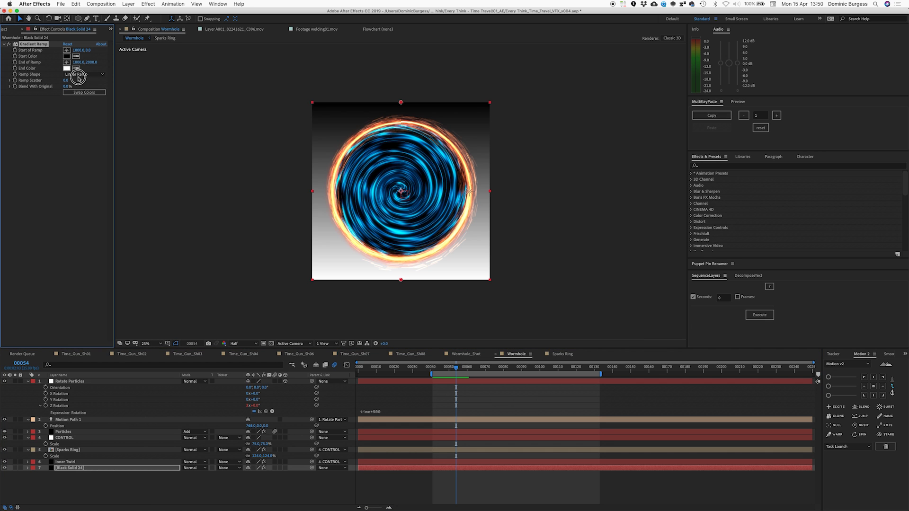
click(78, 89)
click(87, 50)
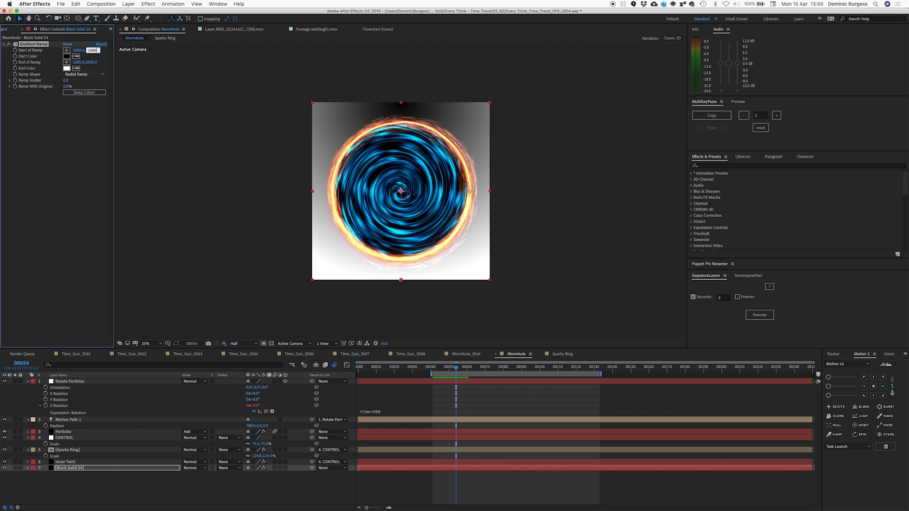
key(Return)
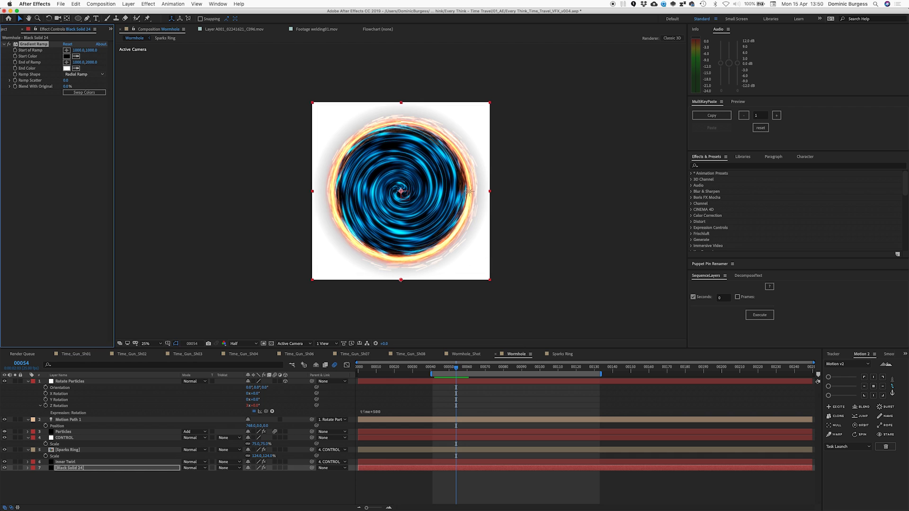
Solo the gradient solid, swap its ramp colors and set the start color to blue 13A4FF.
click(15, 469)
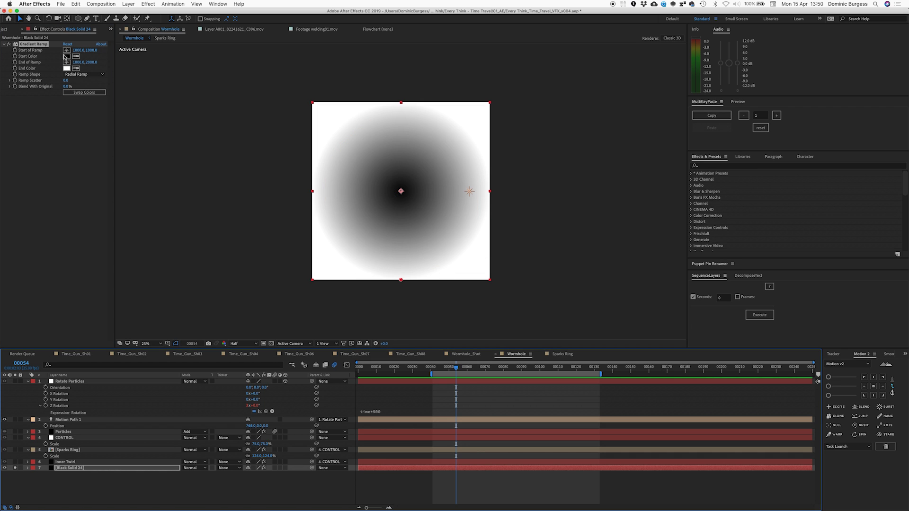
click(76, 92)
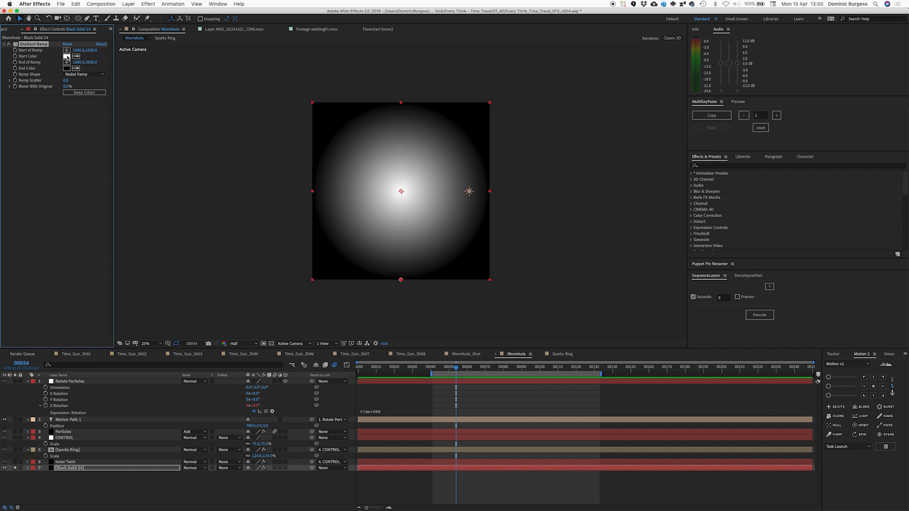
click(67, 57)
click(169, 117)
click(133, 75)
drag(171, 117, 170, 114)
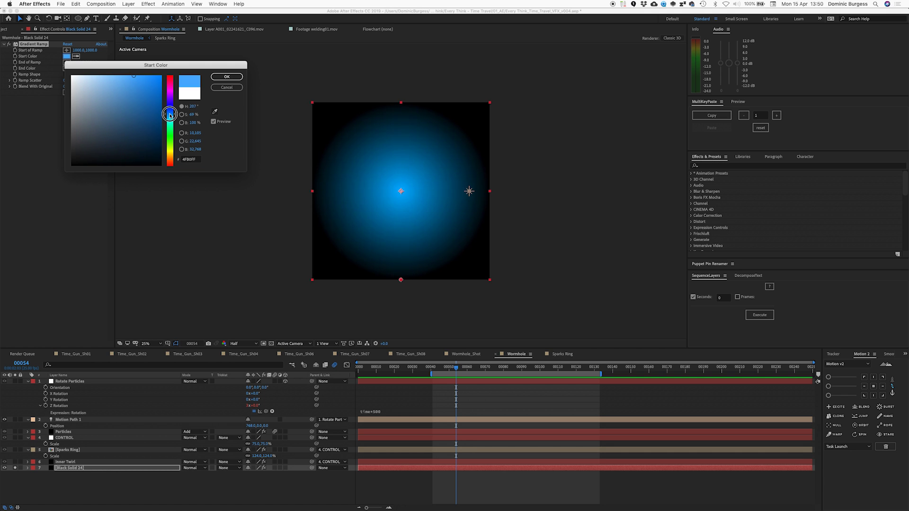
drag(150, 76, 154, 67)
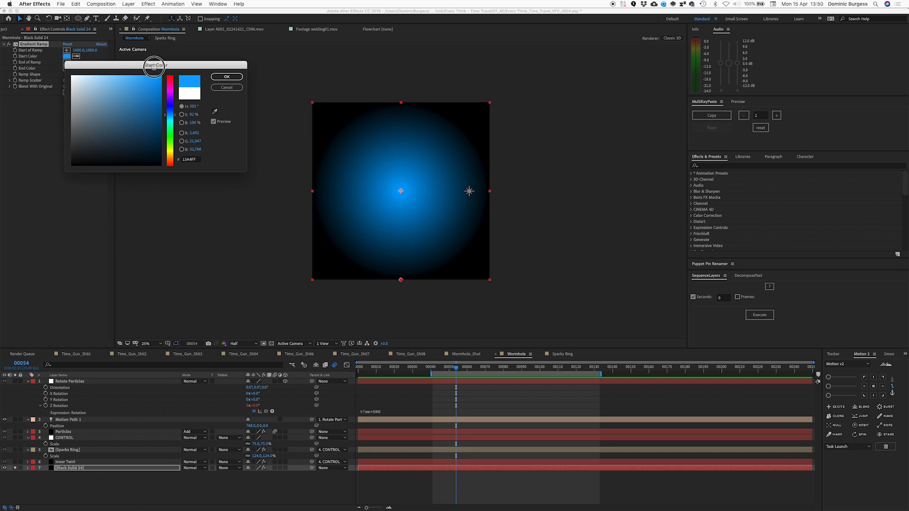
click(227, 77)
Apply Curves to the gradient solid, bend the RGB curve into a gentle S-shape for more contrast, and unsolo the layer.
key(ctrl+space)
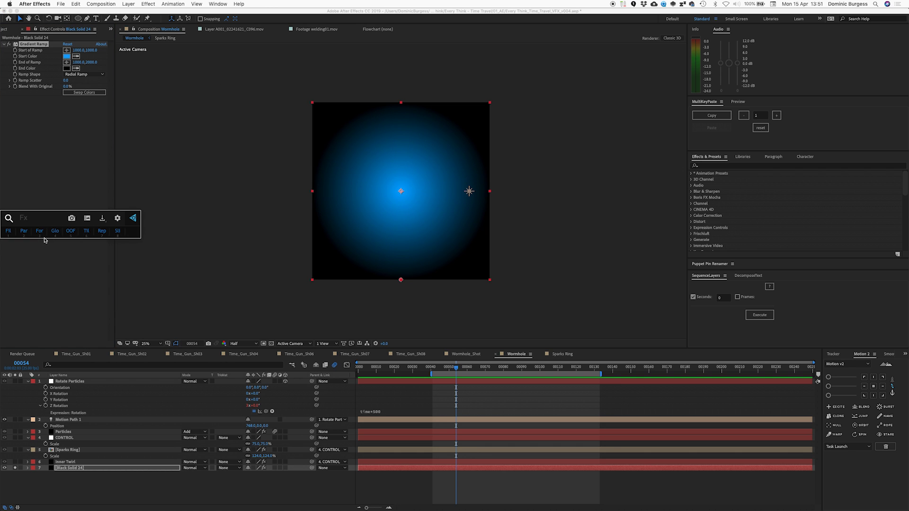
text(tint)
key(Escape)
drag(40, 189, 42, 199)
drag(73, 158, 74, 150)
drag(41, 199, 42, 201)
drag(75, 151, 75, 147)
click(16, 468)
Set the Inner Twirl layer's blending mode to Screen and hide the layer controls in the viewer.
click(67, 462)
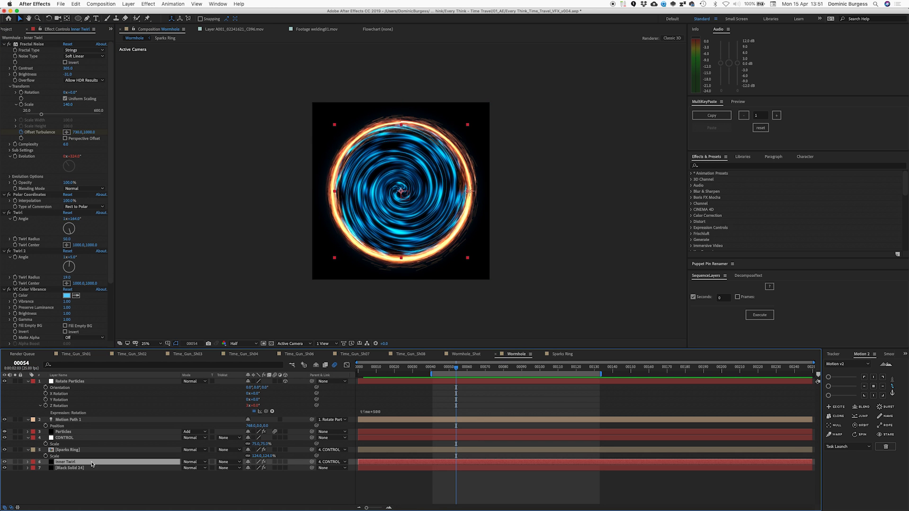
click(197, 462)
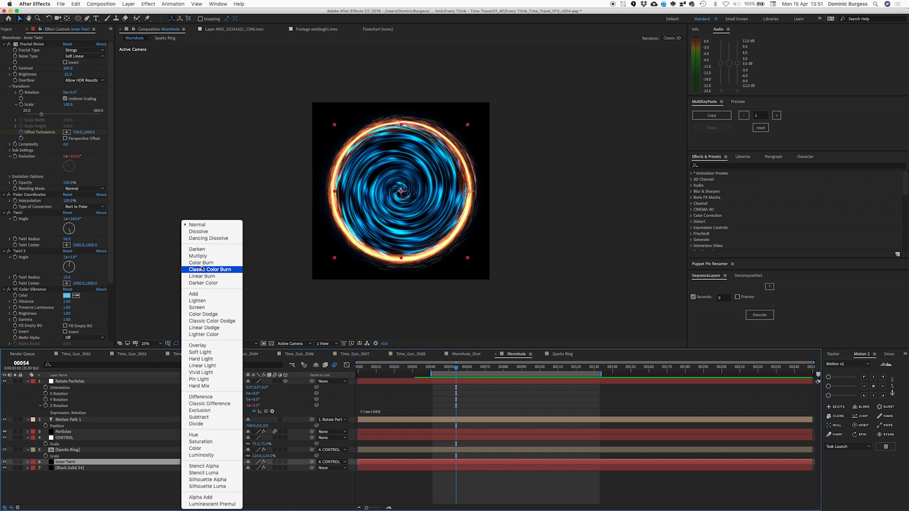
click(202, 308)
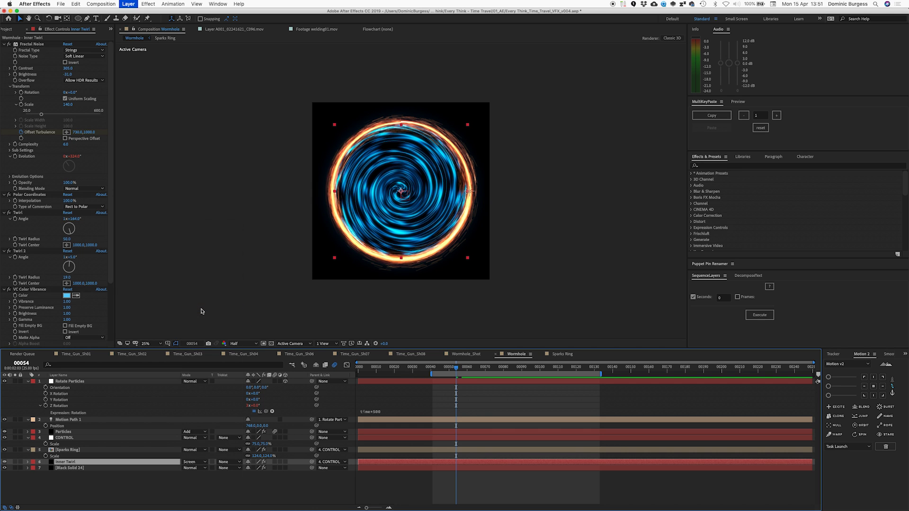
key(super+shift+h)
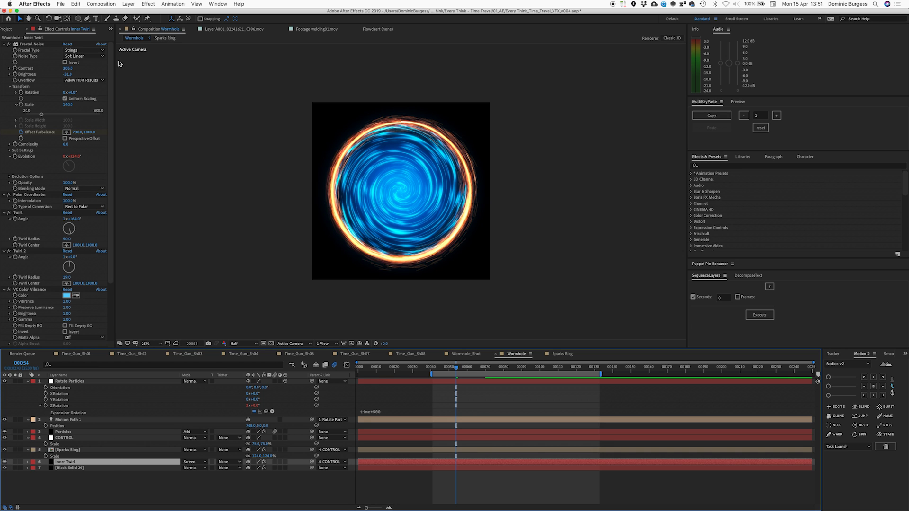
Try swapping the ramp colors on the gradient solid, then swap them back.
click(82, 468)
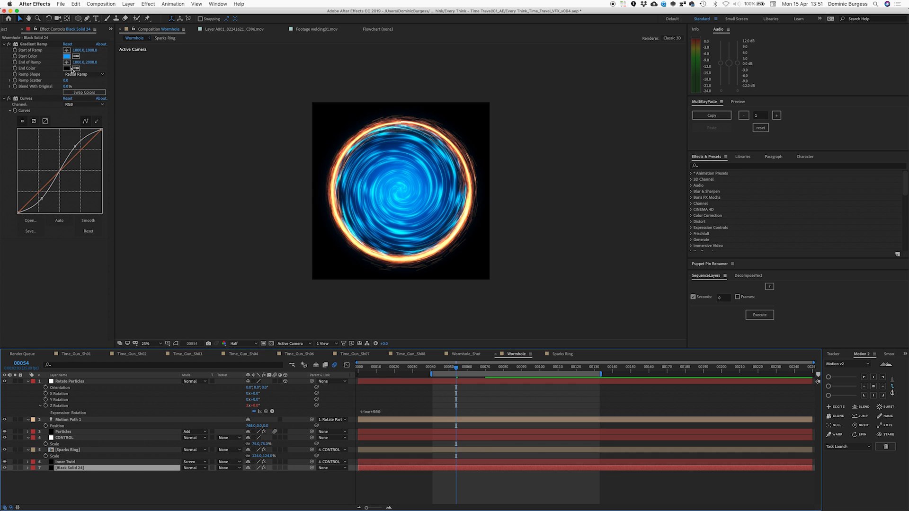
click(88, 81)
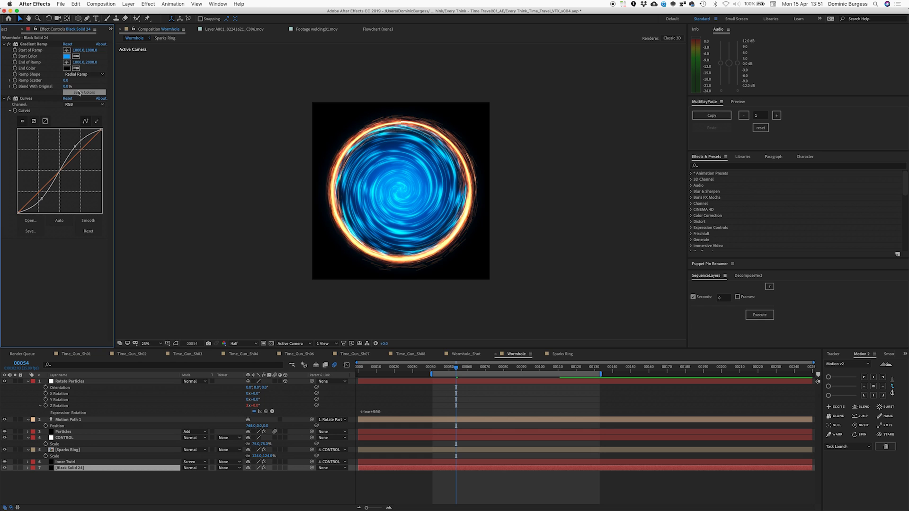
click(79, 92)
click(79, 92)
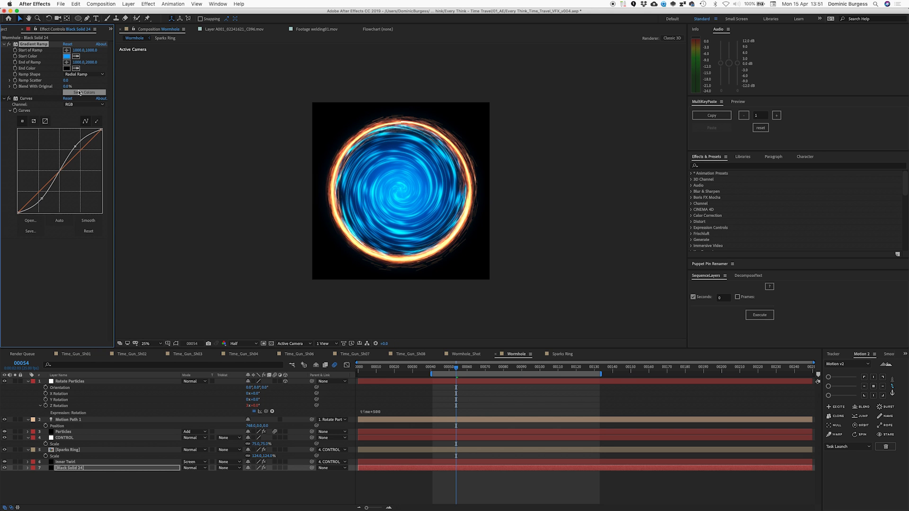
Add a full-size elliptical mask to the gradient solid.
click(65, 469)
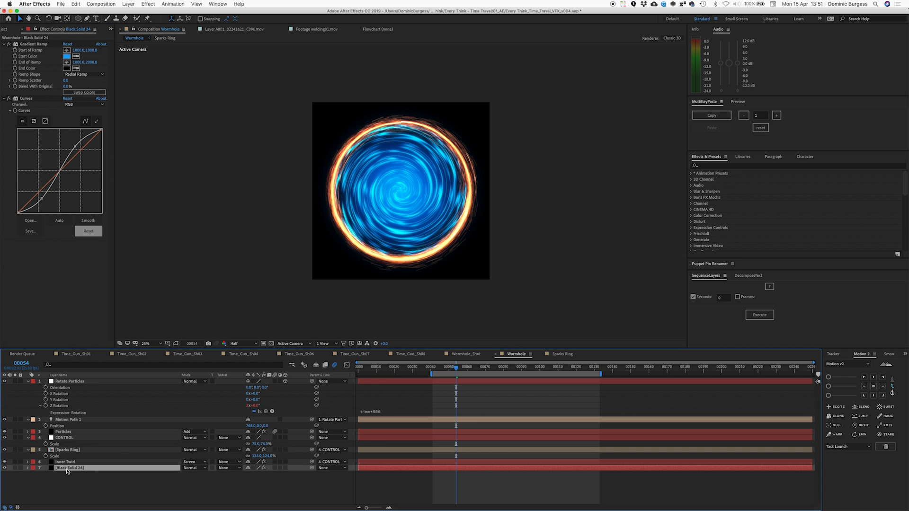
double_click(78, 18)
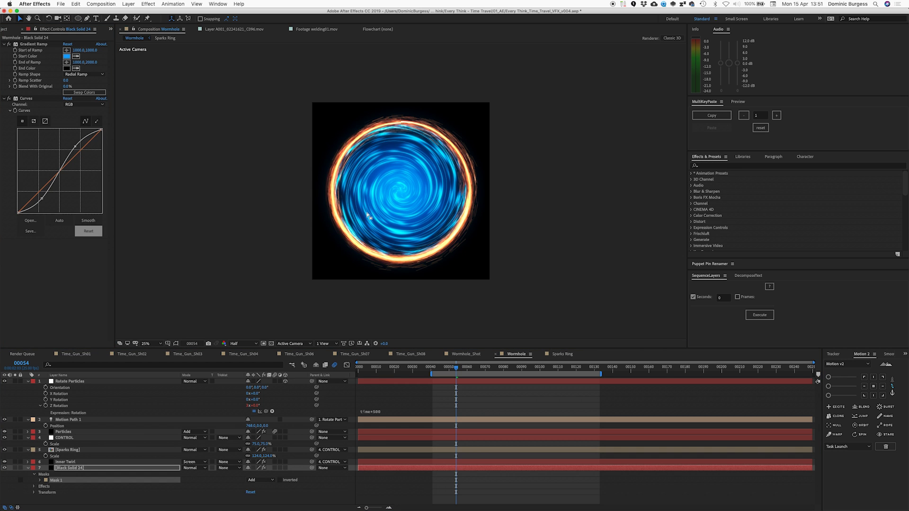
Shrink the gradient solid's elliptical mask to fit the glowing ring, feather it by 50 pixels, and collapse the CONTROL and Sparks Ring properties.
click(373, 229)
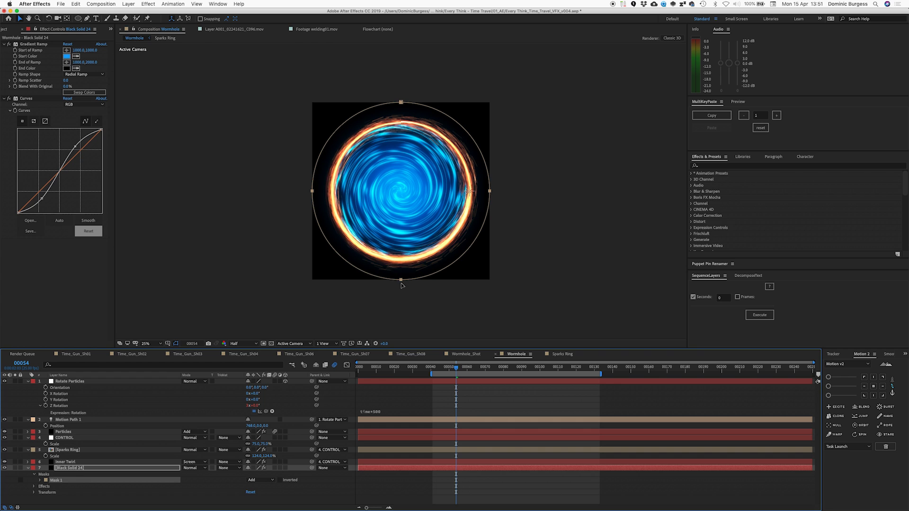
drag(311, 280, 334, 269)
key(f)
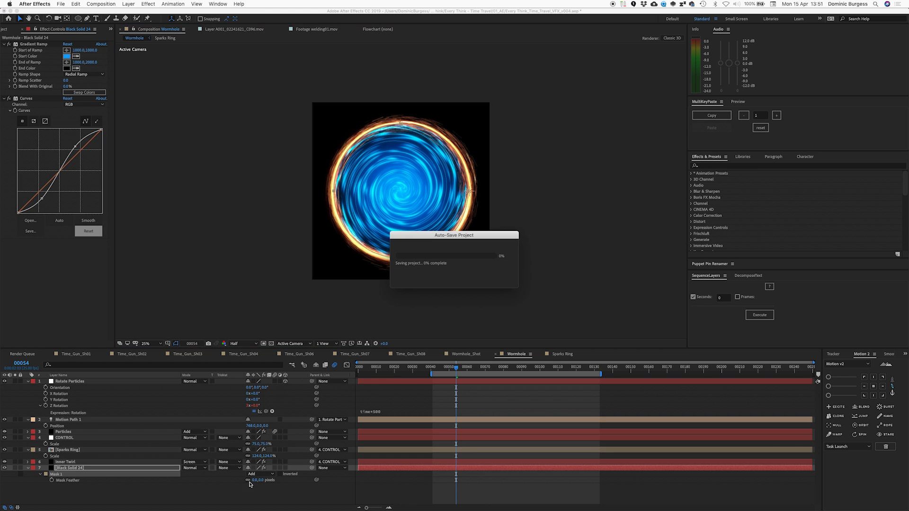
click(255, 480)
text(50)
key(Return)
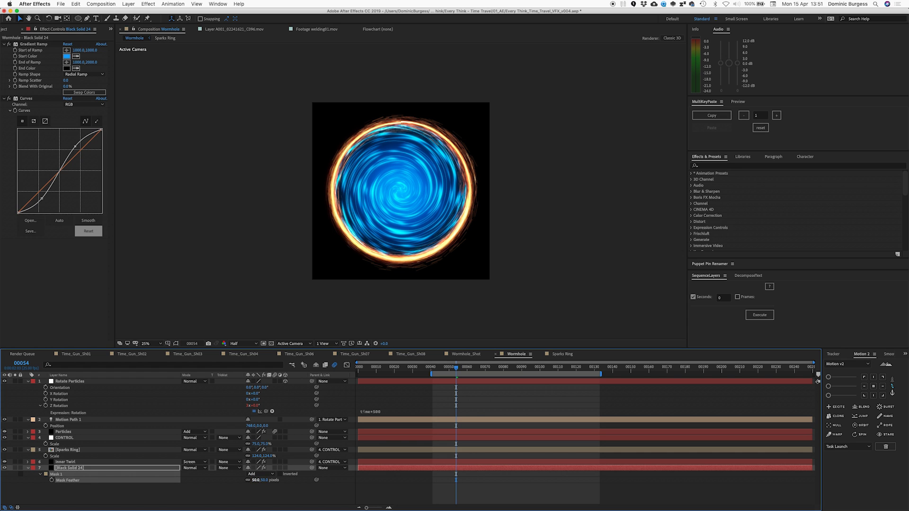
click(28, 438)
click(28, 444)
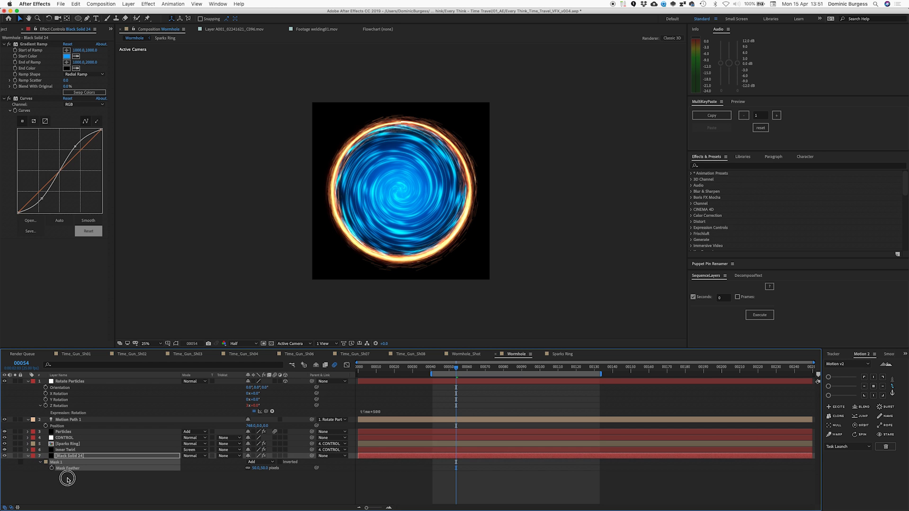
Create an adjustment layer and place it between the CONTROL and Sparks Ring layers to treat the seam at the ring's top.
scroll(400, 130, up, 4)
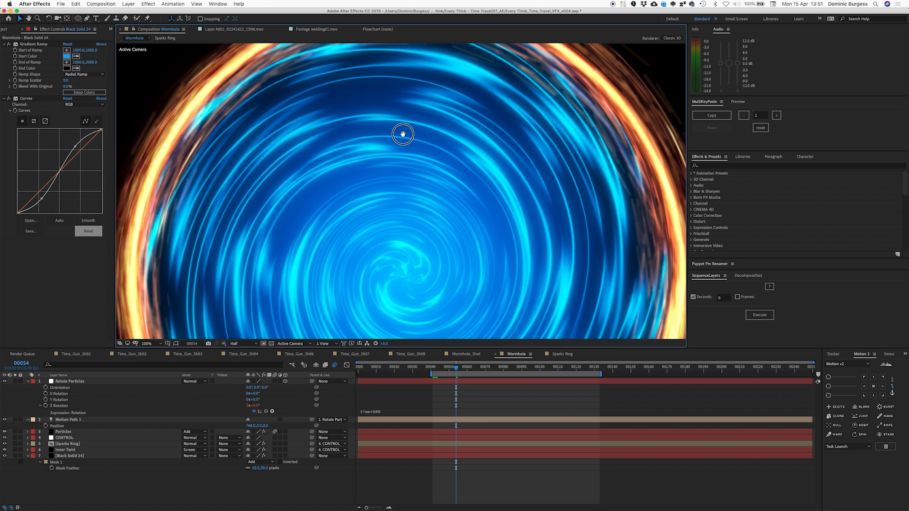
drag(402, 134, 410, 187)
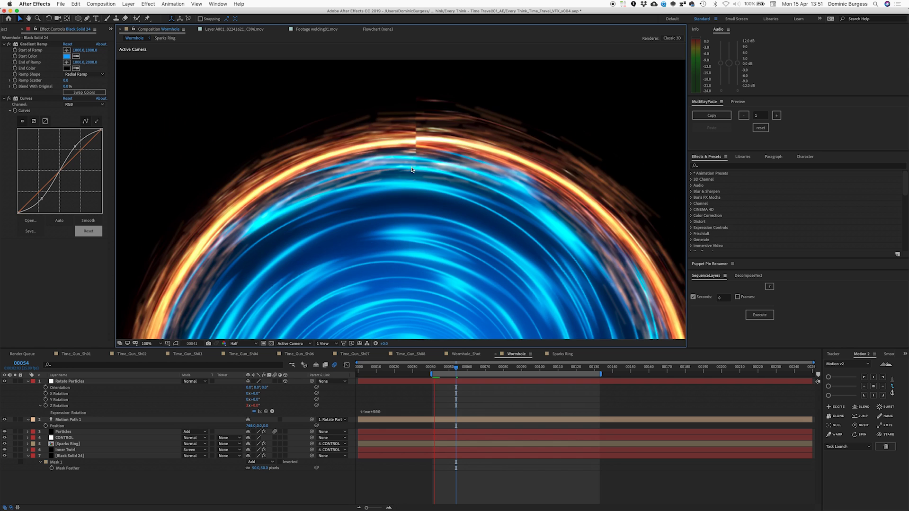
click(438, 370)
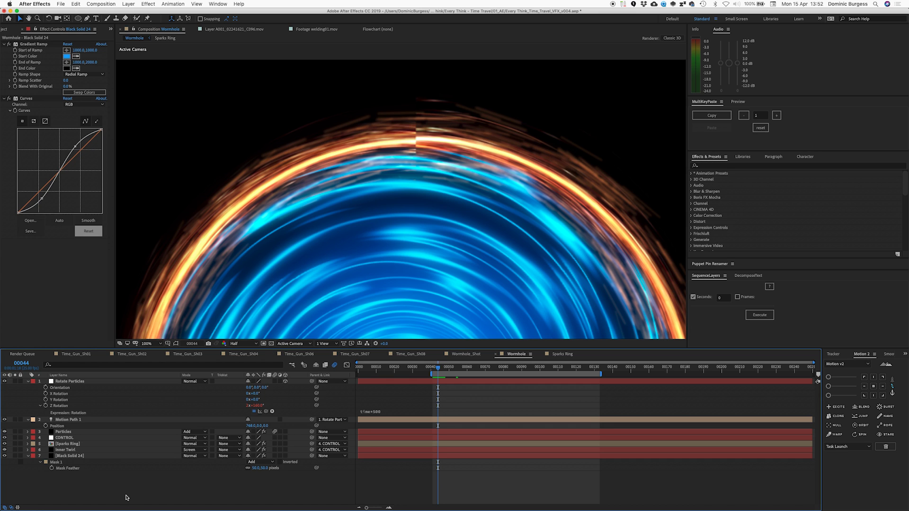
key(super+y)
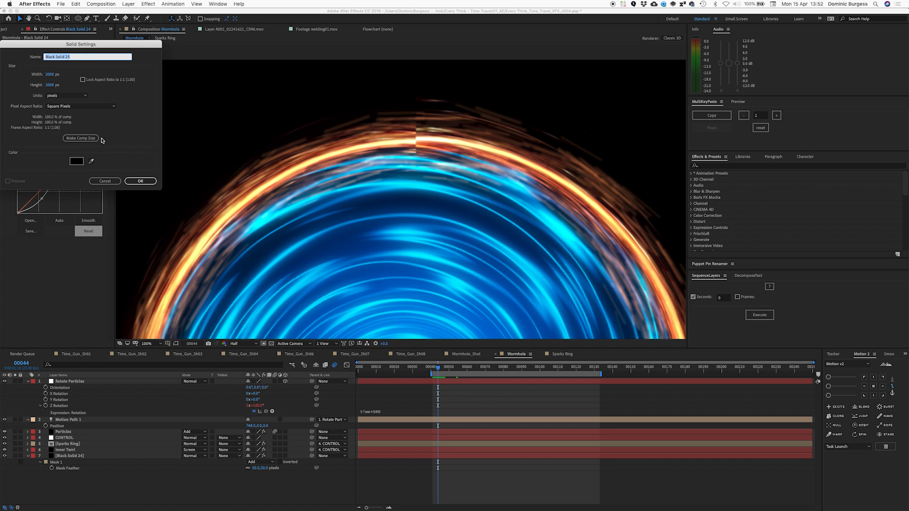
key(Escape)
right_click(128, 480)
right_click(127, 480)
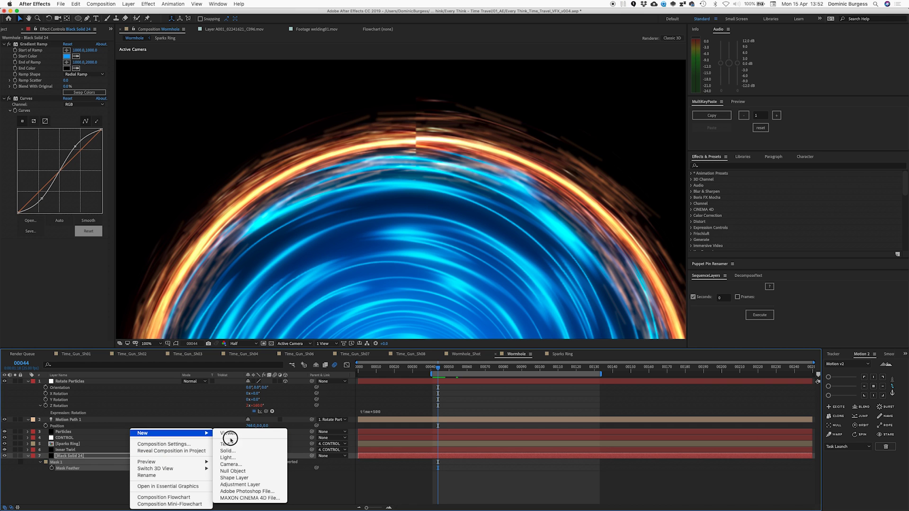
click(150, 478)
key(super+alt+y)
drag(71, 456, 74, 444)
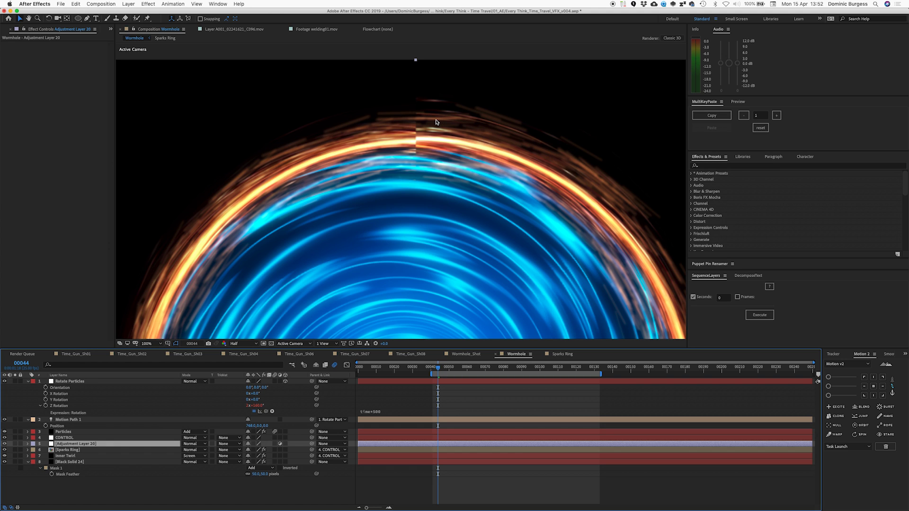
Apply Directional Blur to the adjustment layer with a direction of 90° and a blur length of 23.1.
key(ctrl+space)
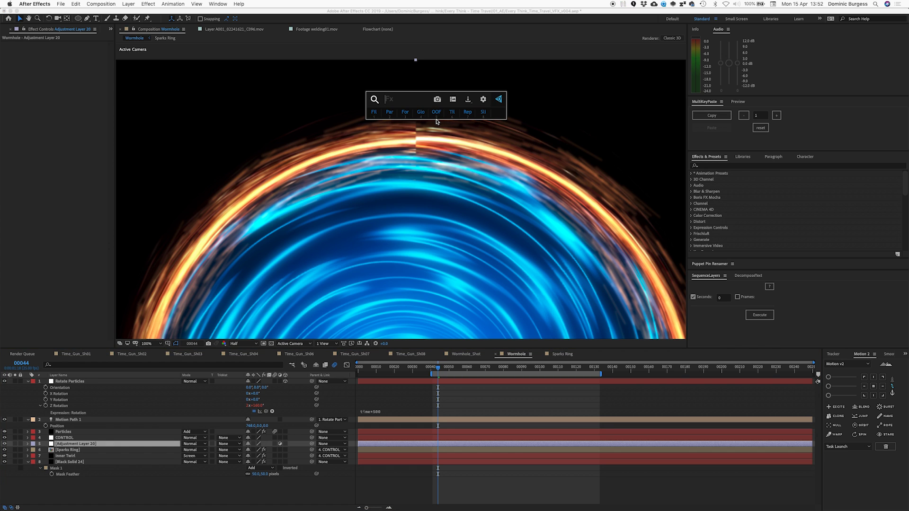
text(dire)
click(436, 121)
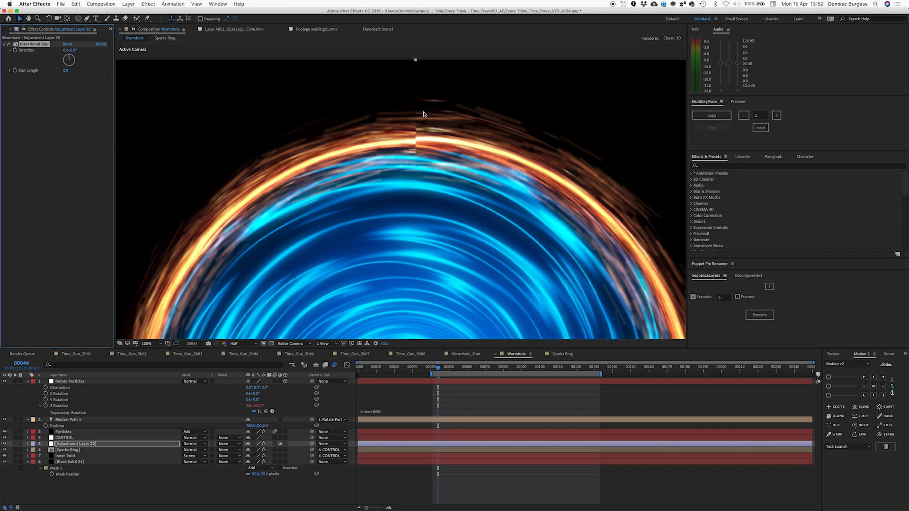
click(73, 51)
text(90)
key(Return)
drag(66, 71, 158, 78)
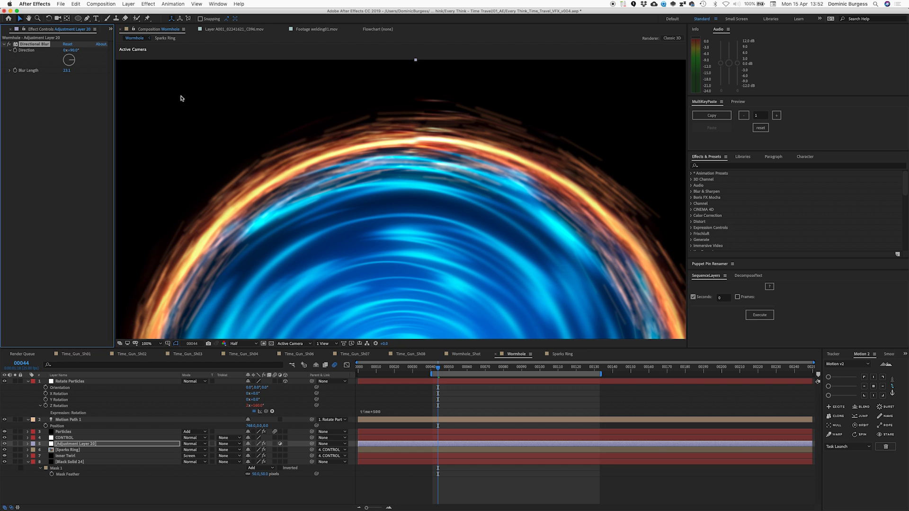
Mask the adjustment layer with a narrow rectangle over the ring's top seam, feather it by 50 pixels, and hide the layer controls.
key(q)
drag(397, 80, 441, 218)
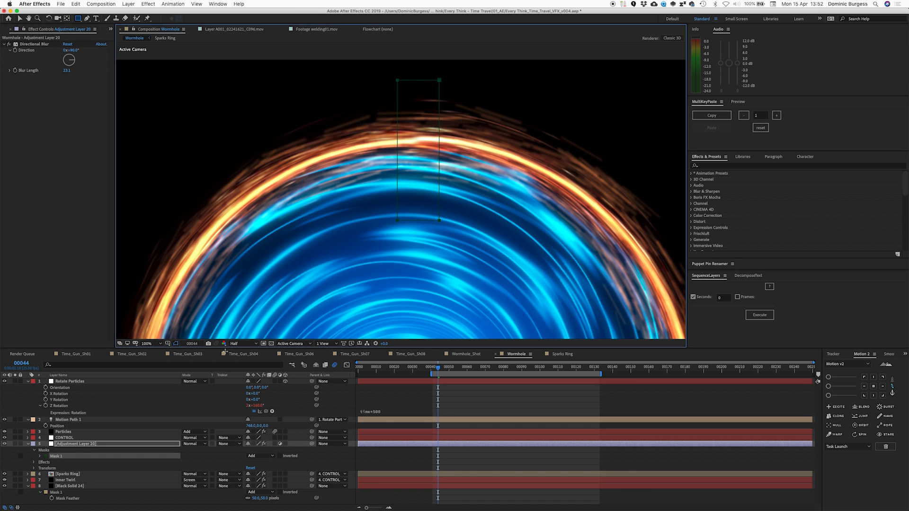
key(f)
click(256, 456)
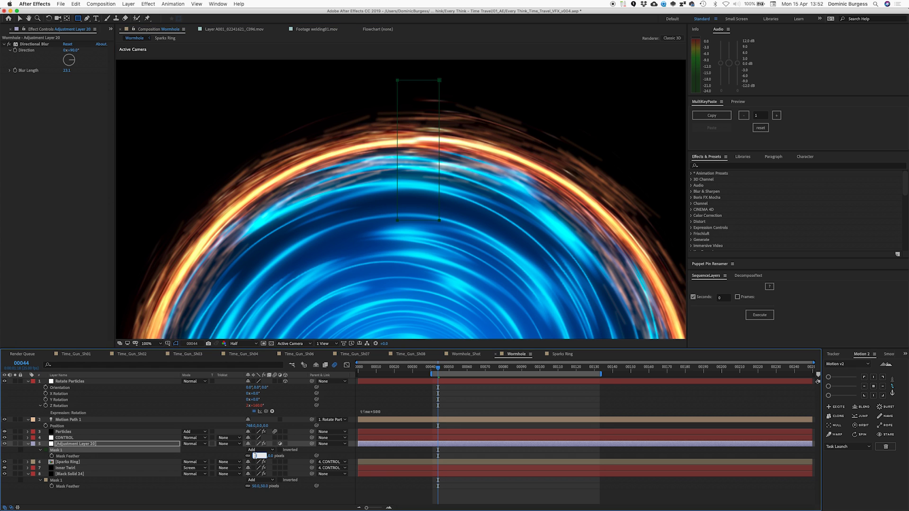
text(50)
key(Return)
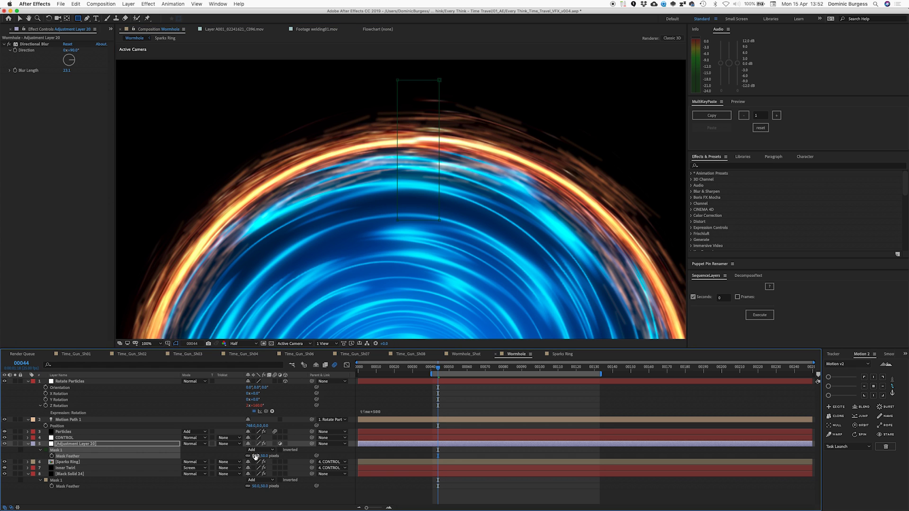
key(super+shift+h)
key(comma)
key(comma)
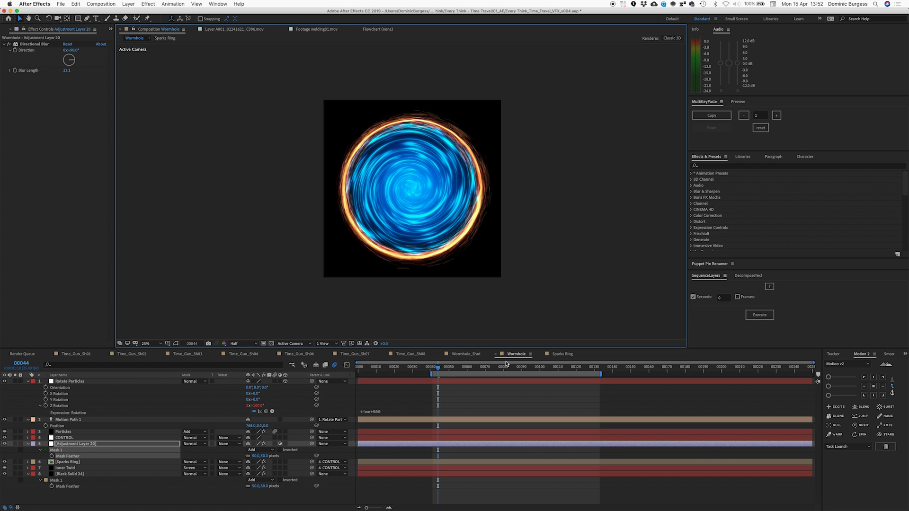
Place the Wormhole comp above the footage in the Wormhole_Shot comp and make it a 3D layer.
click(466, 354)
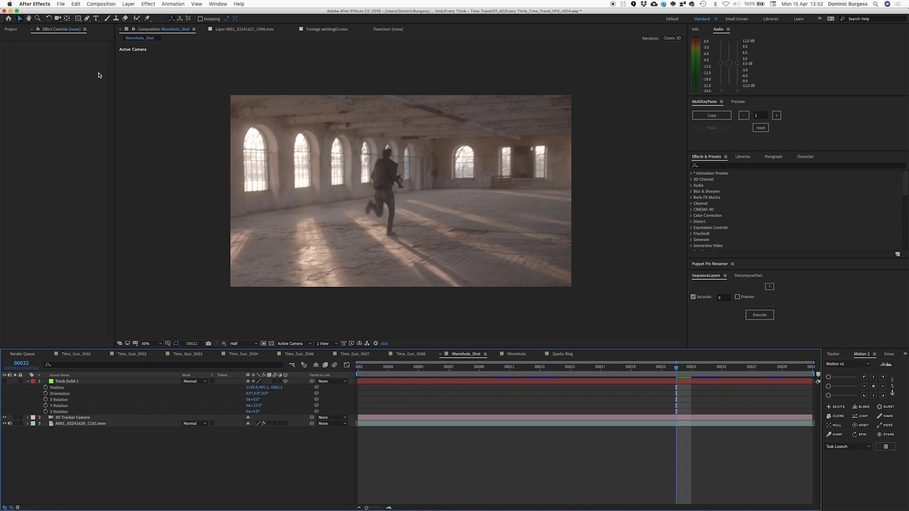
click(10, 28)
drag(26, 217, 71, 421)
click(285, 423)
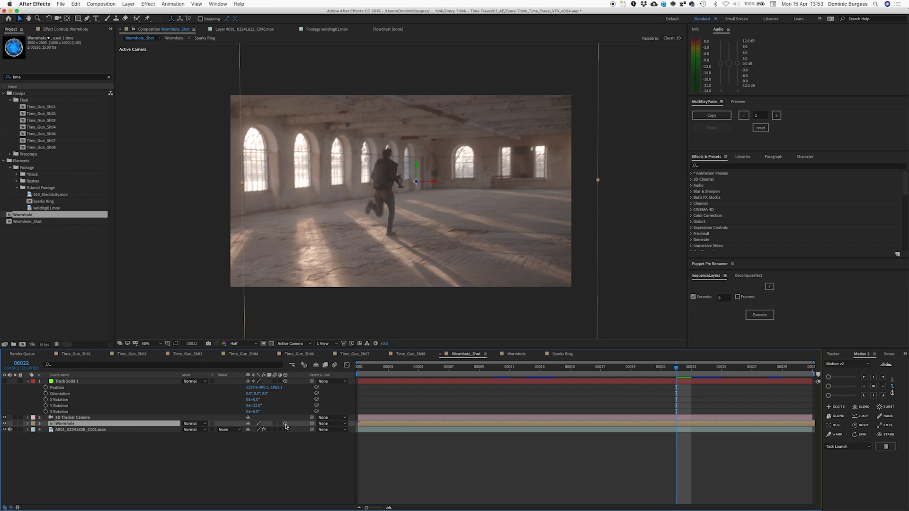
Copy the position, orientation and rotation values from Track Solid 1 to the Wormhole layer.
click(75, 382)
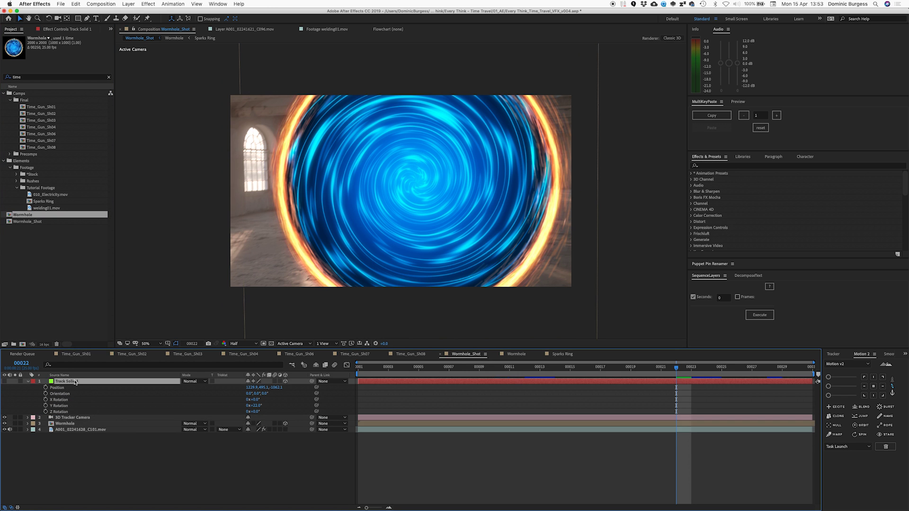
click(70, 388)
shift+click(67, 413)
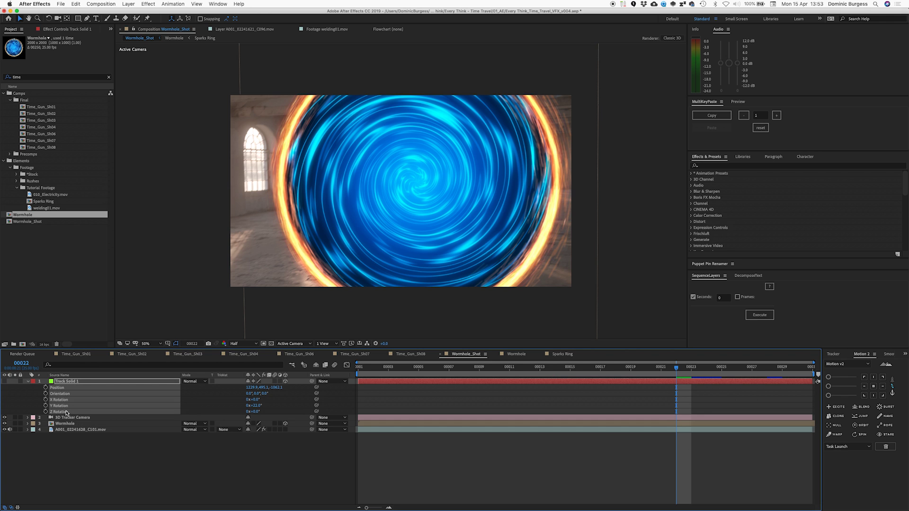
click(65, 424)
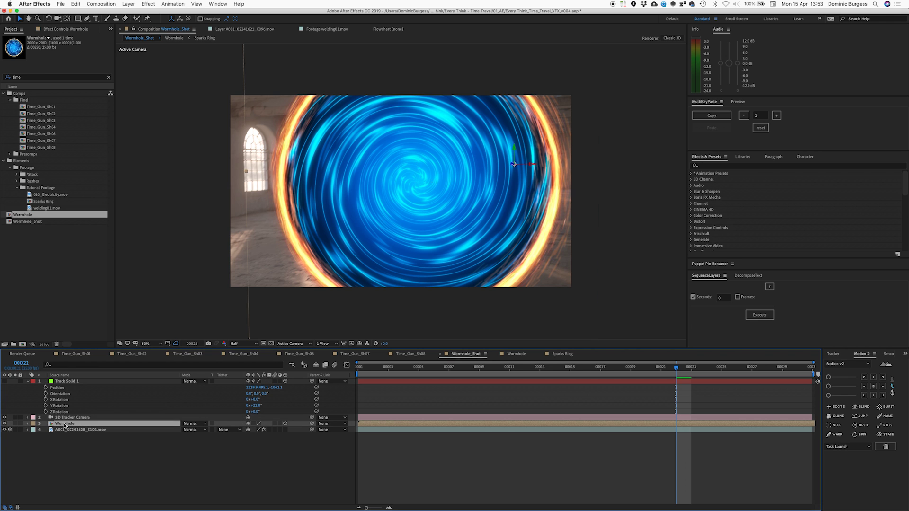
key(ctrl+v)
Scale the Wormhole layer down to 10%, trying 20% first.
key(s)
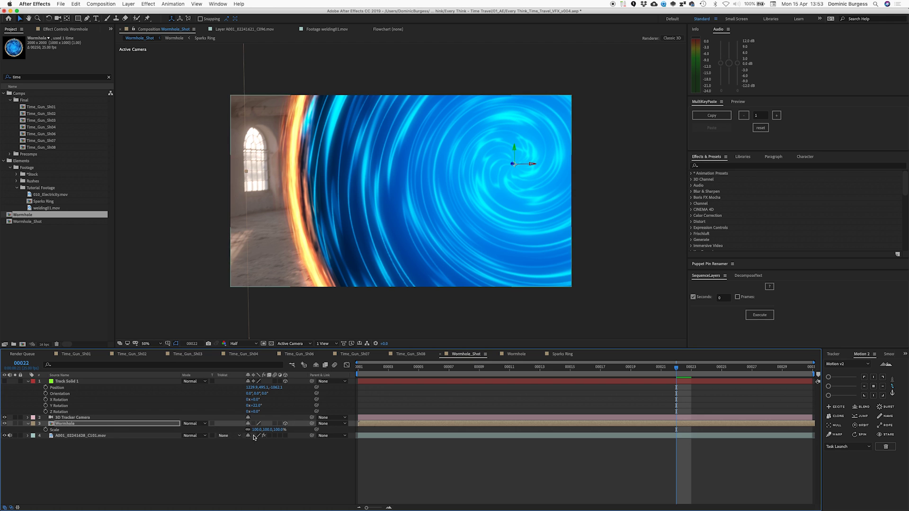
click(258, 429)
text(20)
key(Return)
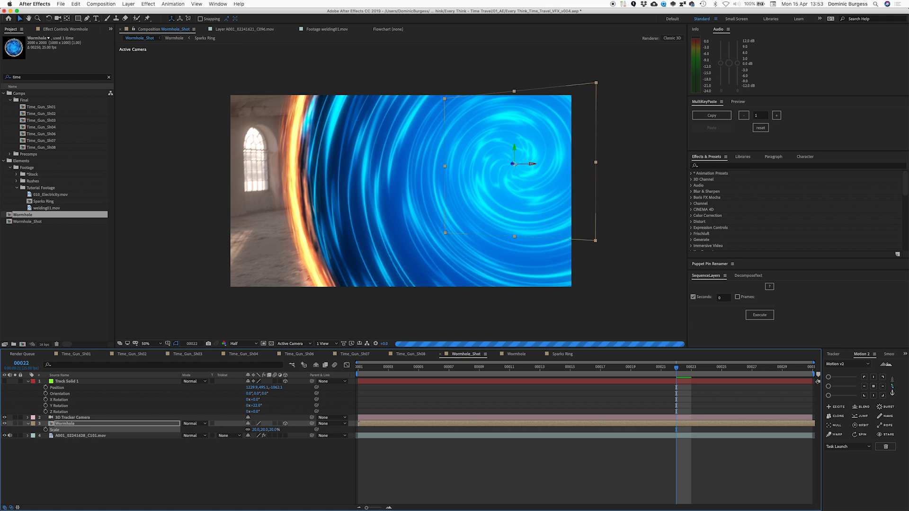
click(255, 430)
text(10)
key(Return)
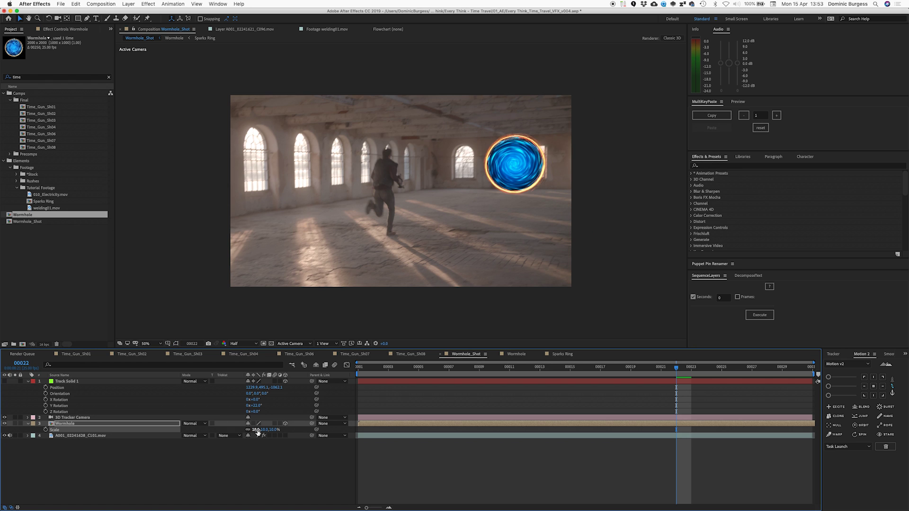
Preview the tracked wormhole in the shot and move the playhead to frame 26.
click(250, 475)
key(space)
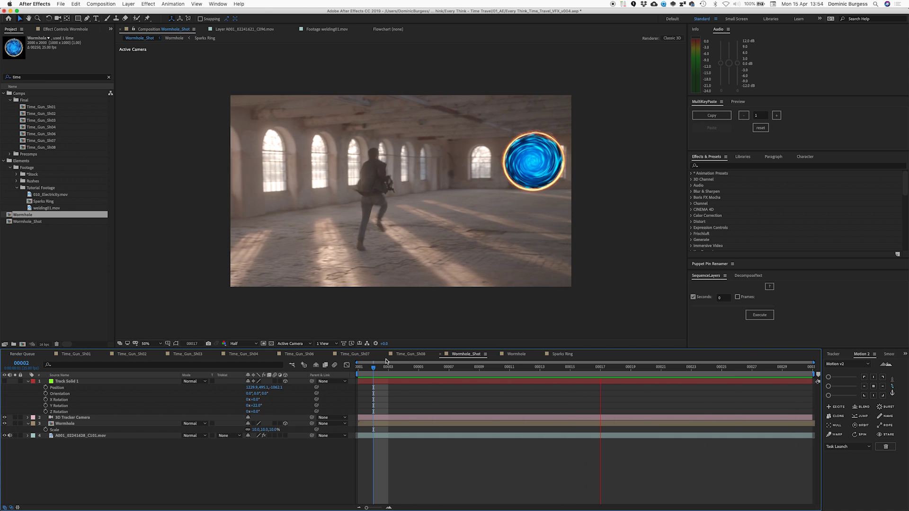
key(space)
drag(686, 368, 736, 367)
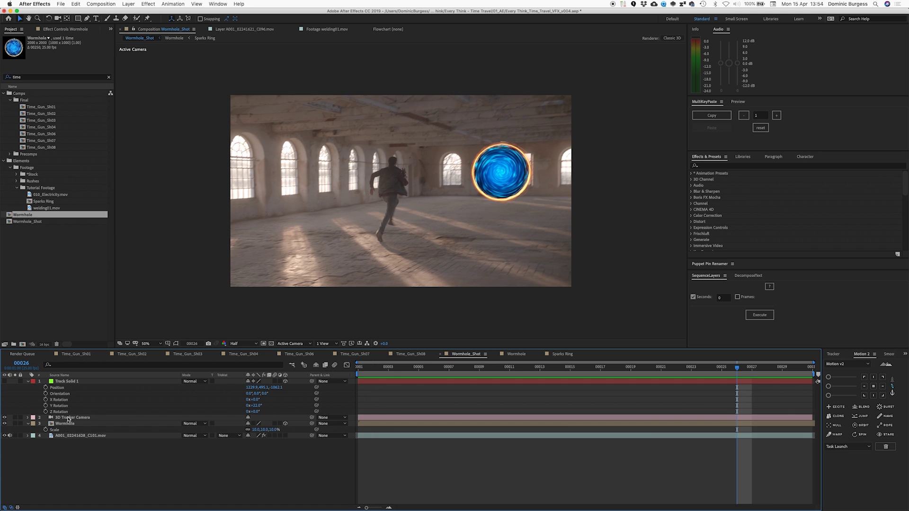
Apply Curves to the A001 footage layer and bend the RGB curve into an S-shape for stronger contrast.
click(83, 438)
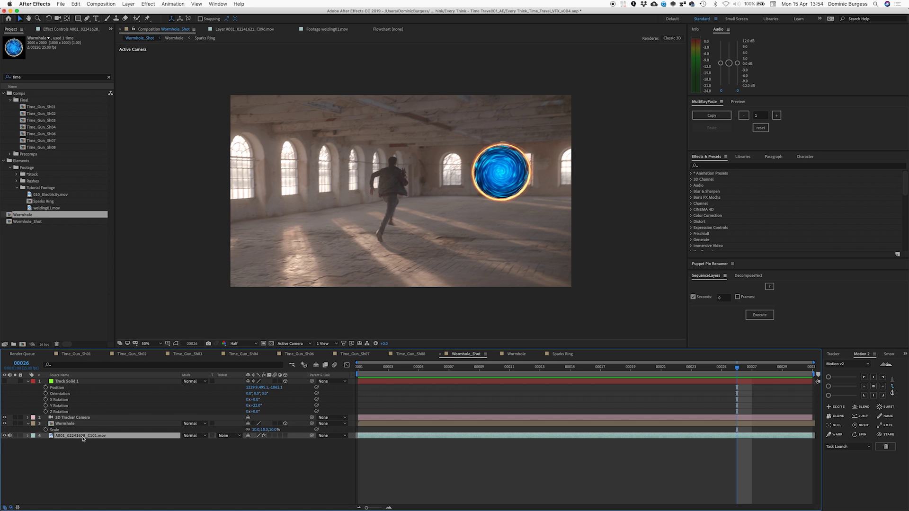
key(ctrl+space)
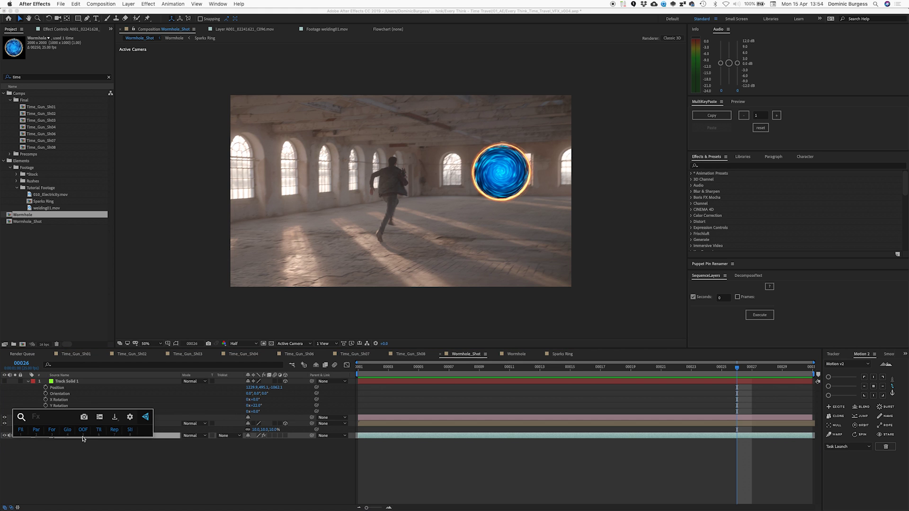
text(cur)
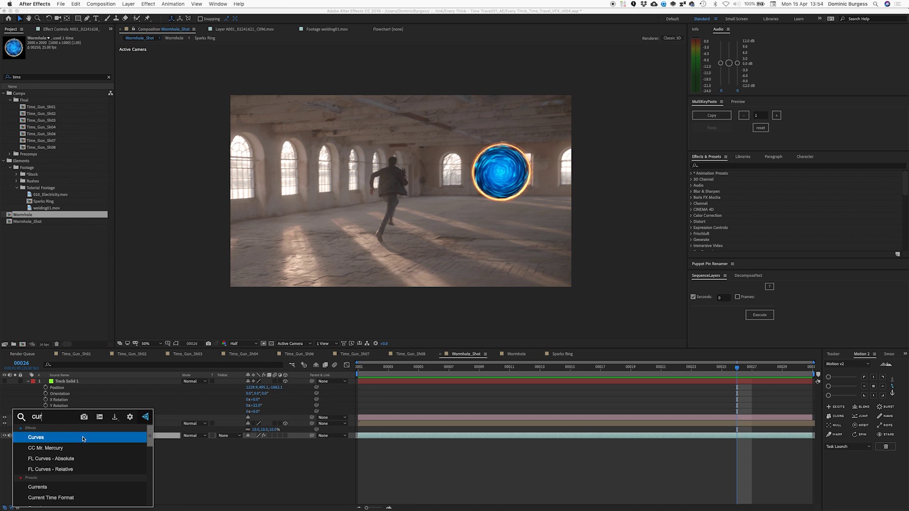
key(Return)
drag(39, 229, 44, 244)
drag(75, 203, 78, 186)
drag(48, 240, 42, 244)
drag(77, 186, 79, 189)
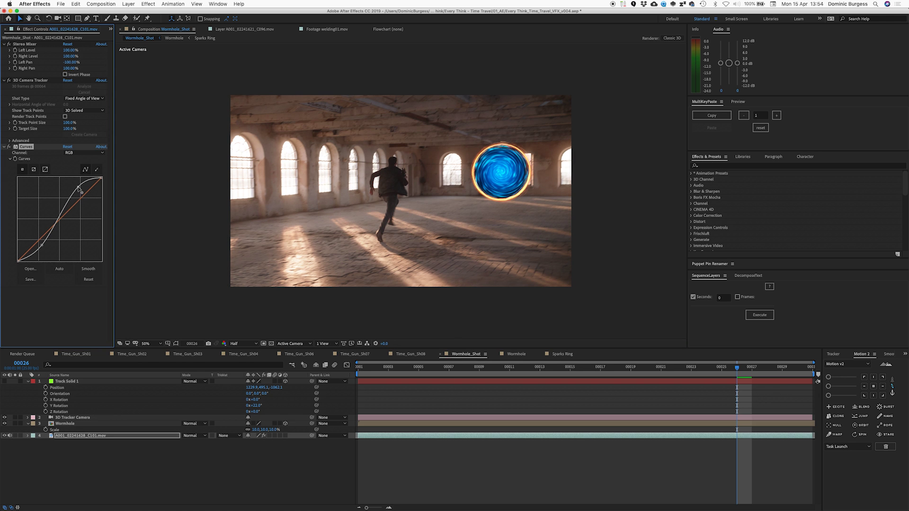
Apply Hue/Saturation to the footage layer and set its Master Saturation to 30.
click(53, 438)
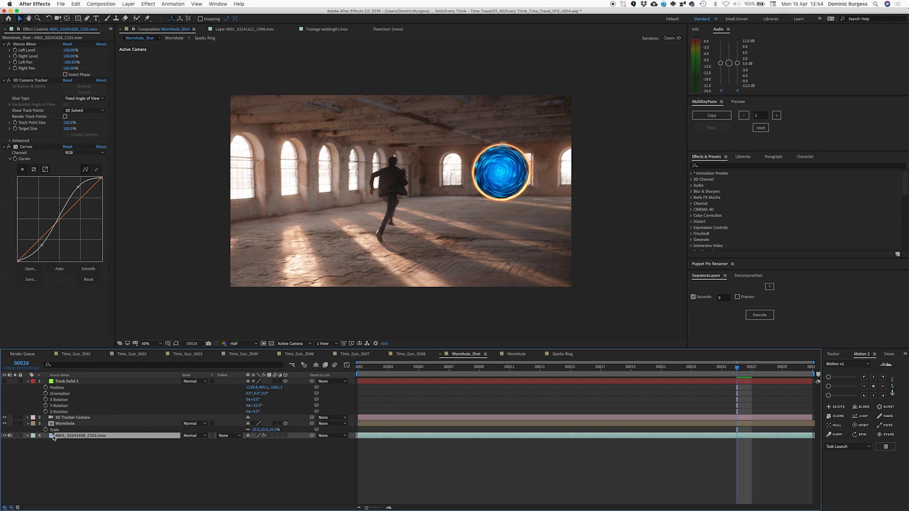
key(ctrl+space)
text(hue)
key(Return)
drag(65, 313, 76, 314)
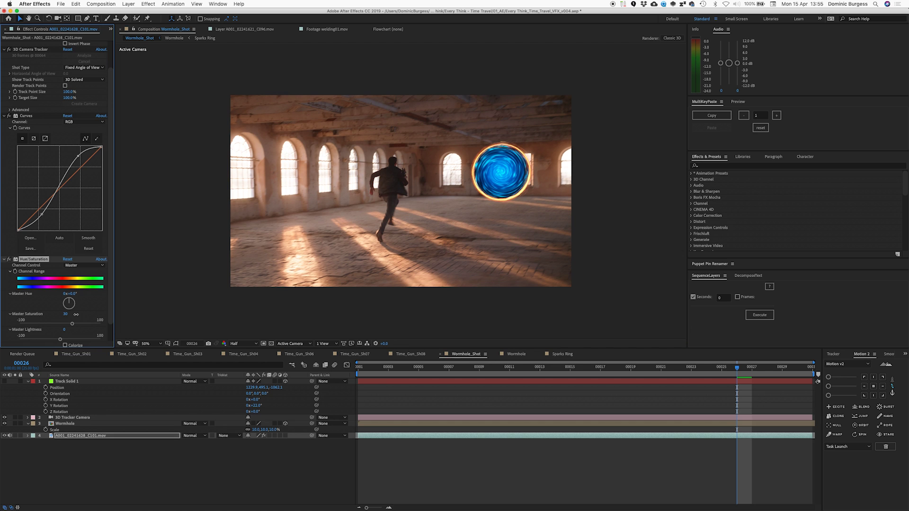
Enable motion blur on the Wormhole layer and for the Wormhole_Shot composition.
click(69, 425)
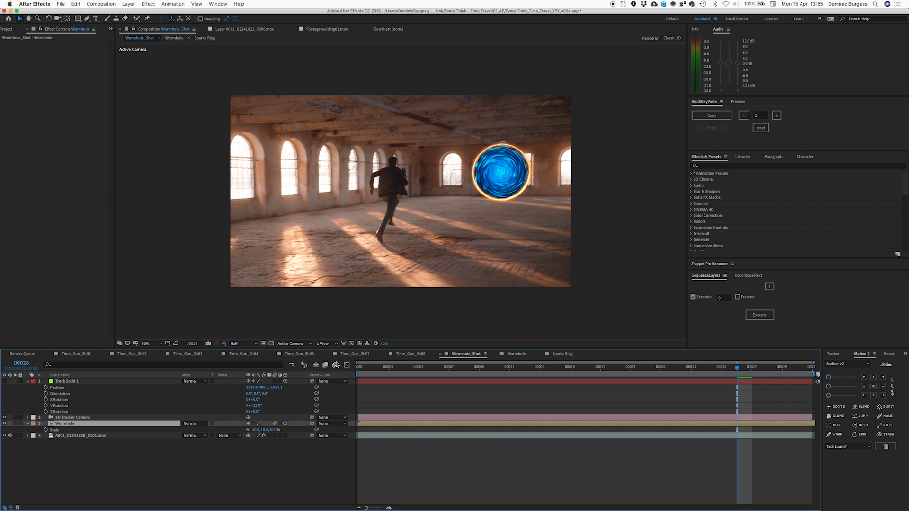
click(334, 365)
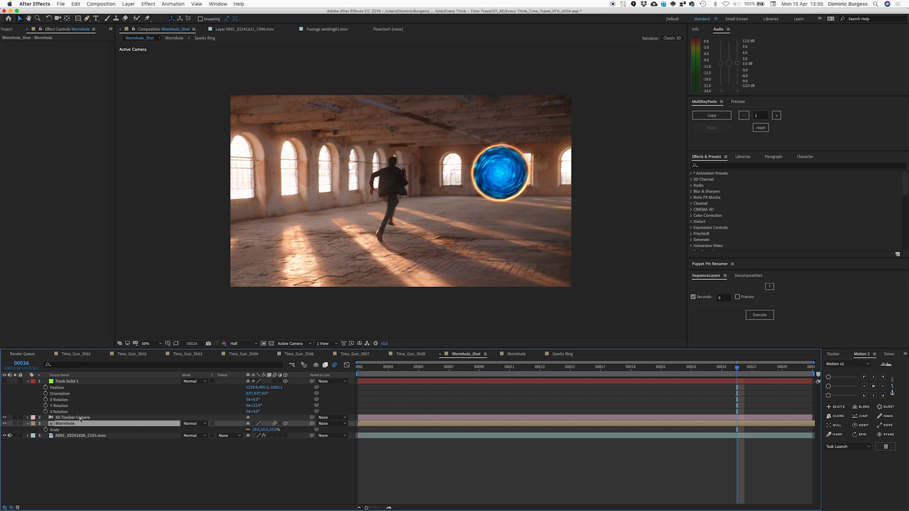
Apply Hue/Saturation to the Wormhole layer, lowering Master Saturation to about -18 and raising Master Lightness to 11.
key(ctrl+space)
text(hue)
key(Return)
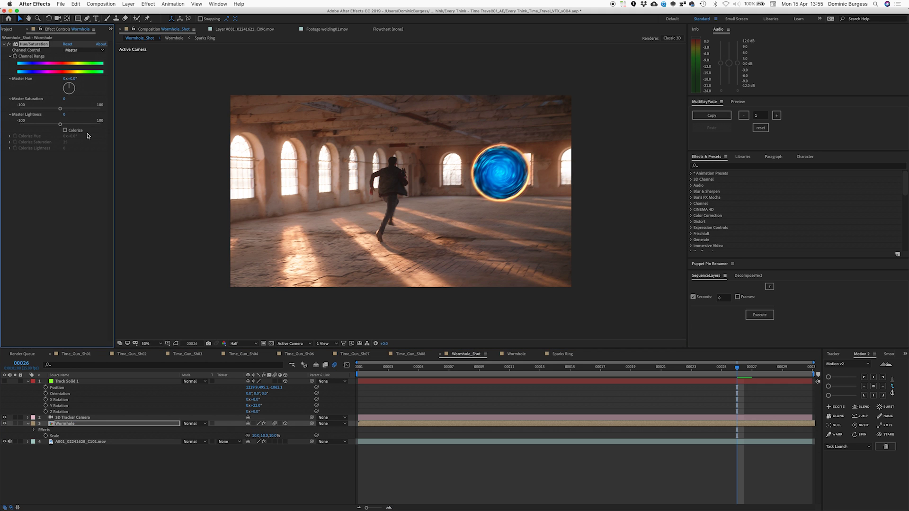
mouse_move(64, 99)
mouse_down()
mouse_move(51, 99)
mouse_move(68, 116)
mouse_up()
click(95, 476)
Apply FL Glow to the Wormhole layer and greatly increase its radius for a wide, soft glow.
key(ctrl+space)
text(glo)
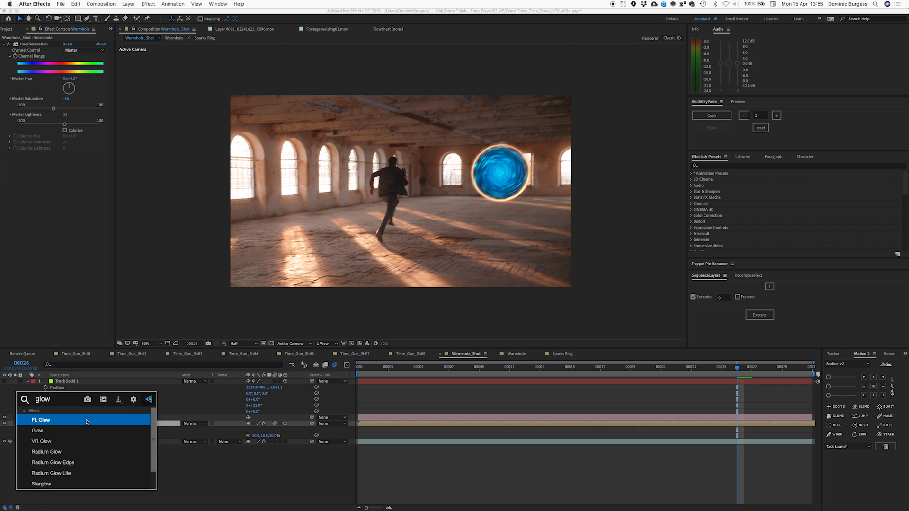
click(87, 421)
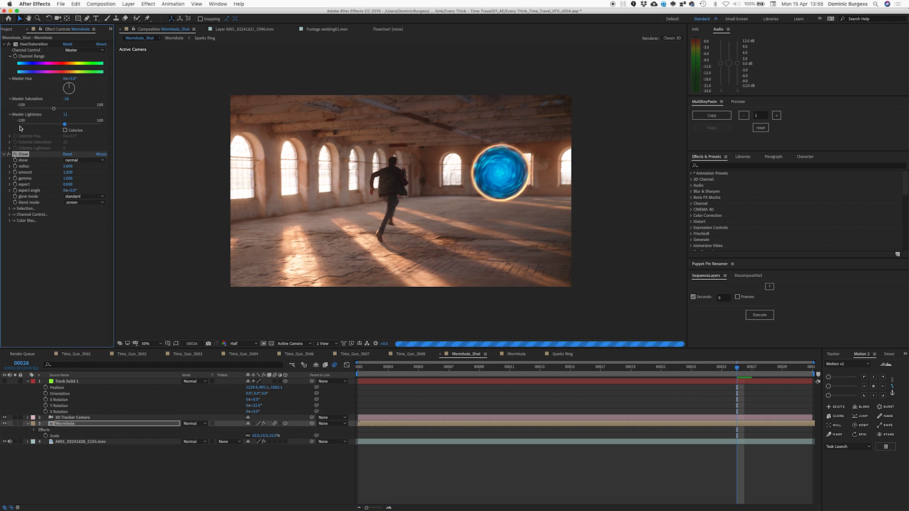
drag(69, 169, 150, 178)
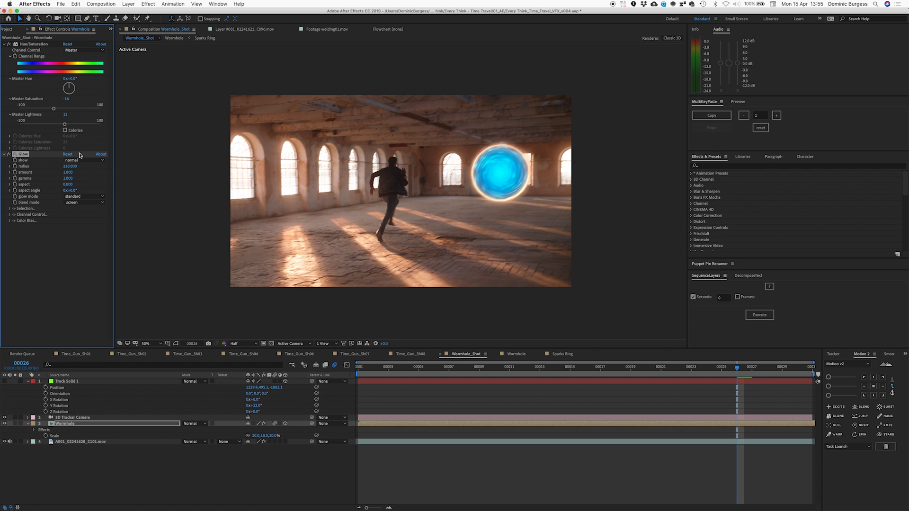
Set the Master Lightness of the Wormhole layer's Hue/Saturation effect to 0.
click(68, 426)
click(66, 114)
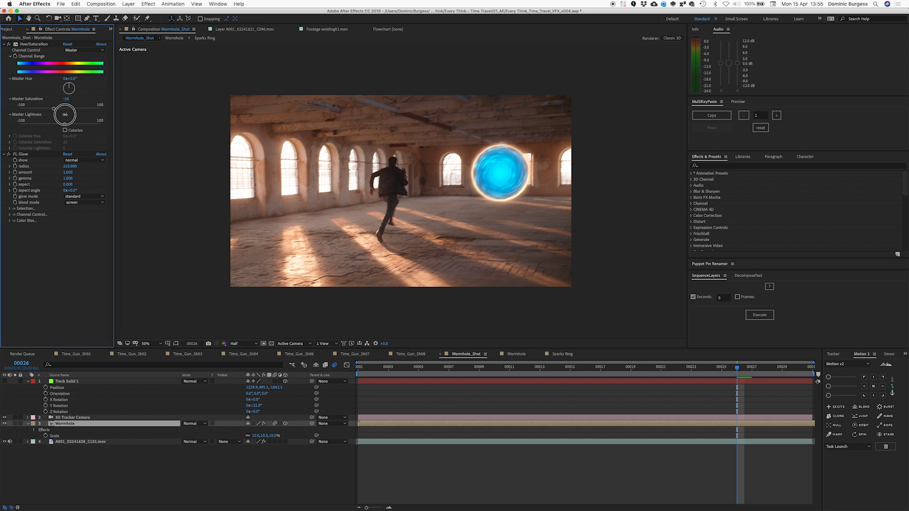
text(0)
key(Return)
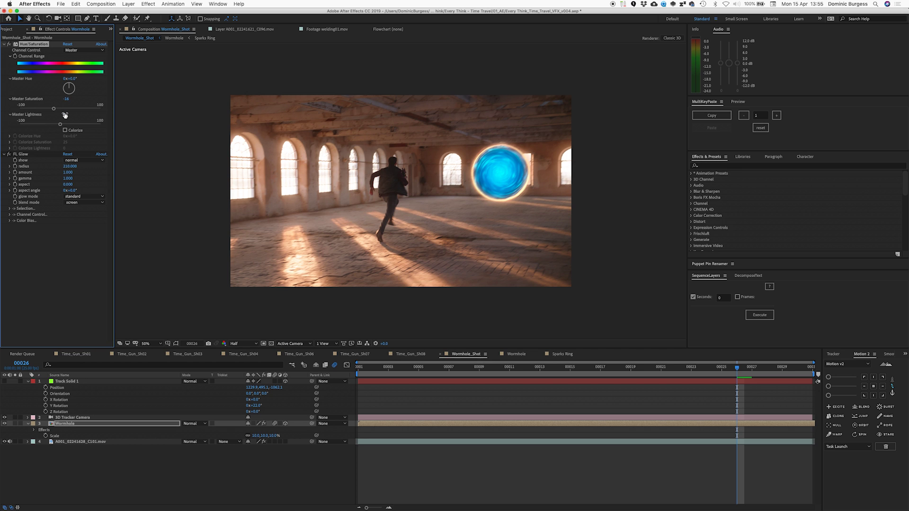
Slightly reduce the FL Glow amount on the Wormhole layer and compare the portal with and without the glow.
click(67, 172)
drag(67, 173, 65, 174)
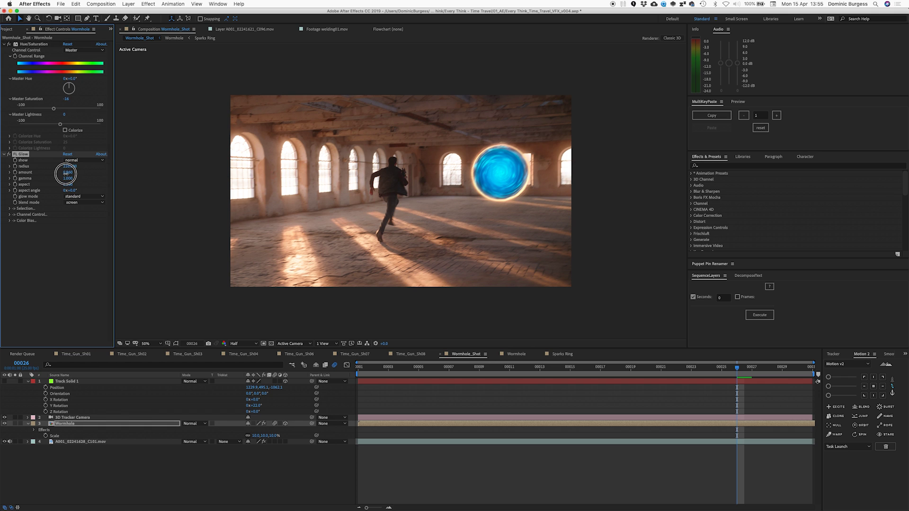
click(10, 155)
click(10, 155)
Make Track Solid 1 visible, duplicate it, and hide the upper copy.
click(62, 383)
click(5, 382)
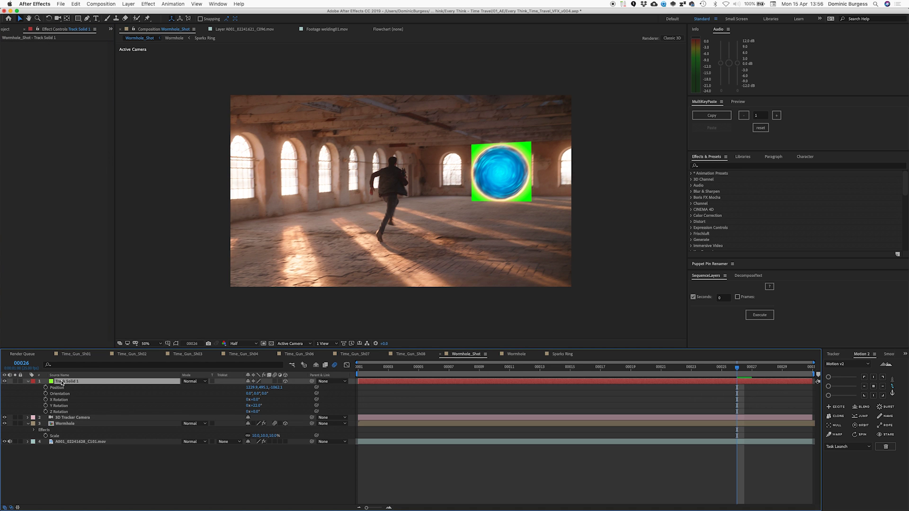
key(super+d)
click(4, 382)
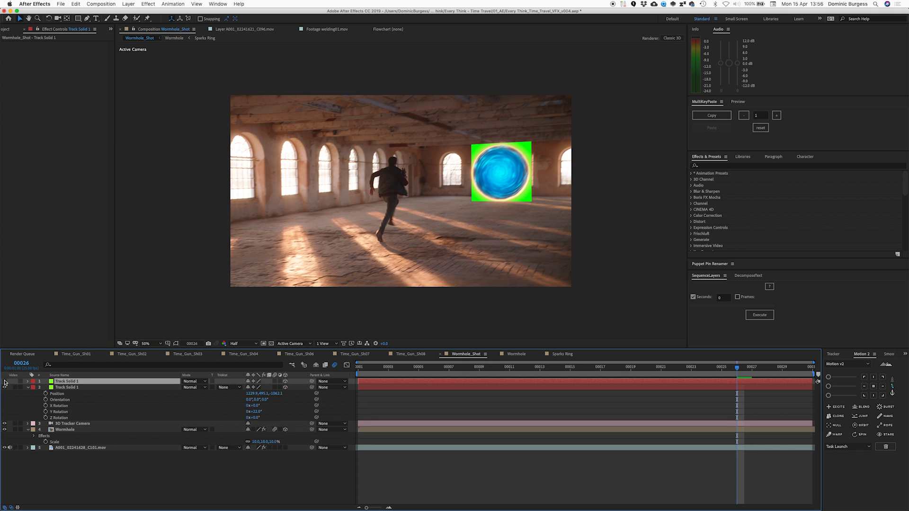
Show the layer controls and move the lower Track Solid 1's anchor point to its bottom centre.
click(70, 387)
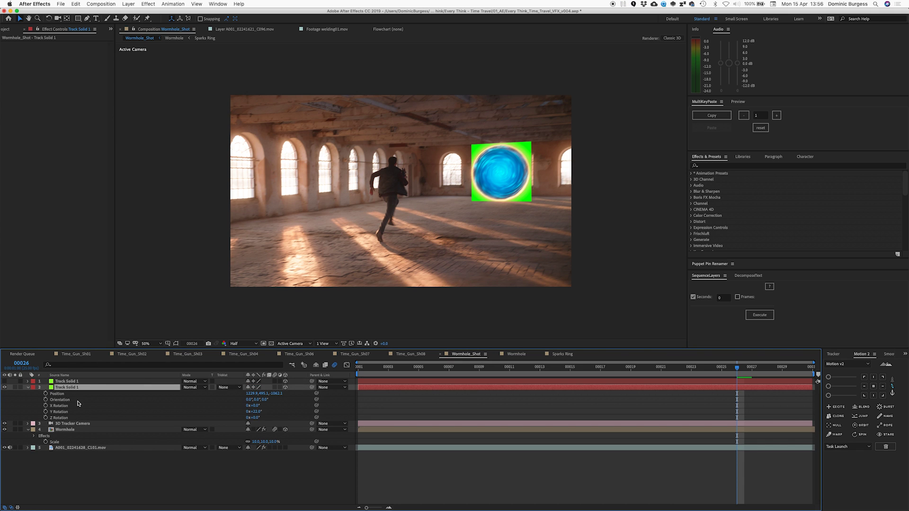
key(super+shift+h)
key(y)
drag(500, 172, 501, 159)
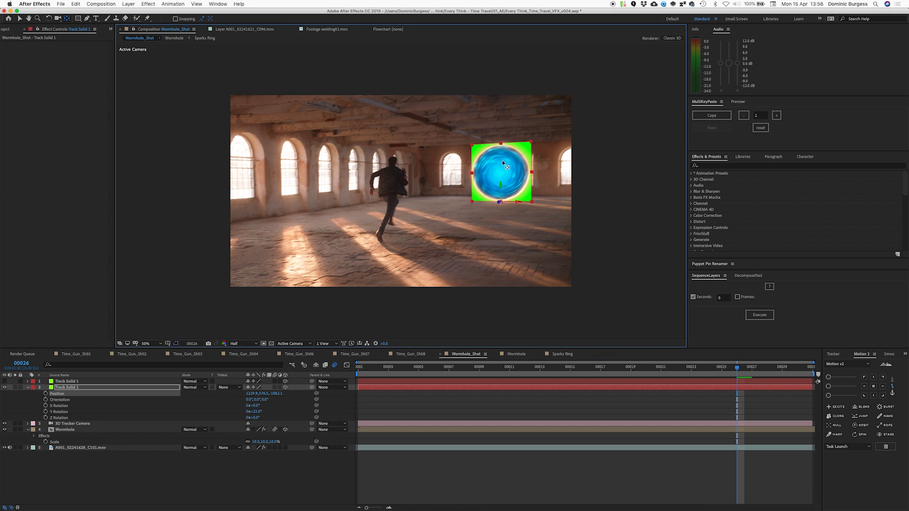
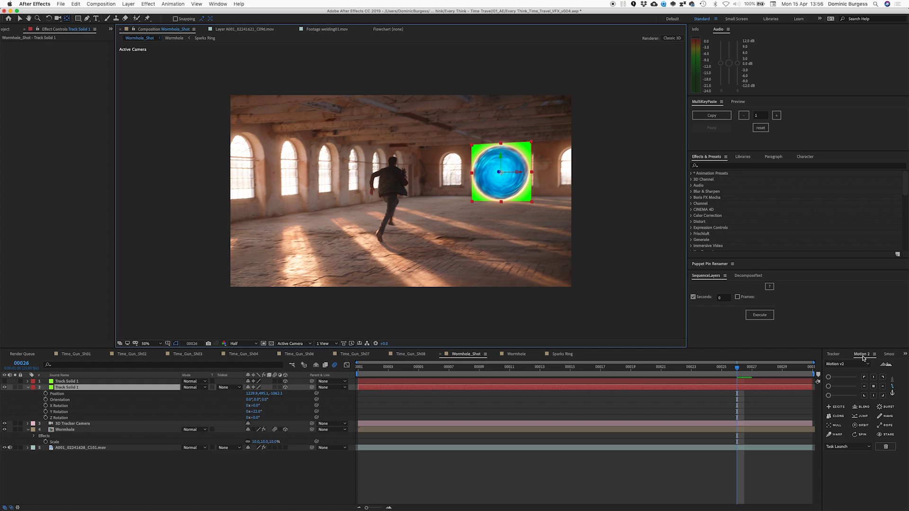
click(865, 396)
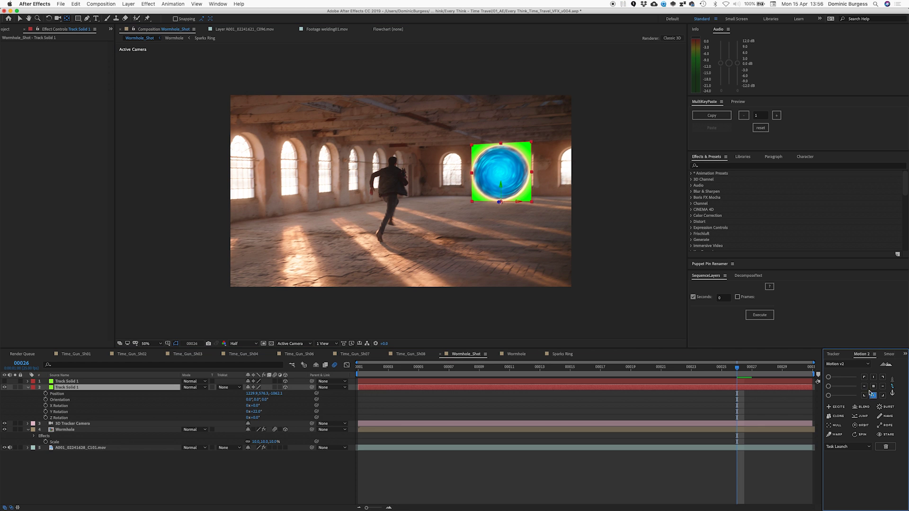
click(873, 387)
click(874, 395)
Rotate the lower Track Solid 1 about its bottom edge until it lies flat on the warehouse floor.
drag(254, 406, 250, 406)
key(cmd+z)
key(w)
mouse_move(513, 196)
mouse_down()
mouse_move(516, 222)
mouse_move(505, 200)
mouse_up()
key(v)
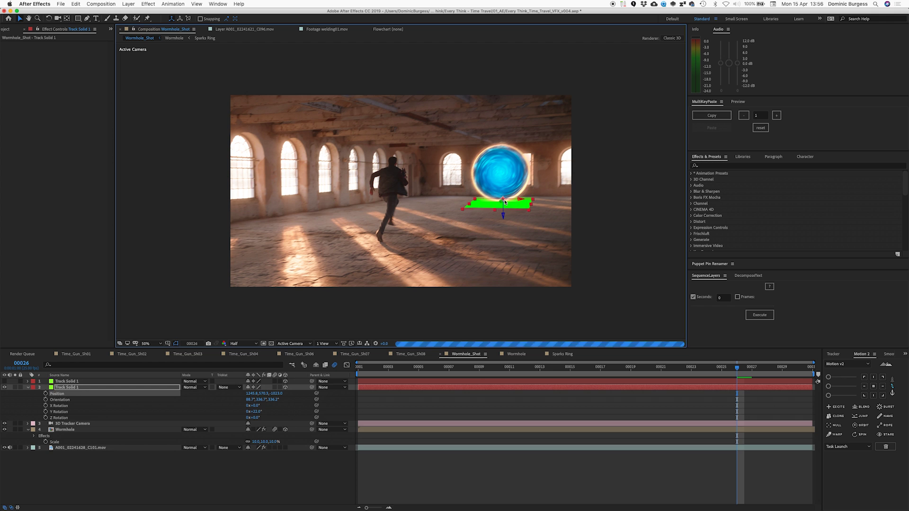
Centre the floor solid's anchor point, scale the solid up to about 2370%, and reposition it on the floor below the portal.
key(s)
click(874, 386)
drag(261, 394, 816, 401)
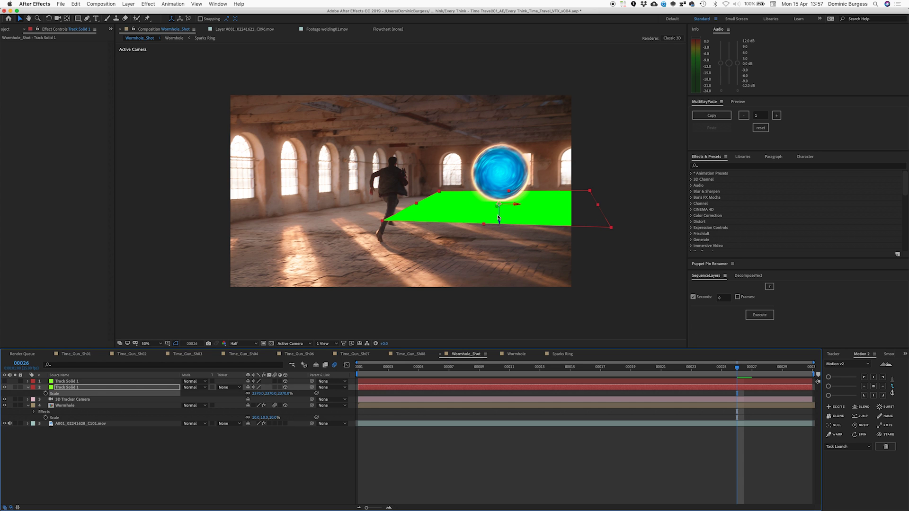
drag(497, 207, 485, 219)
Add an elliptical mask filling the floor solid and reveal the mask's properties.
drag(78, 19, 100, 35)
double_click(78, 19)
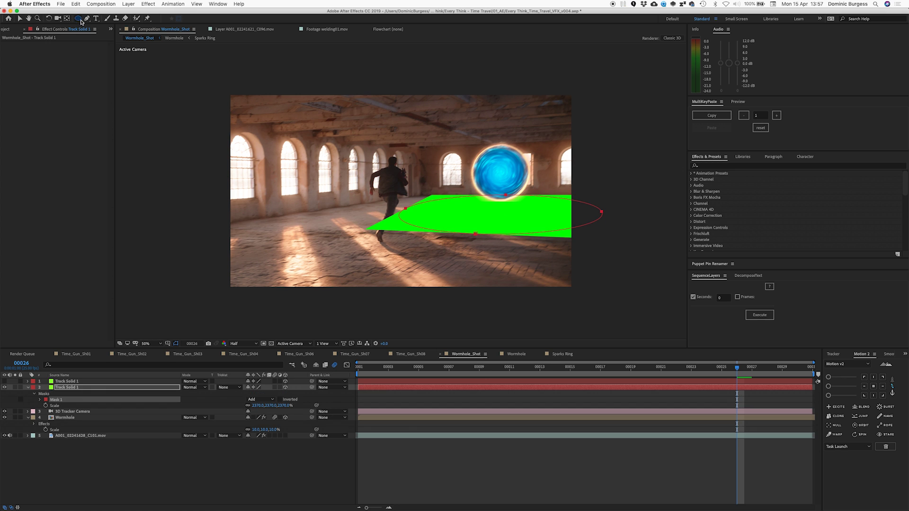
key(v)
key(m)
key(m)
key(m)
key(m)
key(m)
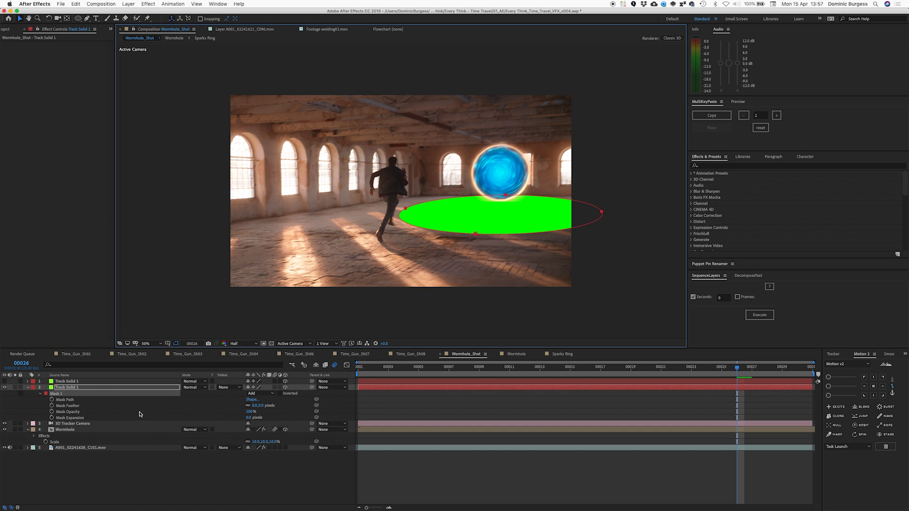
Try contracting the floor solid's ellipse with a Mask Expansion of -13 pixels, and undo the change.
mouse_move(250, 417)
mouse_down()
mouse_move(225, 419)
mouse_move(237, 418)
mouse_up()
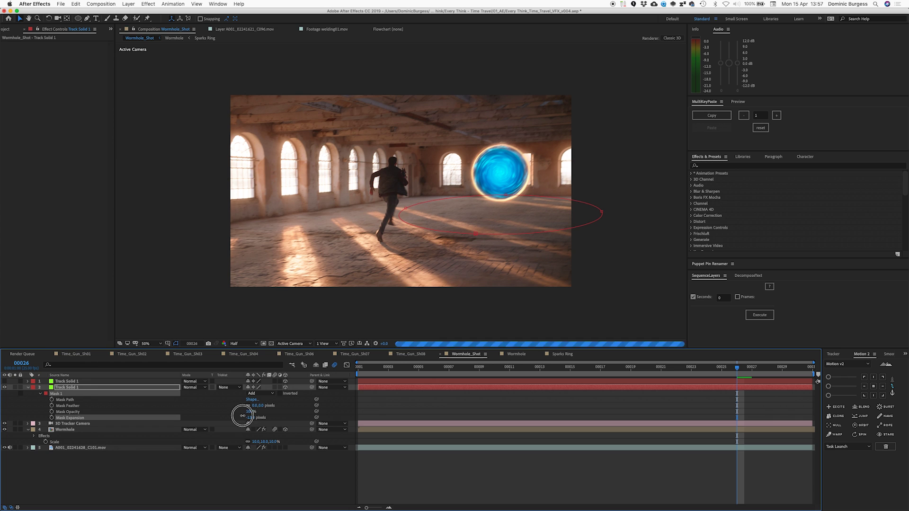
click(99, 388)
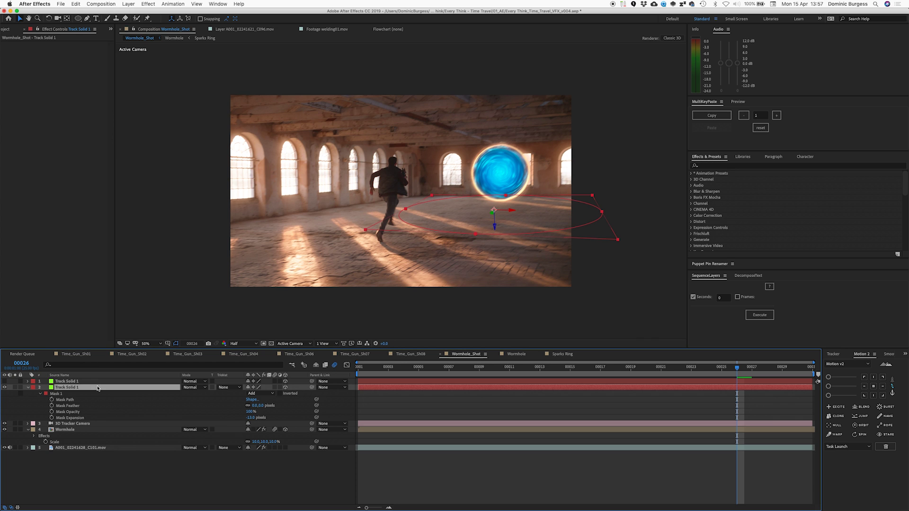
key(Return)
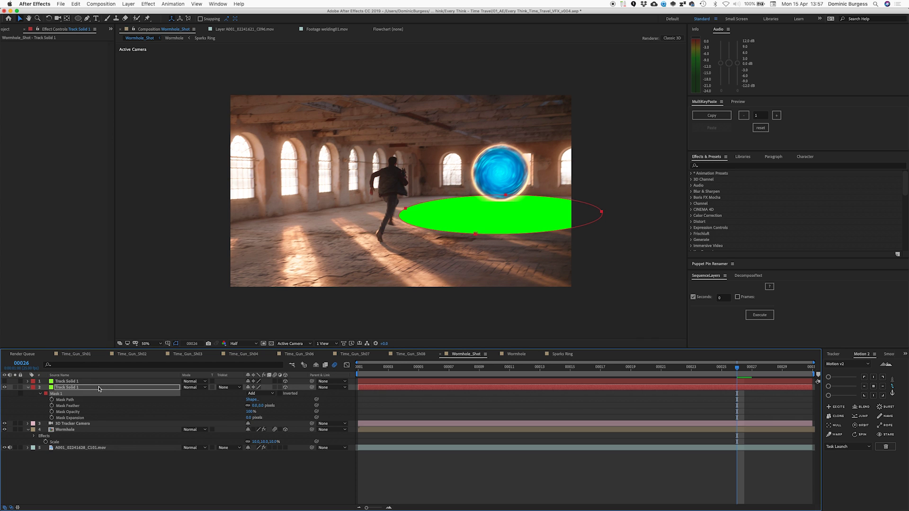
key(Return)
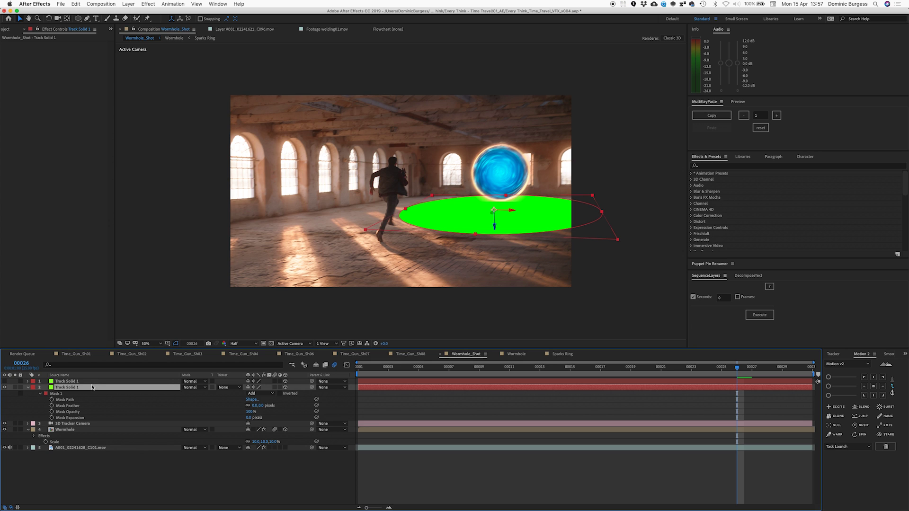
Turn off continuous rasterization for the floor solid and resize it to 2000 px with the aspect ratio locked.
click(254, 387)
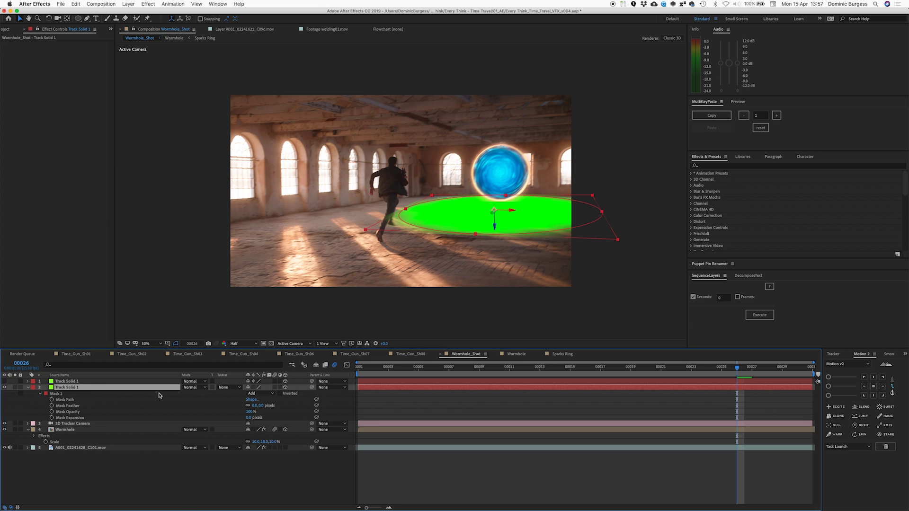
key(super+shift+y)
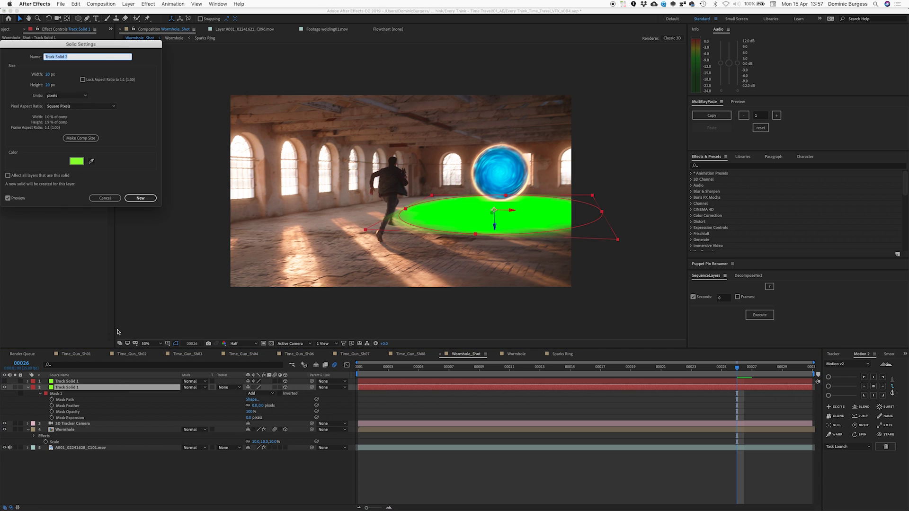
click(83, 80)
click(49, 75)
text(2000)
key(Return)
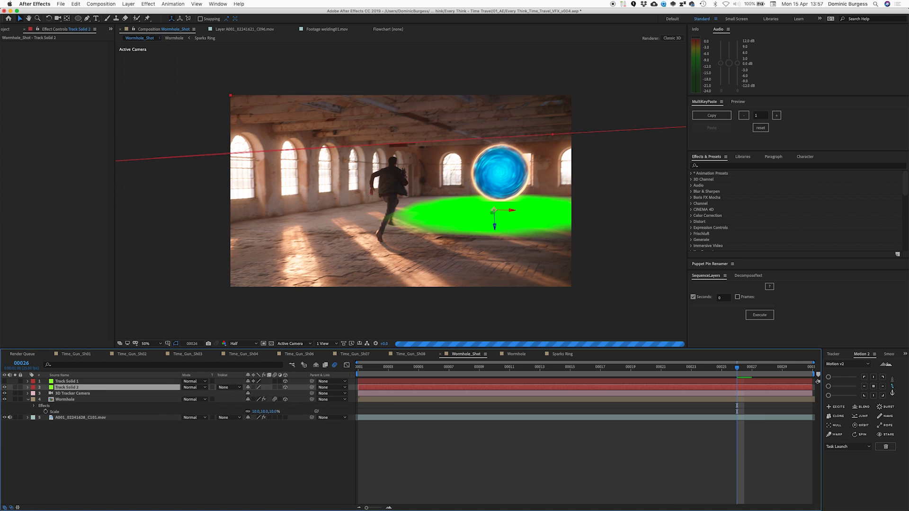
Set the scale of the resized floor solid to 20%.
key(s)
click(255, 393)
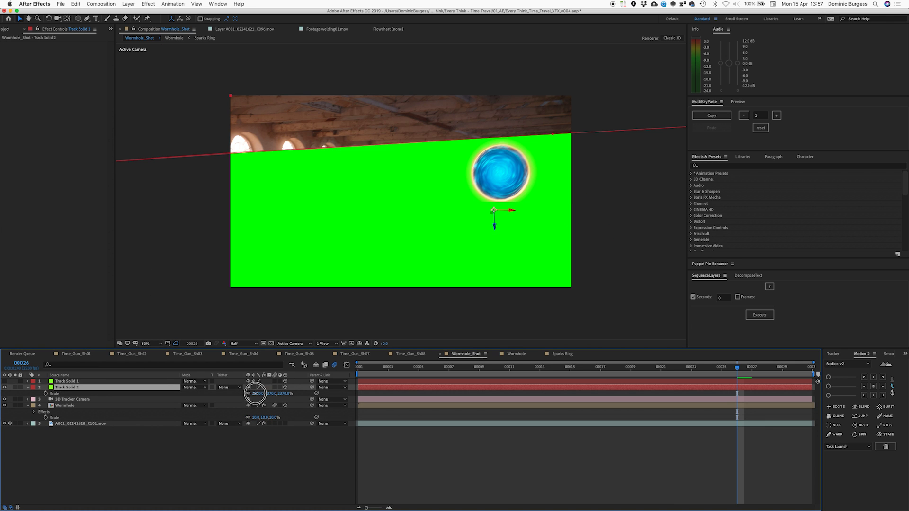
key(Return)
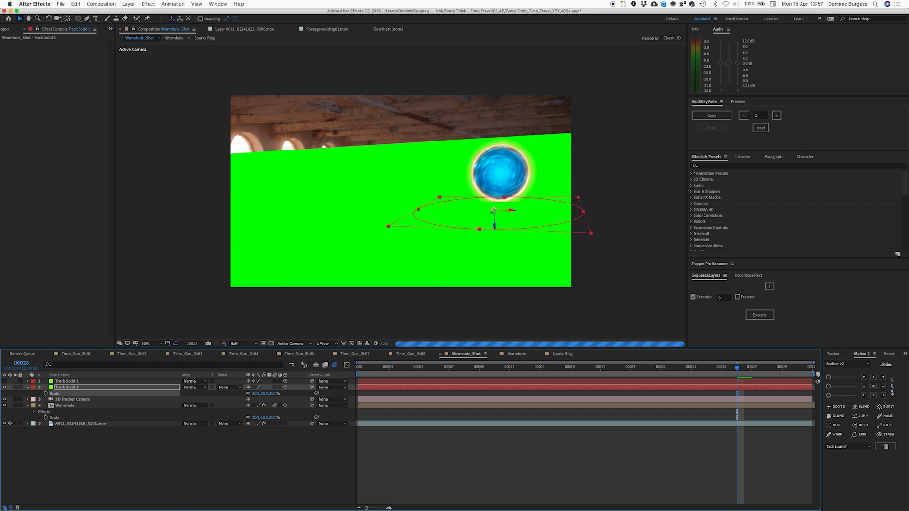
Set the floor solid's Mask Expansion to about -467 and Mask Feather to about 449 pixels, and move it directly beneath the portal.
key(f)
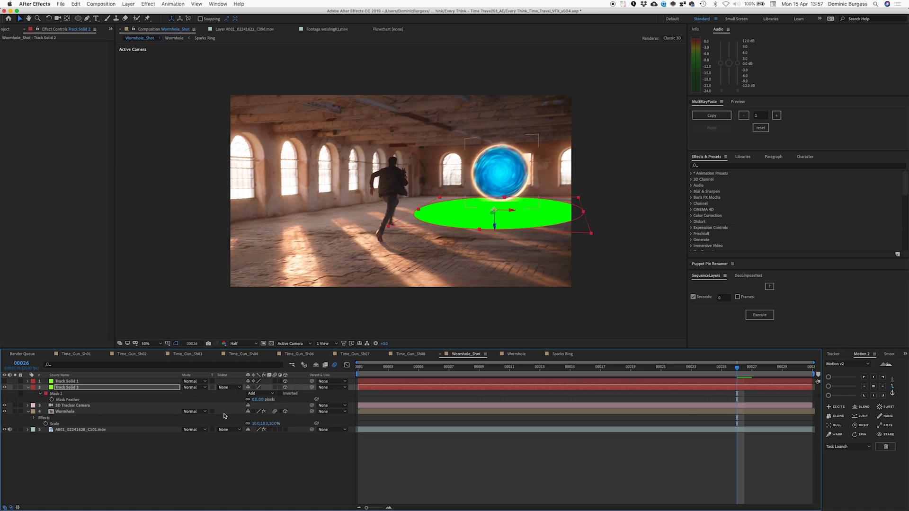
key(m)
key(m)
drag(247, 417, 93, 428)
drag(254, 406, 373, 401)
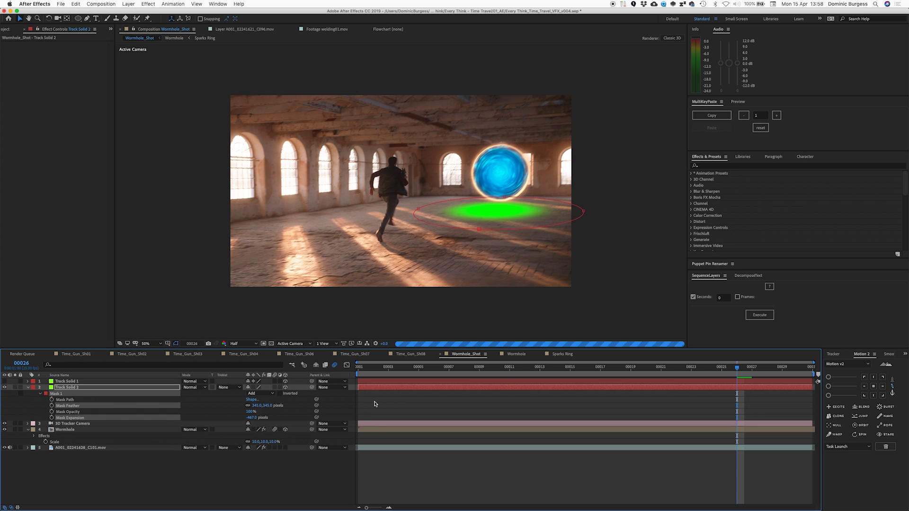
drag(256, 405, 293, 405)
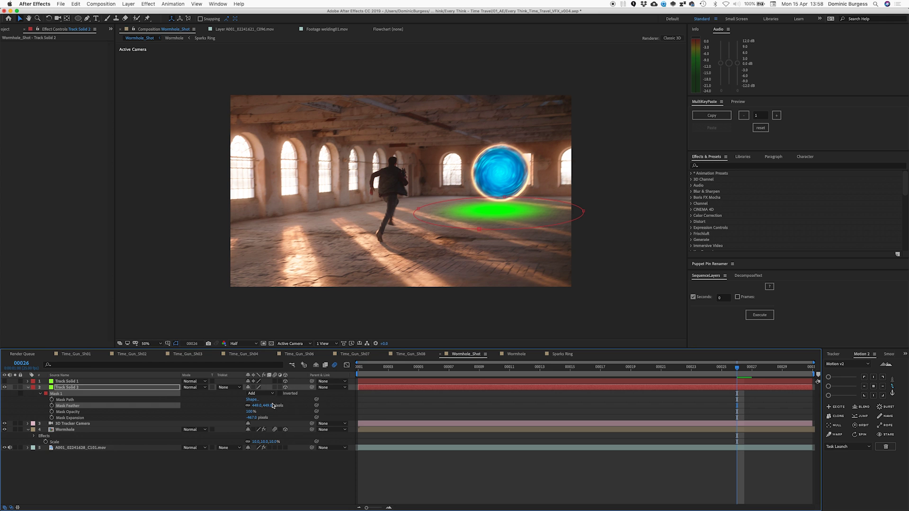
click(118, 388)
drag(493, 215, 499, 207)
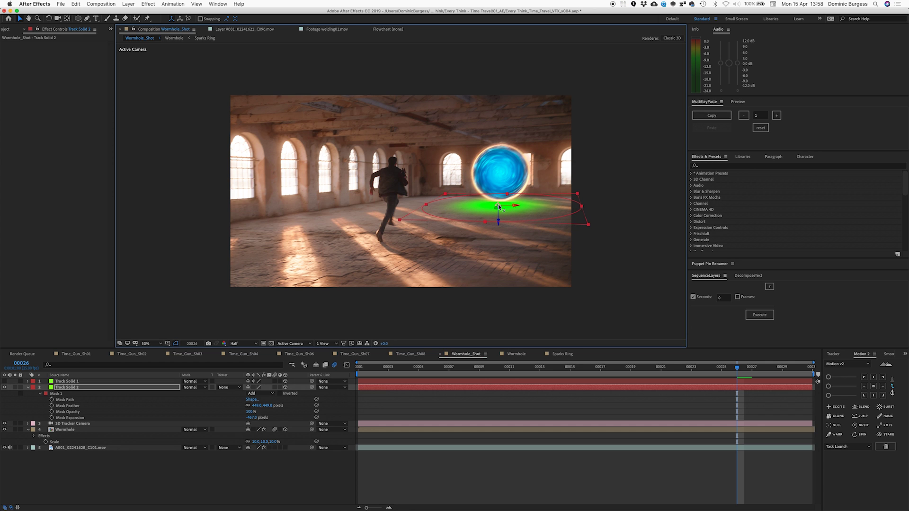
Apply a Fill effect to the floor solid and sample its colour from the blue of the wormhole.
click(75, 388)
key(ctrl+space)
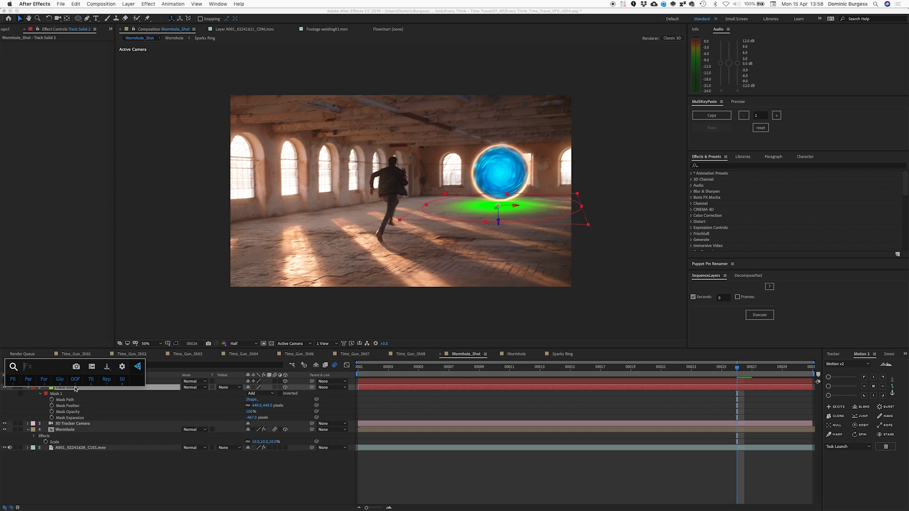
text(fill)
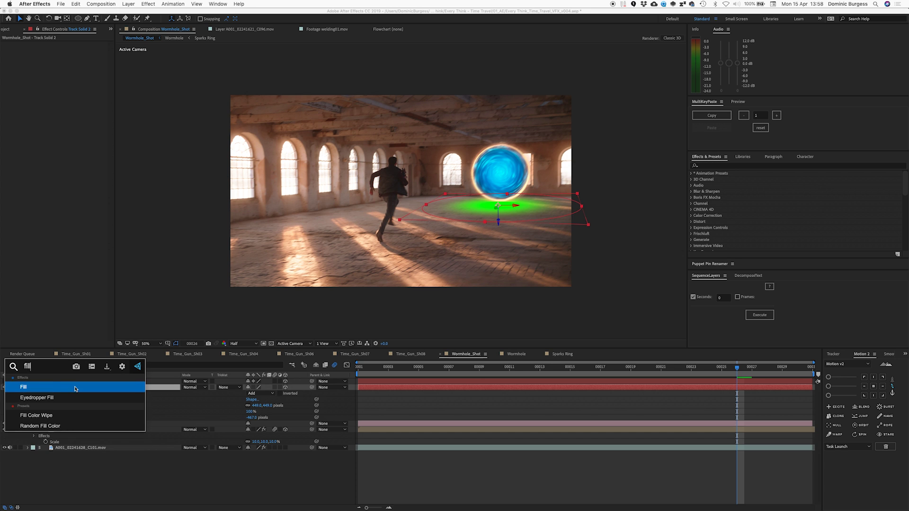
key(Return)
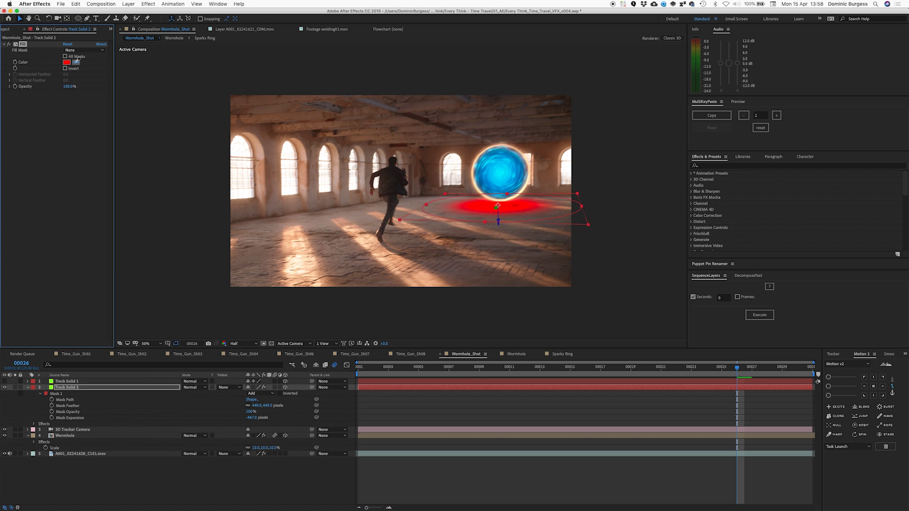
click(482, 161)
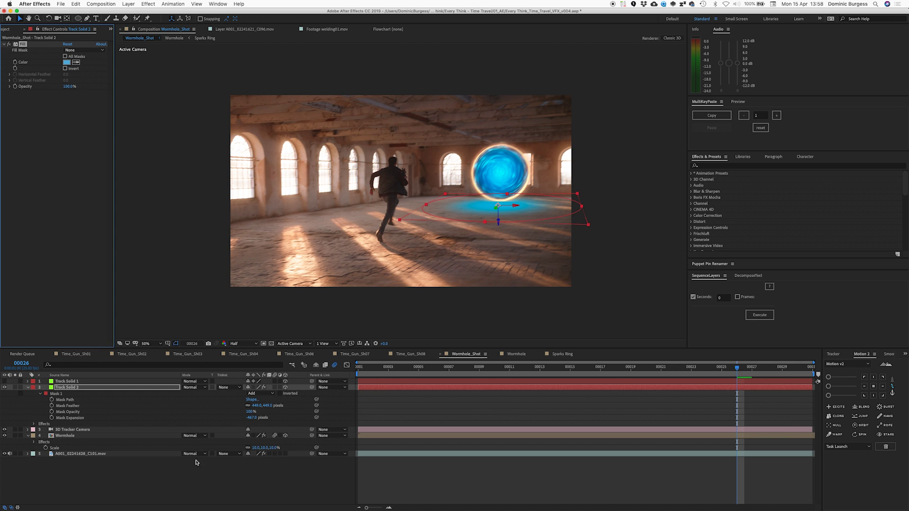
Set the floor solid's blend mode to Add and its opacity to 52%.
click(194, 388)
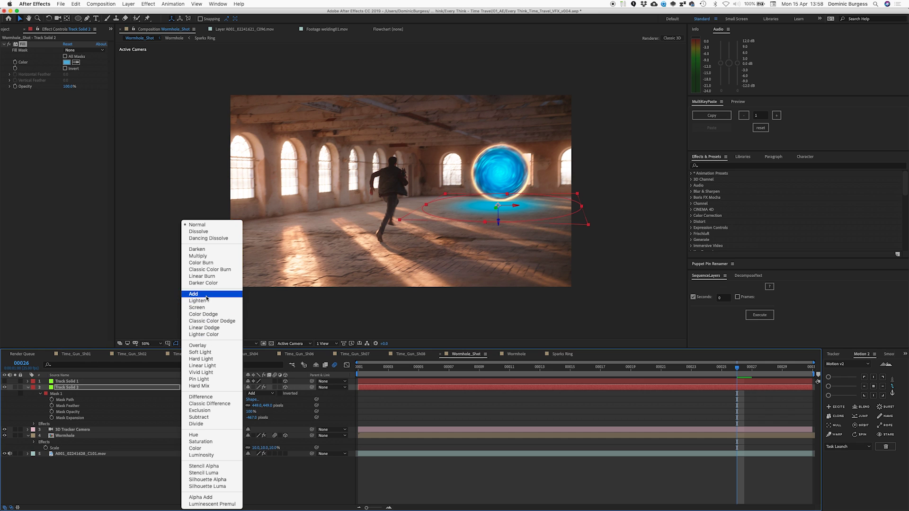
click(212, 312)
click(208, 401)
key(t)
mouse_move(248, 394)
mouse_down()
mouse_move(236, 396)
mouse_move(244, 394)
mouse_up()
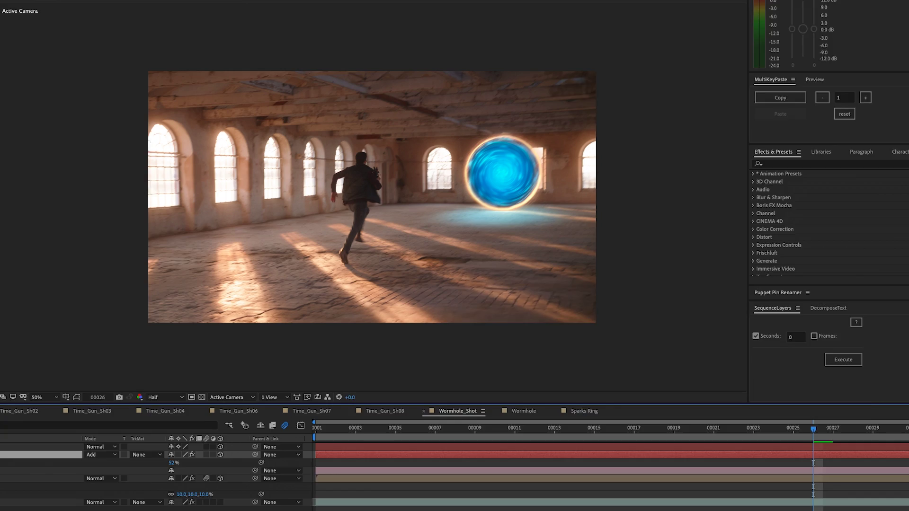
Rename the floor solid layer as Ground Floor.
text(Ground Floor)
key(Return)
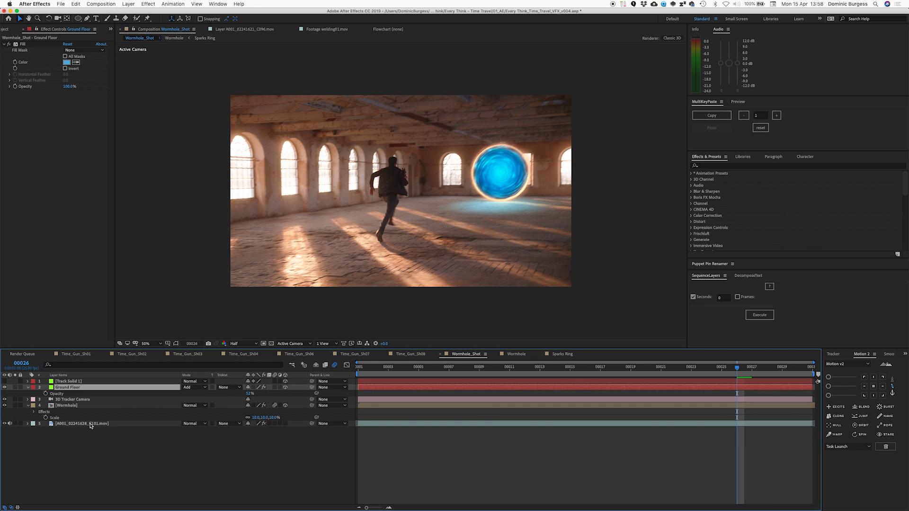
click(498, 216)
drag(498, 216, 497, 215)
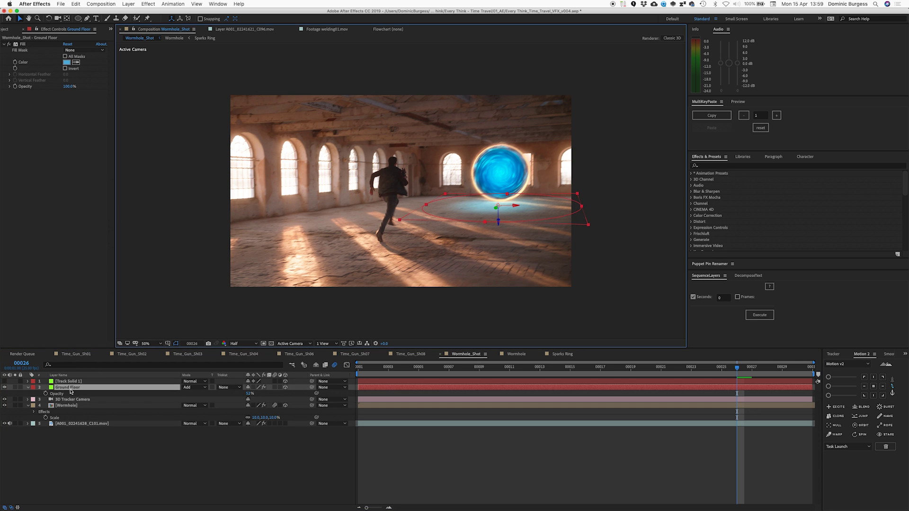
Add an adjustment layer and place it together with Ground Floor beneath the Wormhole layer.
right_click(86, 485)
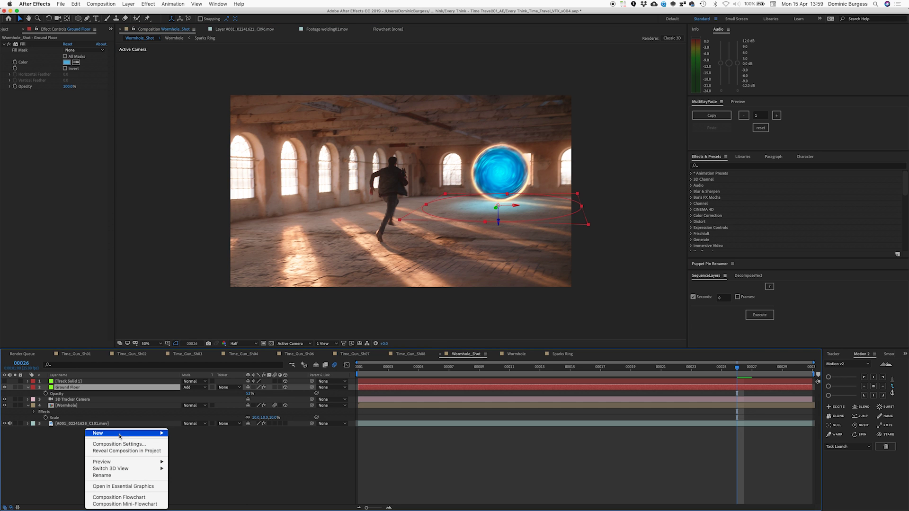
mouse_move(121, 433)
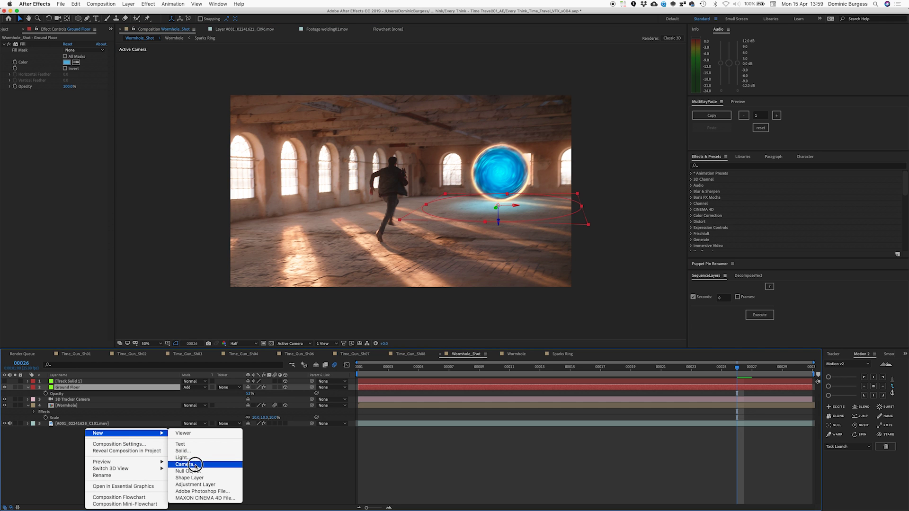
click(196, 485)
drag(64, 389, 64, 410)
shift+click(69, 390)
click(71, 452)
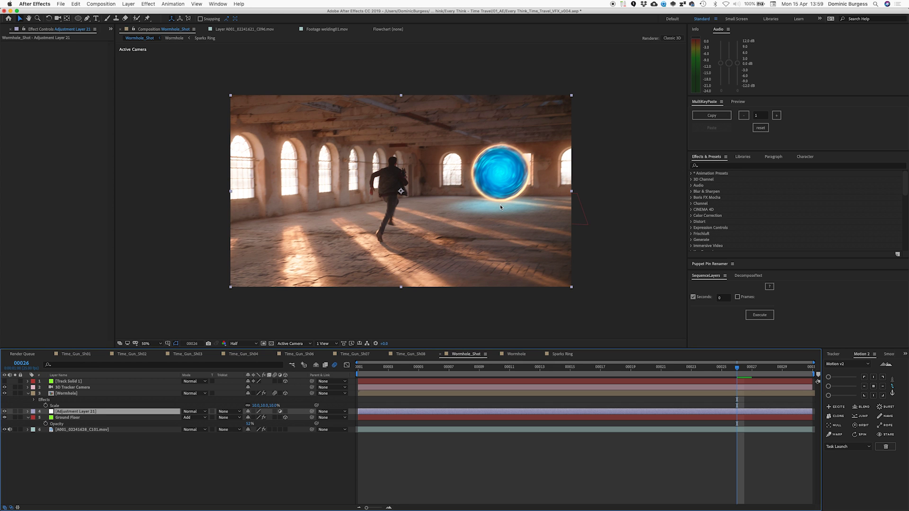
Hide the layer controls in the viewer and turn on motion blur for Ground Floor.
key(super+shift+h)
click(280, 444)
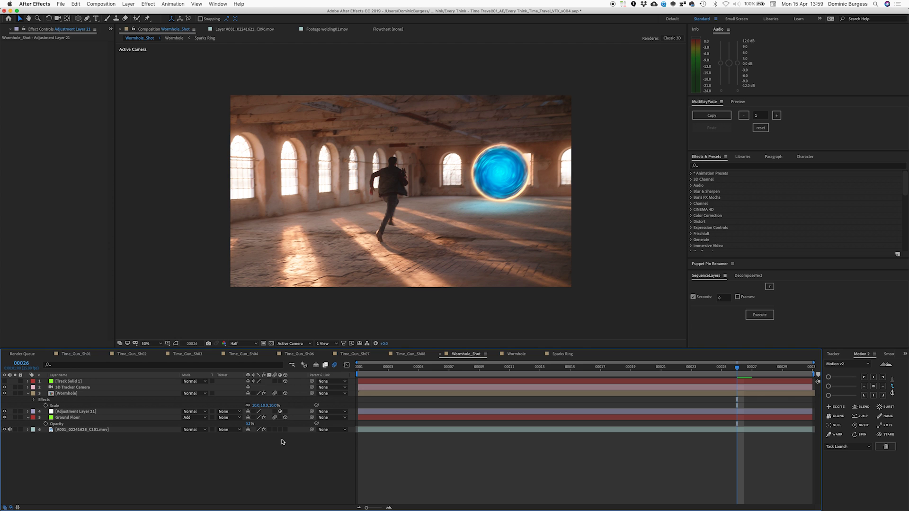
Switch to QuickTime Player 7, examine the electricity around the portal in the reference shot, and return to After Effects.
key(super+Tab)
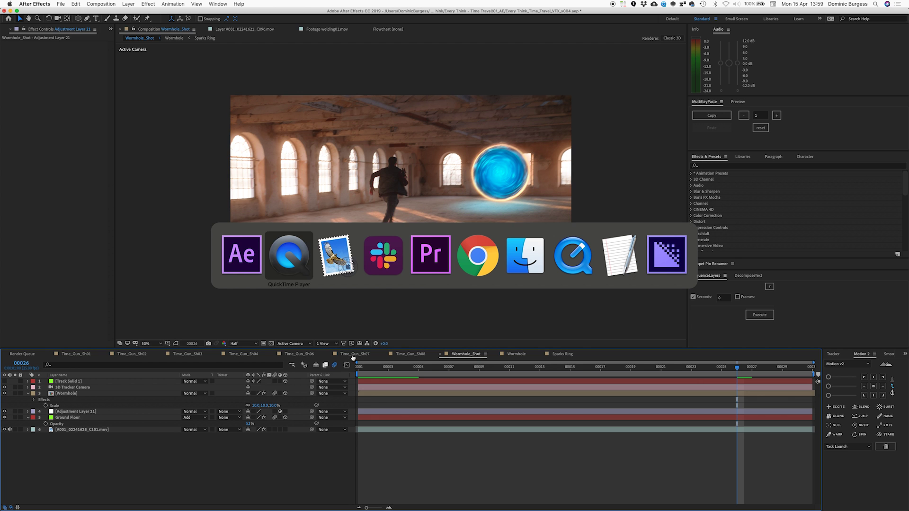
click(582, 259)
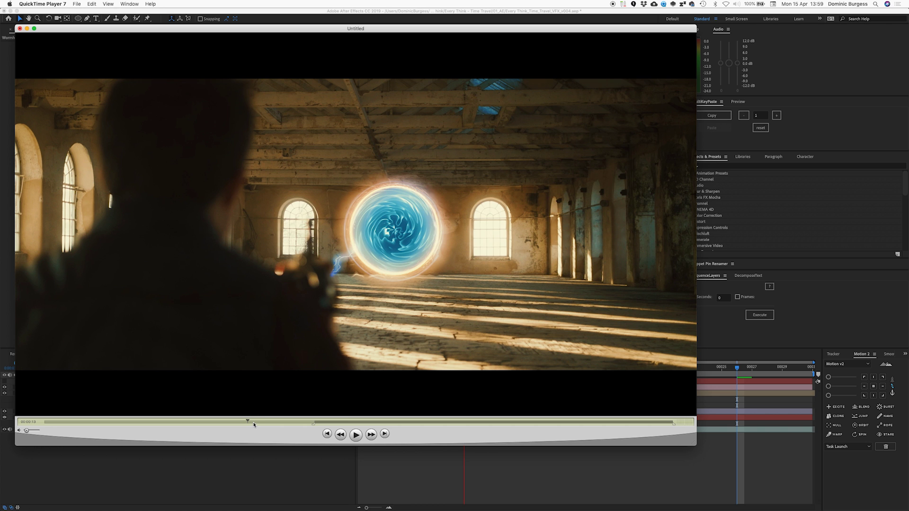
drag(249, 423, 256, 423)
key(super+tab)
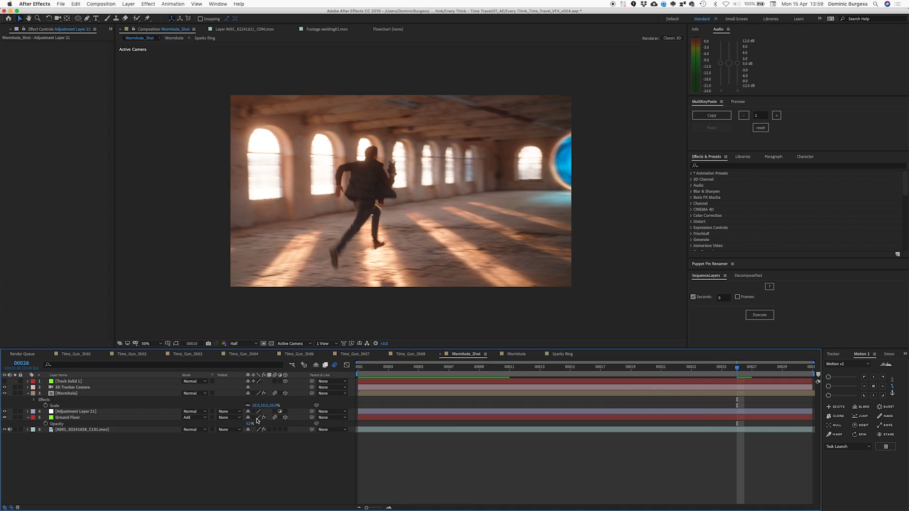
Go to frame 19, create a new solid and resize it to the composition size of 1920 × 1080 px.
key(Page_Up)
key(Page_Up)
key(Page_Up)
key(Page_Up)
key(Page_Up)
key(Page_Up)
key(Page_Up)
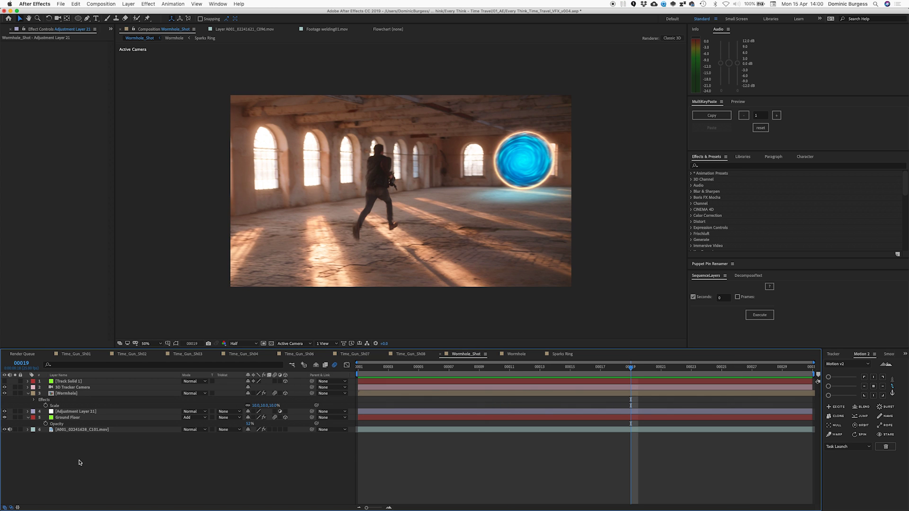
key(super+y)
key(Return)
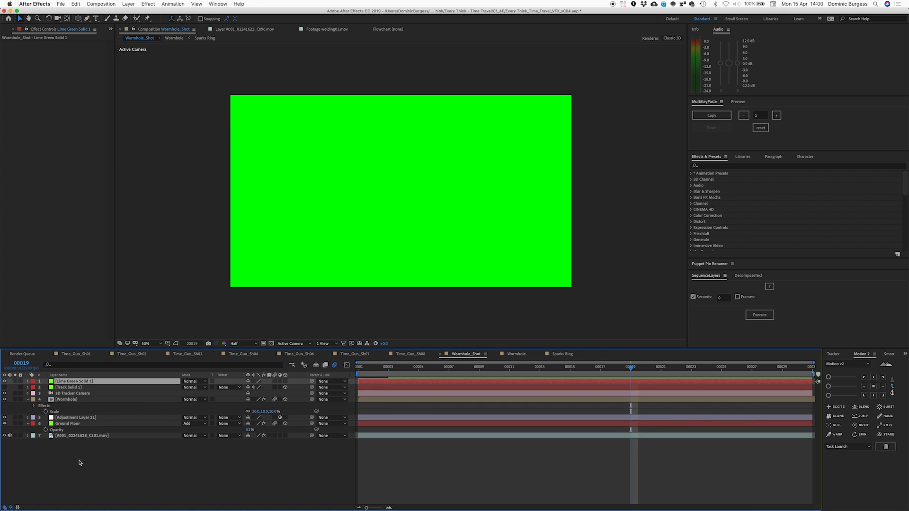
key(super+shift+y)
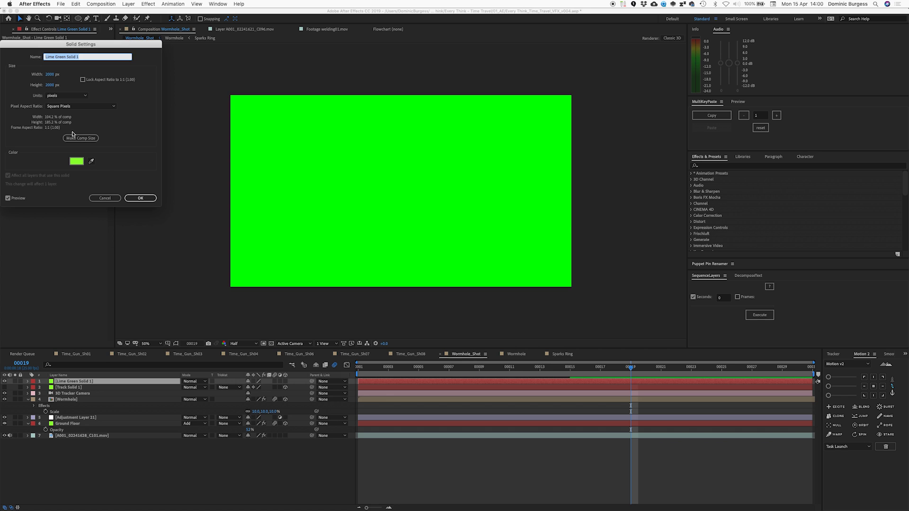
click(80, 137)
click(139, 198)
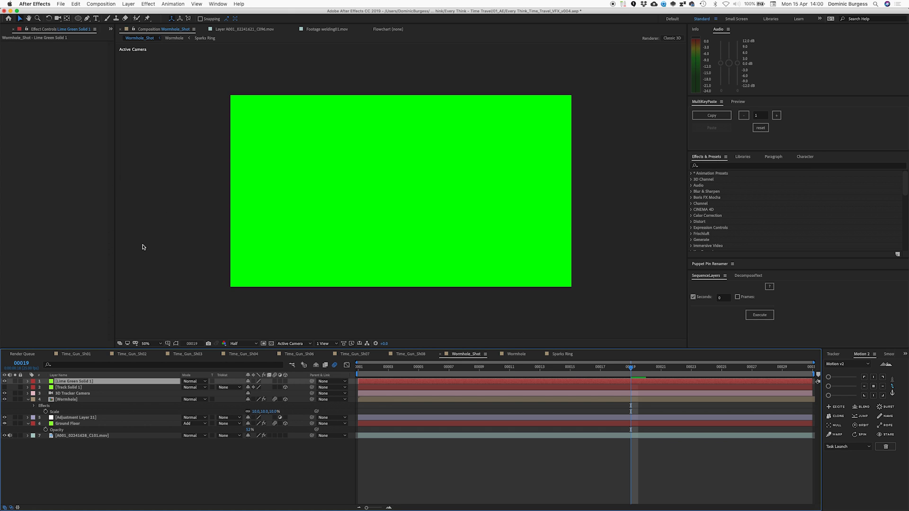
key(super+shift+y)
click(105, 198)
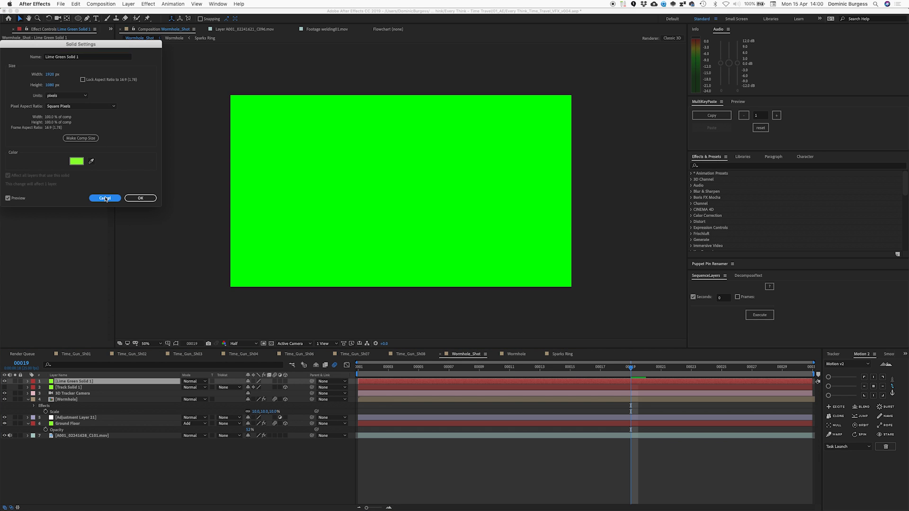
Apply the Advanced Lightning effect to the new solid.
key(ctrl+space)
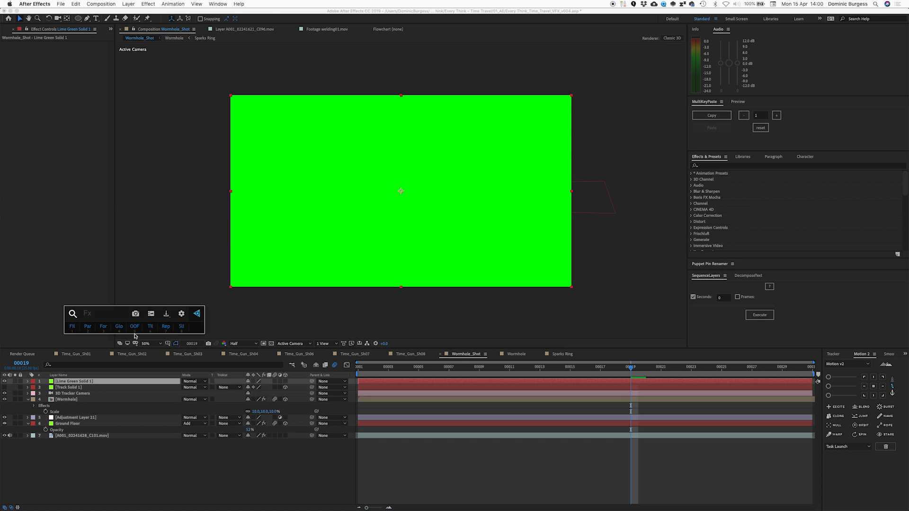
text(light)
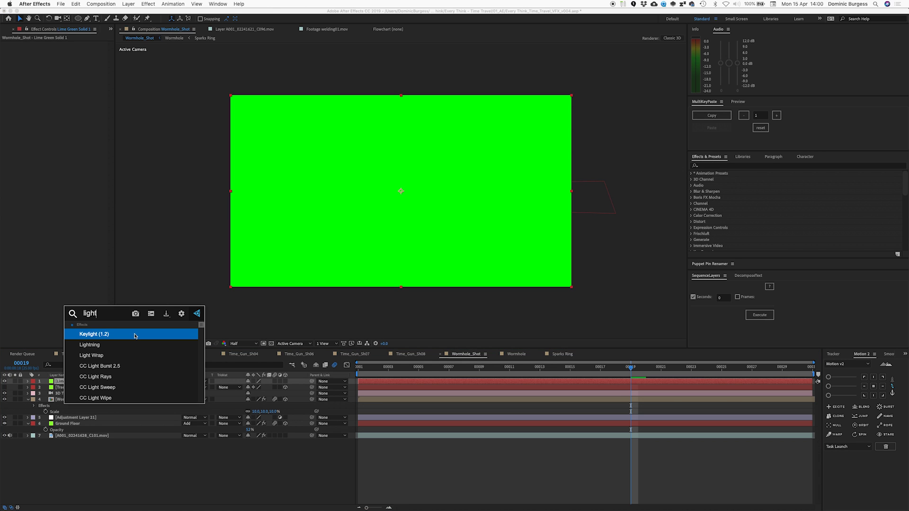
key(Down)
key(Down)
key(Down)
key(Down)
key(Down)
key(Down)
key(Down)
key(Down)
key(Down)
key(Down)
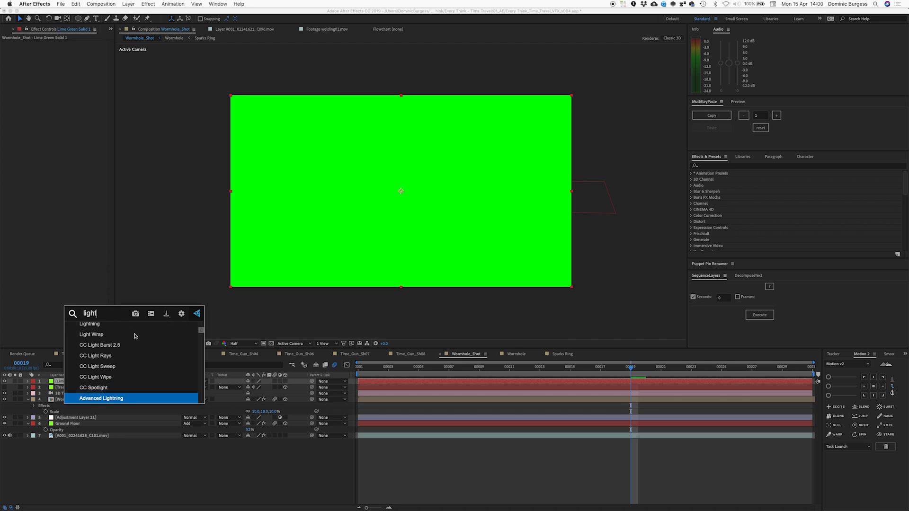
key(Up)
key(Up)
key(Return)
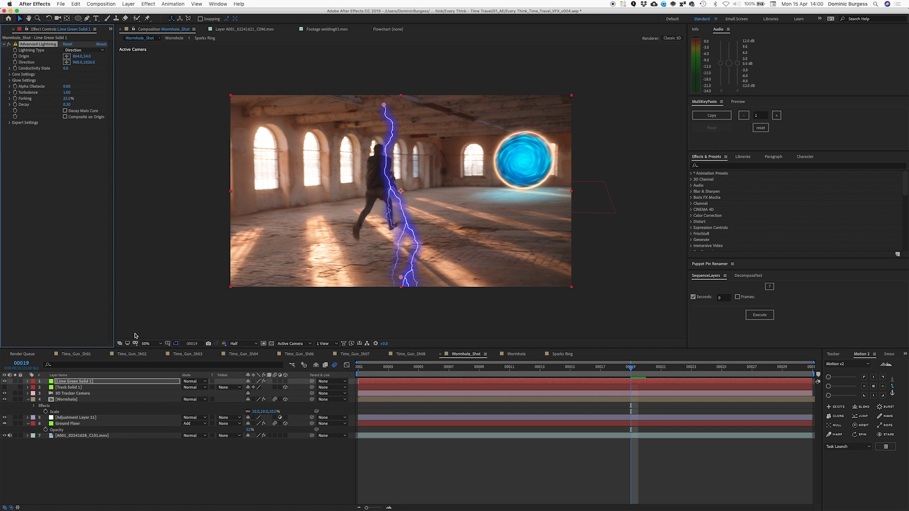
Move the lightning's origin slightly lower on its solid and make the solid a 3D layer.
drag(382, 108, 395, 117)
click(285, 381)
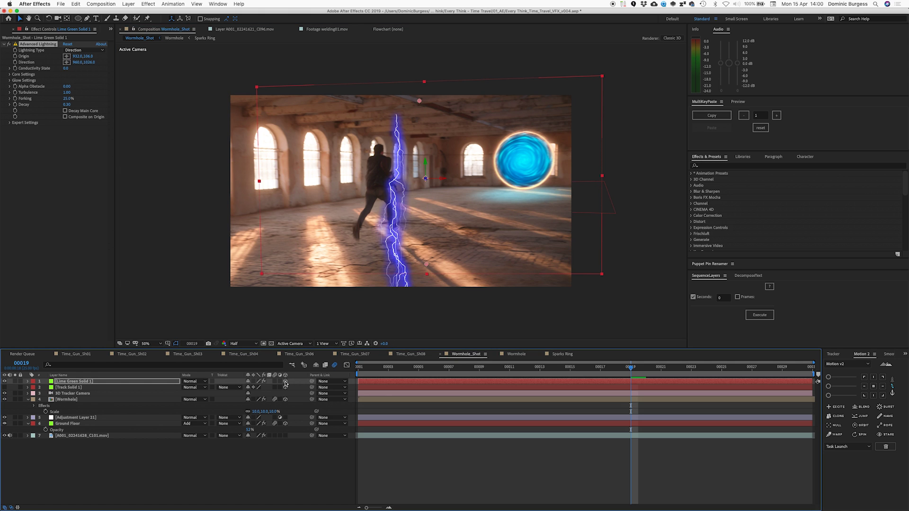
click(57, 401)
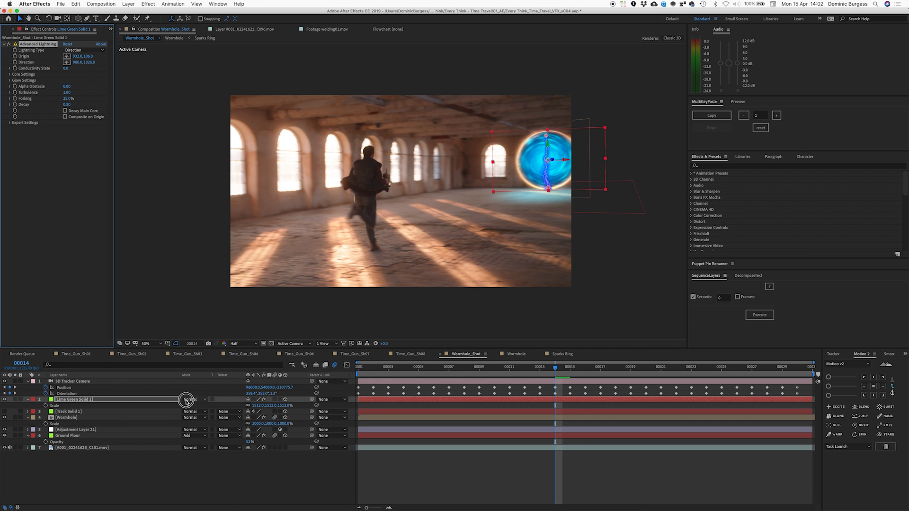
Set the lightning solid's blend mode to Add and aim the bolt outward from the portal's upper-left edge.
click(190, 399)
click(211, 297)
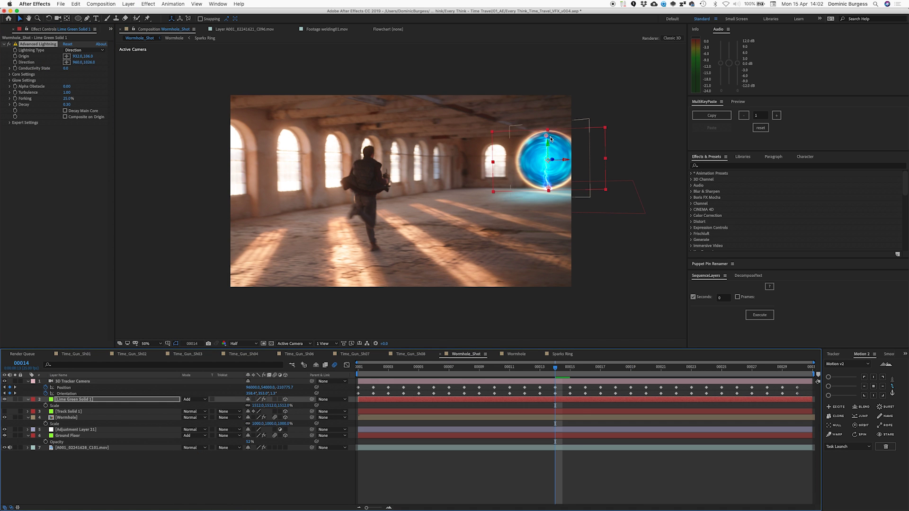
drag(547, 135, 526, 143)
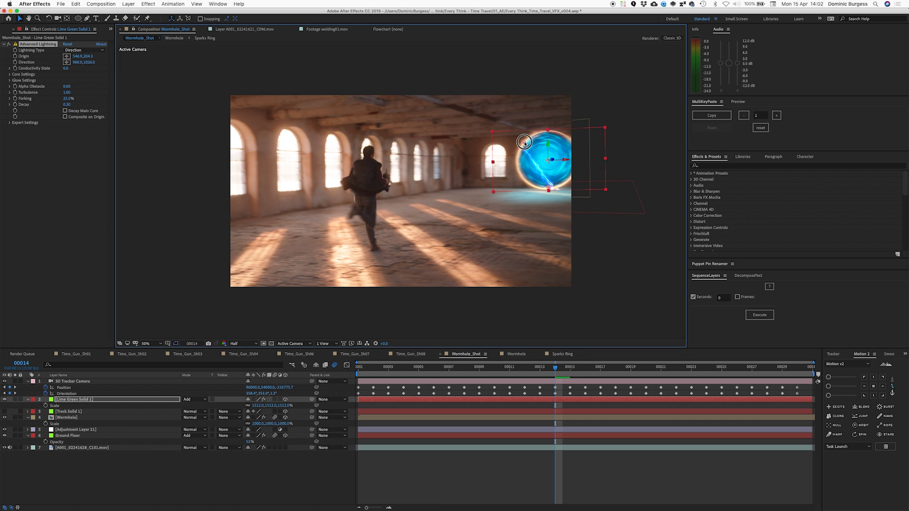
drag(549, 190, 489, 136)
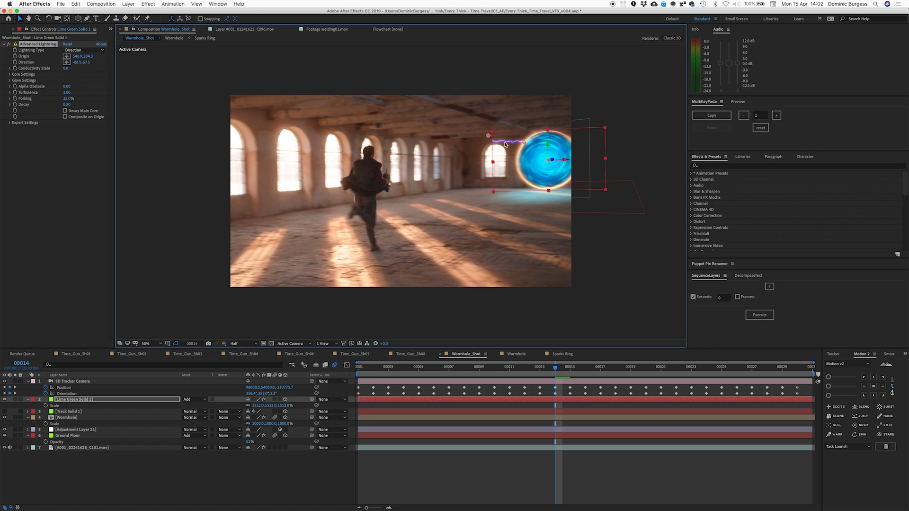
Scale the lightning solid to 2000% and reposition the bolt's origin and direction points beside the portal's upper-left edge.
drag(259, 406, 422, 402)
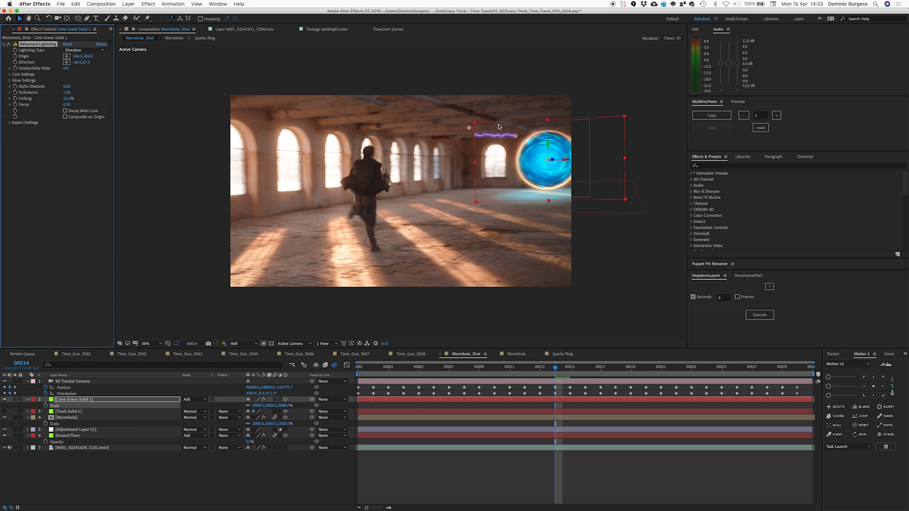
drag(513, 136, 526, 139)
drag(469, 128, 498, 133)
Set the Lightning Type to Strike and move the bolt's origin to about 814.7, 311.6 and its direction to about 184.7, 92.6.
click(83, 49)
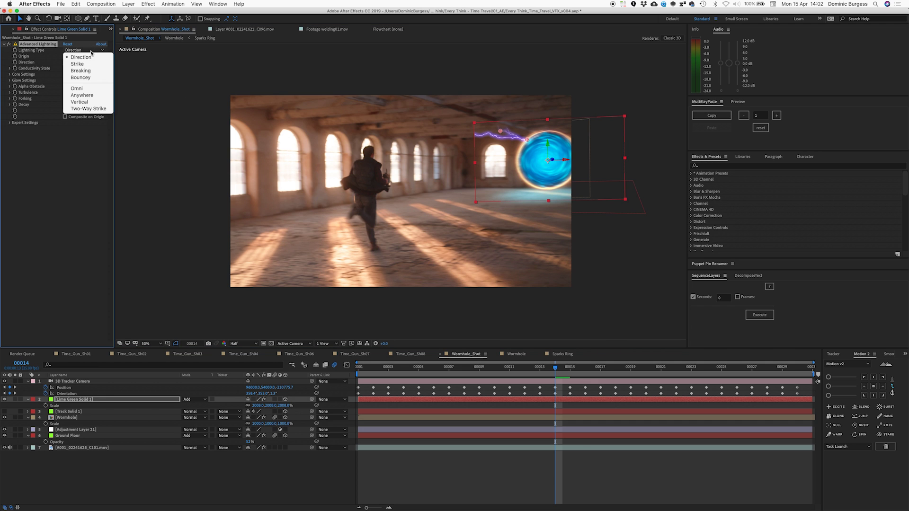
click(77, 63)
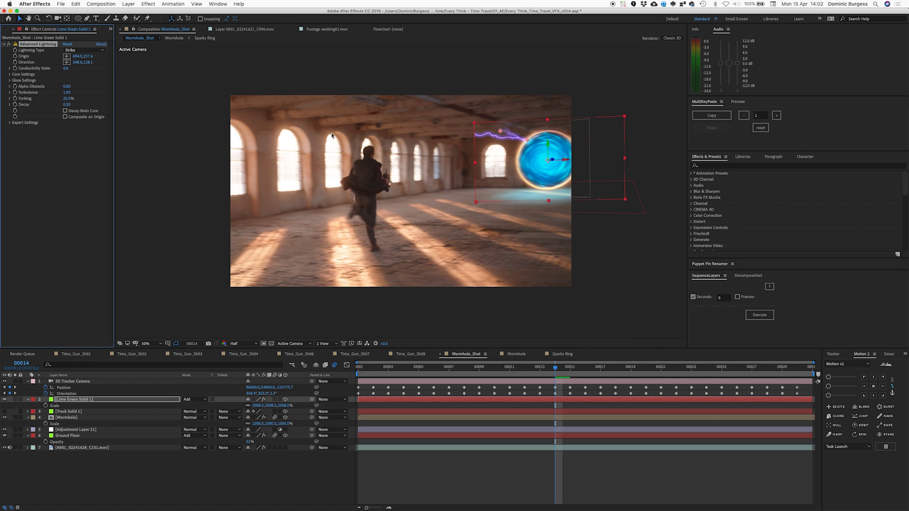
drag(500, 132, 489, 131)
key(super+shift+h)
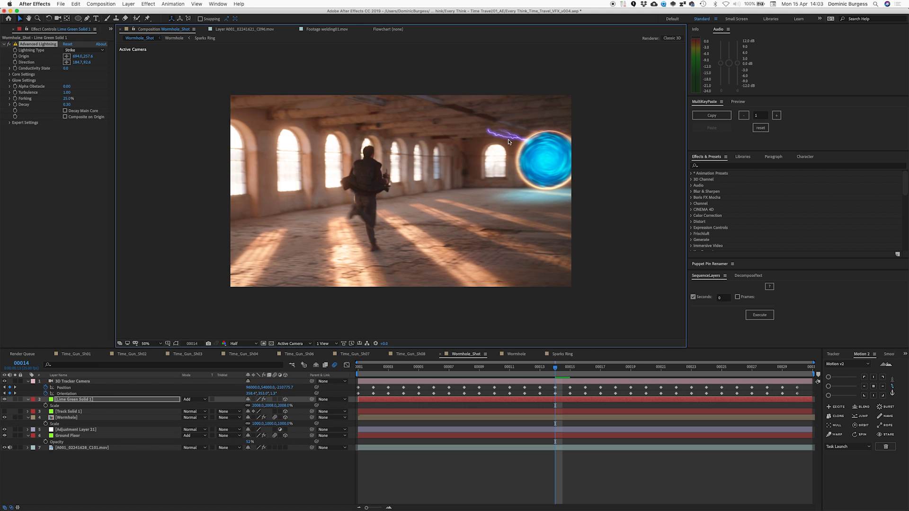
key(super+shift+h)
mouse_move(526, 145)
mouse_down()
mouse_move(519, 137)
mouse_move(523, 146)
mouse_up()
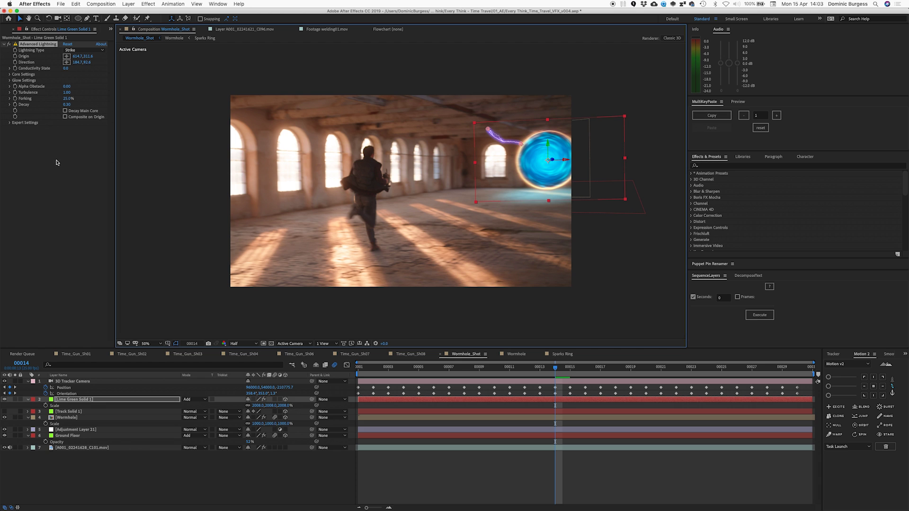
Apply Hue/Saturation to the lightning solid and set Master Hue to about -27° for a bluer bolt.
key(ctrl+space)
text(hue)
key(Return)
mouse_move(72, 164)
mouse_down()
mouse_move(82, 163)
mouse_move(62, 163)
mouse_up()
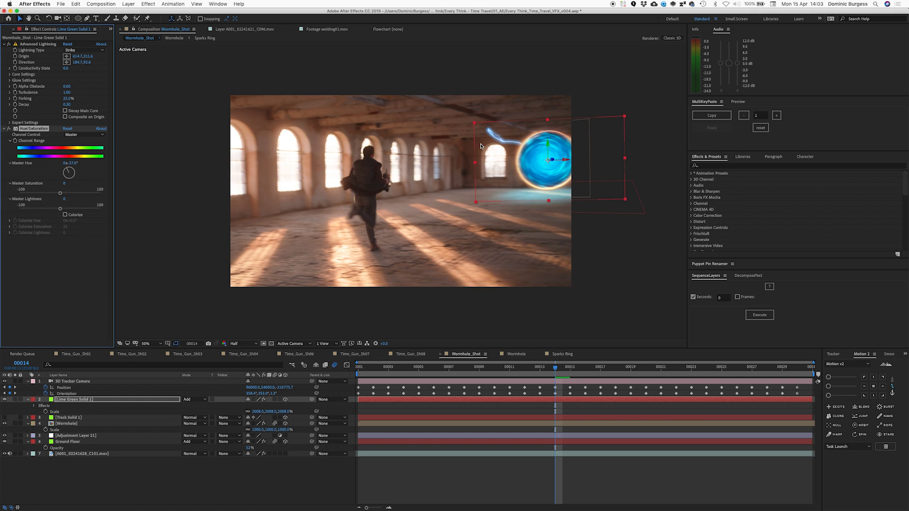
Trim the lightning layer to frames 14 through 15 and scrub the timeline to check the flash.
key(alt+bracketleft)
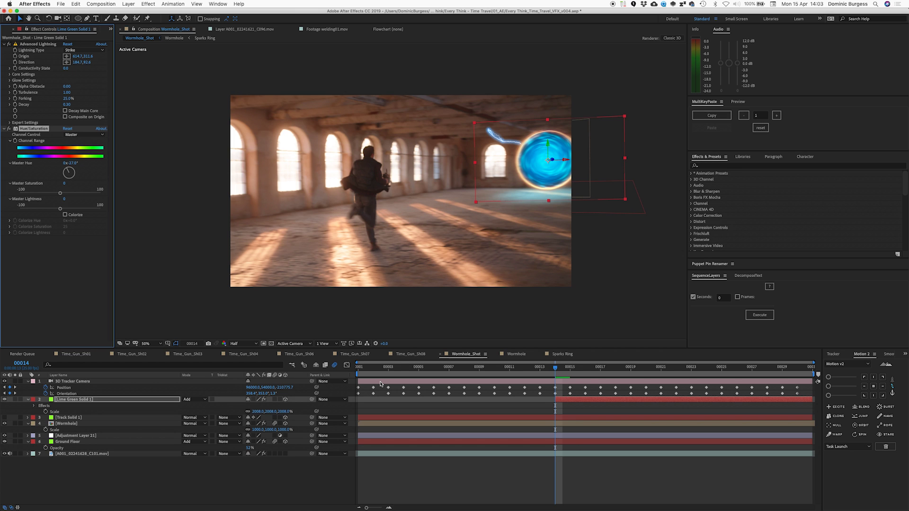
key(Page_Down)
key(alt+bracketright)
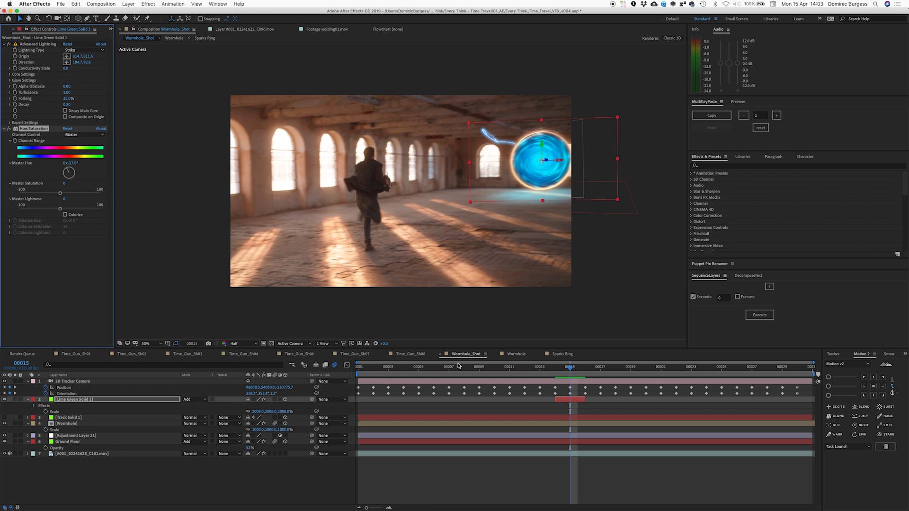
mouse_move(567, 371)
mouse_down()
mouse_move(542, 368)
mouse_move(570, 367)
mouse_up()
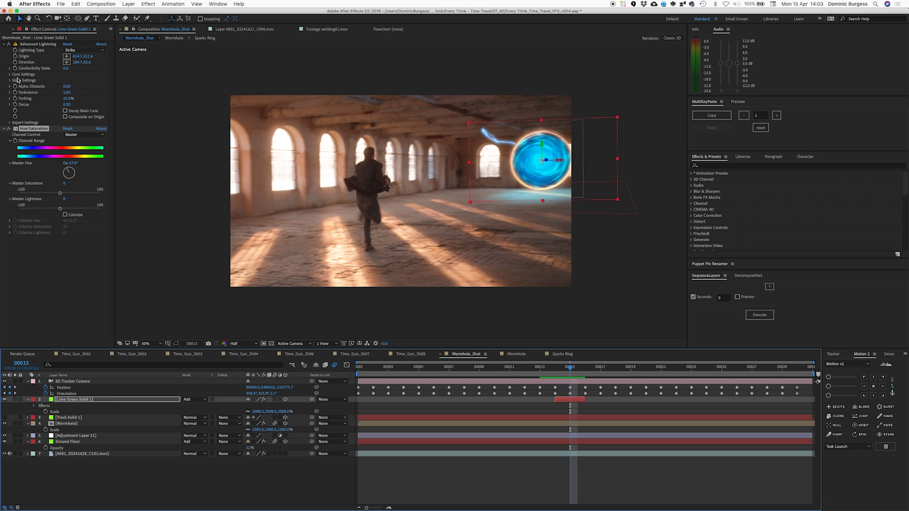
Try a different Conductivity State for the lightning and undo the change.
drag(65, 69, 70, 70)
key(super+z)
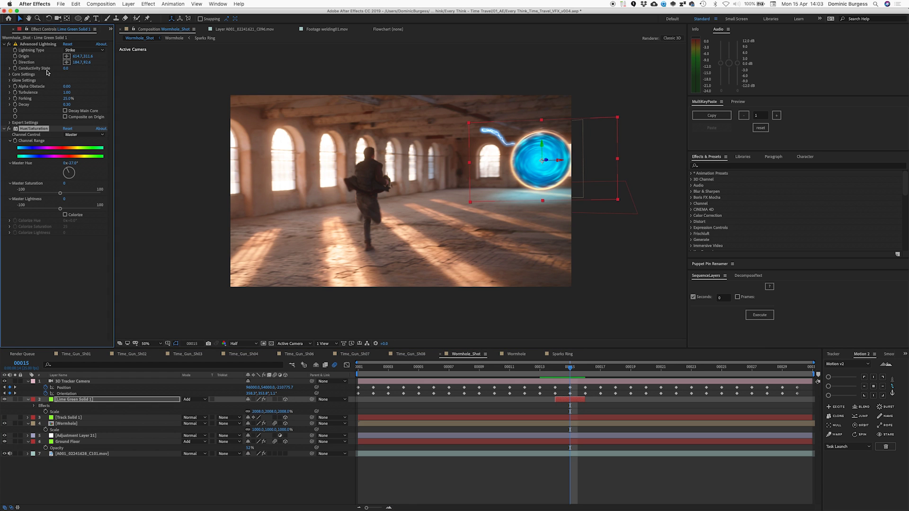
Drive the lightning's Conductivity State with the expression time*50, check the neighbouring frame, and duplicate the lightning layer.
alt+click(15, 68)
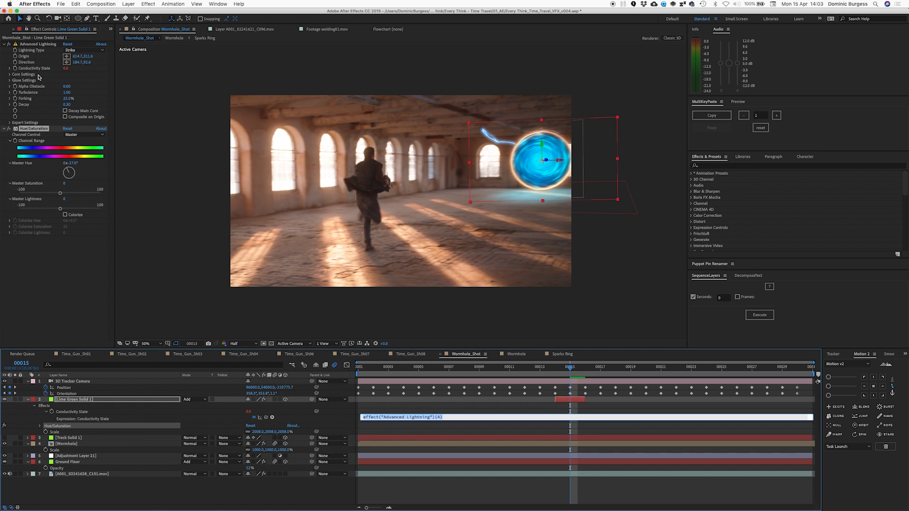
text(time*)
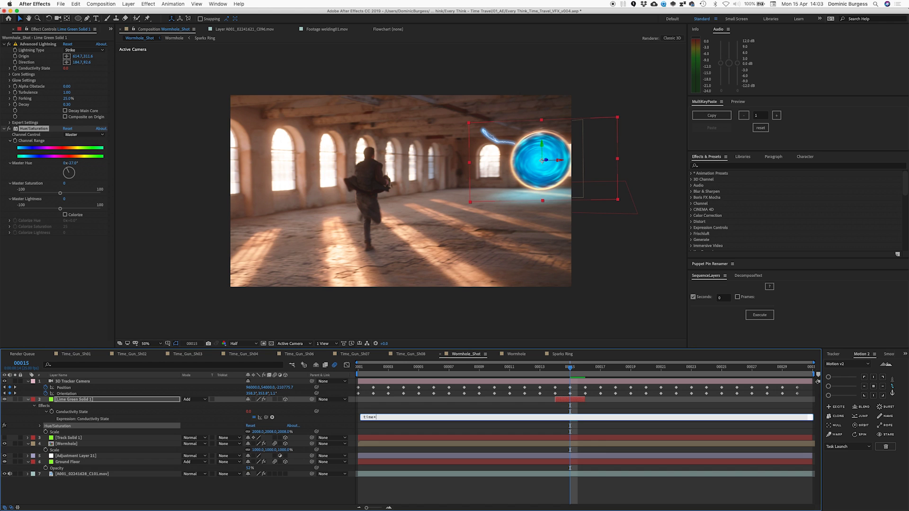
text(50)
key(KP_Enter)
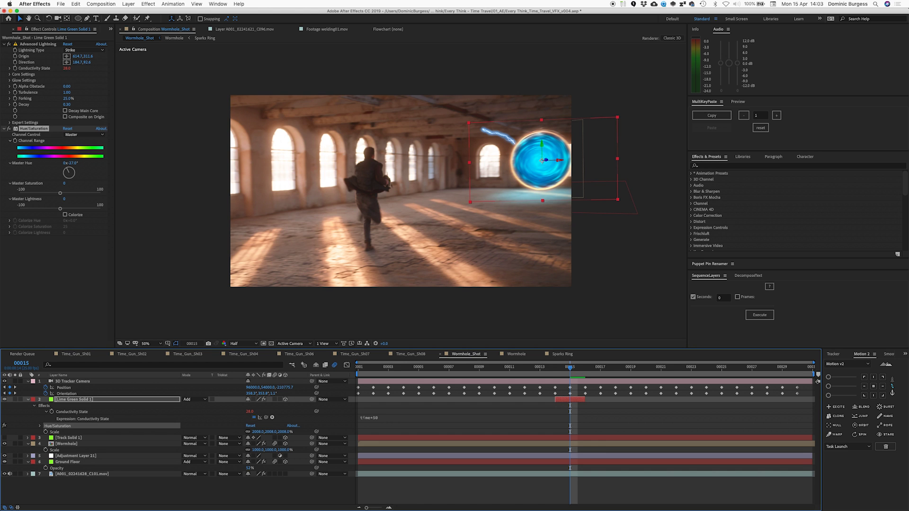
key(Page_Down)
key(Page_Up)
key(ctrl+d)
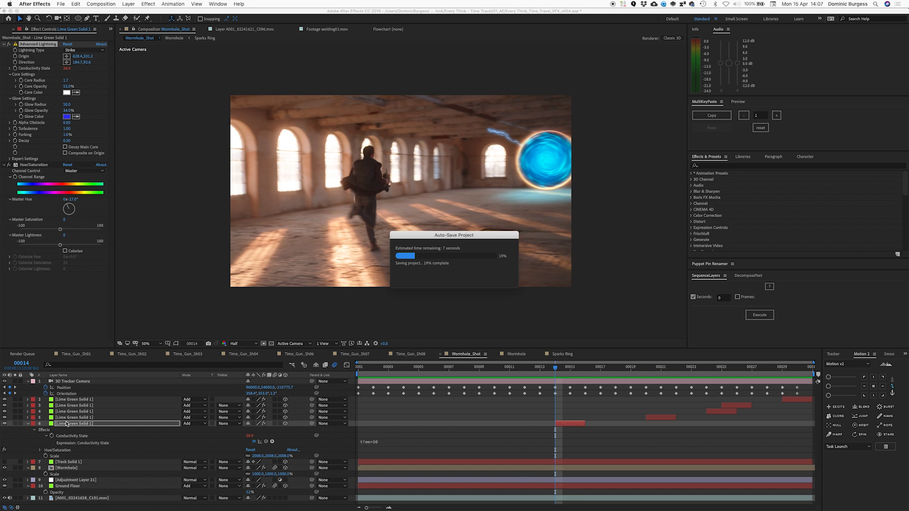
Collapse the properties of all layers, clear the selection and scrub the timeline to frame 22.
key(ctrl+a)
click(28, 424)
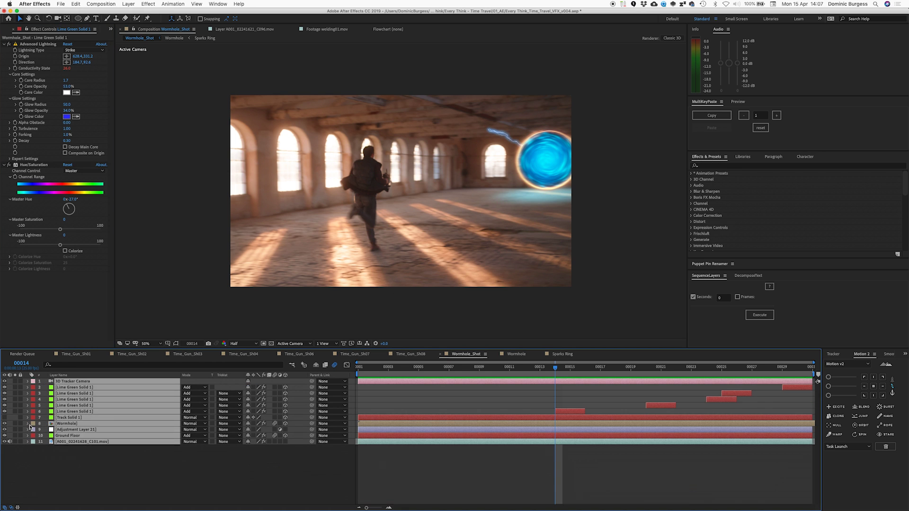
click(67, 469)
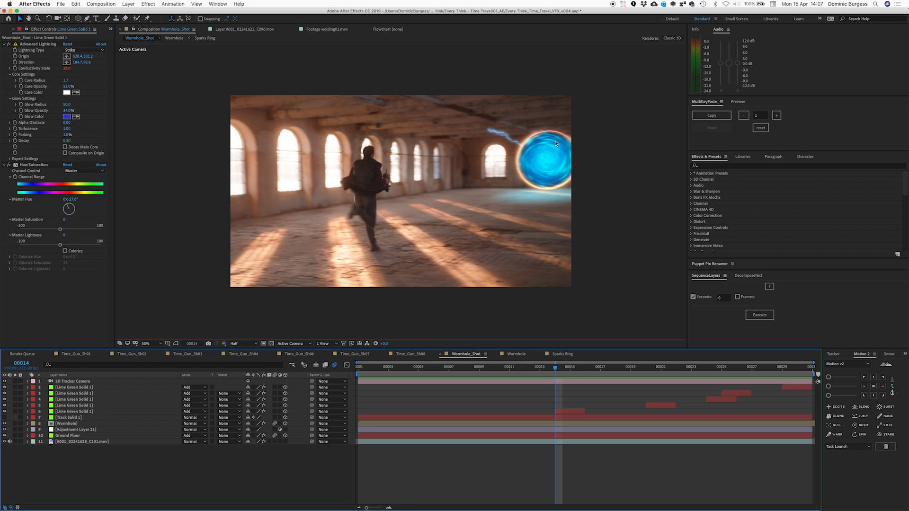
drag(558, 366, 652, 374)
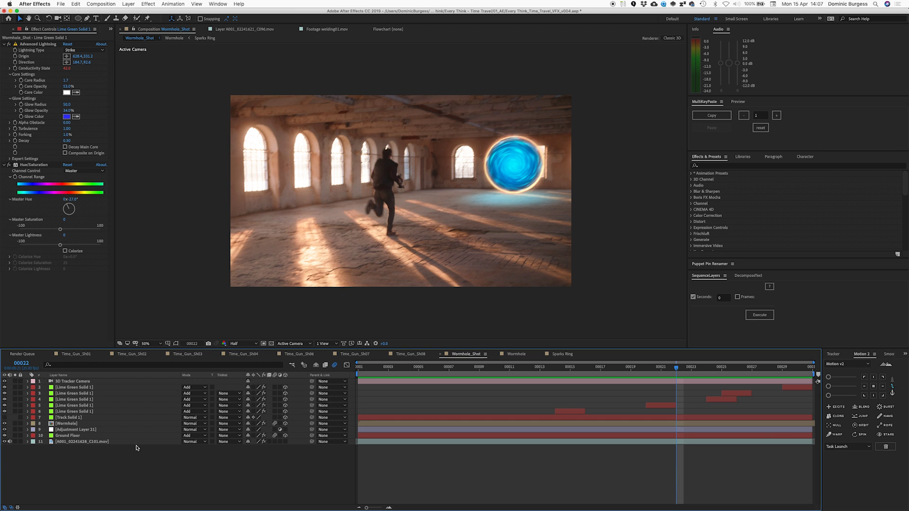
Create an adjustment layer directly above the Wormhole layer and rename it Heat Distortion.
right_click(119, 472)
mouse_move(156, 433)
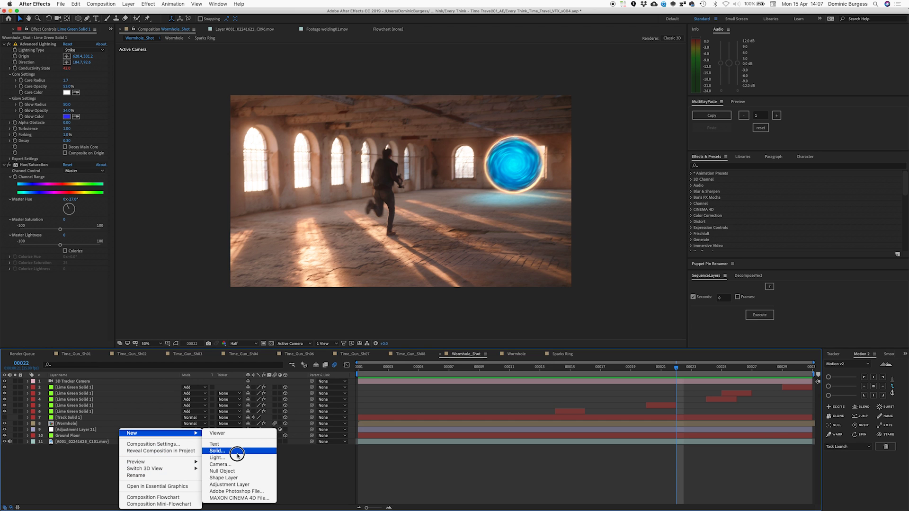
click(230, 485)
drag(59, 381, 71, 427)
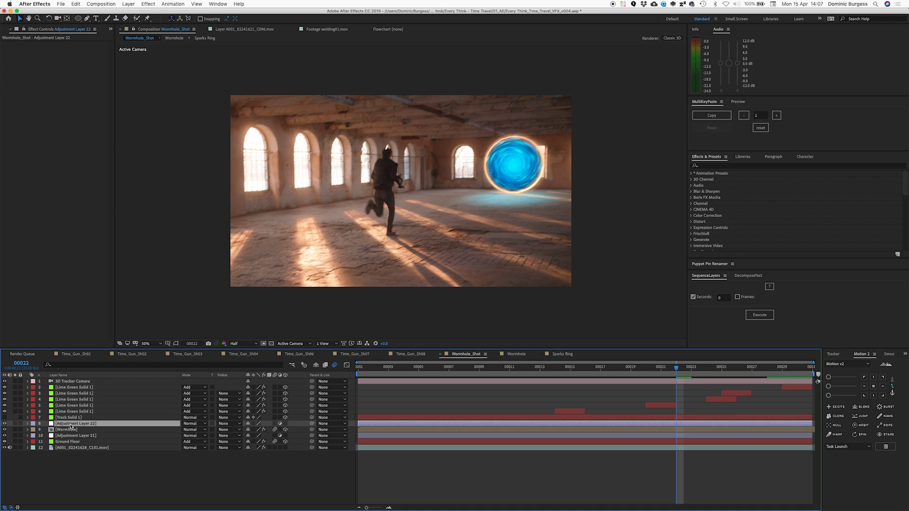
key(Return)
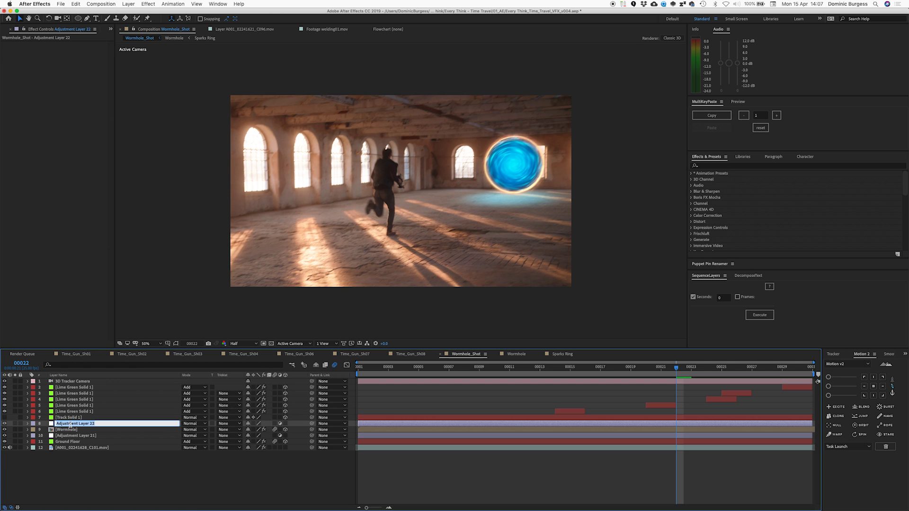
text(Heat Distortion)
key(Return)
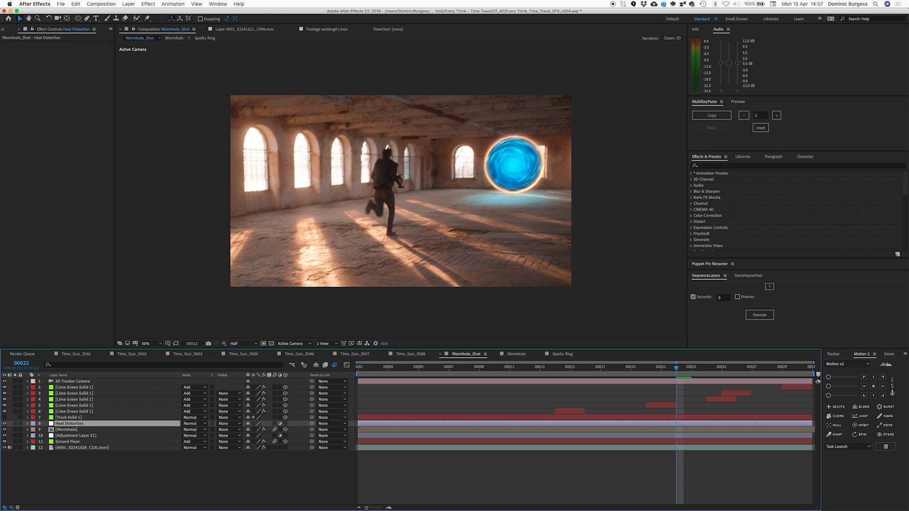
Apply the Heat Distortion effect to the Heat Distortion adjustment layer.
key(ctrl+space)
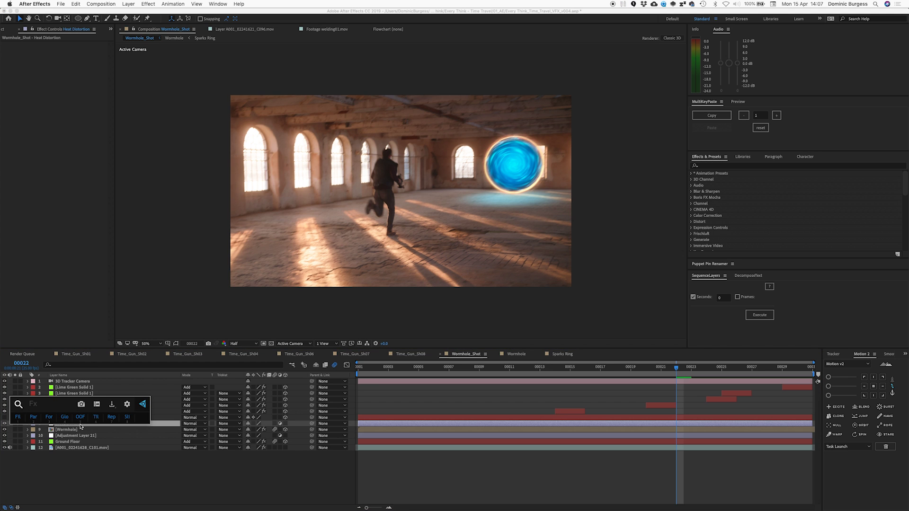
text(heay)
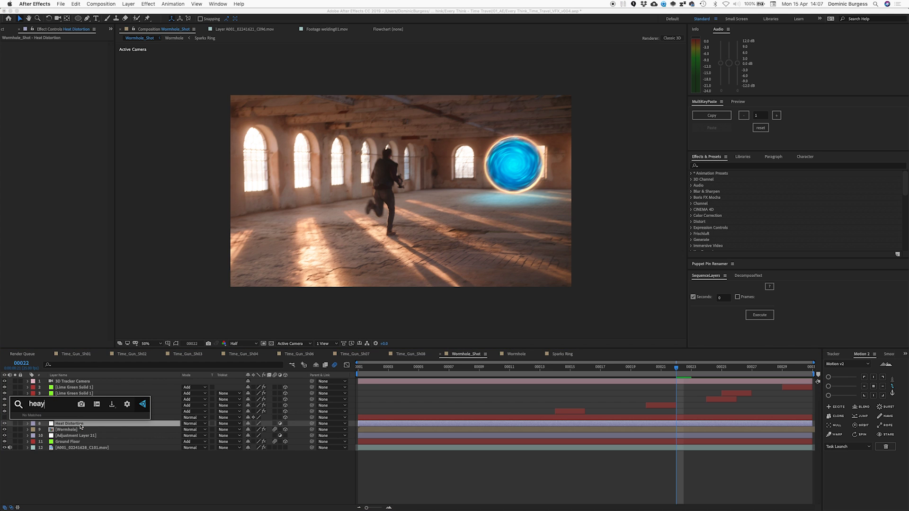
key(BackSpace)
click(80, 426)
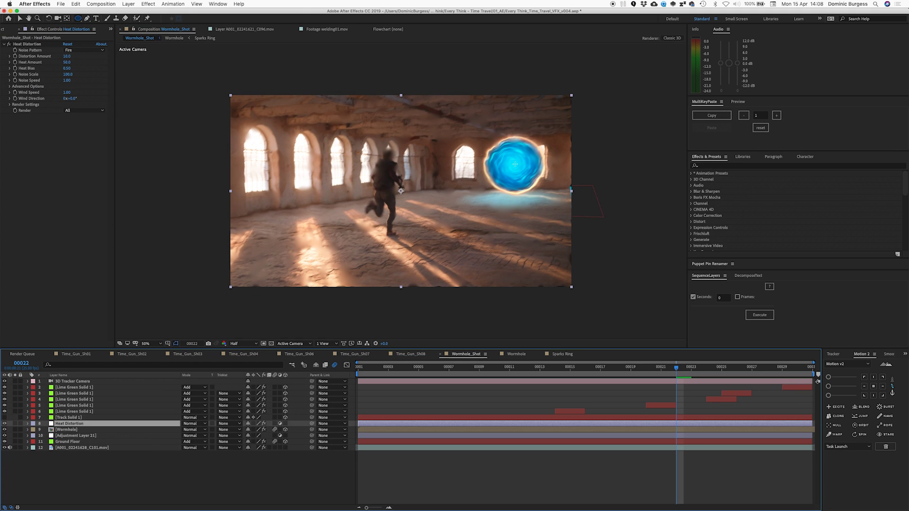
Draw a circular mask around the portal on the Heat Distortion layer and feather it by 100 pixels.
mouse_move(515, 164)
mouse_down()
mouse_move(567, 203)
mouse_move(560, 199)
mouse_up()
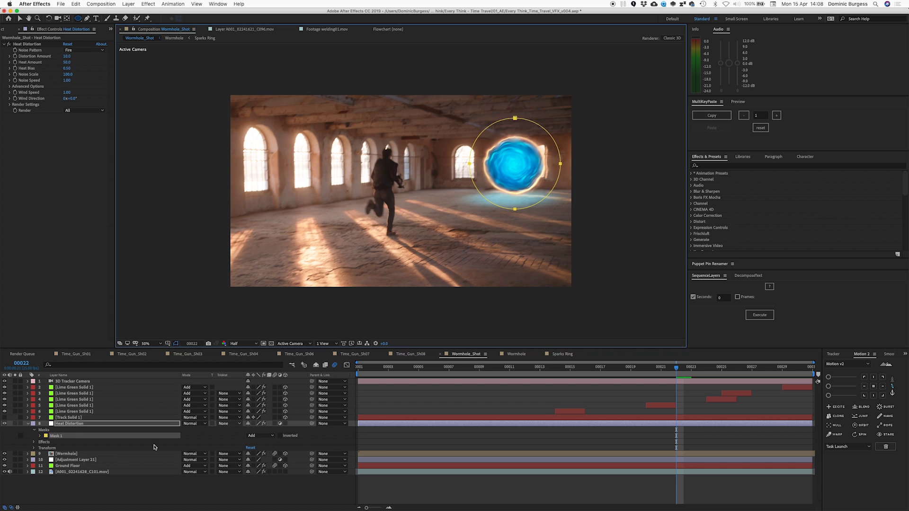
key(f)
click(256, 435)
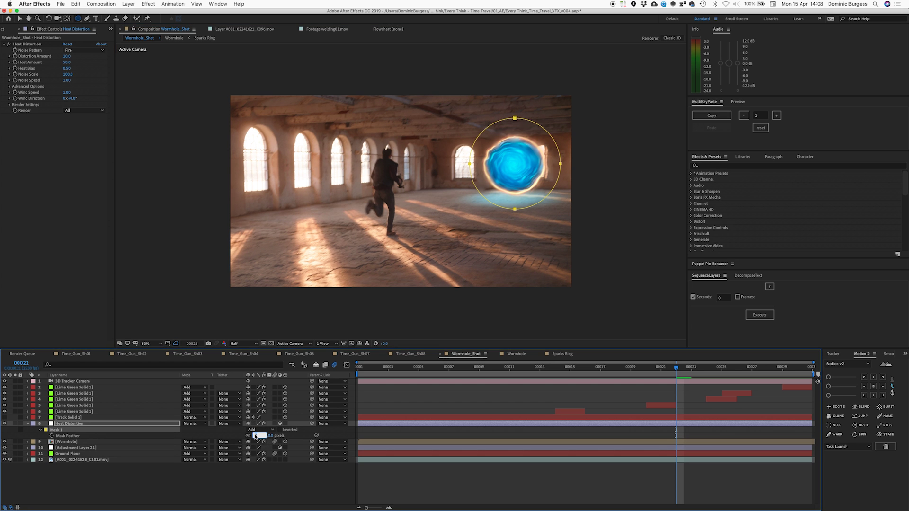
text(100)
key(Return)
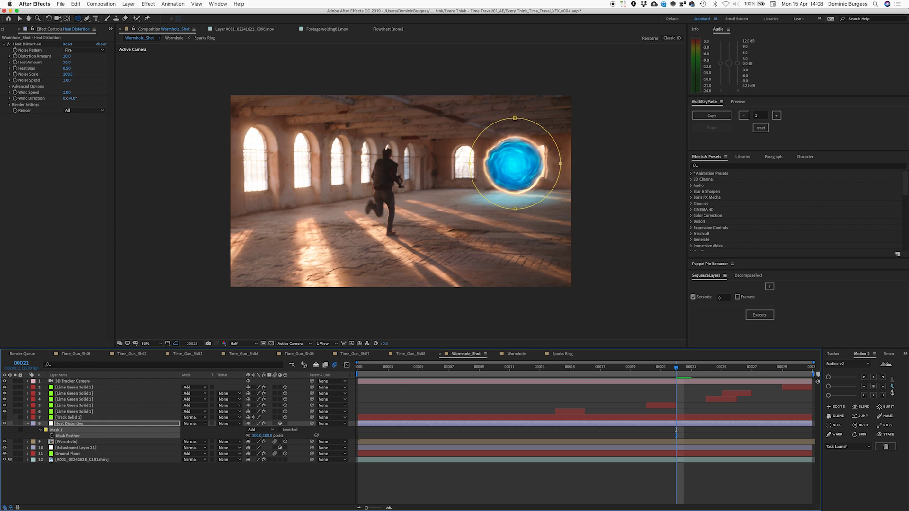
Move the Heat Distortion layer below the Wormhole layer and set a Mask Path keyframe at frame 22.
drag(80, 425, 79, 443)
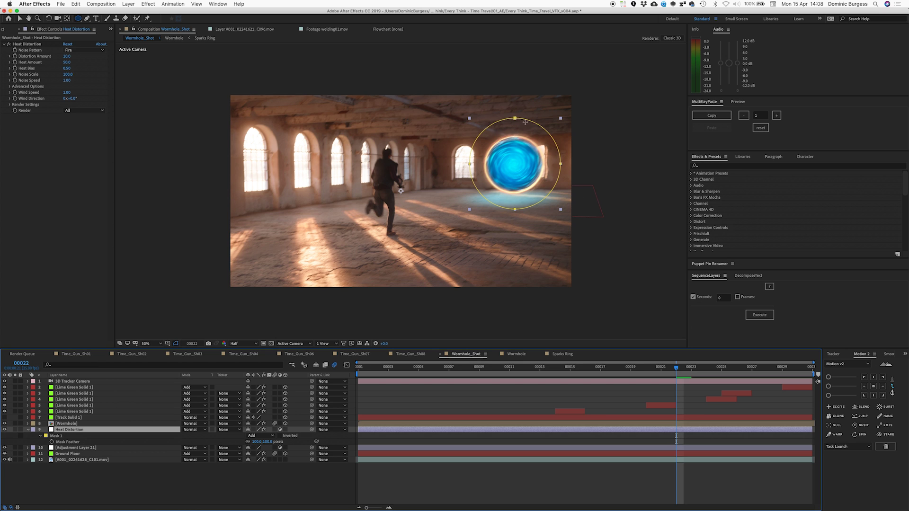
key(v)
key(p)
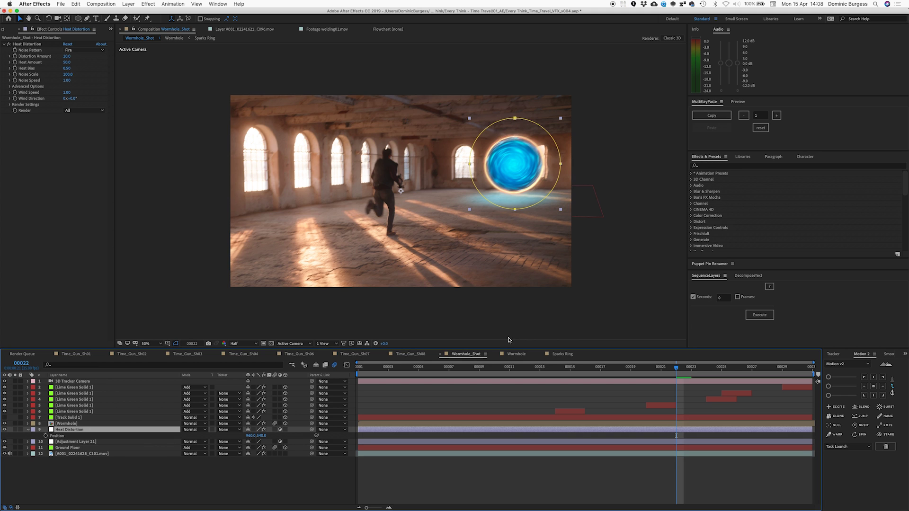
key(m)
click(51, 441)
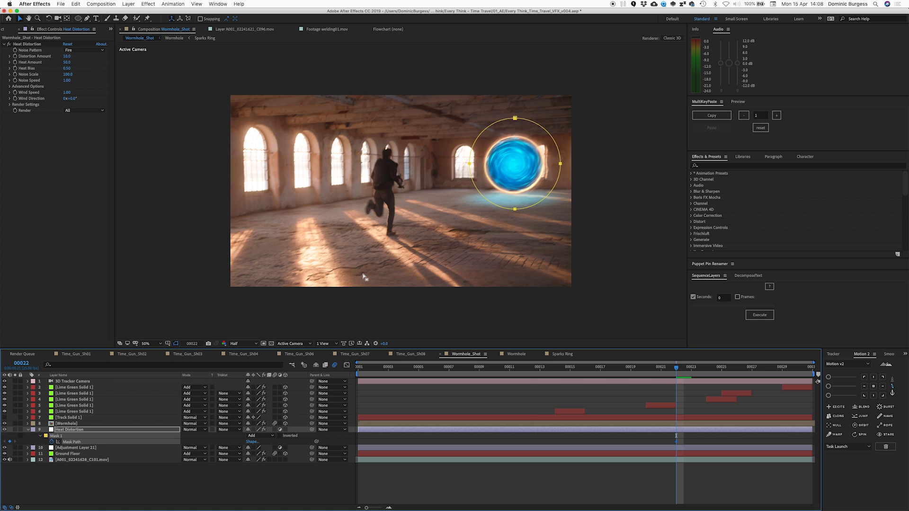
Keyframe the heat distortion mask to follow the portal at frames 12, 9 and 4.
key(shift+Page_Up)
drag(515, 208, 564, 208)
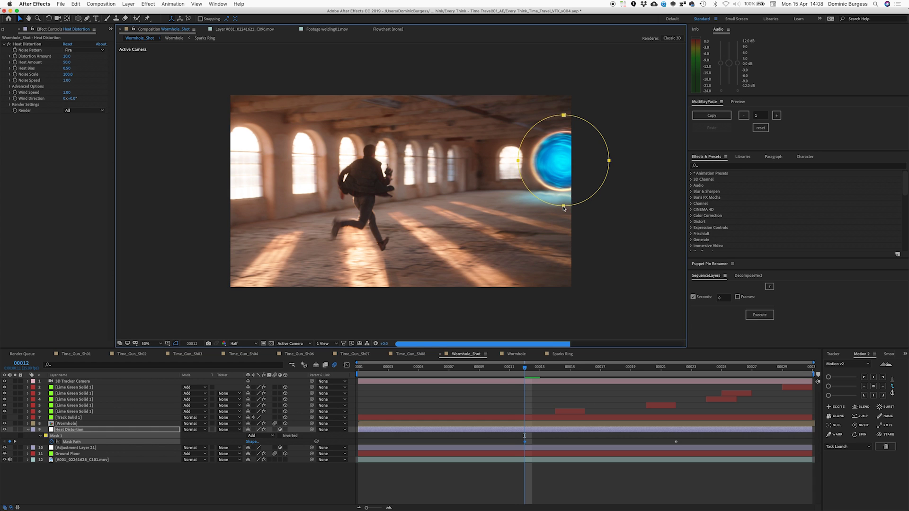
key(Page_Up)
key(Page_Up)
key(Page_Up)
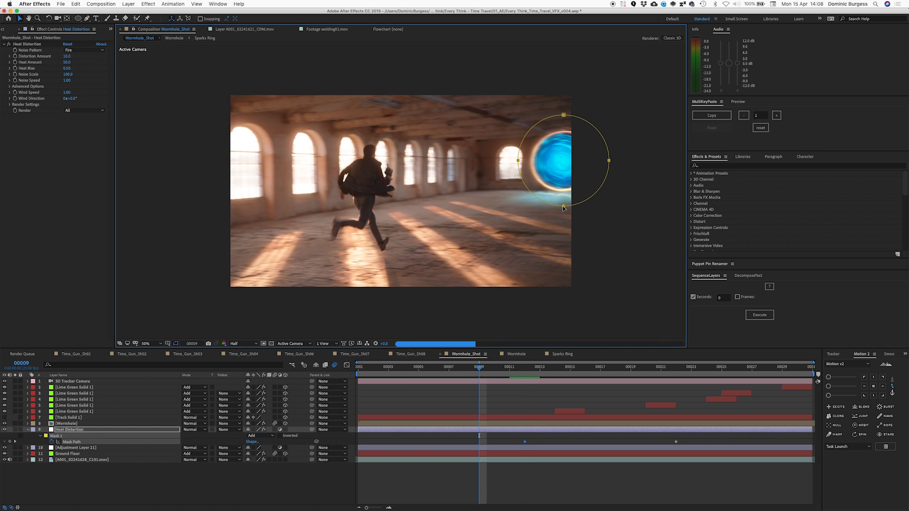
drag(563, 206, 592, 210)
key(Page_Up)
key(Page_Up)
key(Page_Up)
key(Page_Up)
key(Page_Up)
drag(610, 211, 659, 215)
Preview the mask's movement and recentre it on the portal with a keyframe at frame 16.
key(space)
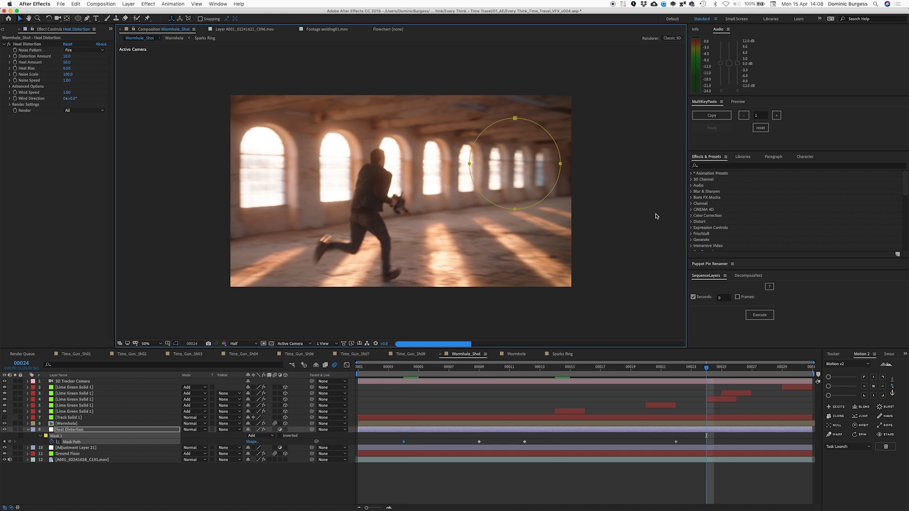
key(space)
key(Page_Up)
key(Page_Up)
key(Page_Up)
key(Page_Up)
key(Page_Up)
key(Page_Up)
key(Page_Up)
key(Page_Up)
key(Page_Up)
key(Page_Up)
key(Page_Down)
key(Page_Down)
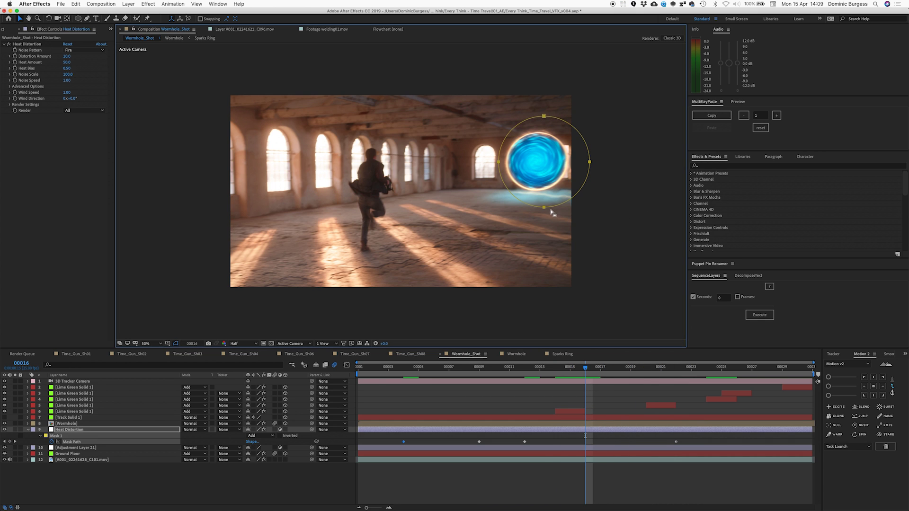
drag(544, 207, 536, 206)
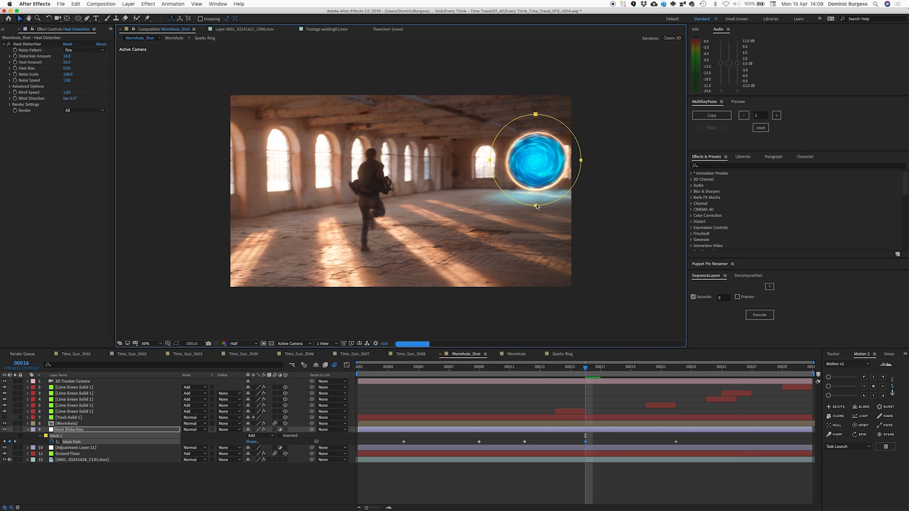
Keyframe the mask over the portal at frames 27 and 30, and hide the layer controls in the viewer.
key(shift+Page_Down)
key(Page_Down)
drag(514, 209, 491, 226)
key(End)
key(super+shift+h)
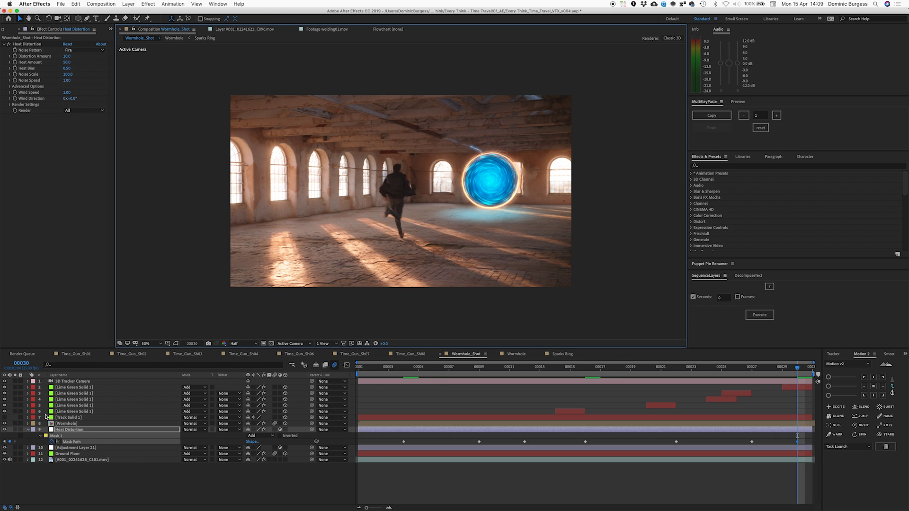
Toggle the Heat Distortion layer's visibility to compare the shot with and without the distortion.
click(4, 430)
click(5, 430)
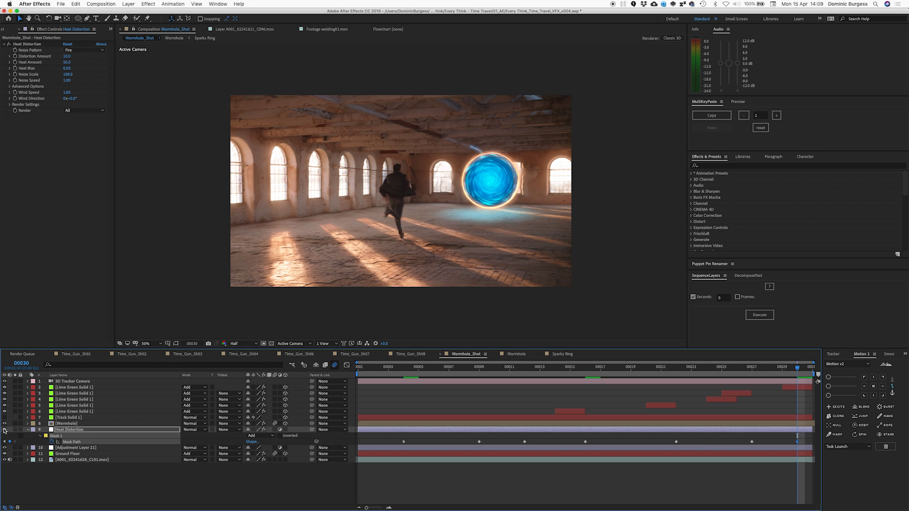
click(5, 429)
click(5, 429)
click(5, 430)
click(5, 430)
Play back the shot and scrub to frame 26 to examine the distortion around the portal.
click(66, 429)
key(space)
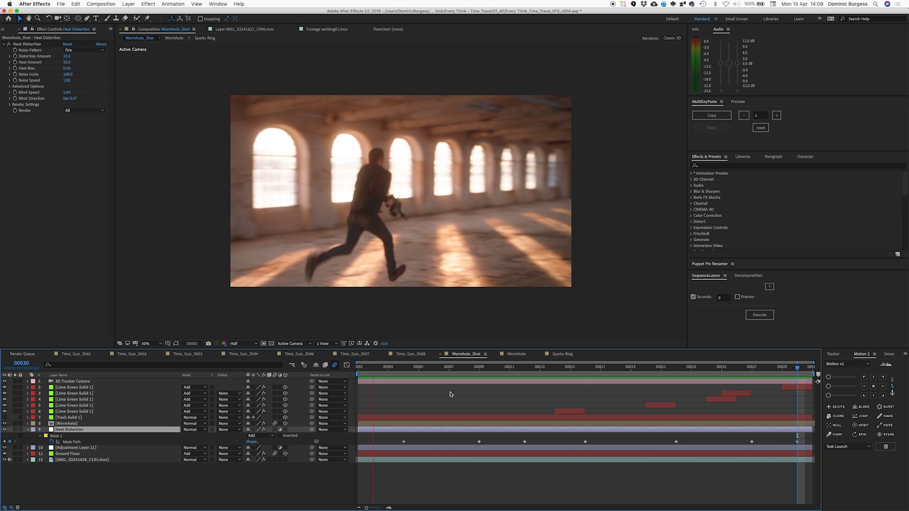
key(space)
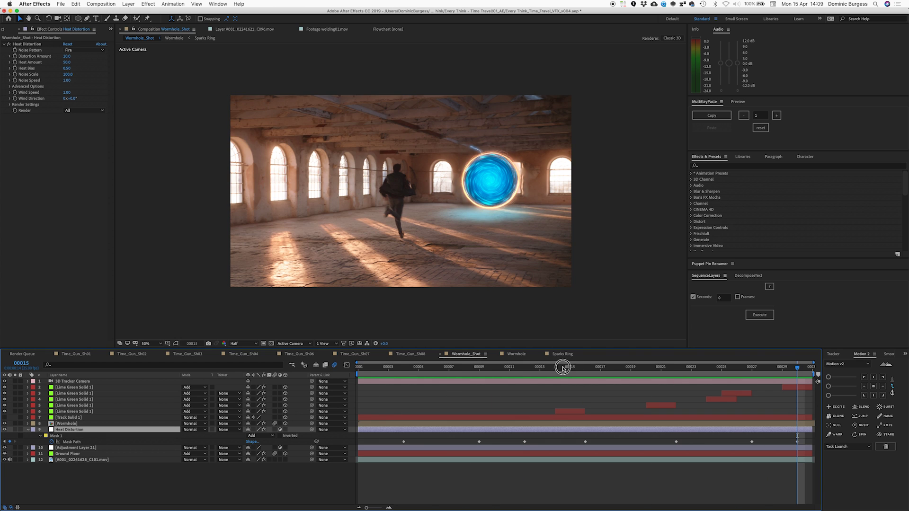
click(585, 368)
drag(595, 369, 736, 376)
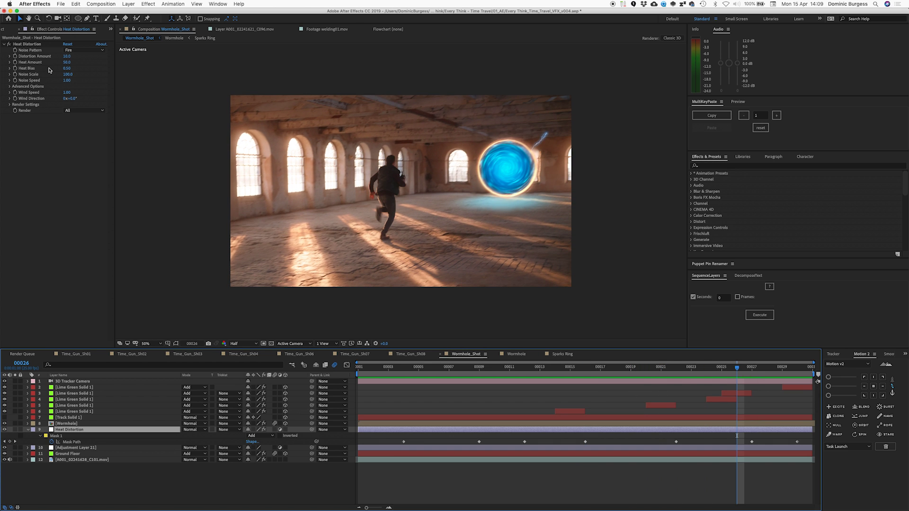
Set the Heat Distortion effect's Noise Scale to 50 and preview the shot.
click(67, 75)
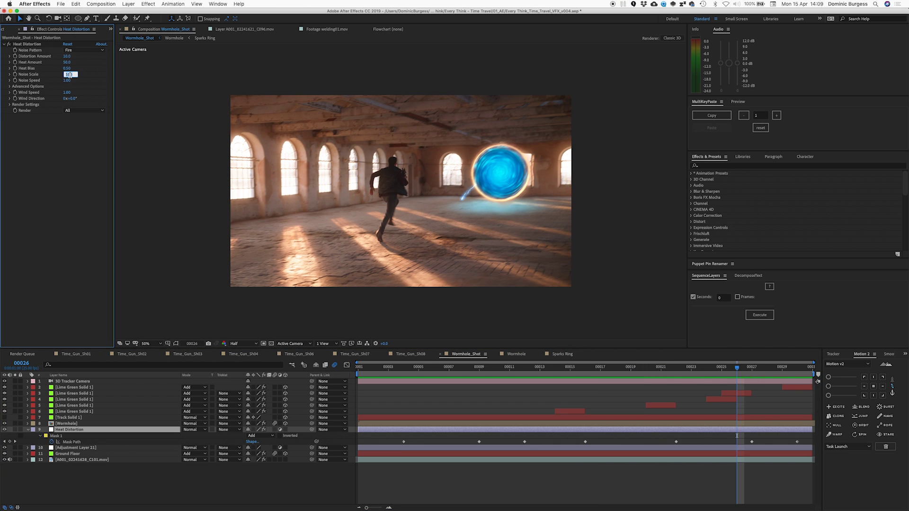
key(Return)
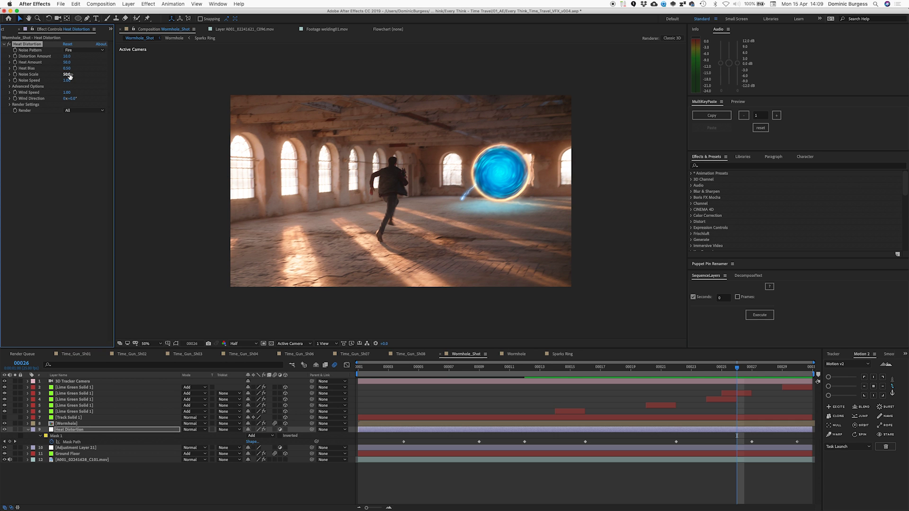
key(space)
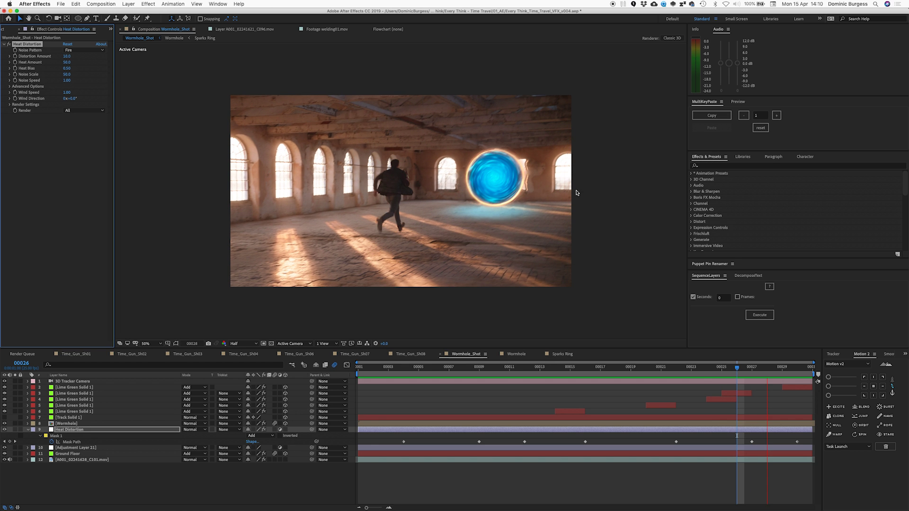
key(space)
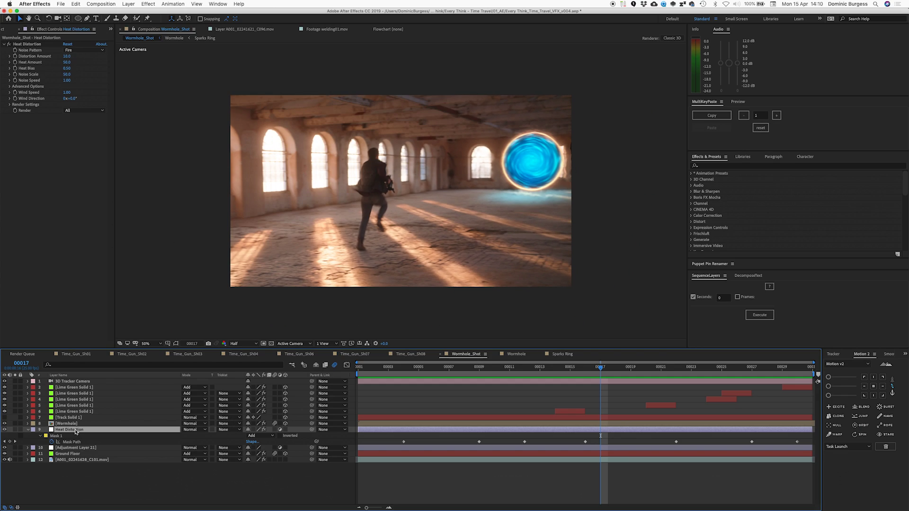
Apply the RGS Grow Bounds effect to the Heat Distortion layer, placed before the Heat Distortion effect.
key(ctrl+space)
text(grow)
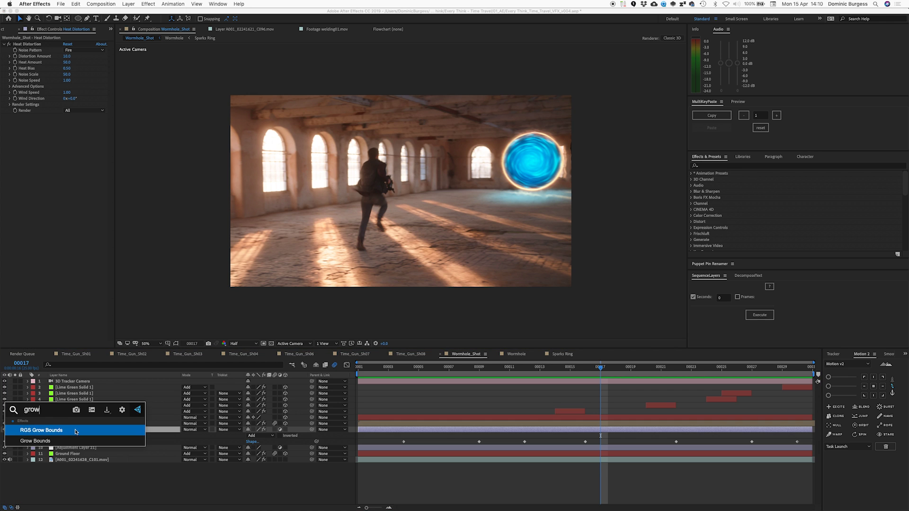
key(Return)
drag(21, 44, 25, 155)
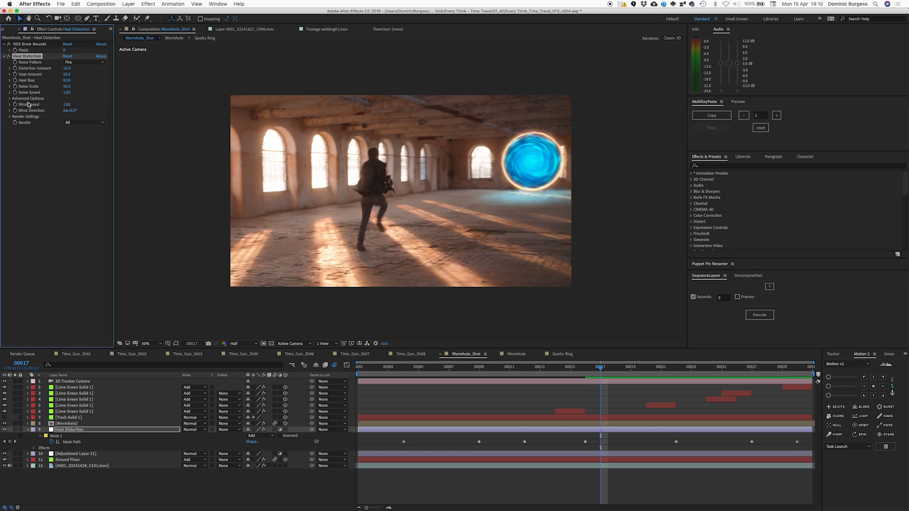
click(23, 45)
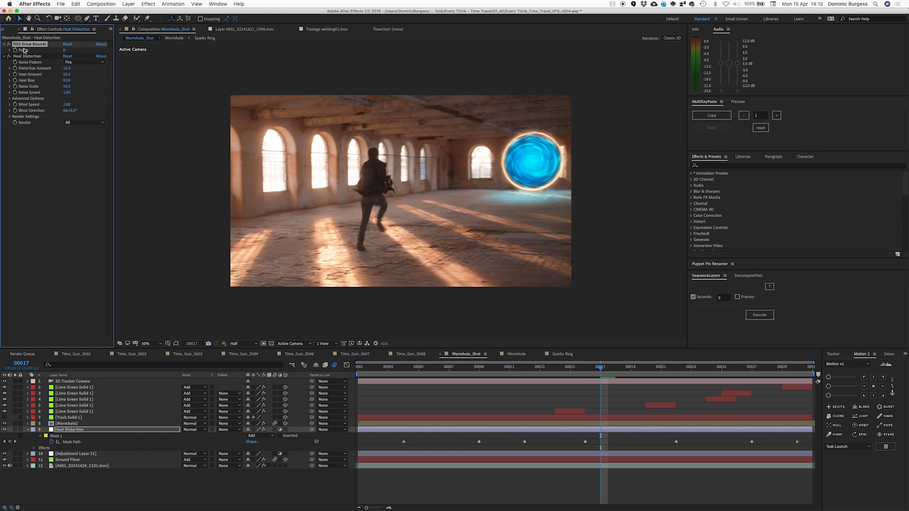
Try the Grow Bounds effect ahead of Heat Distortion with Pixels raised to 324, and delete that effect from the layer.
key(ctrl+space)
text(gro)
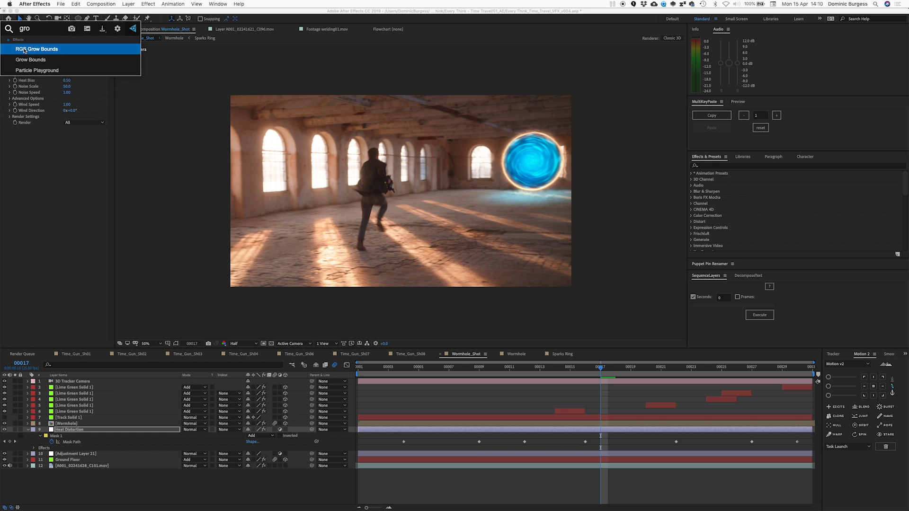
key(Down)
key(Return)
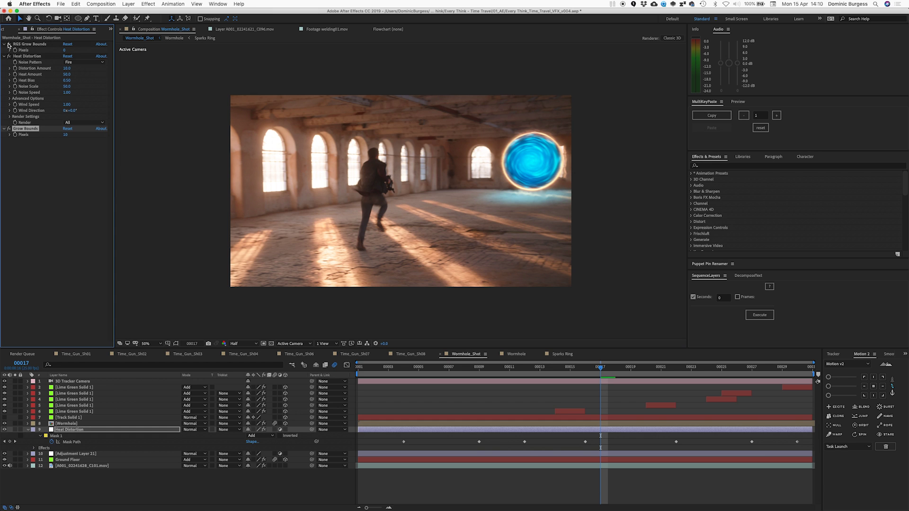
click(24, 61)
drag(23, 128, 97, 64)
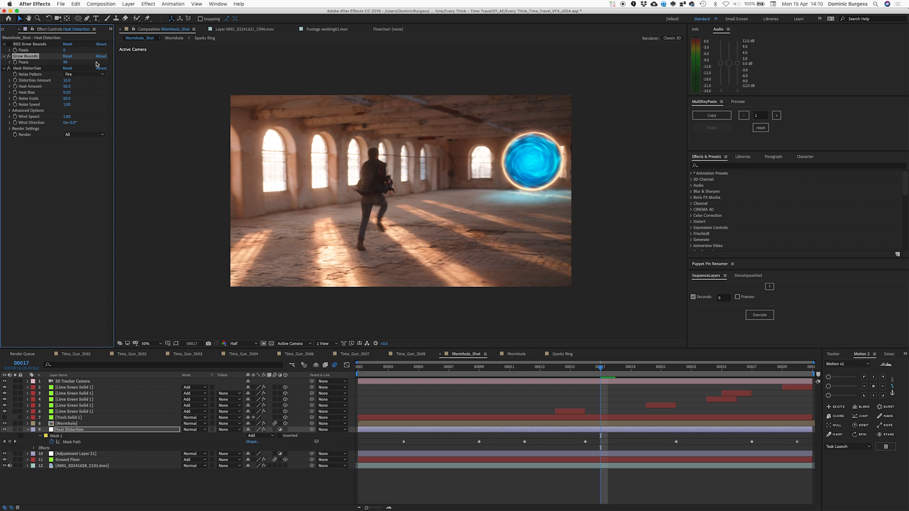
drag(66, 62, 118, 64)
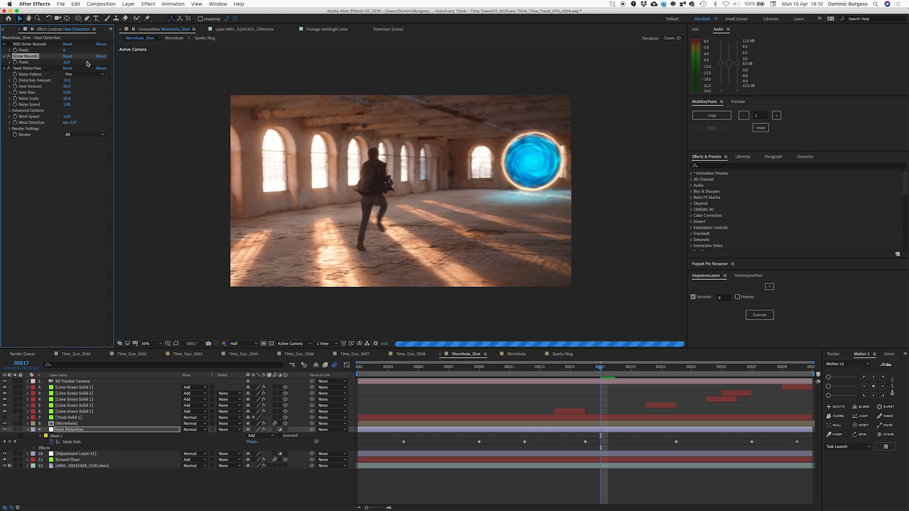
key(Delete)
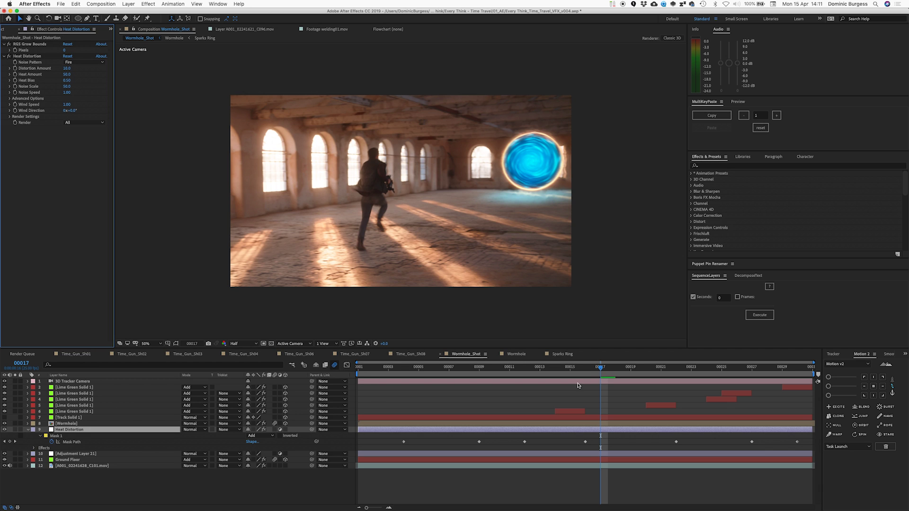
Create a new adjustment layer above all other layers in Wormhole_Shot and rename it Letterbox.
right_click(96, 479)
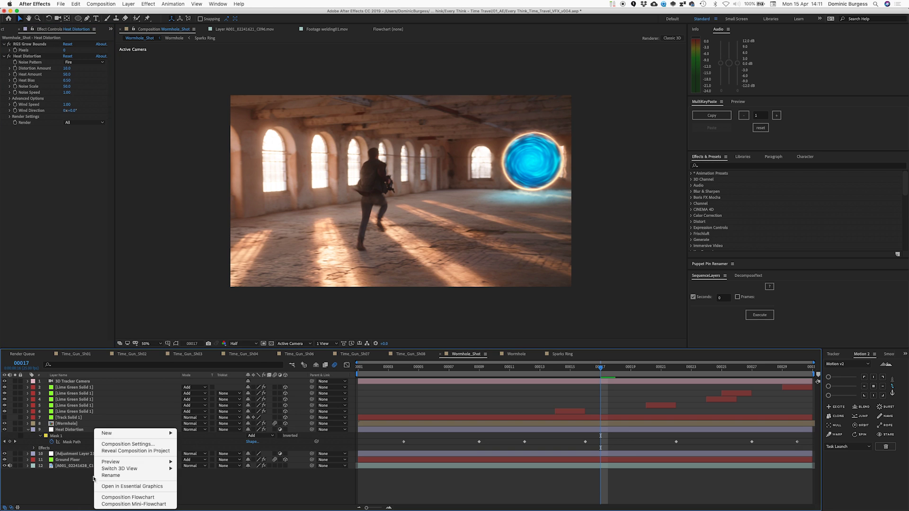
mouse_move(124, 434)
click(210, 485)
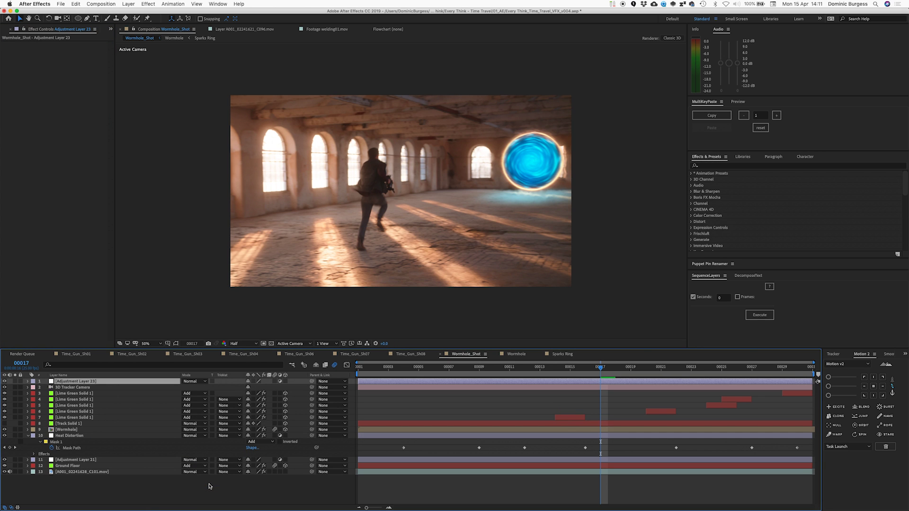
key(Return)
text(Letterbox)
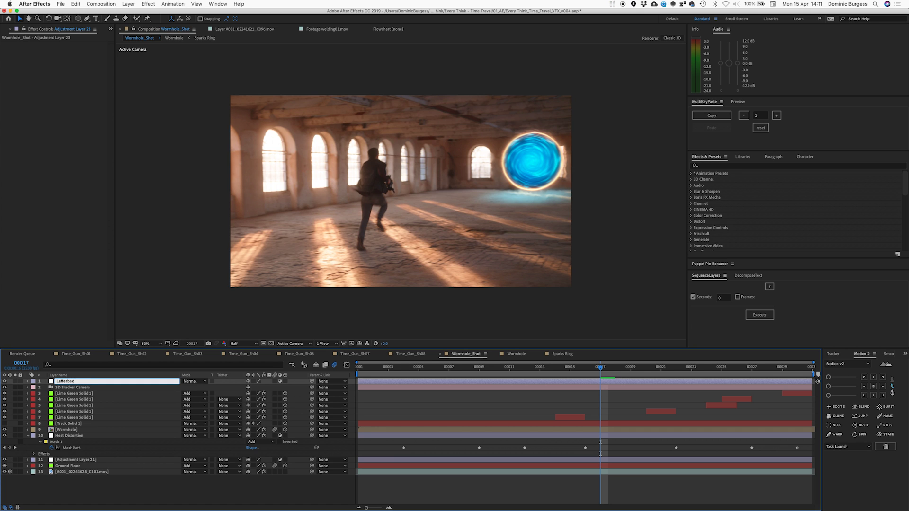
key(Return)
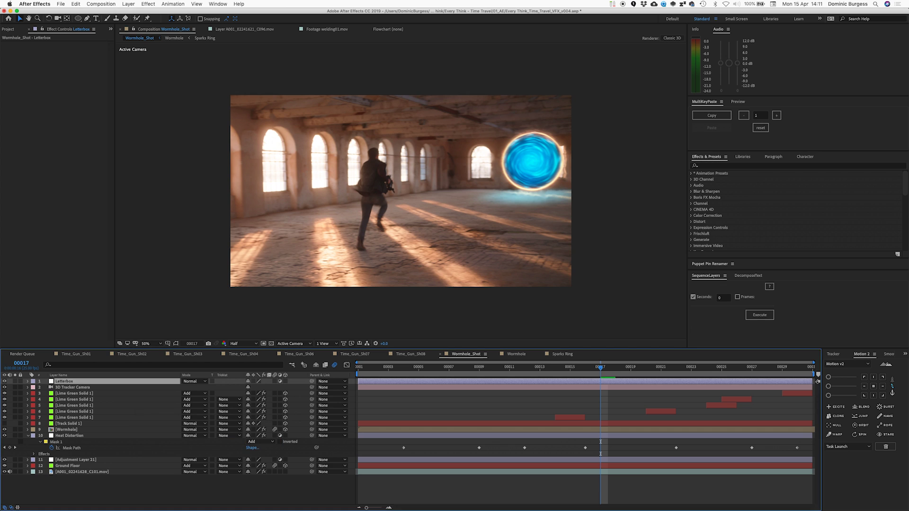
Apply the Letterboxer effect to the Letterbox layer with the 2.35:1 (Anamorphic) preset and preview the shot.
click(85, 58)
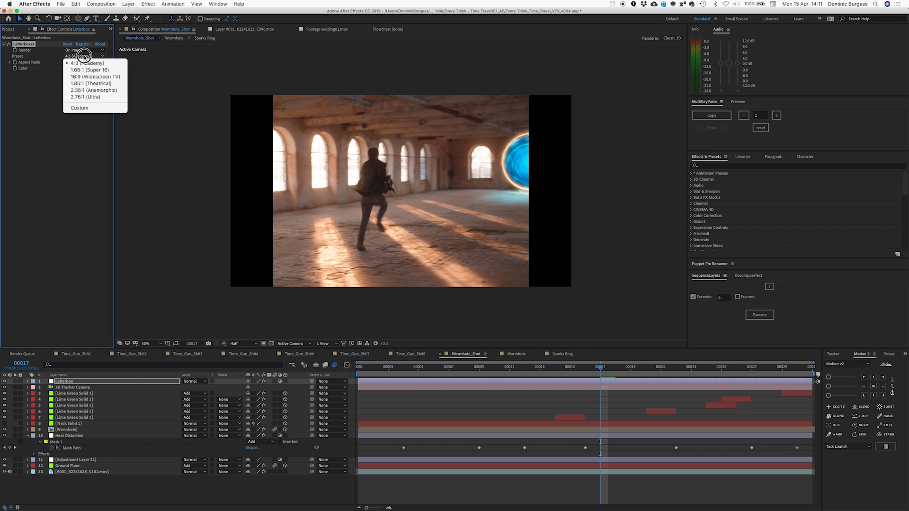
click(86, 89)
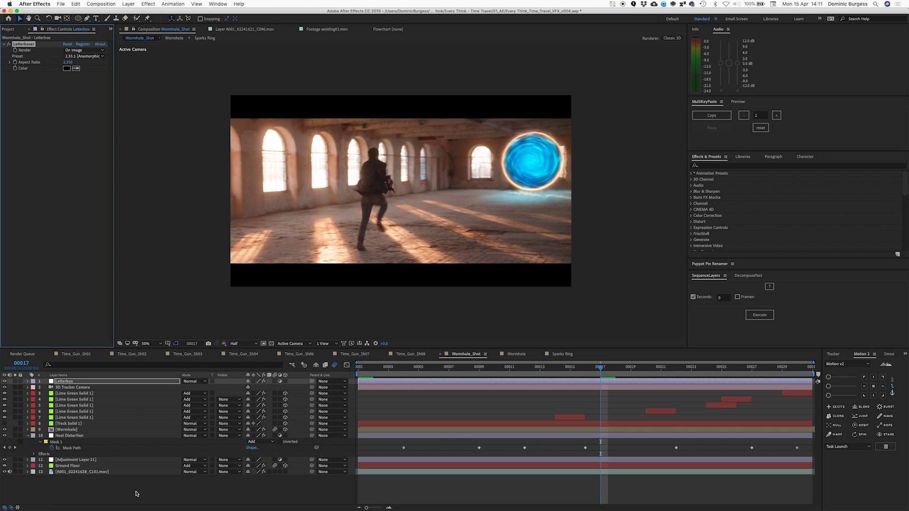
key(space)
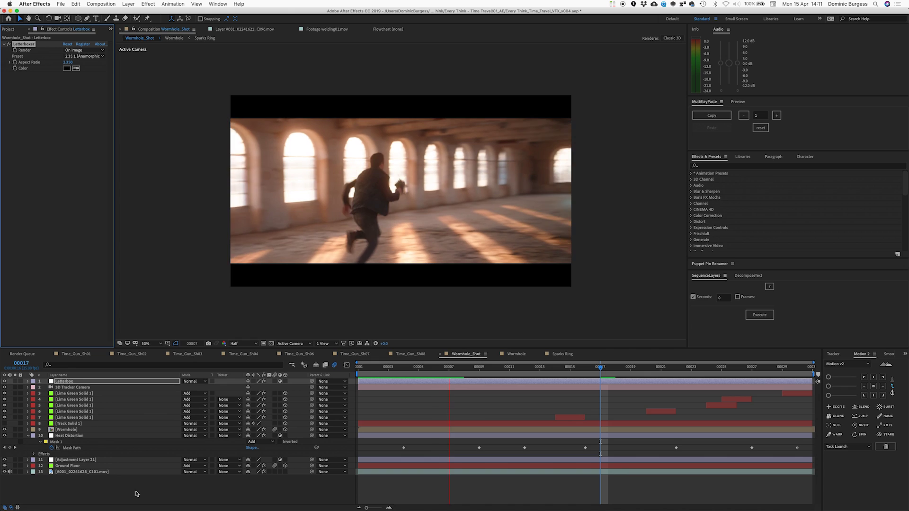